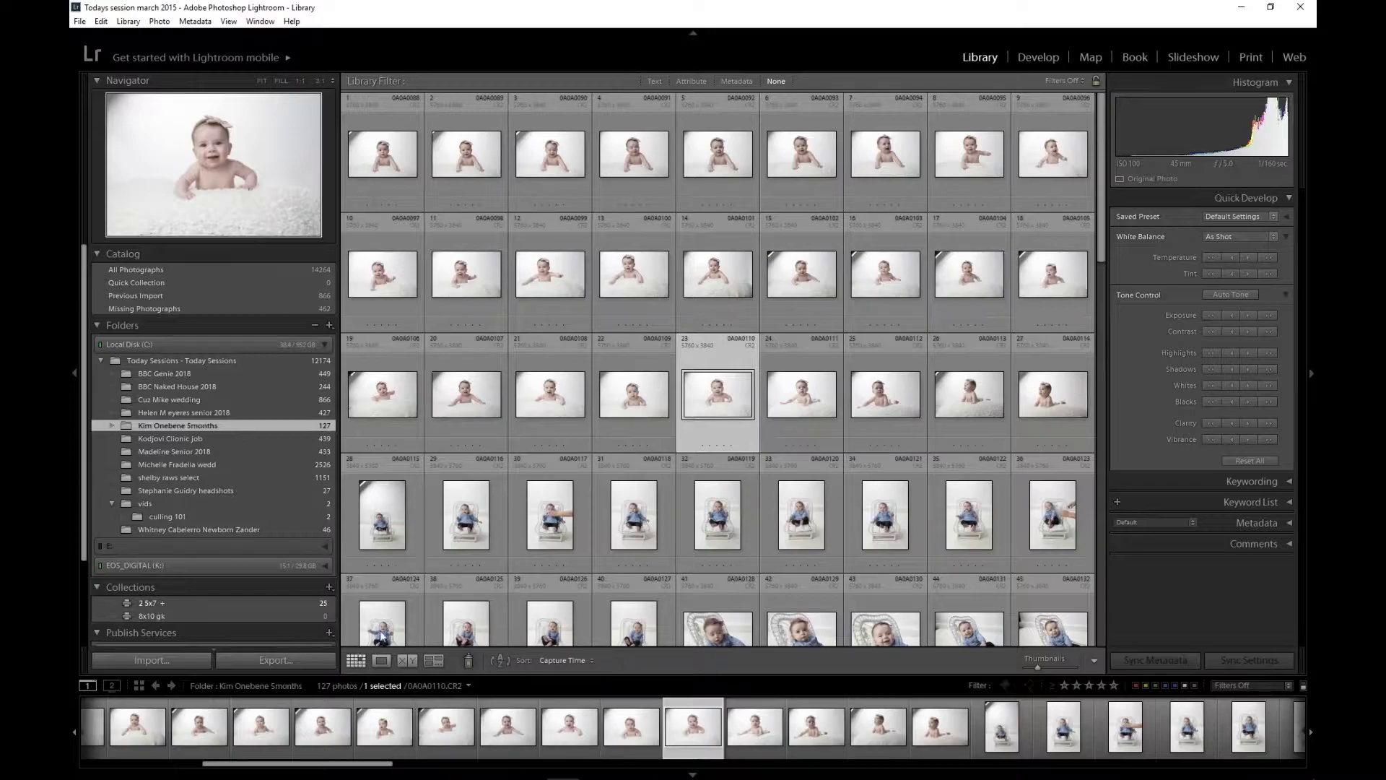
# - Compare the folder's first nine flagged photos in Survey view and unflag the third shot, where the baby's eyes are closed
pyautogui.hotkey('ctrl', 'l')
pyautogui.hotkey('ctrl', 'a')
pyautogui.press('n')
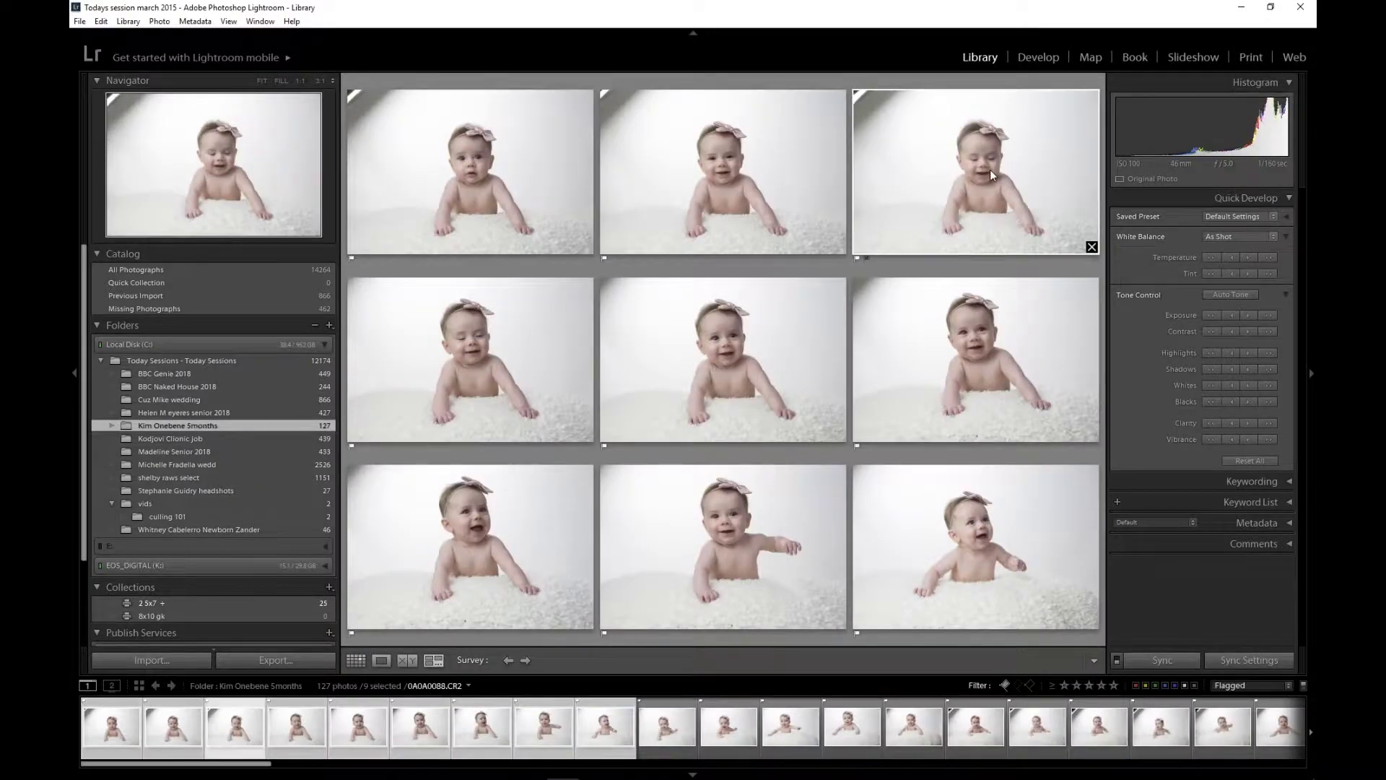
pyautogui.press('u')
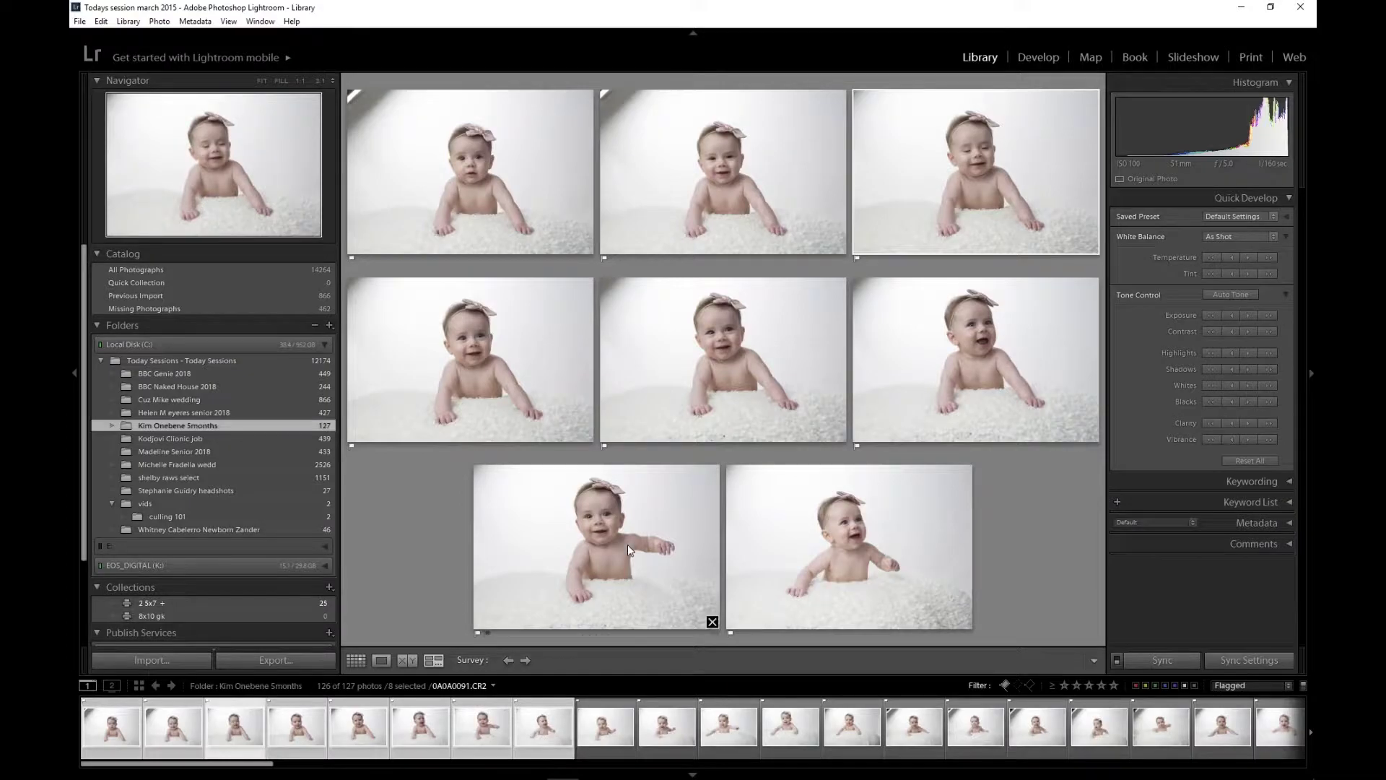
# - Take the reaching-arm shot, the fourth shot and the sixth shot out of the survey, keeping their flags
pyautogui.click(712, 621)
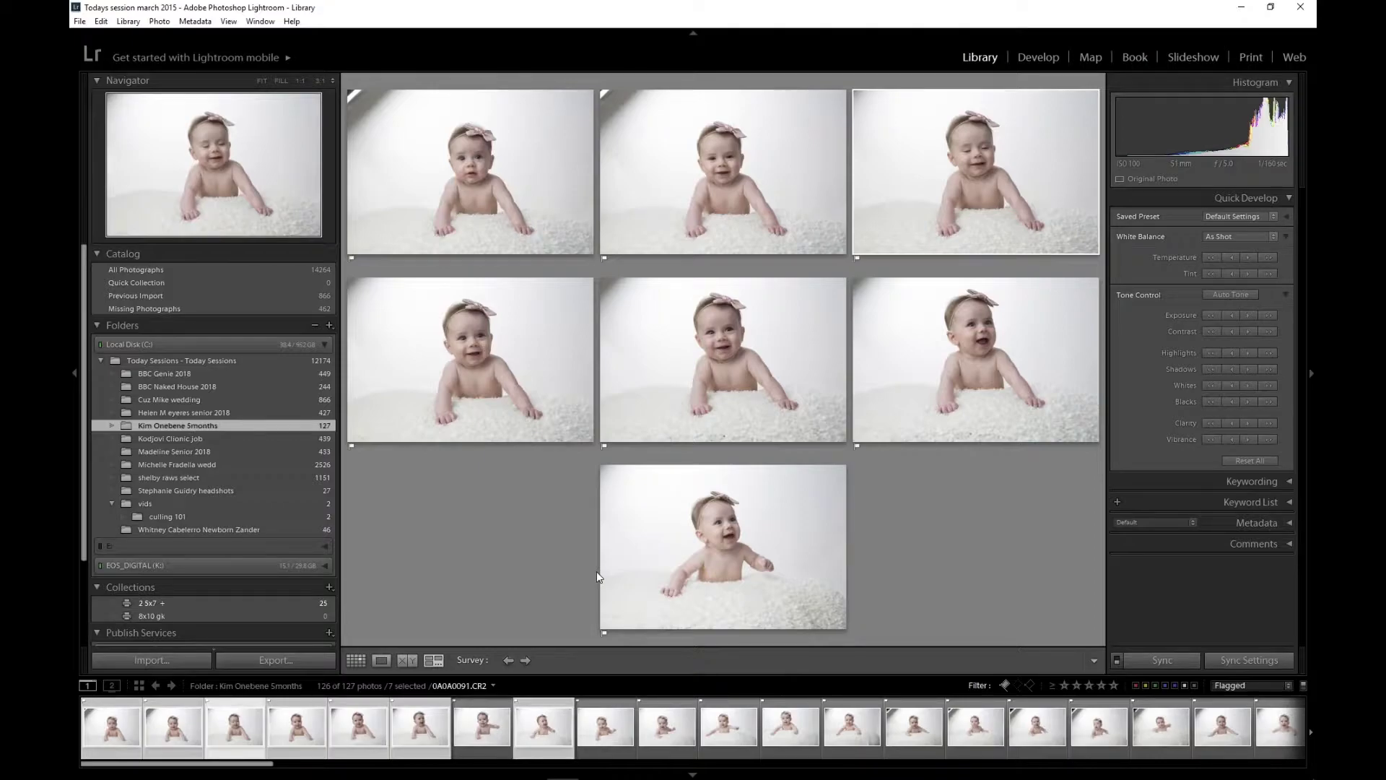
pyautogui.click(586, 434)
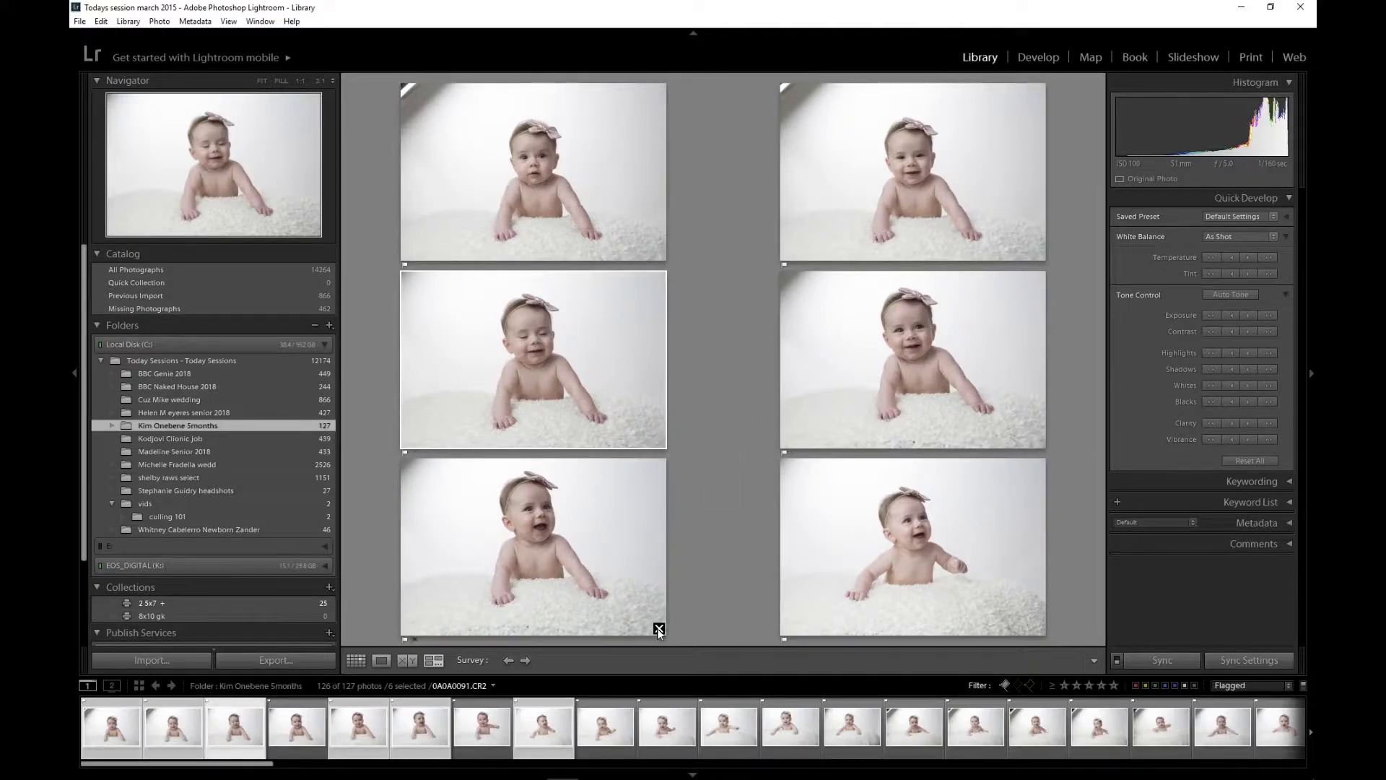
pyautogui.click(657, 628)
# - Unflag the other eyes-closed shot and the three weaker shots, then take 0A0A0093 out of the survey with its flag kept
pyautogui.moveTo(660, 254)
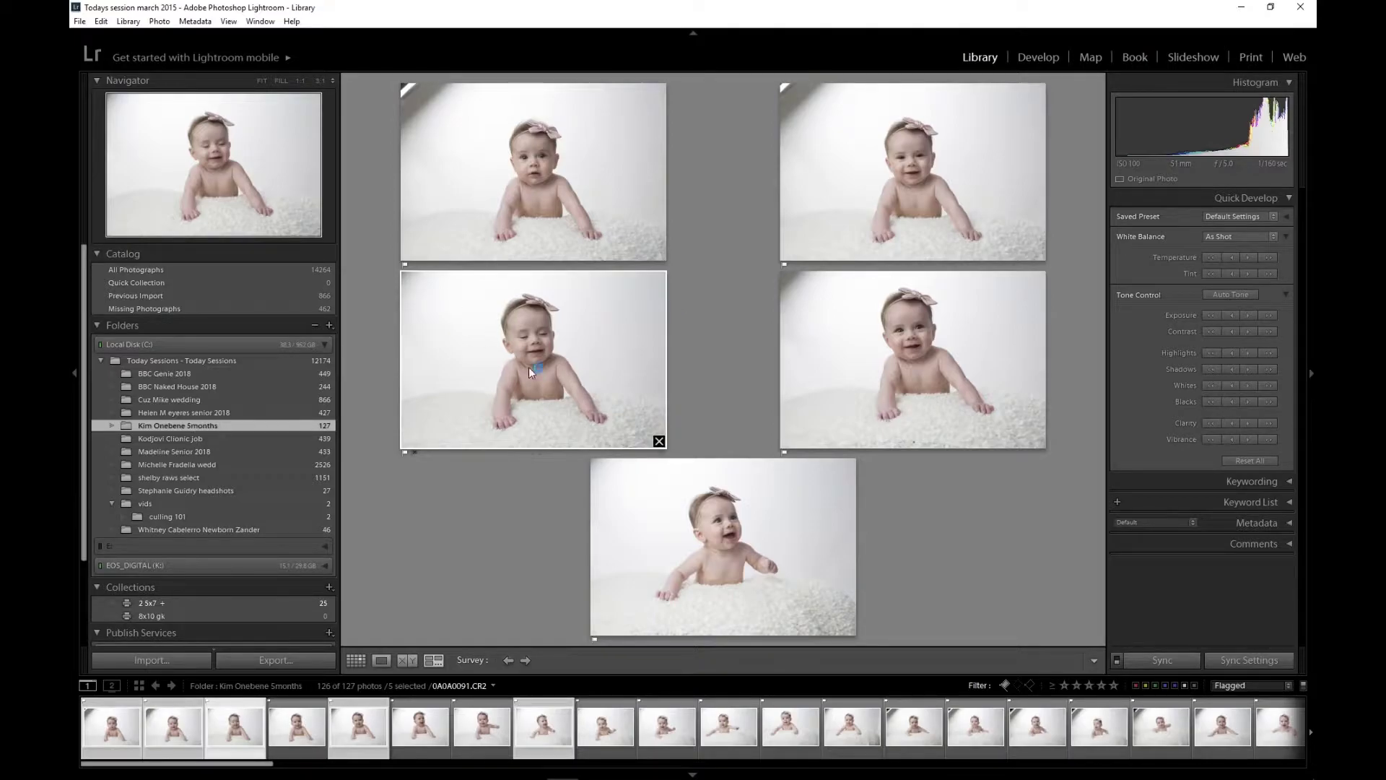
pyautogui.press('u')
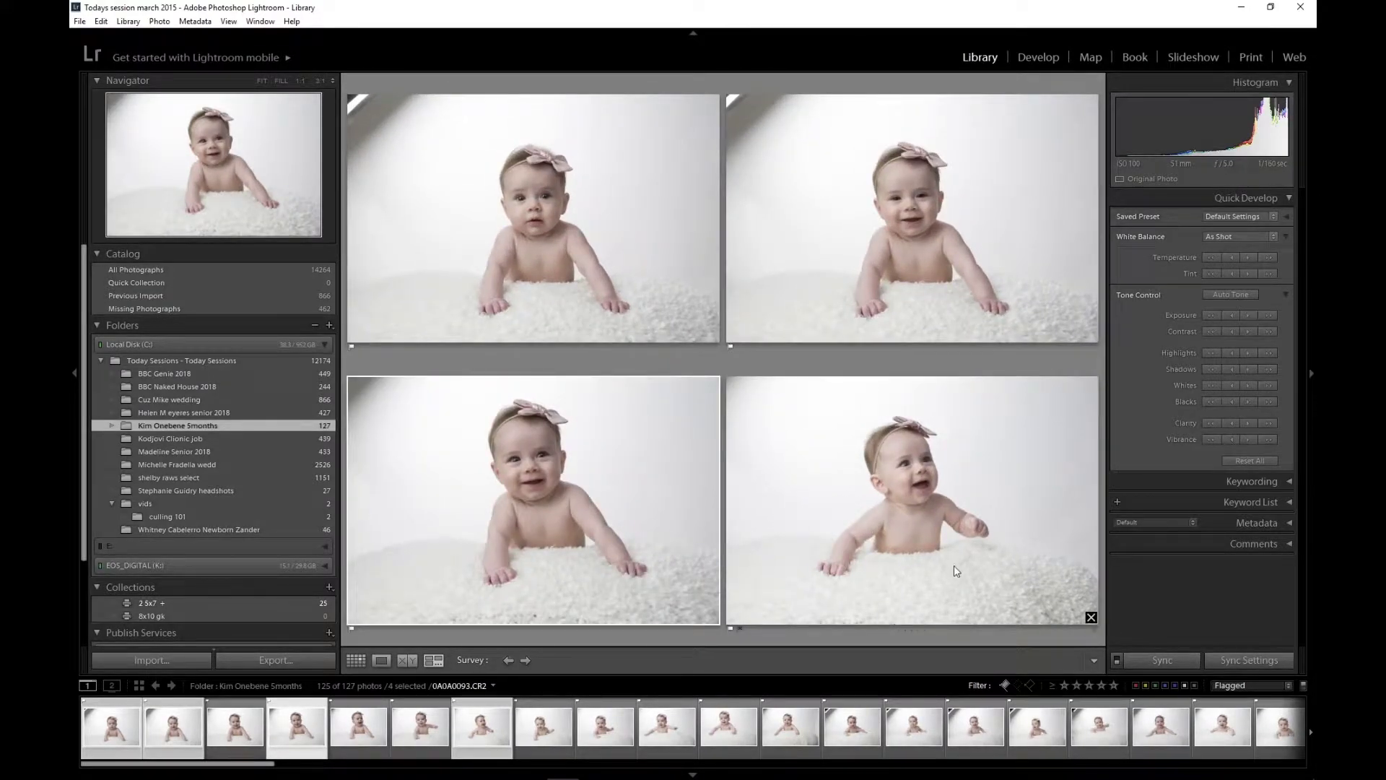
pyautogui.click(912, 520)
pyautogui.press('u')
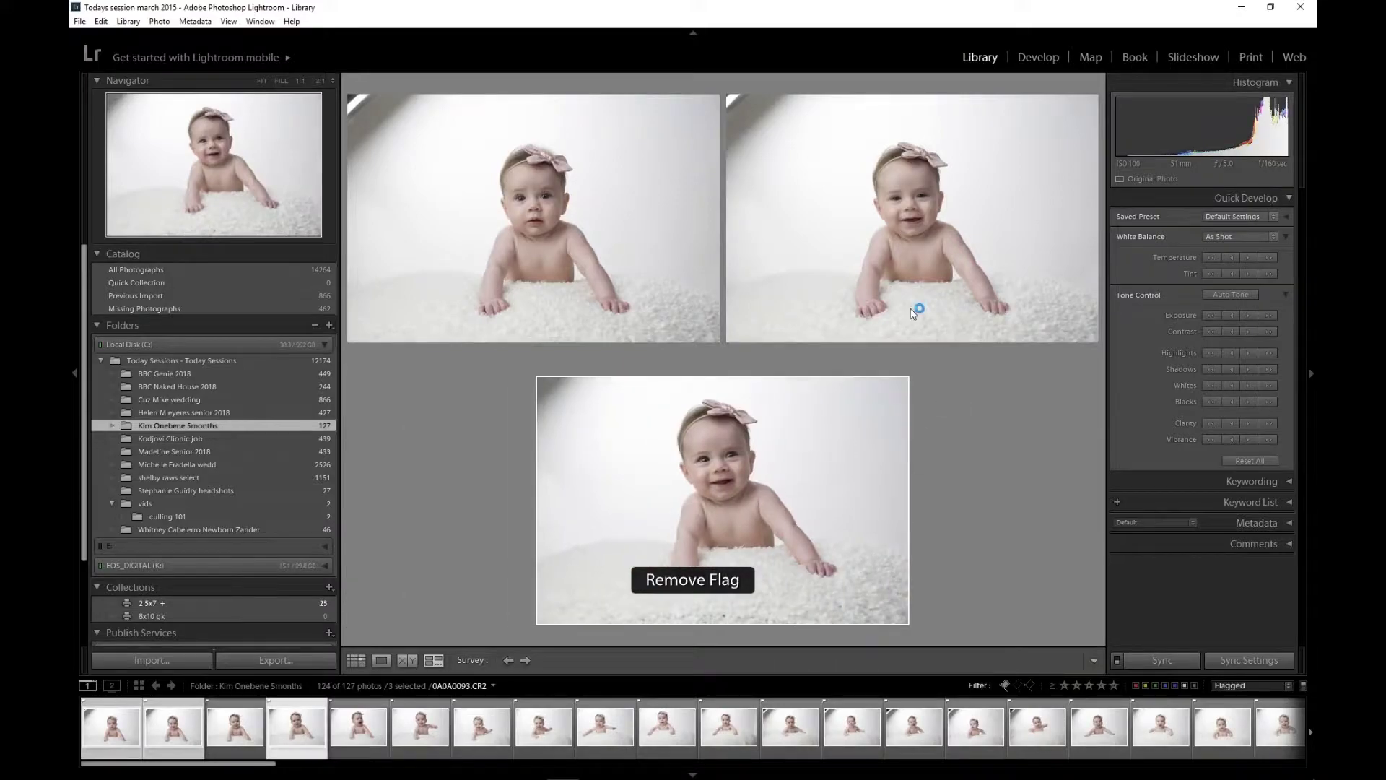
pyautogui.click(912, 309)
pyautogui.press('u')
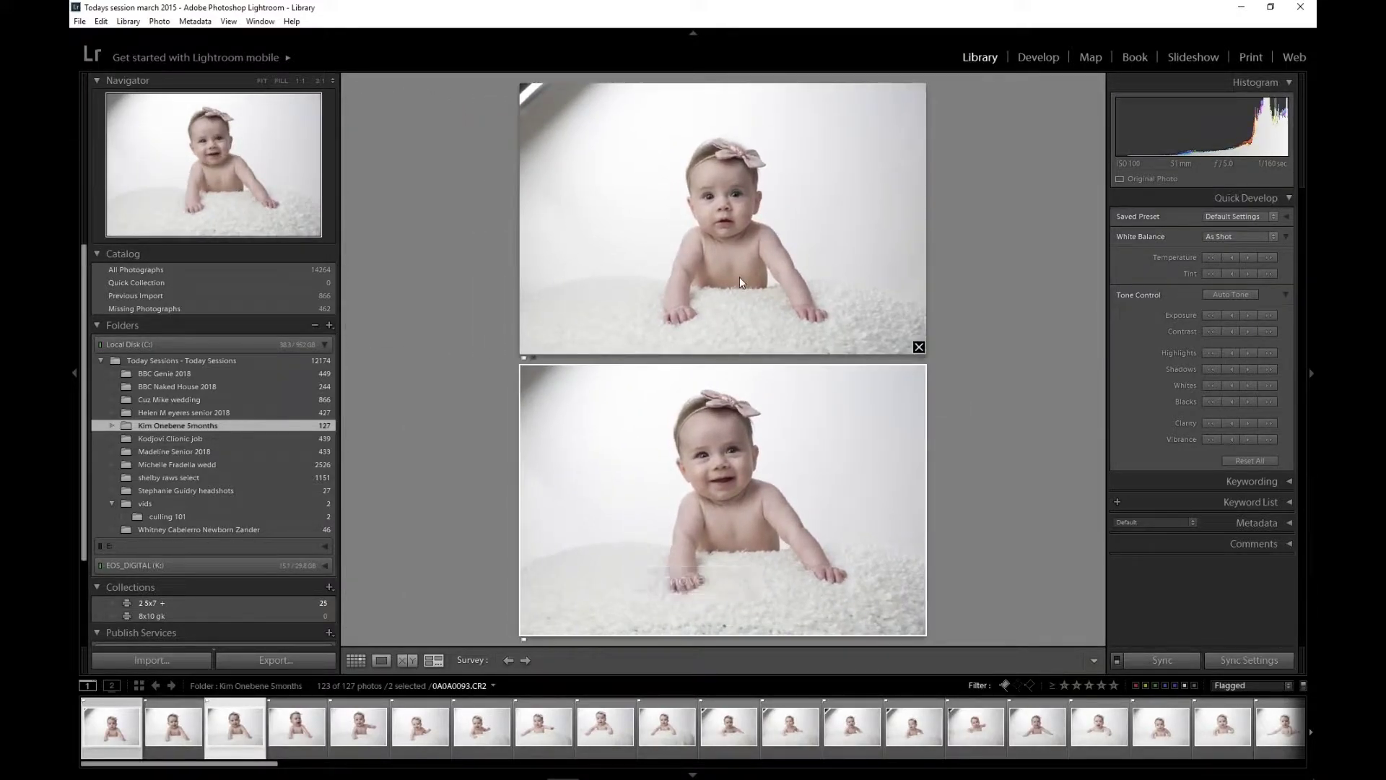
pyautogui.click(747, 263)
pyautogui.press('u')
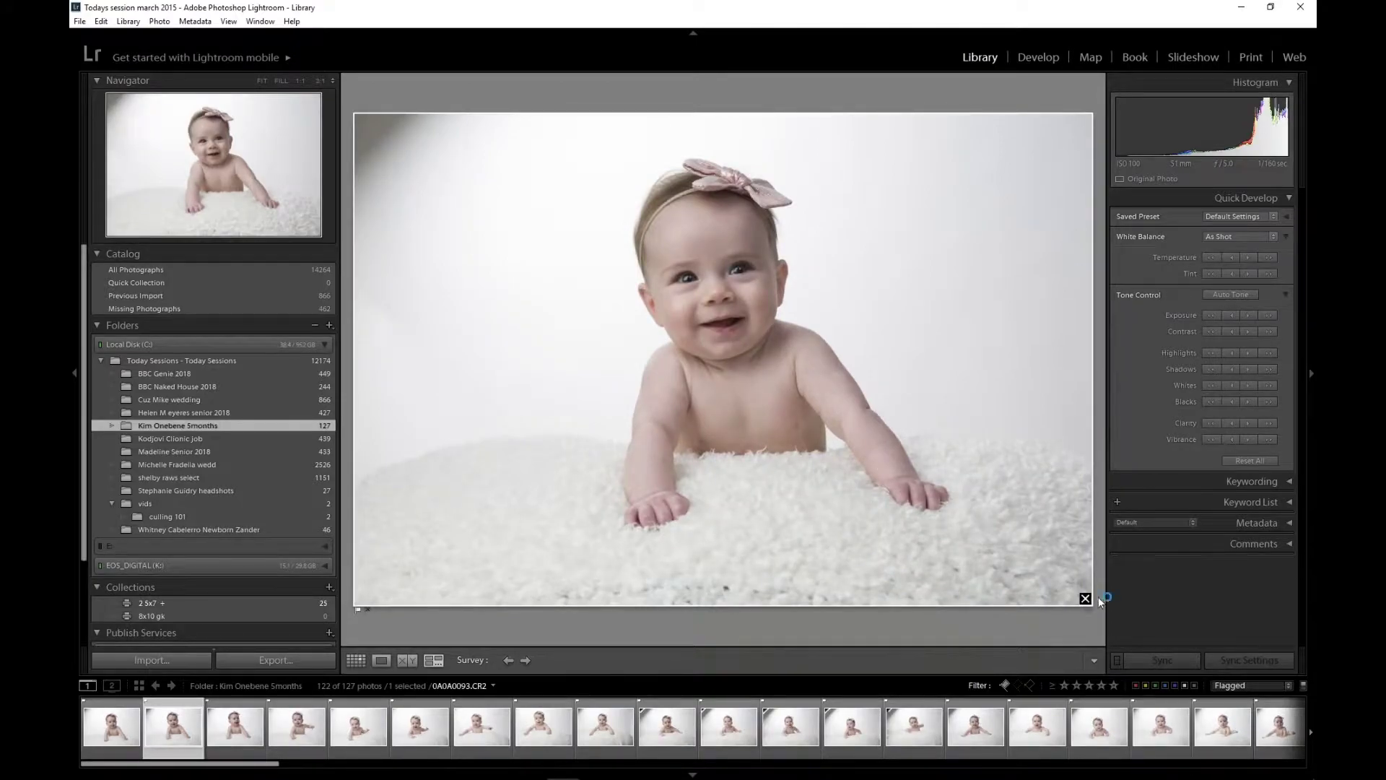
pyautogui.click(1086, 599)
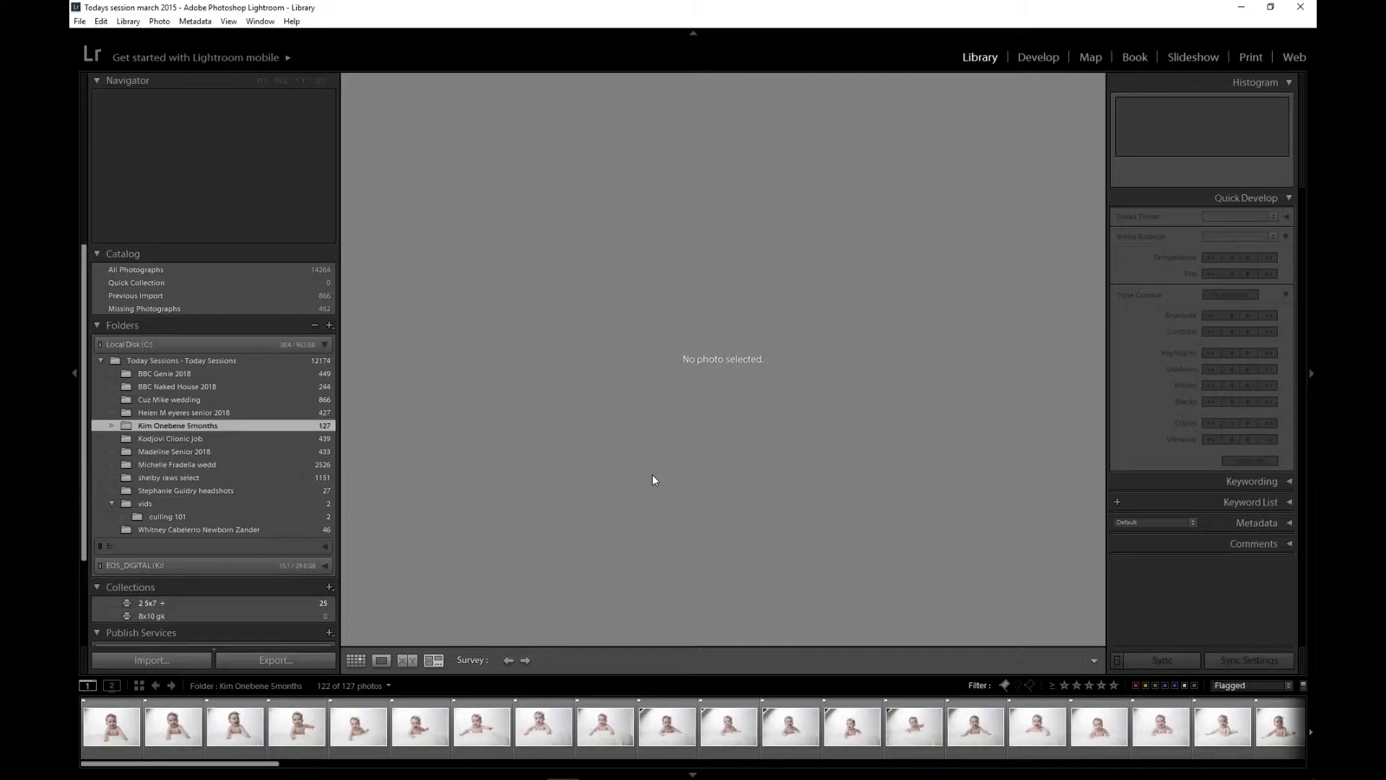
# - Return to the grid, select photos 0A0A0097 through 0A0A0110 and compare them in Survey view
pyautogui.press('g')
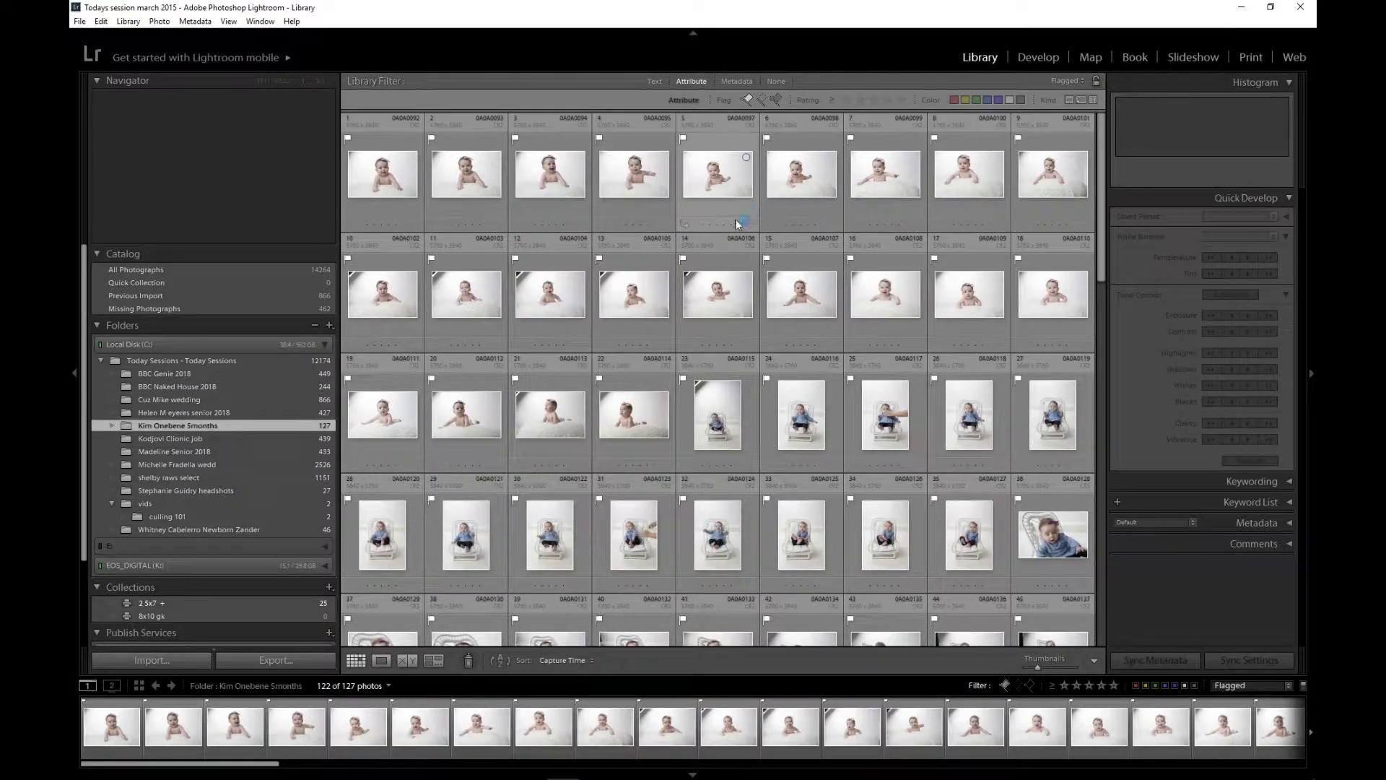
pyautogui.click(722, 192)
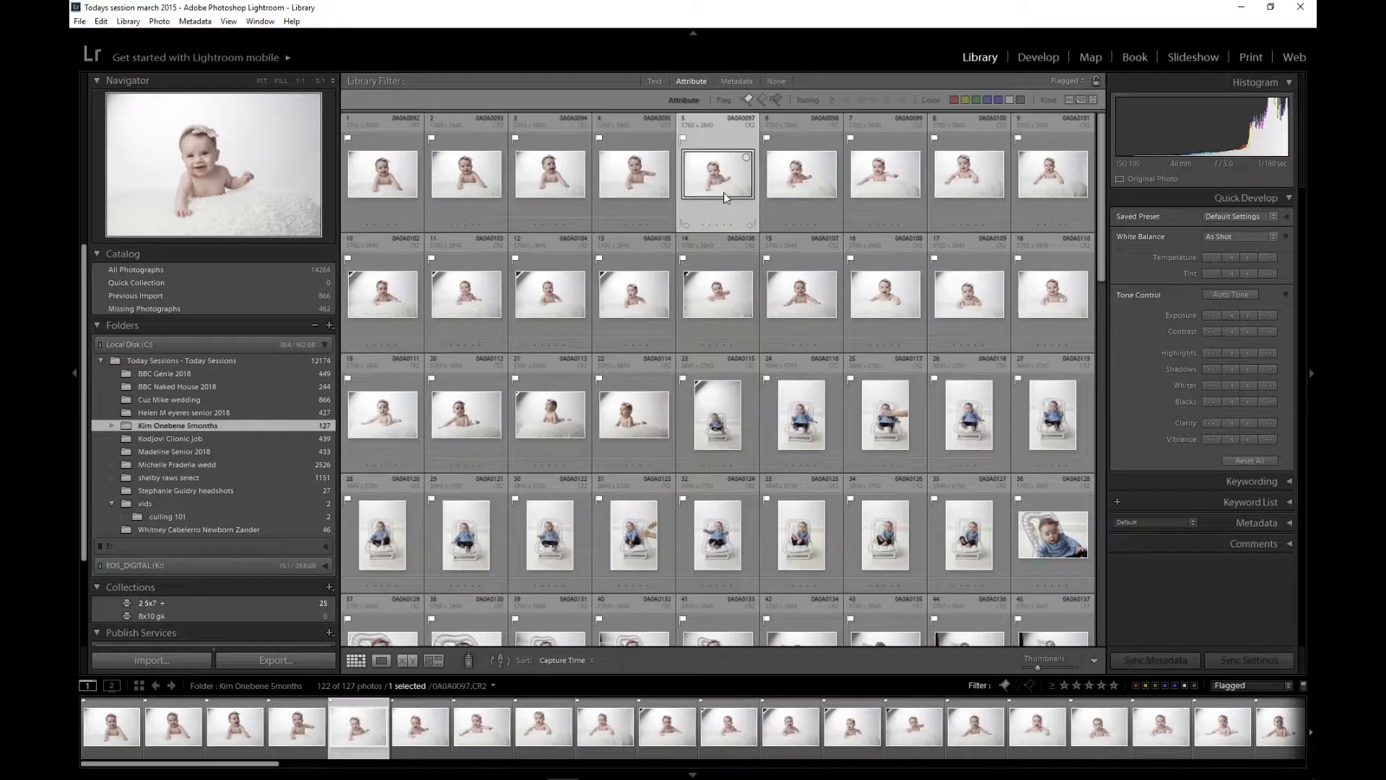
pyautogui.keyDown('shift'); pyautogui.click(1059, 312); pyautogui.keyUp('shift')
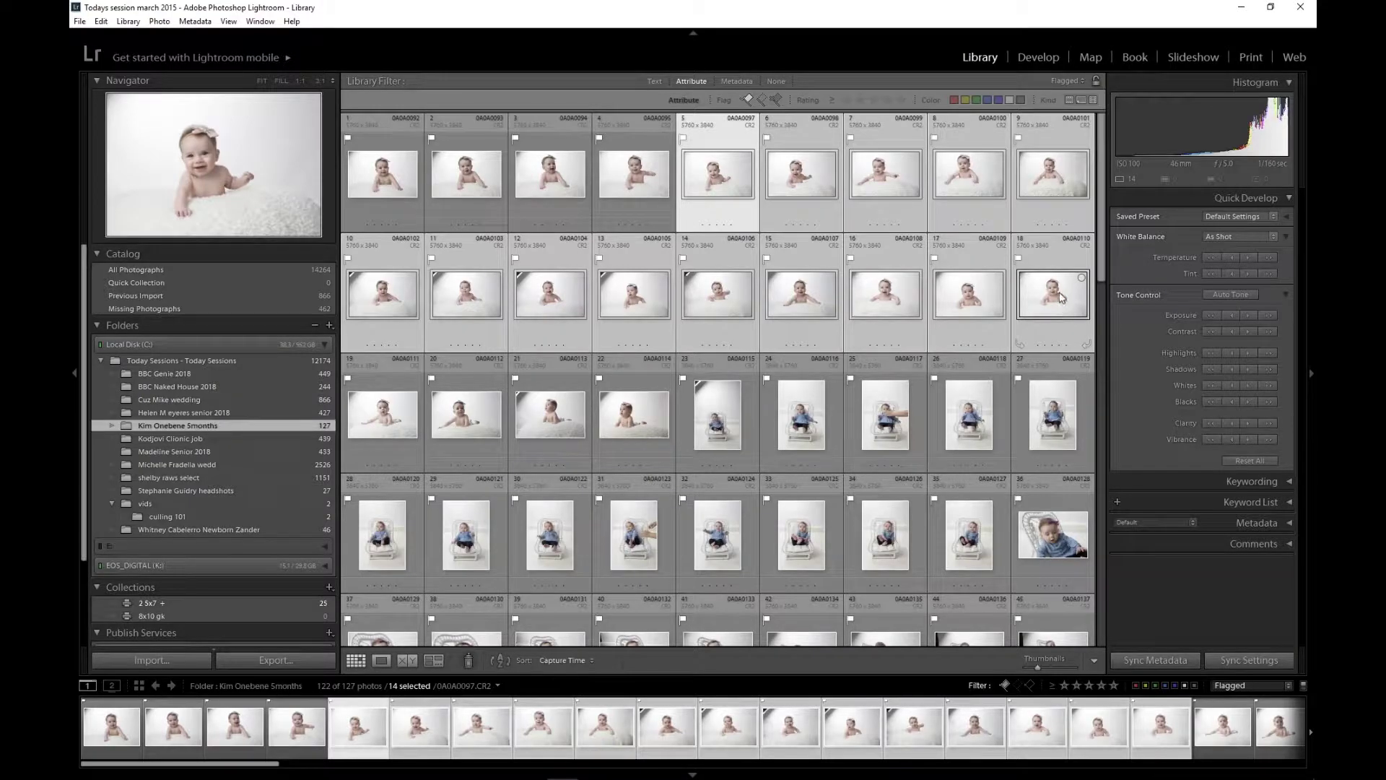
pyautogui.press('n')
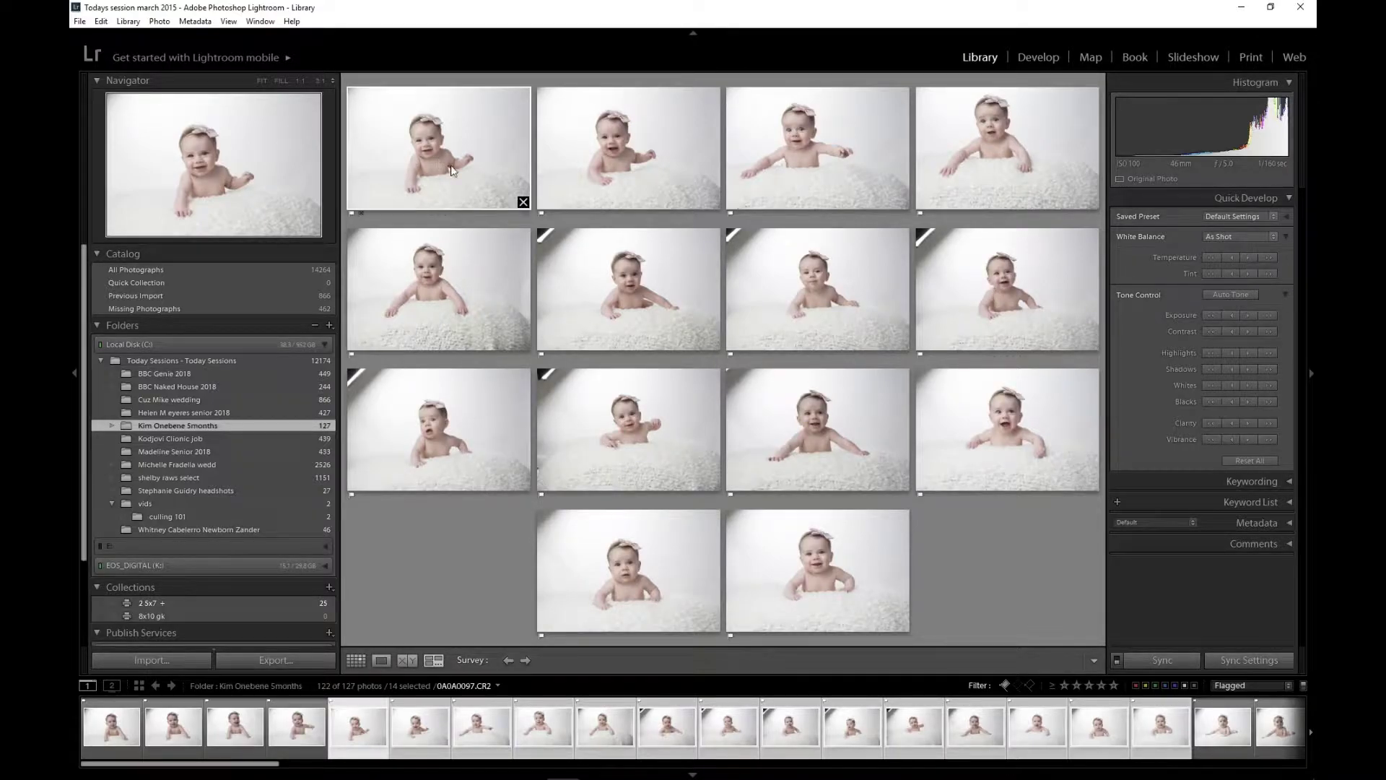
# - Take five shots to keep out of the survey: 0A0A0097, 0A0A0099, 0A0A0108, 0A0A0110 and 0A0A0107
pyautogui.click(524, 202)
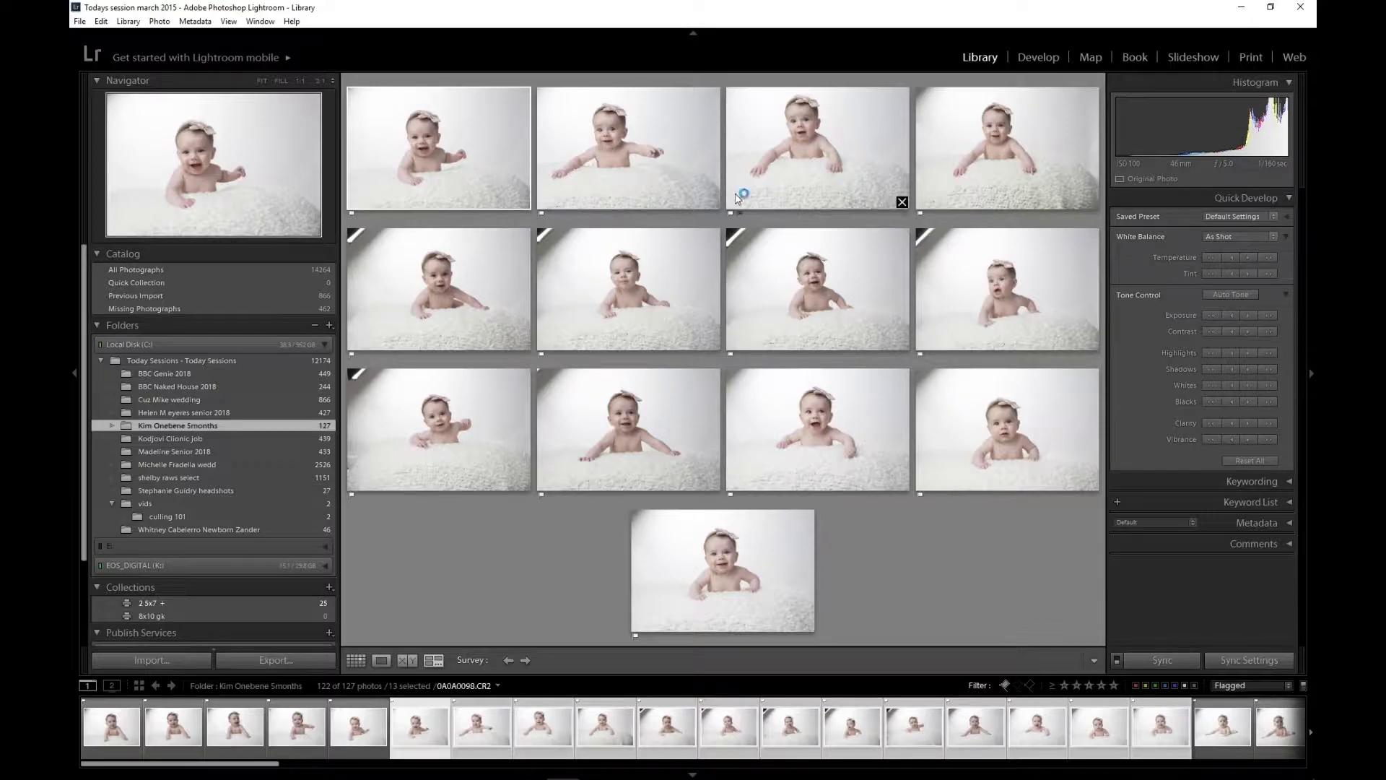
pyautogui.click(712, 202)
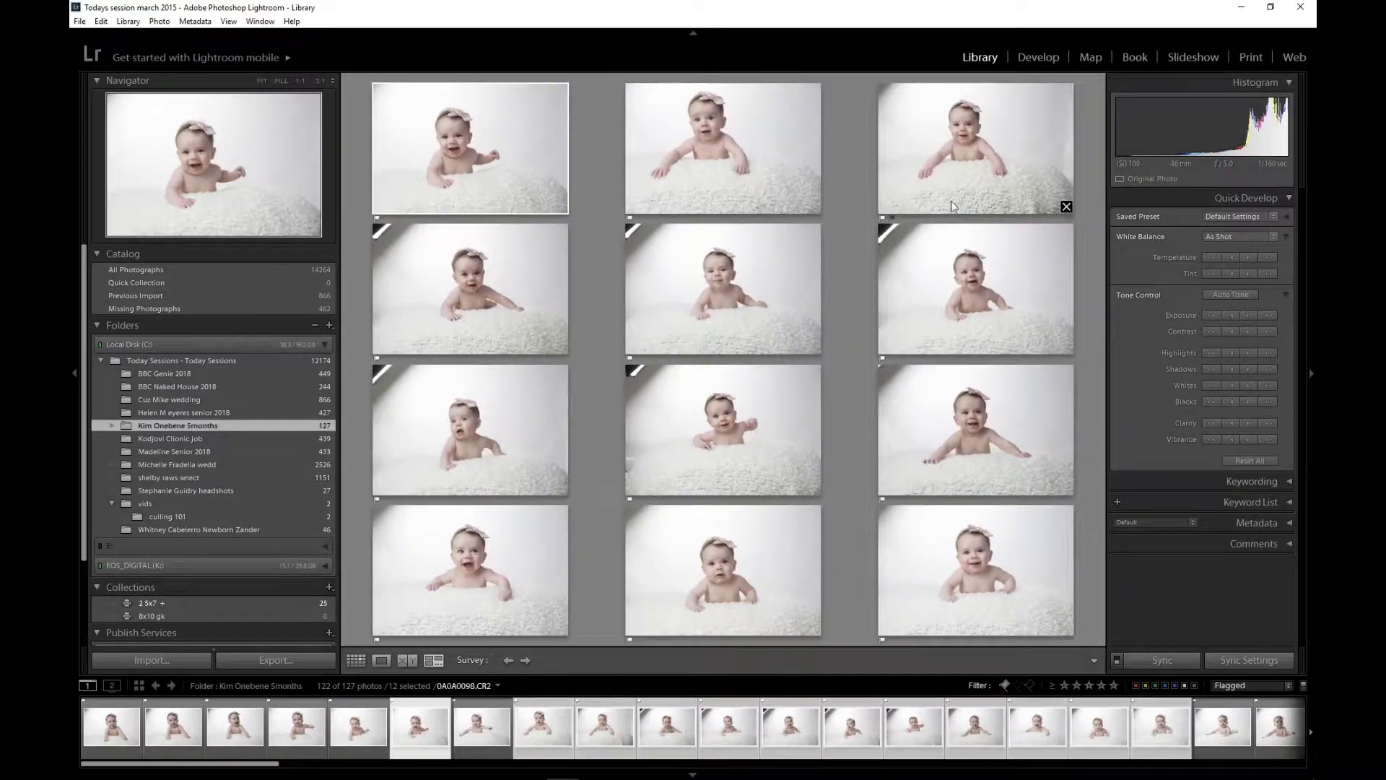
pyautogui.moveTo(475, 279)
pyautogui.moveTo(561, 629)
pyautogui.click(561, 629)
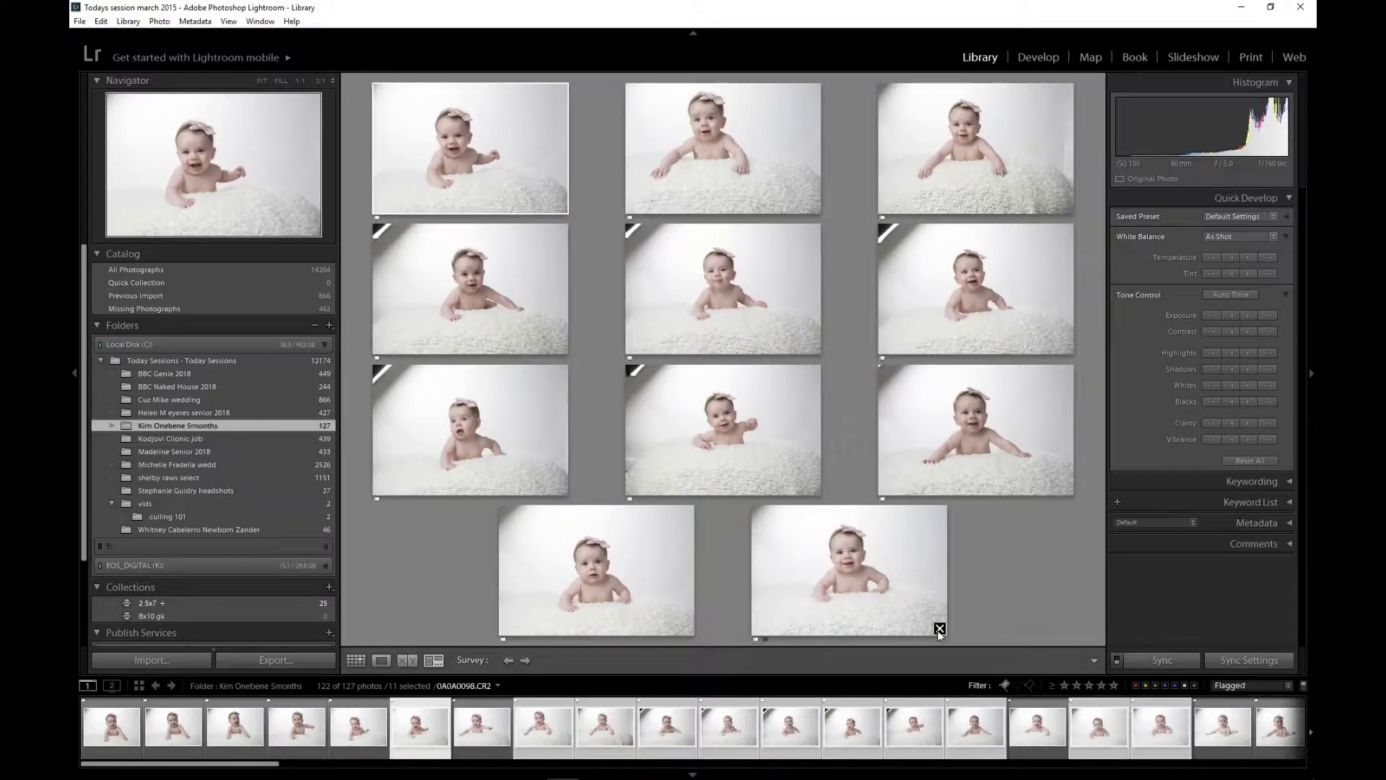
pyautogui.click(940, 629)
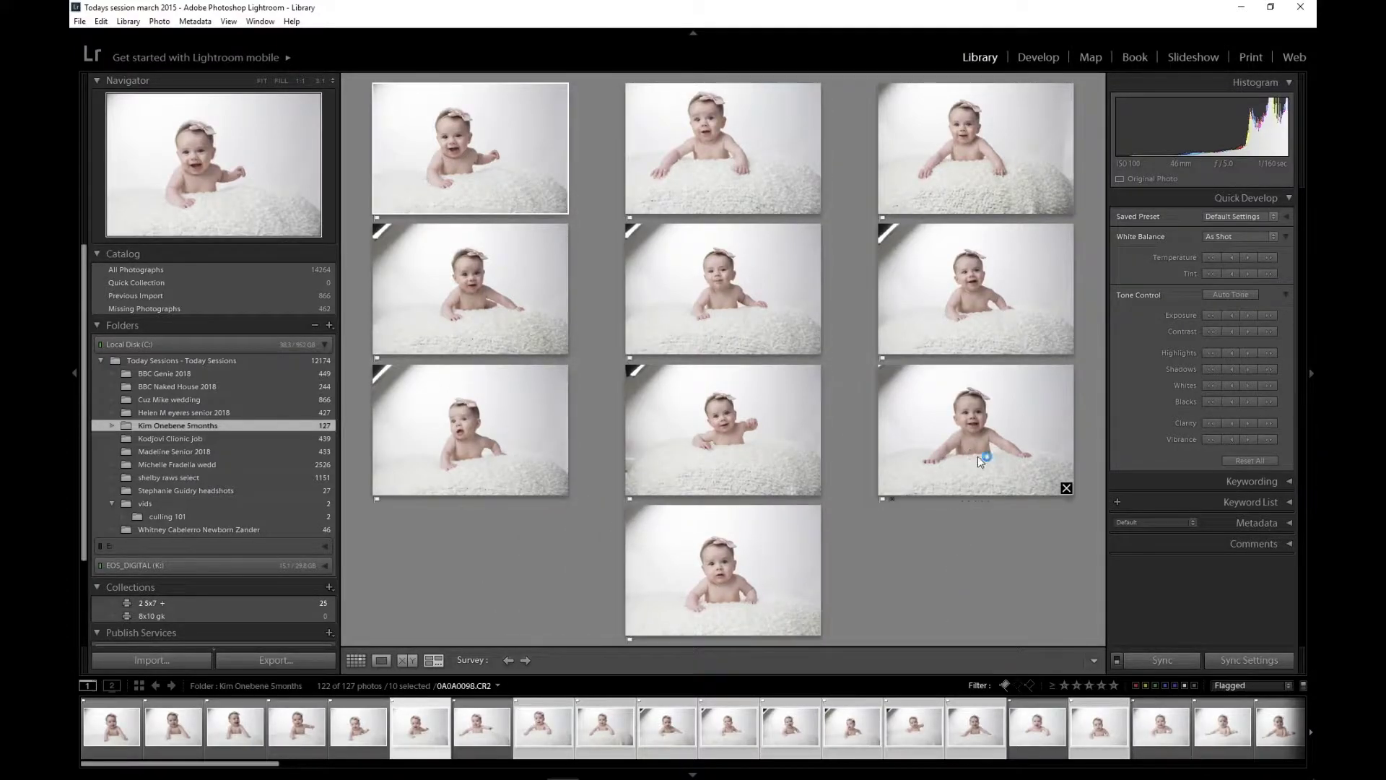
pyautogui.click(1068, 489)
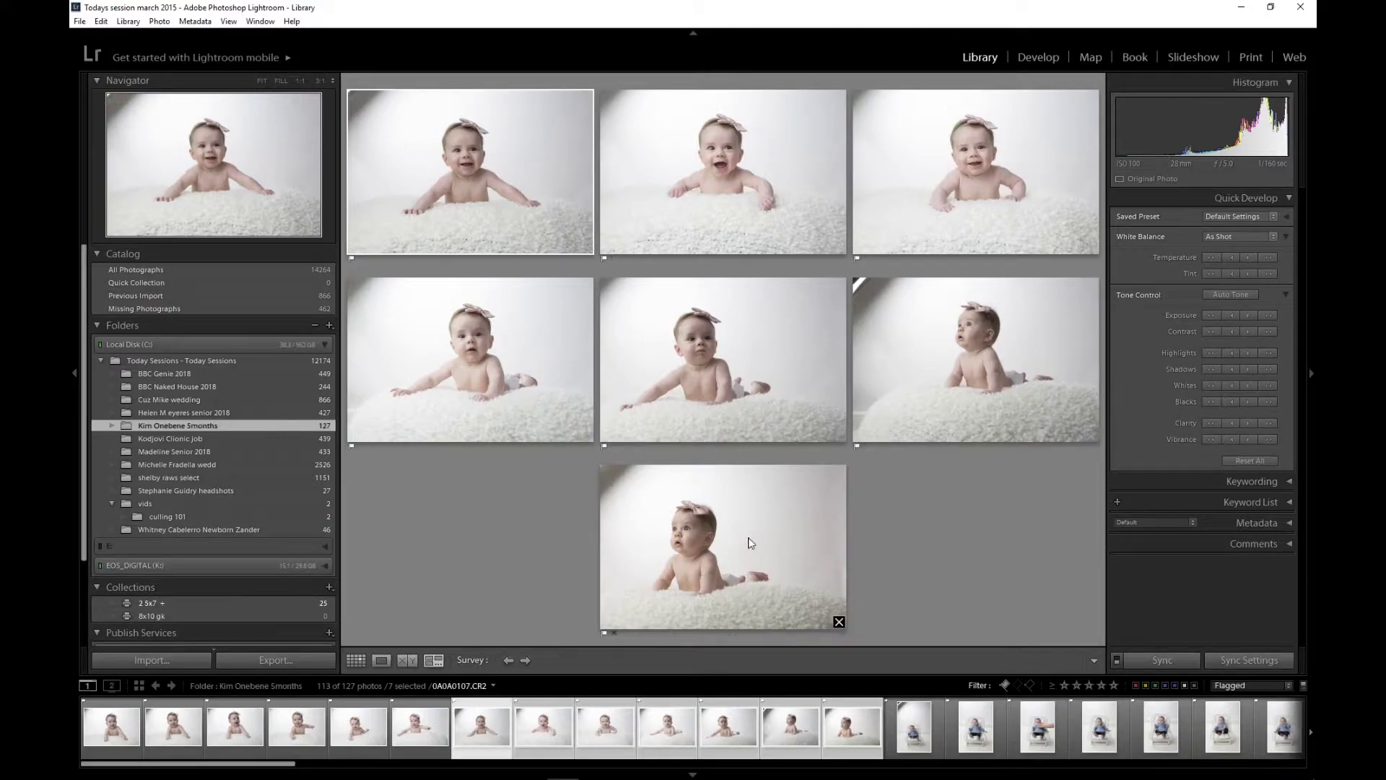
# - Take 0A0A0114 and 0A0A0111 out of the seven-photo survey, then unflag the five photos still selected from the grid
pyautogui.click(839, 622)
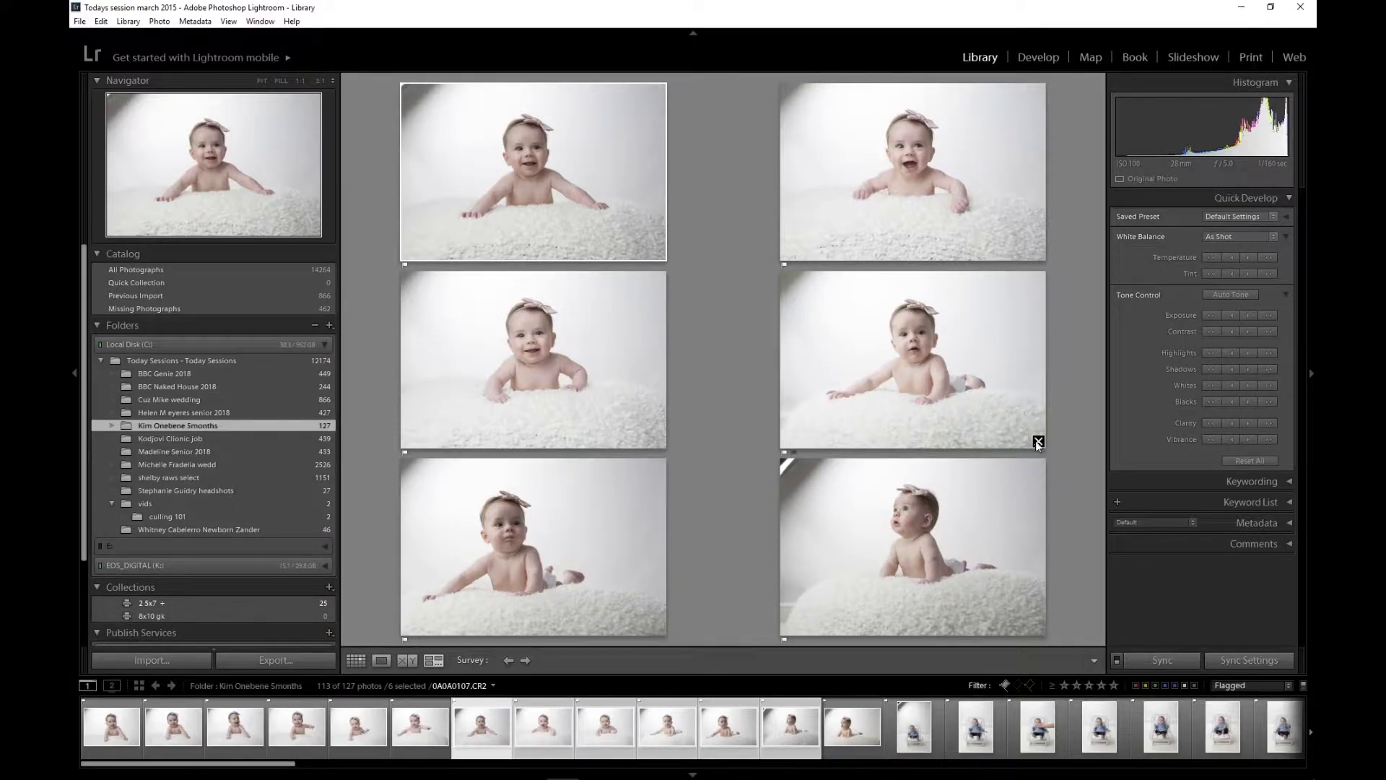
pyautogui.click(1037, 442)
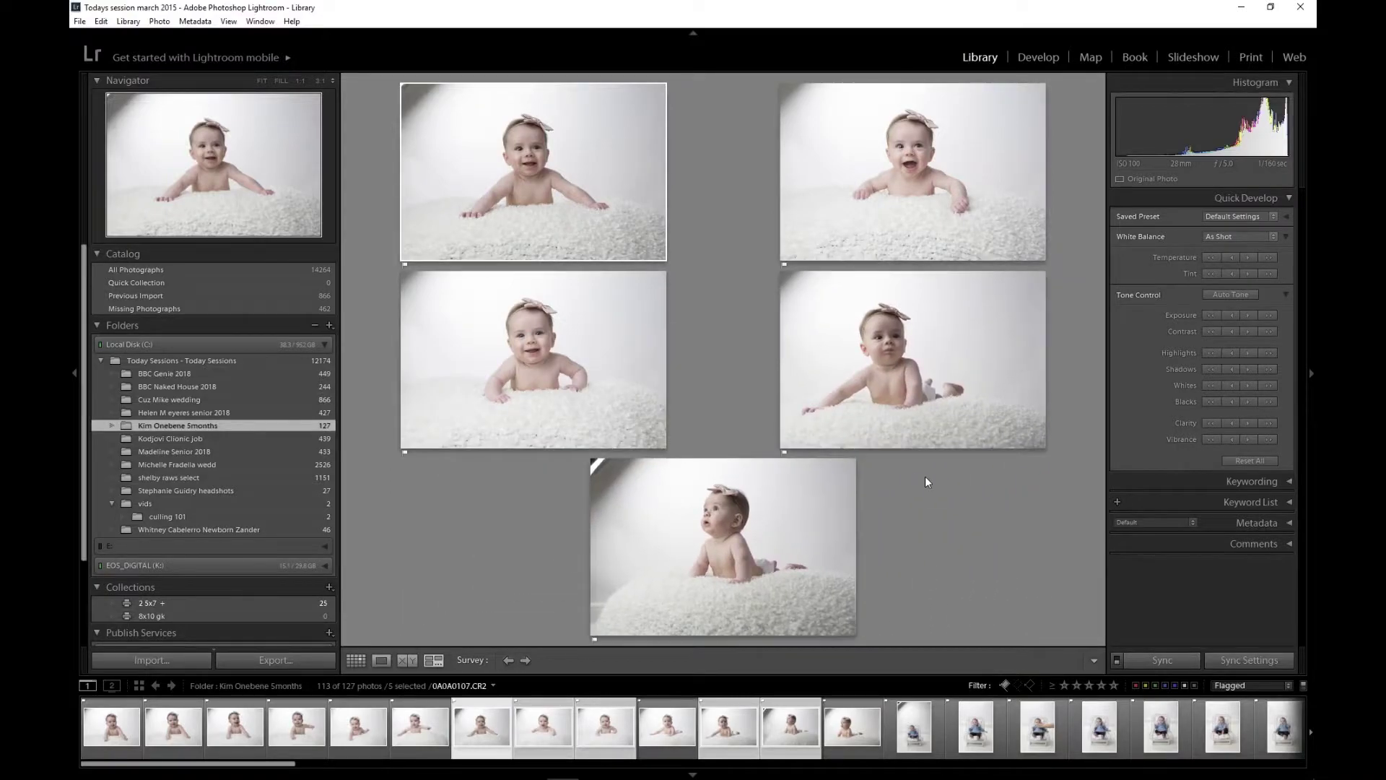
pyautogui.press('g')
pyautogui.press('u')
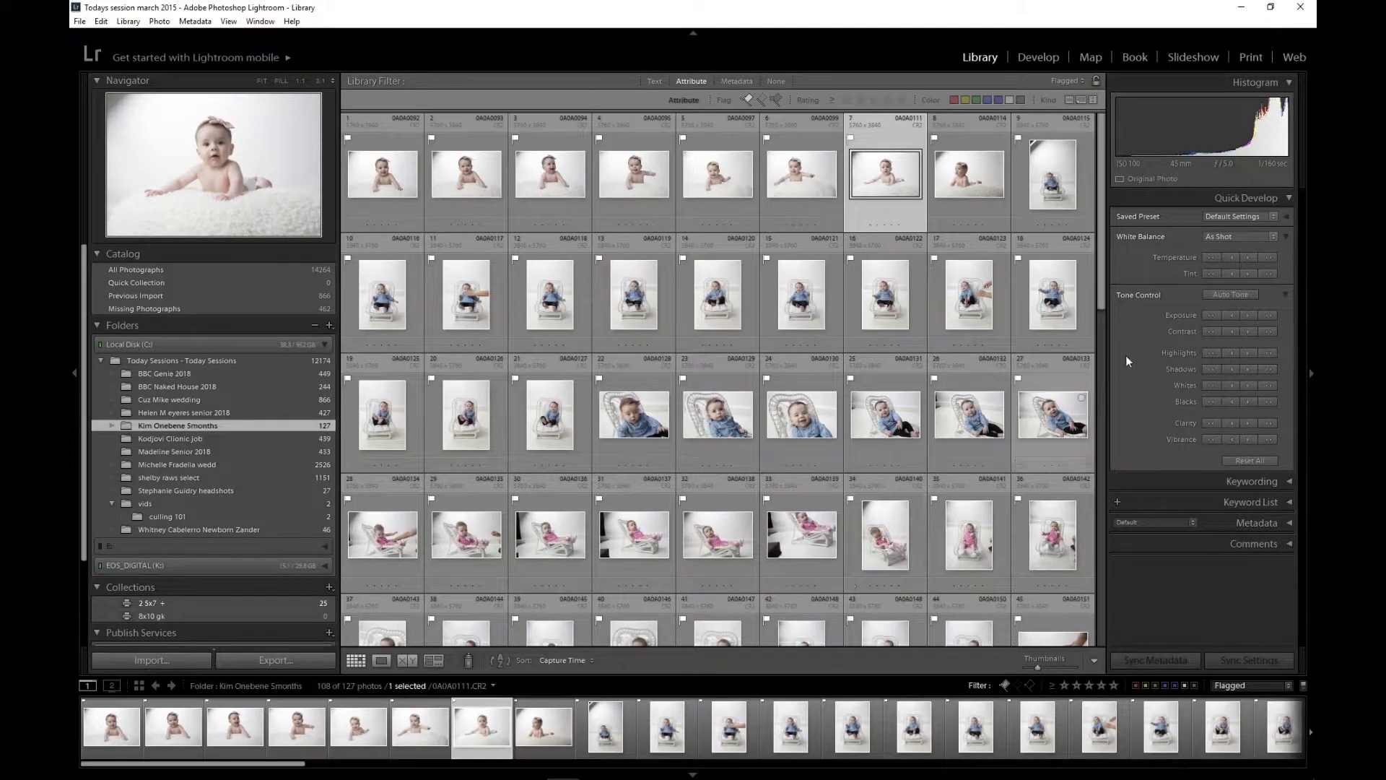
# - Select the full-length blue-outfit chair photos, 0A0A0115 through 0A0A0127, and compare them in Survey view
pyautogui.click(1059, 186)
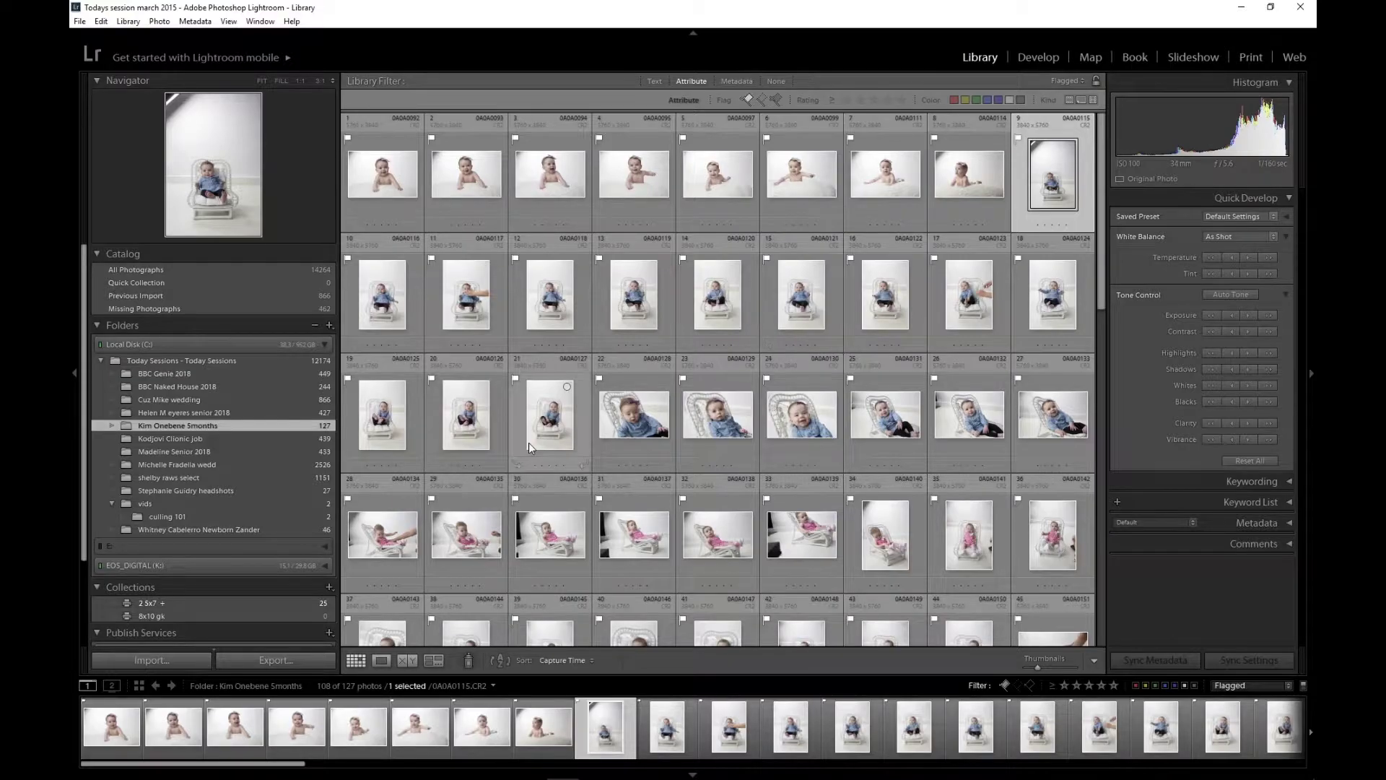
pyautogui.keyDown('shift'); pyautogui.click(545, 428); pyautogui.keyUp('shift')
pyautogui.press('n')
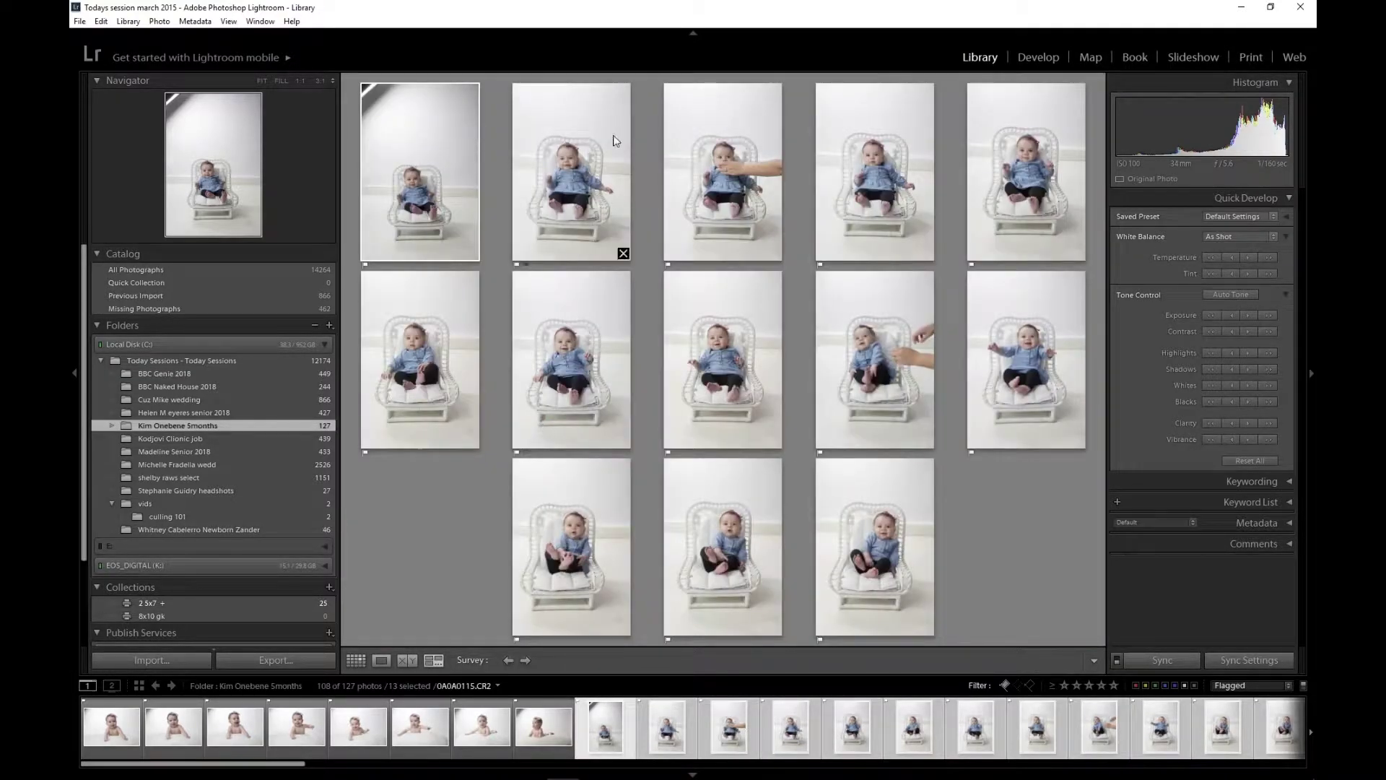
# - Unflag five weaker chair photos one by one, including the two with an adult's hand in the frame
pyautogui.click(740, 165)
pyautogui.press('u')
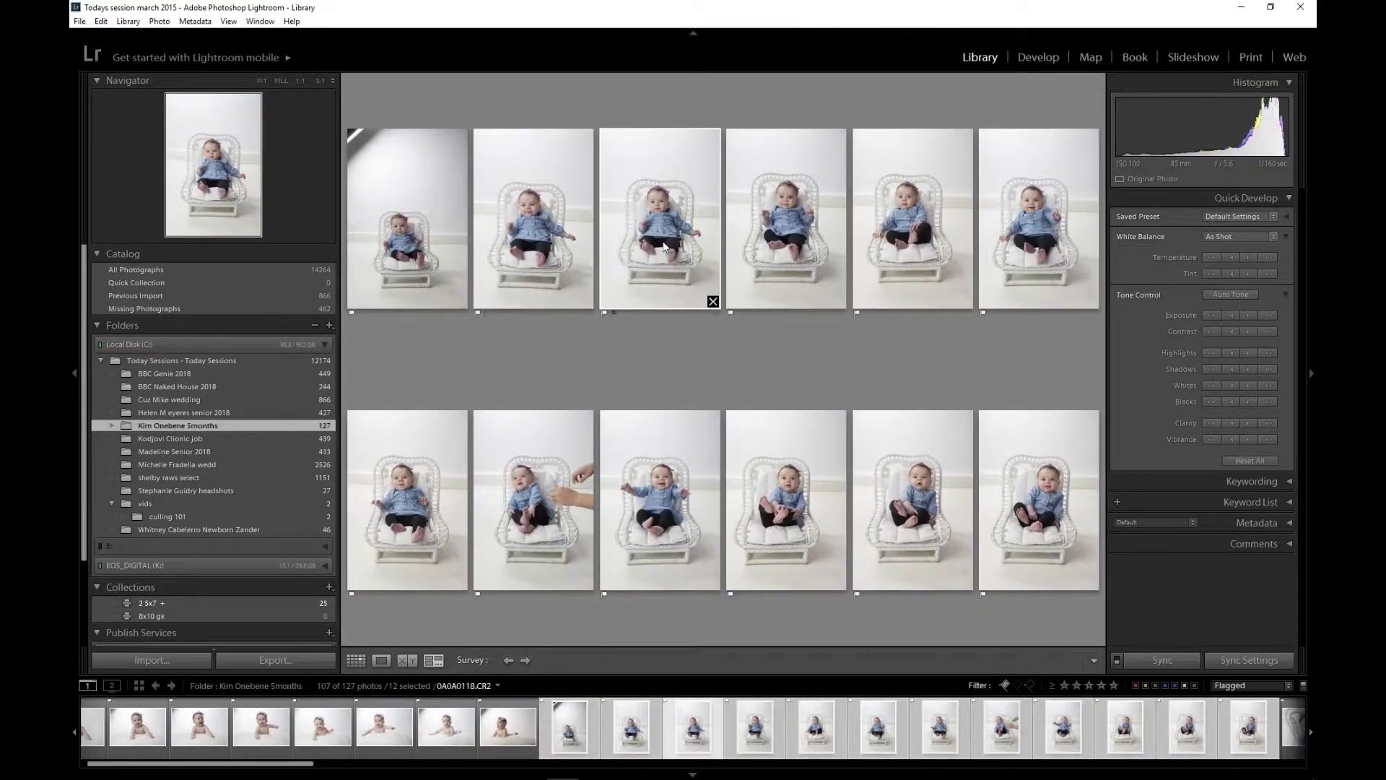
pyautogui.press('u')
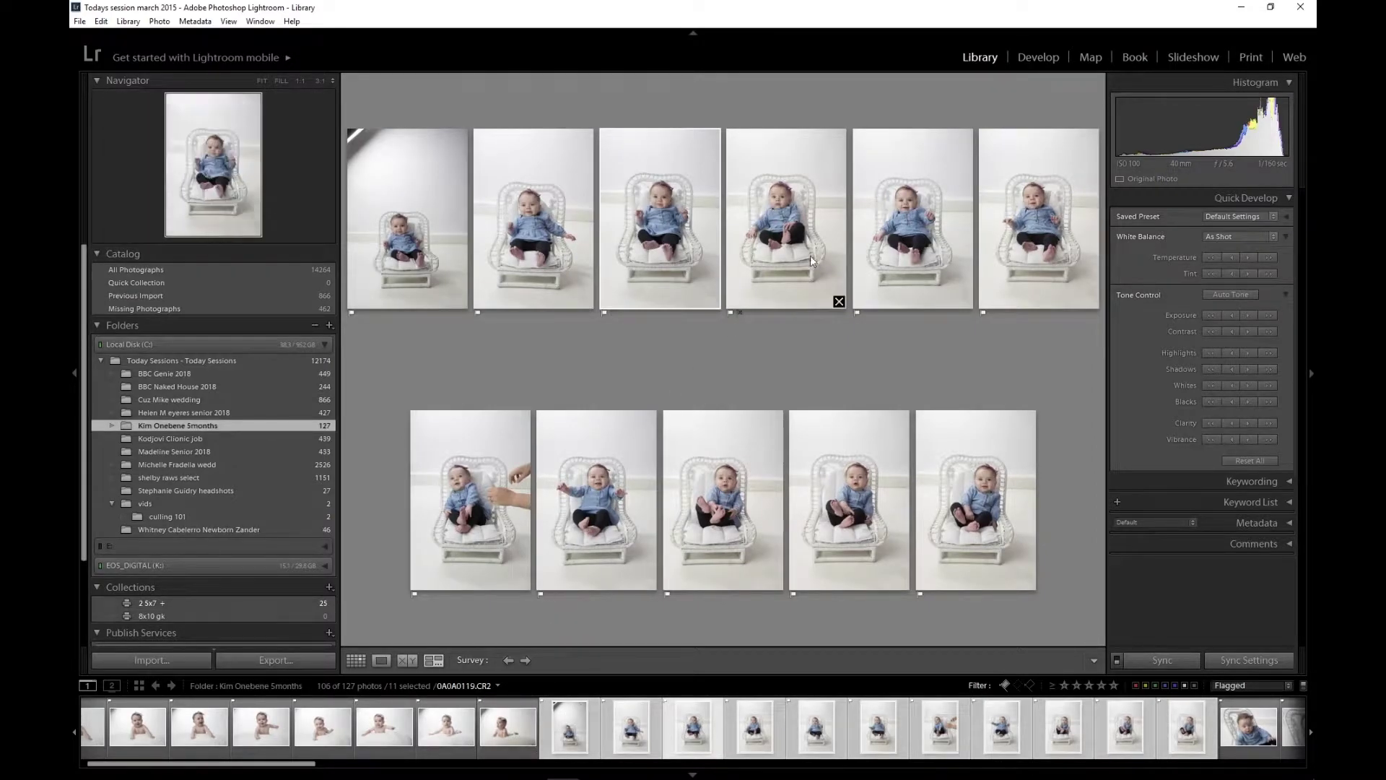
pyautogui.click(469, 515)
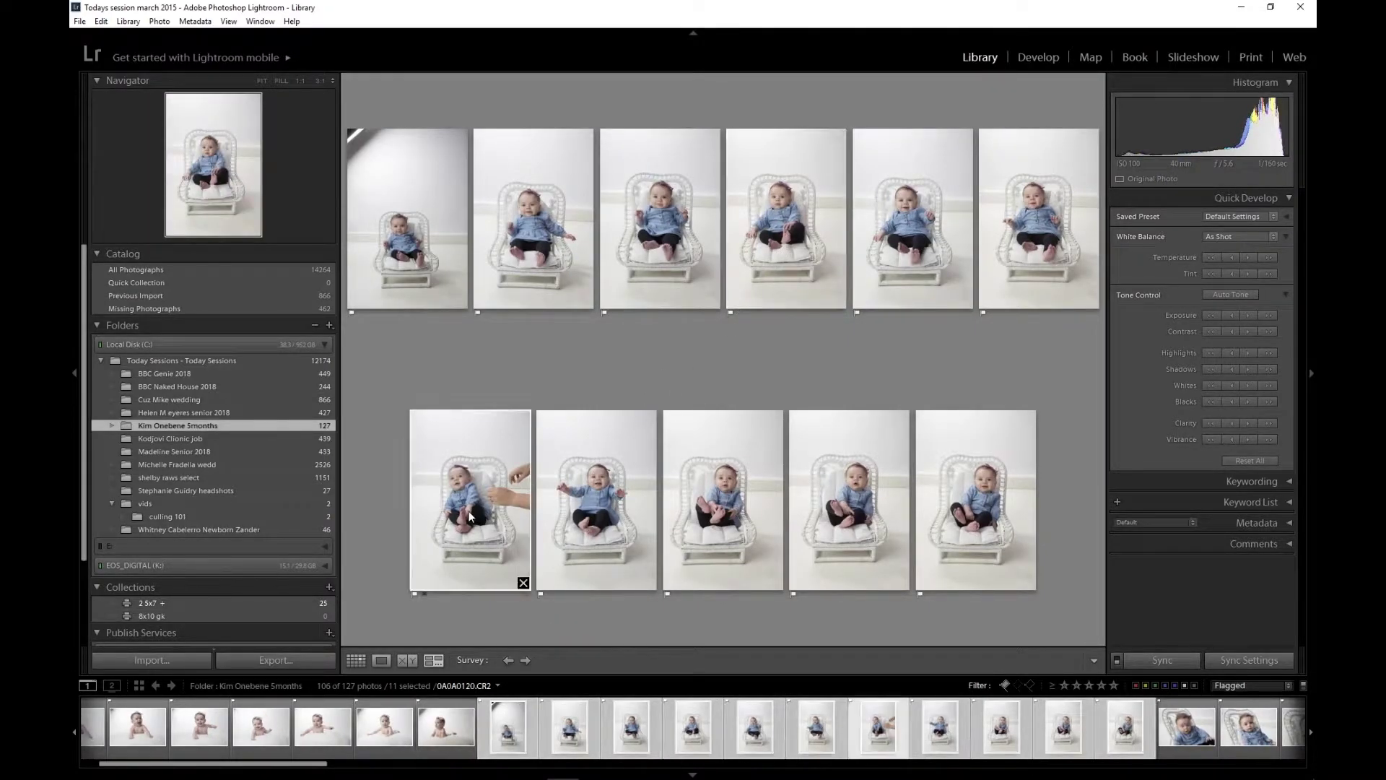
pyautogui.press('u')
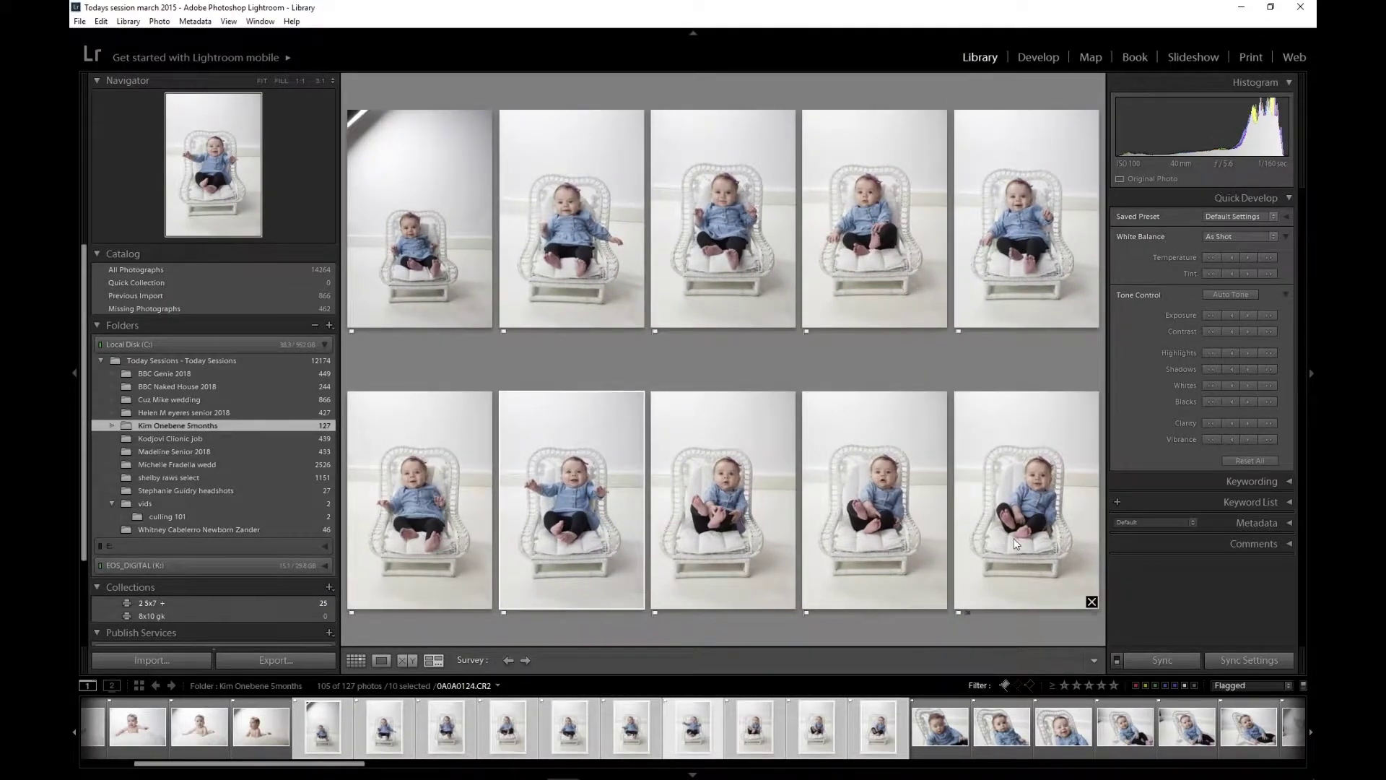
pyautogui.click(882, 523)
pyautogui.press('u')
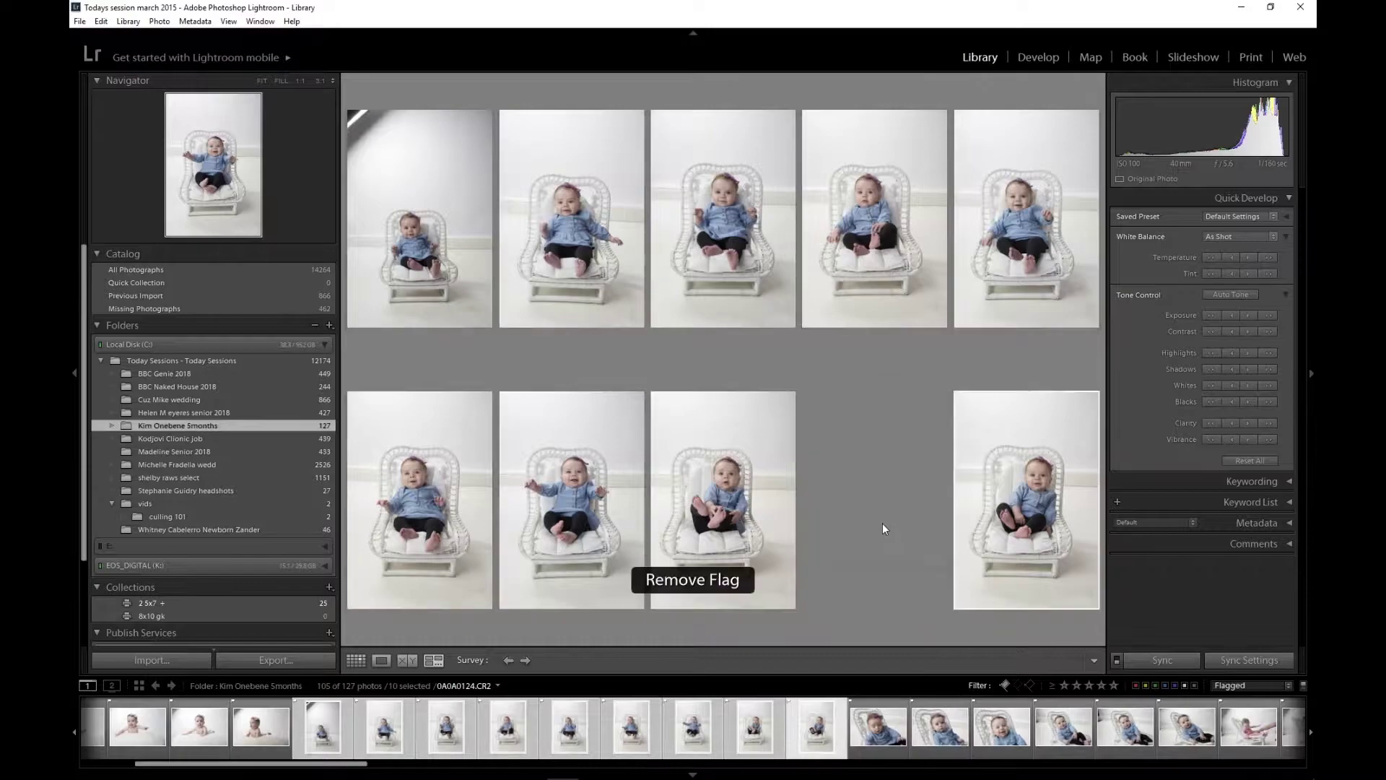
pyautogui.click(578, 257)
pyautogui.press('u')
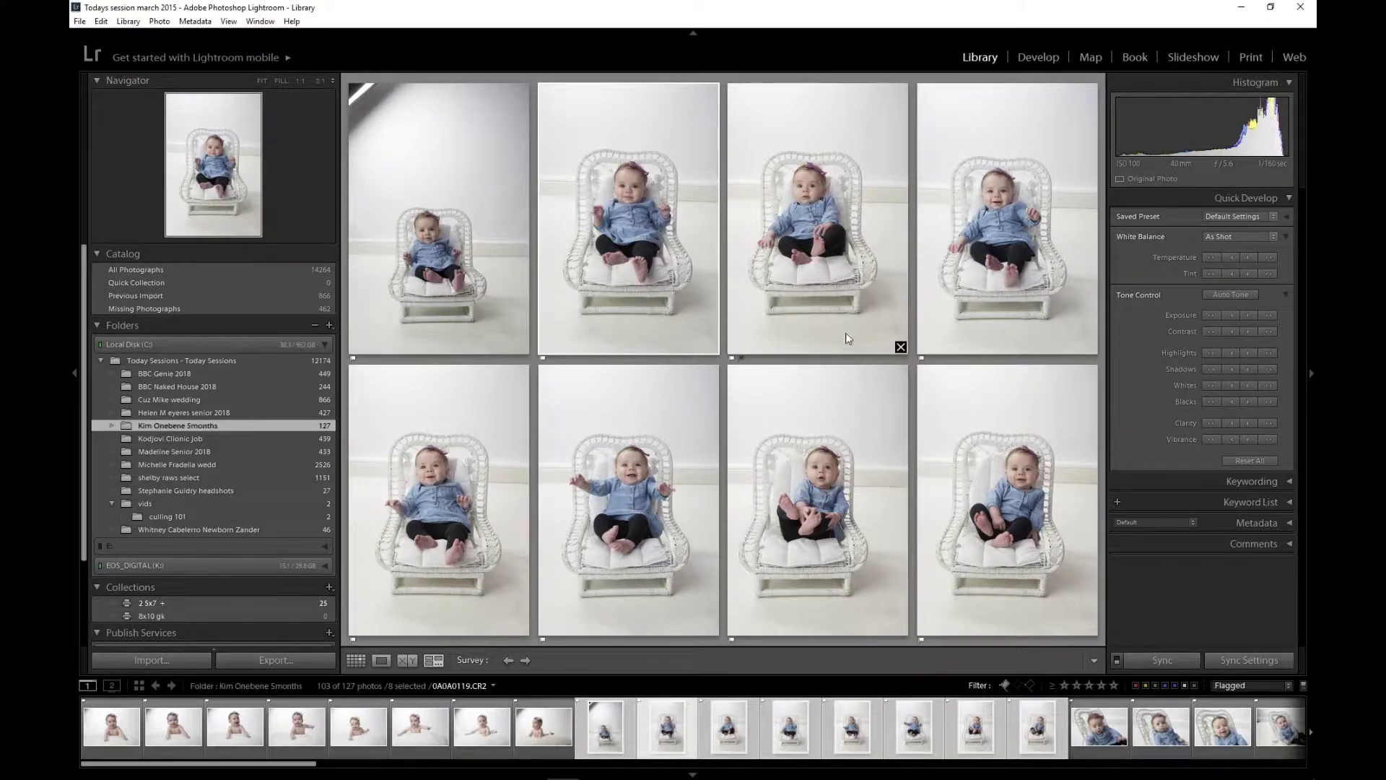
# - Take 0A0A0120, 0A0A0124 and 0A0A0127 out of the survey, then unflag the five chair photos still selected from the grid
pyautogui.click(901, 347)
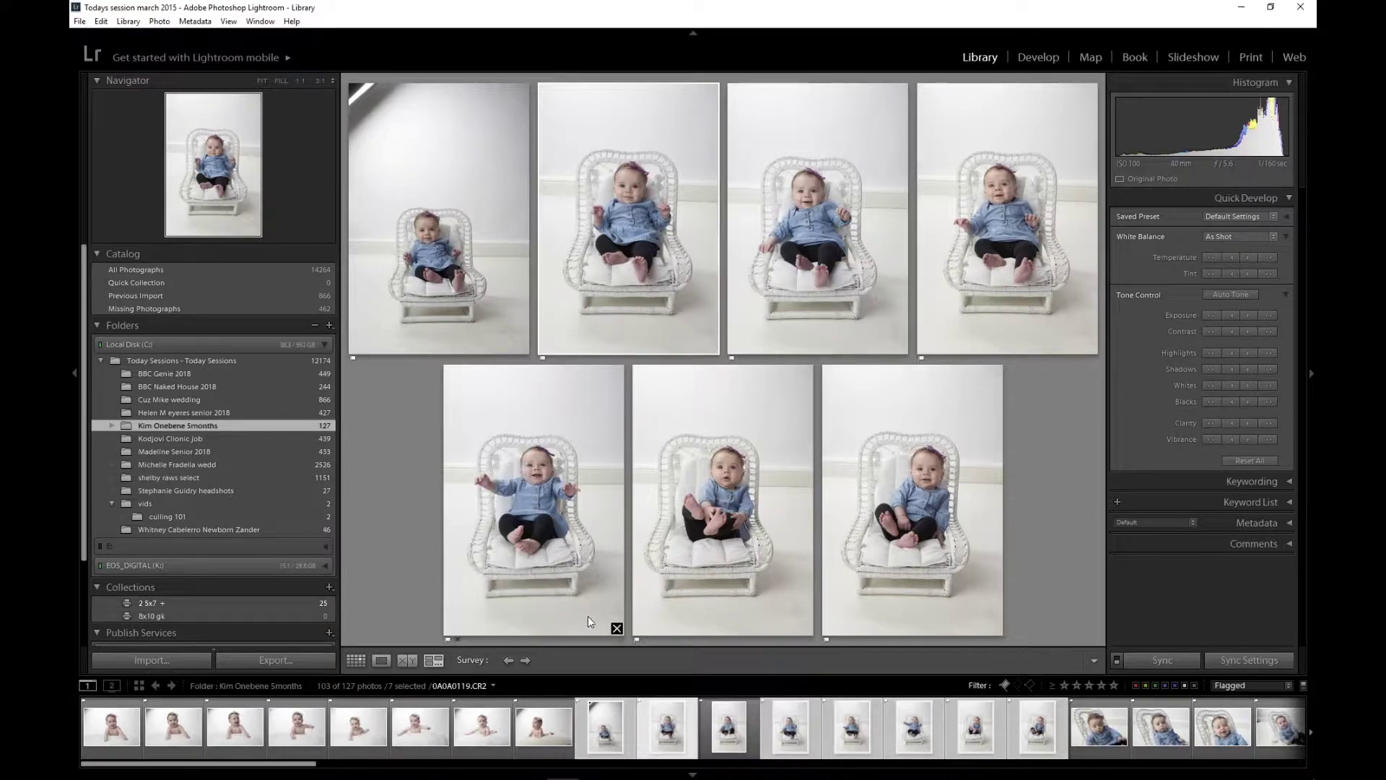
pyautogui.click(617, 629)
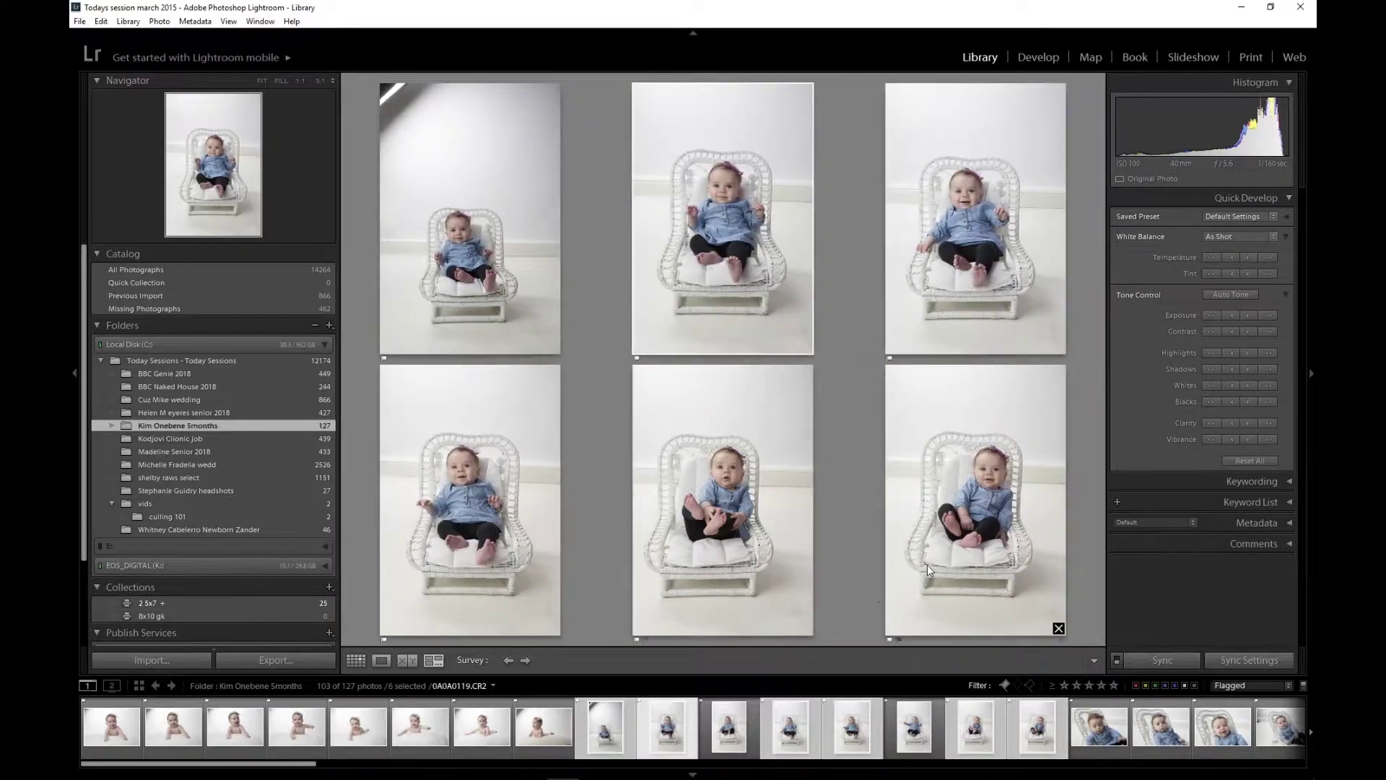
pyautogui.click(1060, 627)
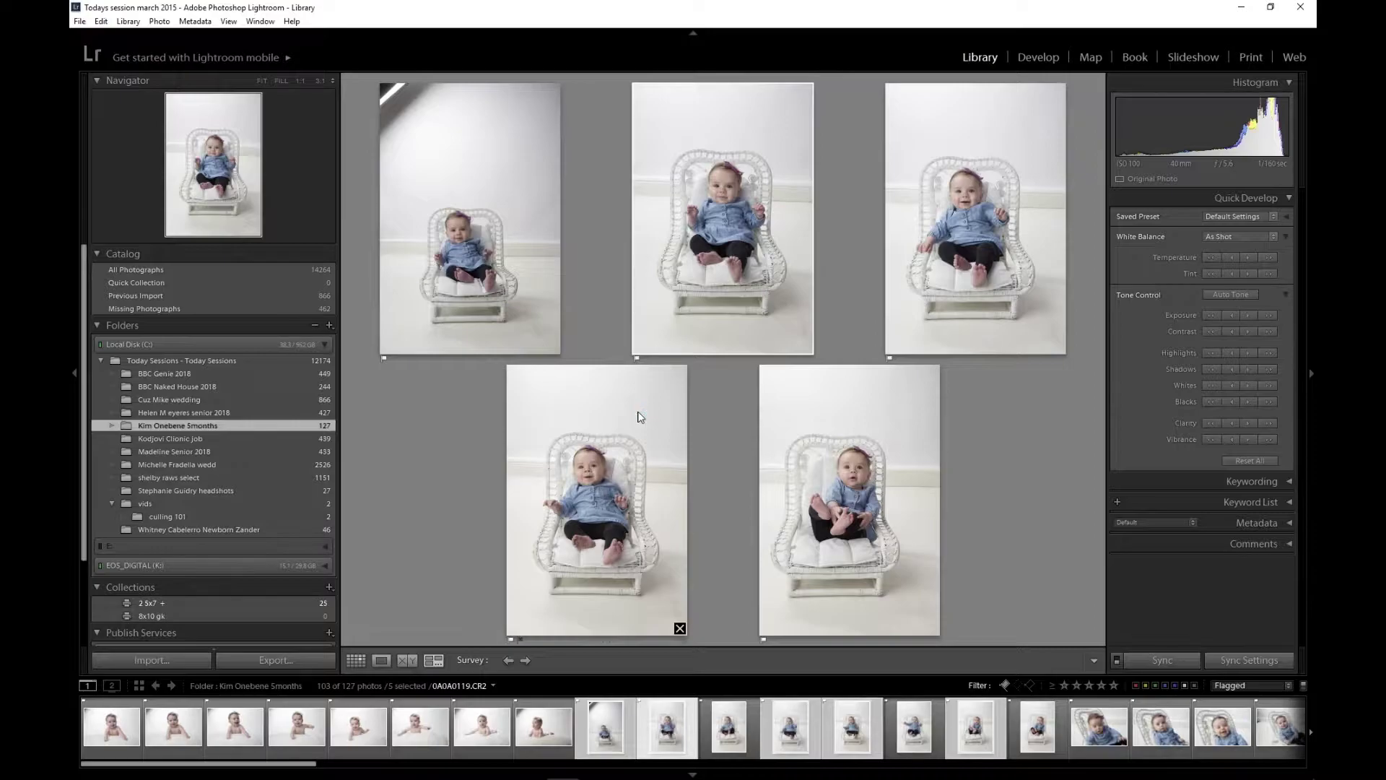
pyautogui.press('g')
pyautogui.press('u')
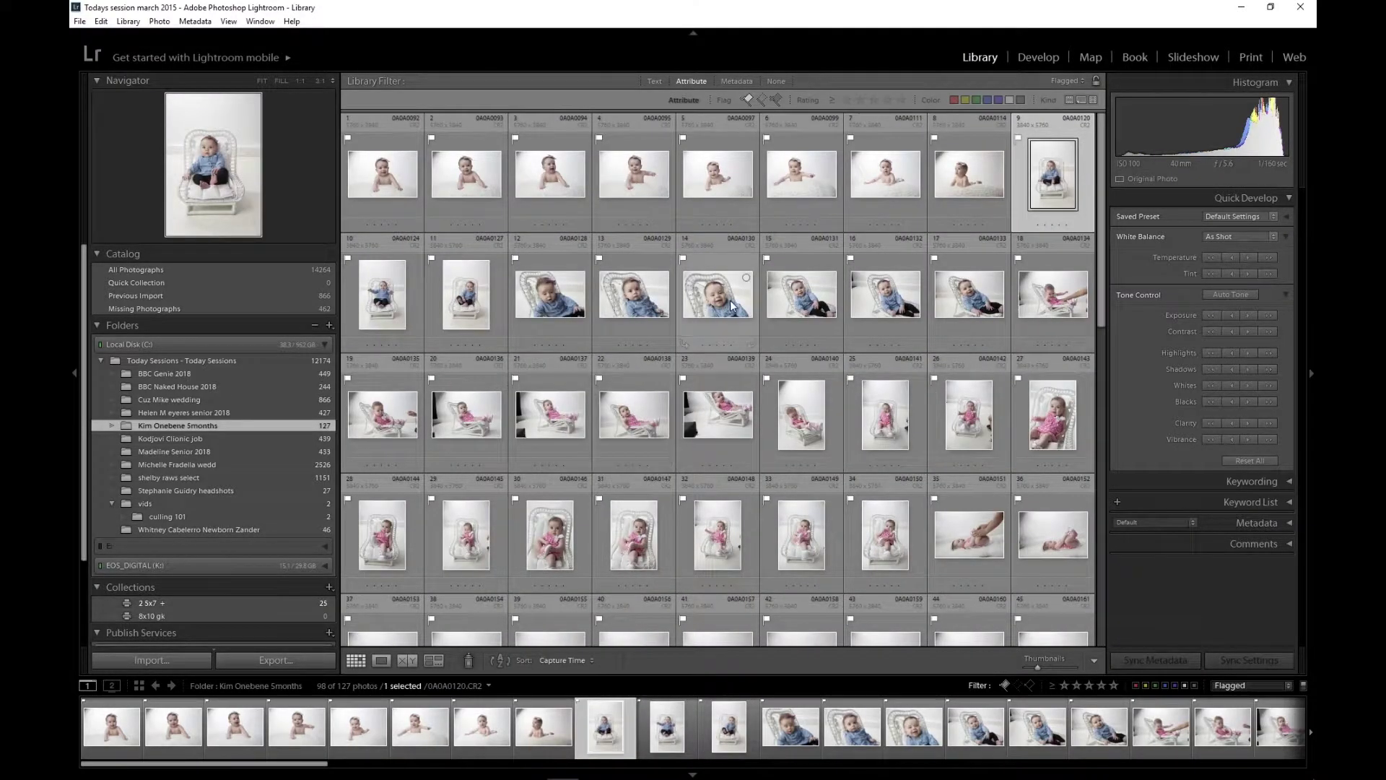
# - Select the closer blue-outfit chair photos, 0A0A0128 through 0A0A0133, and compare them in Survey view
pyautogui.click(554, 305)
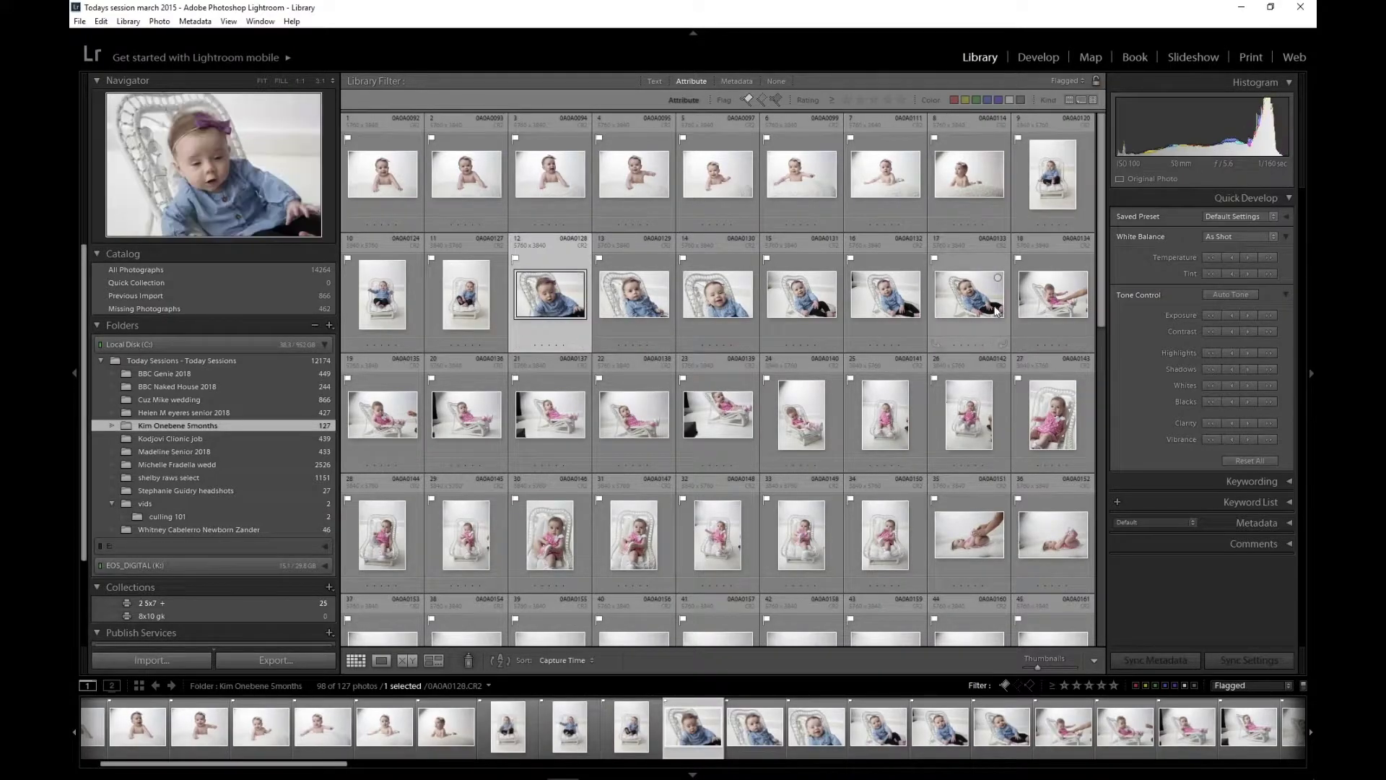
pyautogui.keyDown('shift'); pyautogui.click(972, 307); pyautogui.keyUp('shift')
pyautogui.press('n')
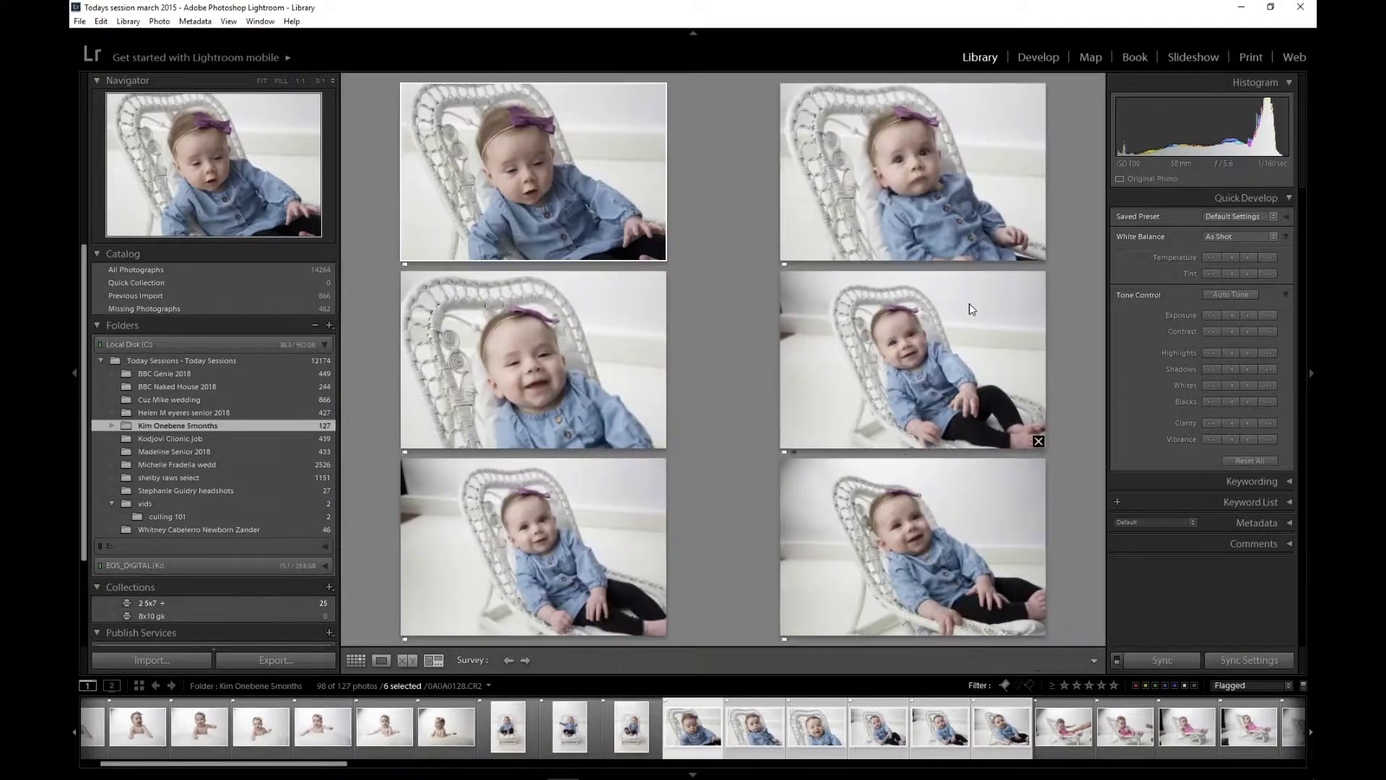
# - Unflag 0A0A0128, 0A0A0130 and 0A0A0133, take 0A0A0129 out of the survey, and unflag 0A0A0132 in favour of 0A0A0131
pyautogui.press('u')
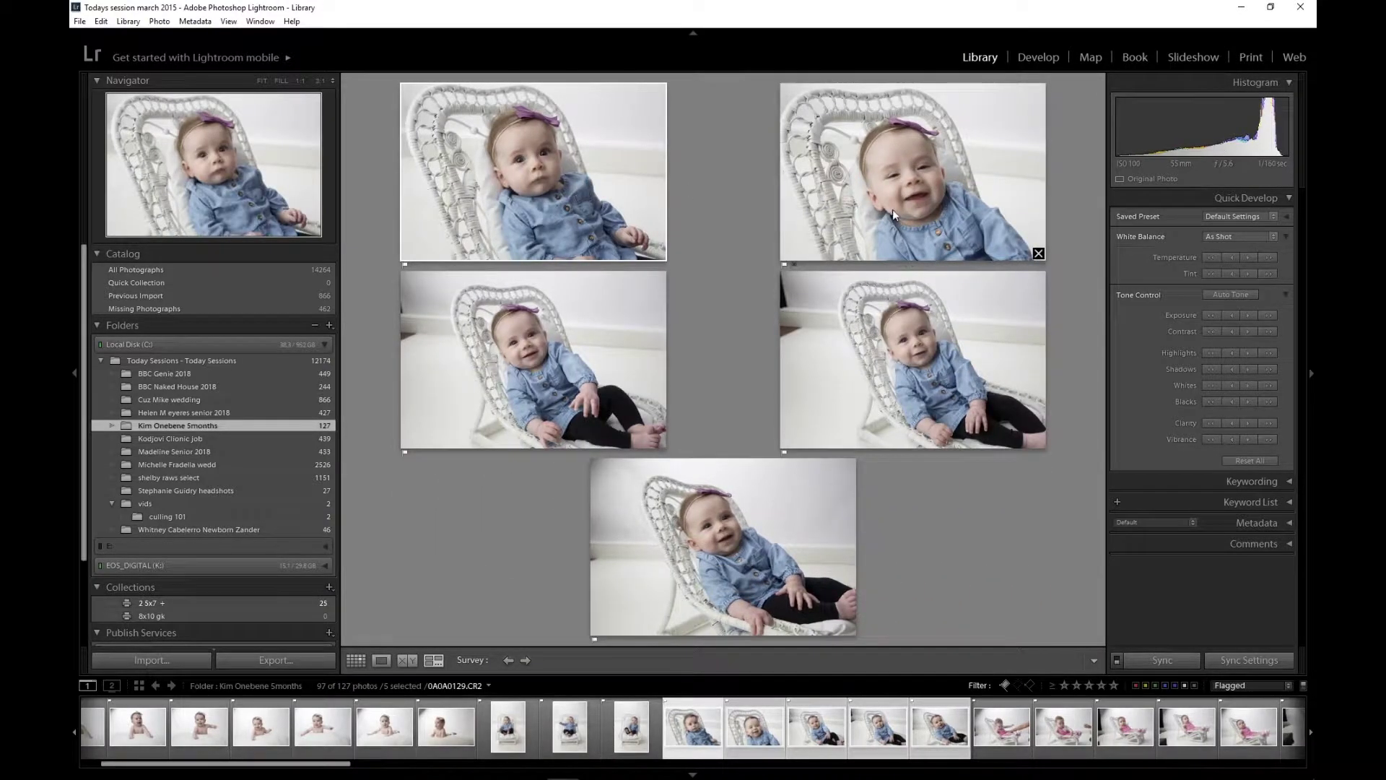
pyautogui.click(893, 210)
pyautogui.press('u')
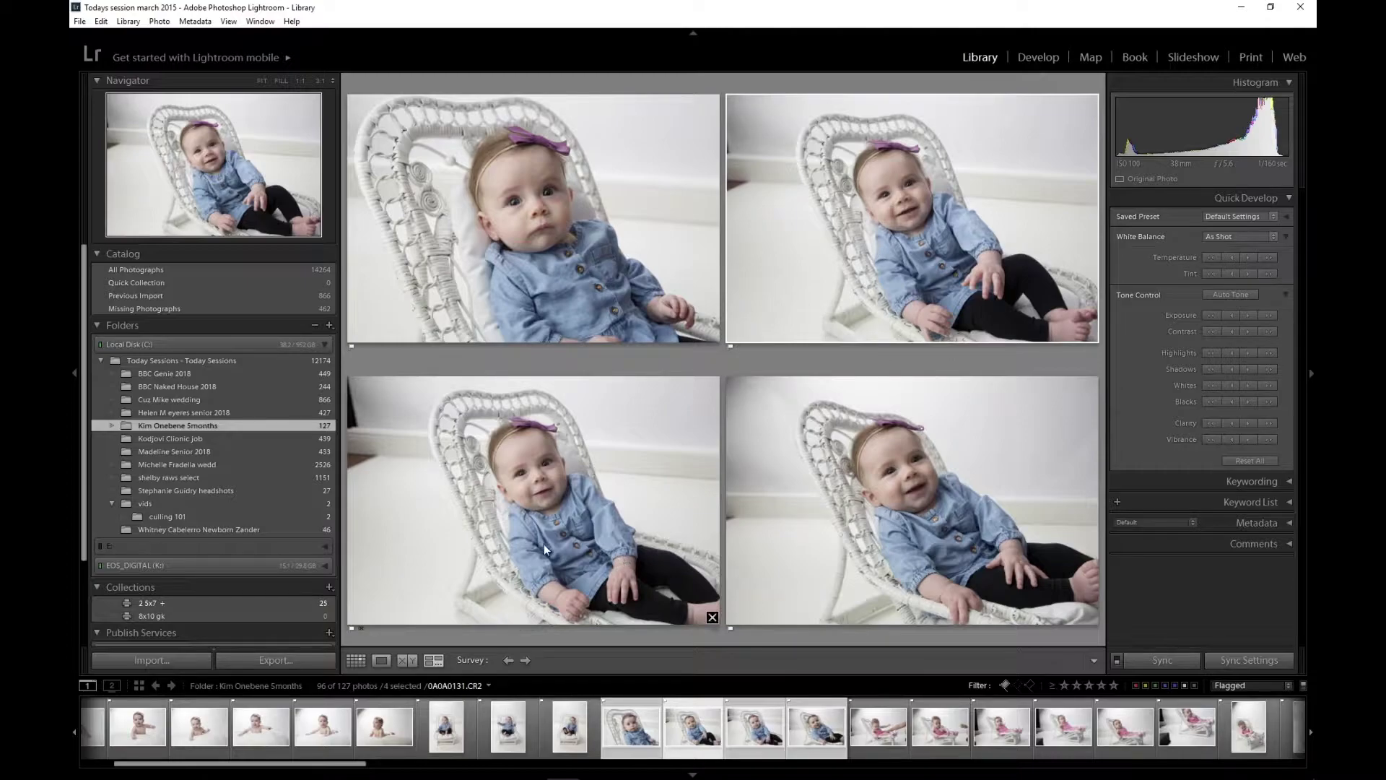
pyautogui.press('u')
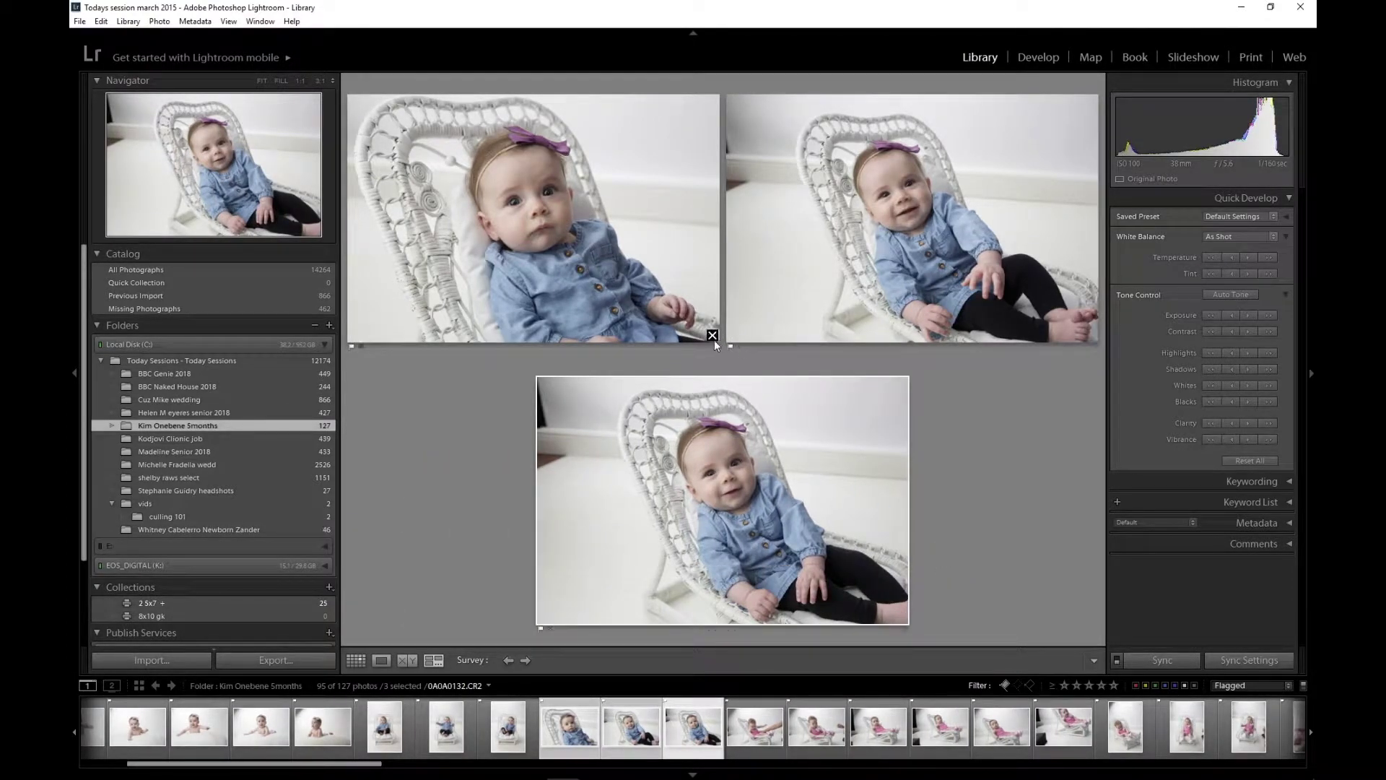
pyautogui.click(713, 339)
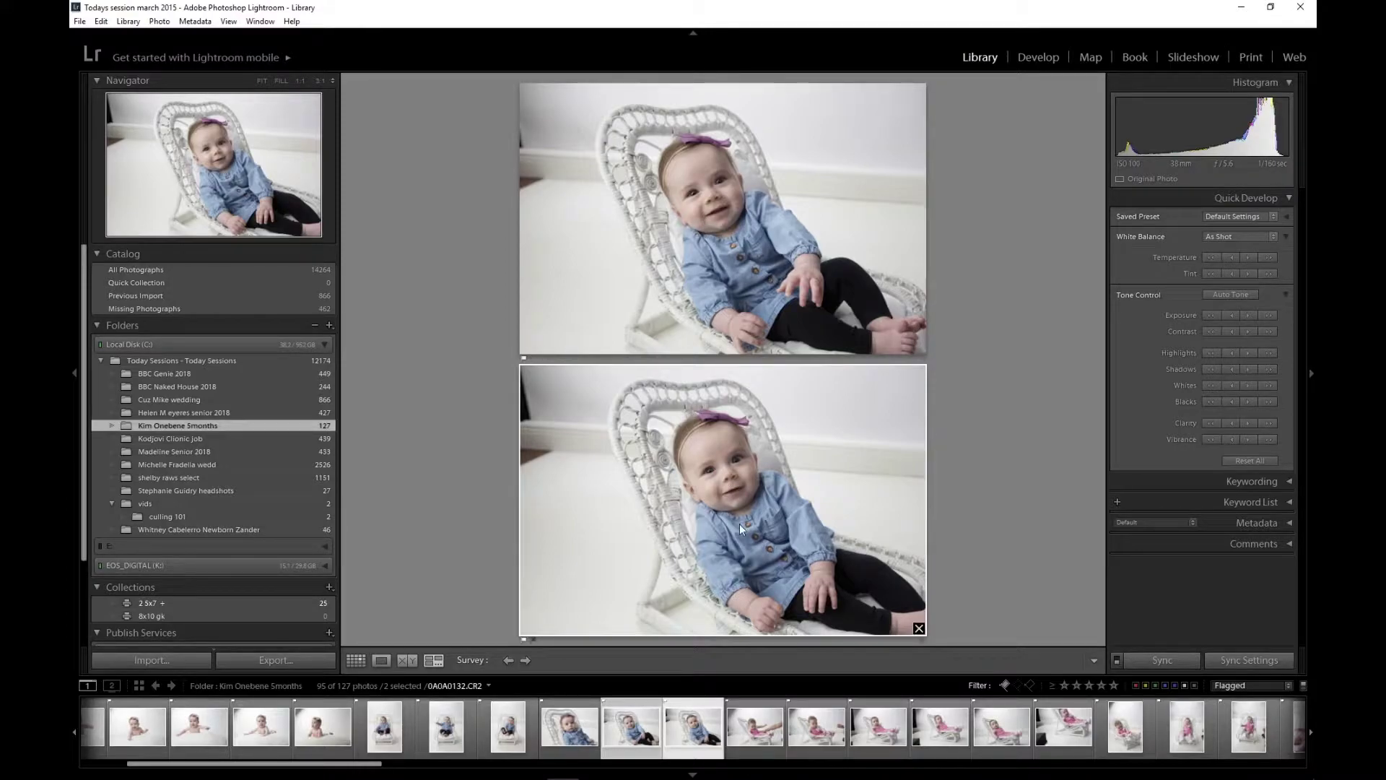
pyautogui.press('u')
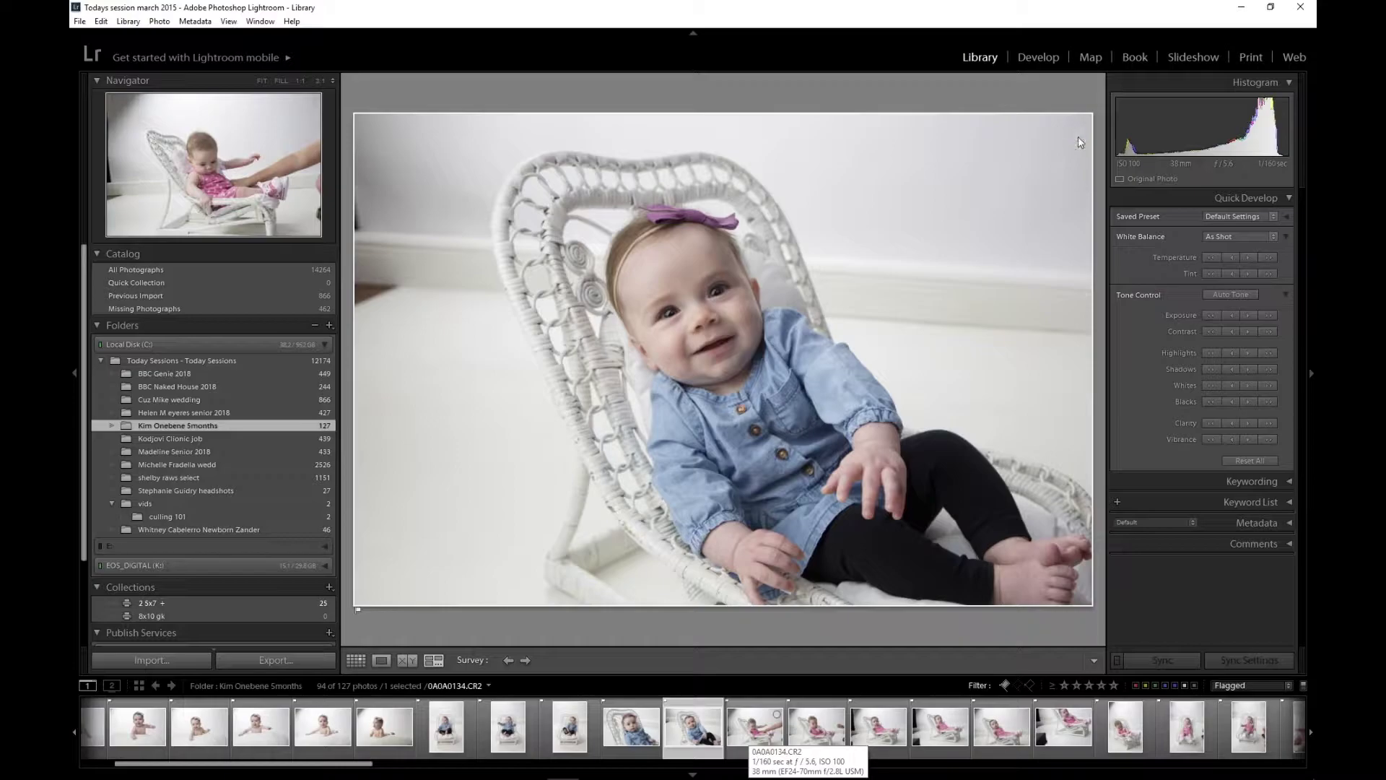
# - Crop 0A0A0131 tighter around the baby's face and upper body, keeping the original aspect and rotating it to an angle of -3.66
pyautogui.press('r')
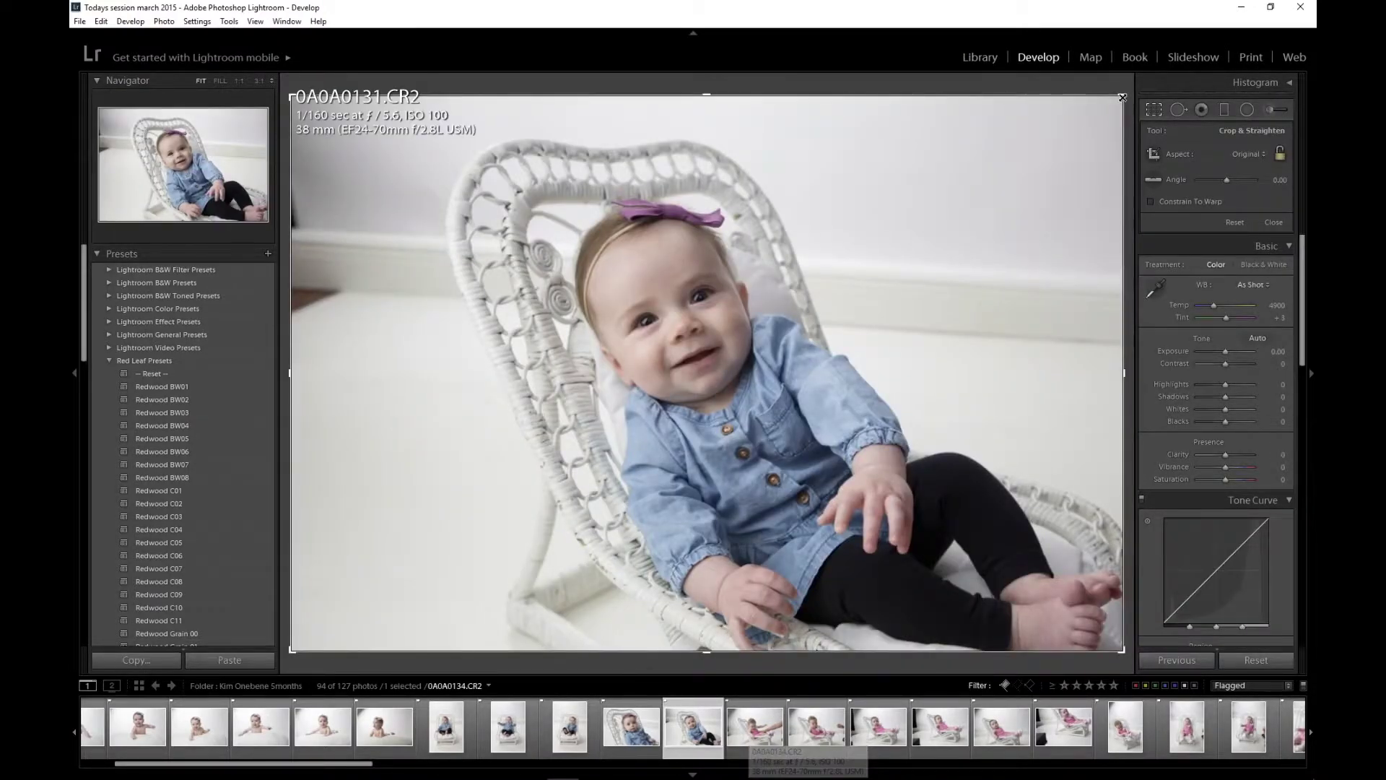
pyautogui.moveTo(1123, 97); pyautogui.dragTo(1001, 175)
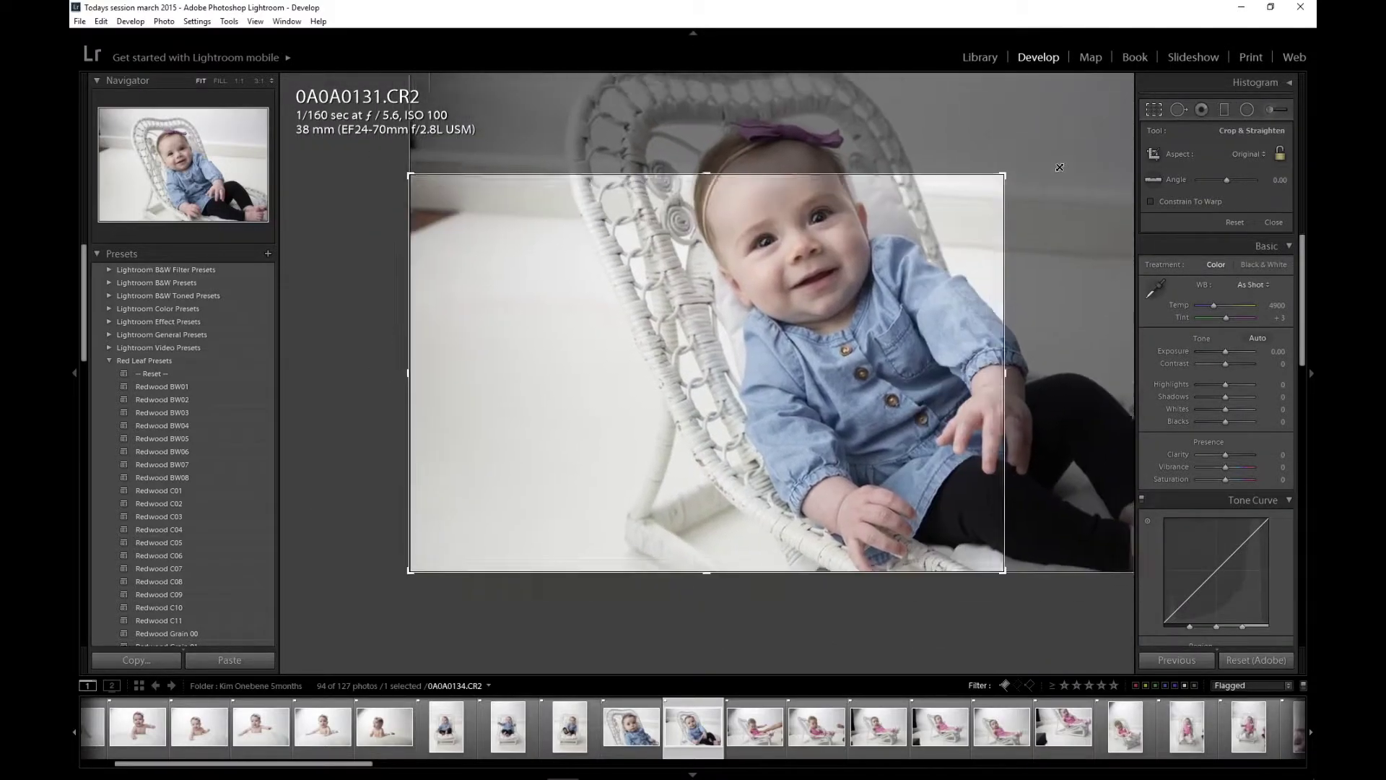
pyautogui.moveTo(850, 283); pyautogui.dragTo(800, 396)
pyautogui.moveTo(1107, 375); pyautogui.dragTo(1092, 345)
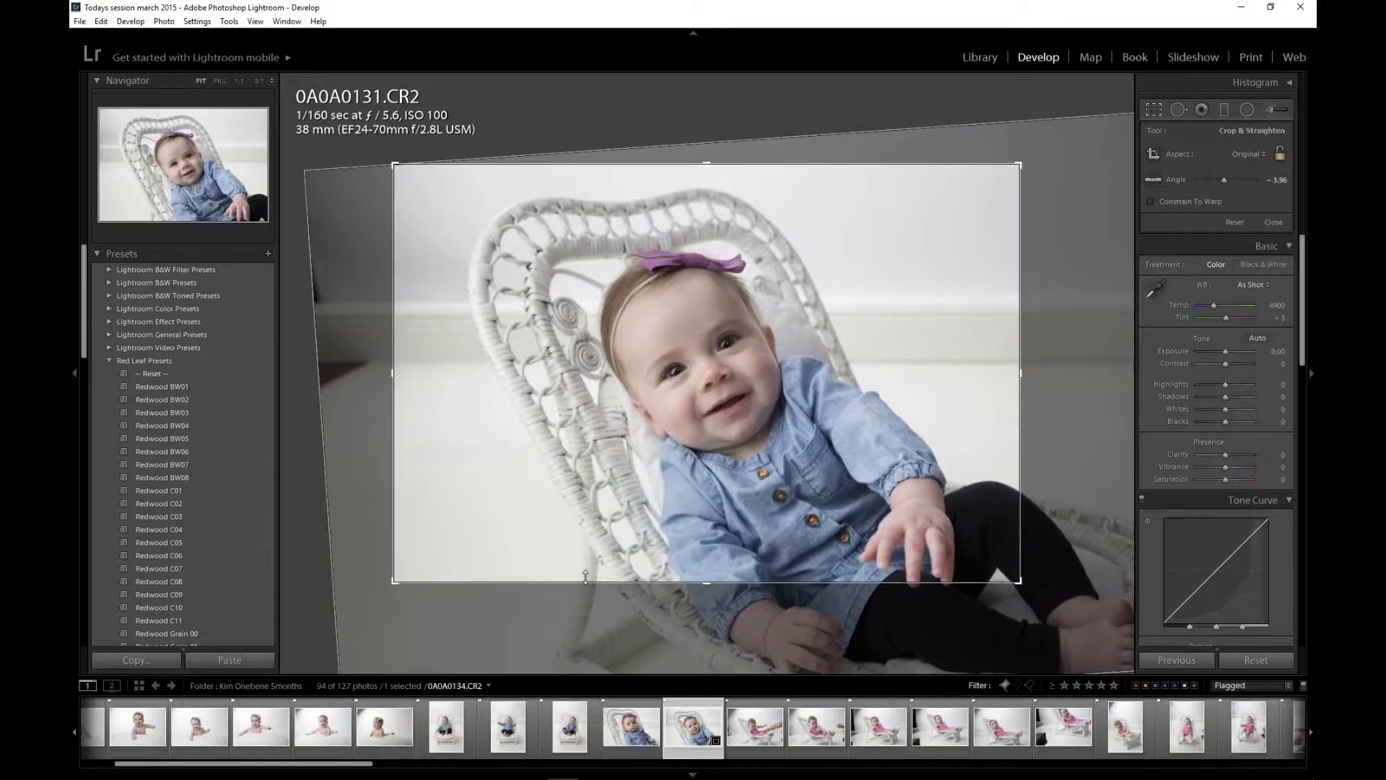
pyautogui.moveTo(771, 302); pyautogui.dragTo(769, 319)
pyautogui.moveTo(759, 318); pyautogui.dragTo(755, 318)
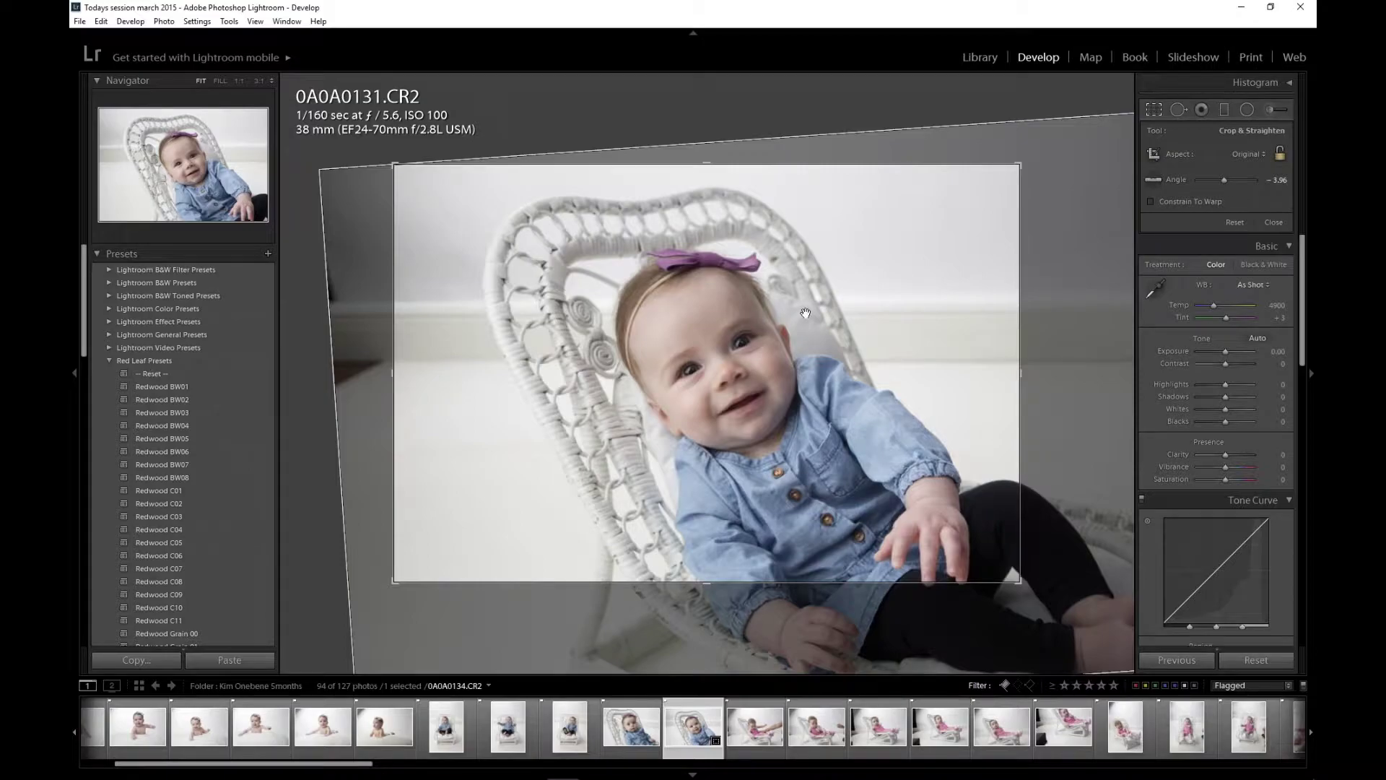
pyautogui.moveTo(1067, 306); pyautogui.dragTo(1065, 303)
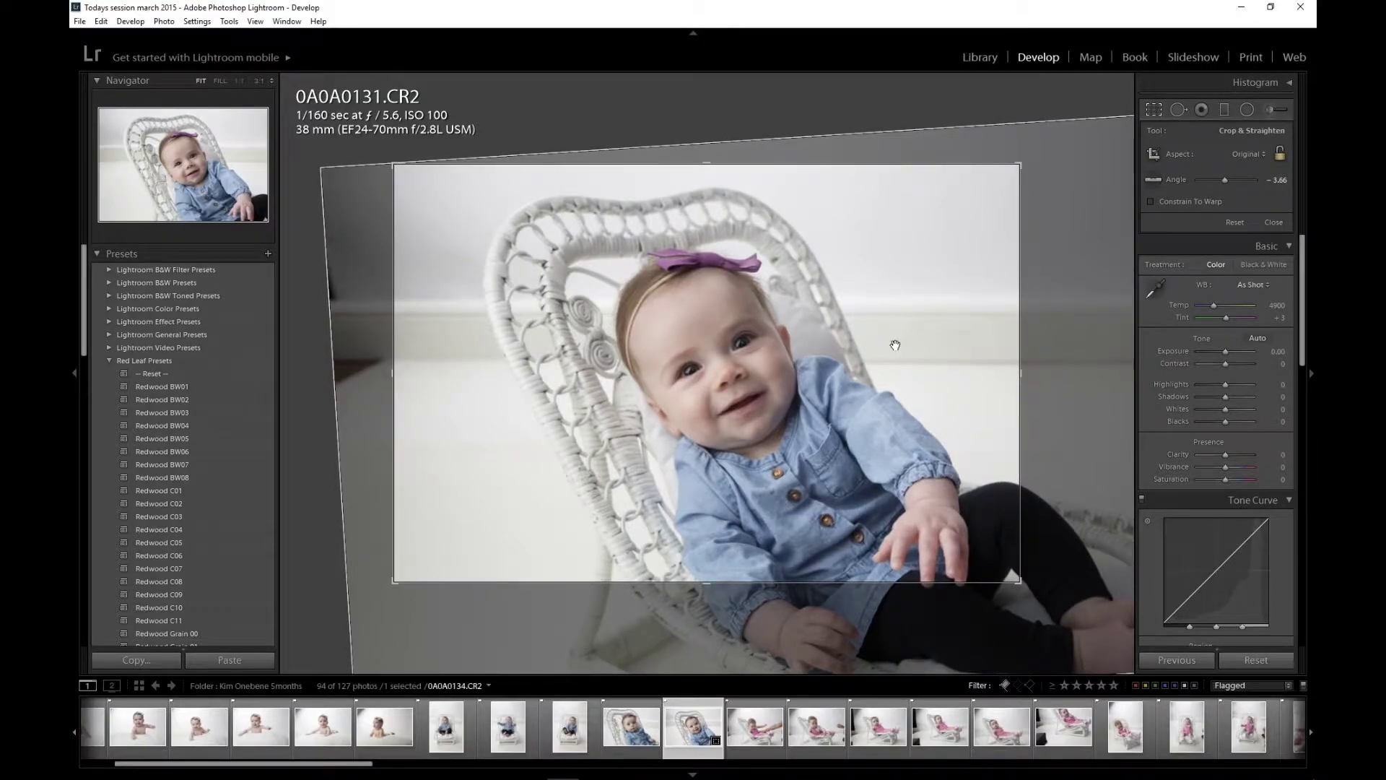
pyautogui.press('Return')
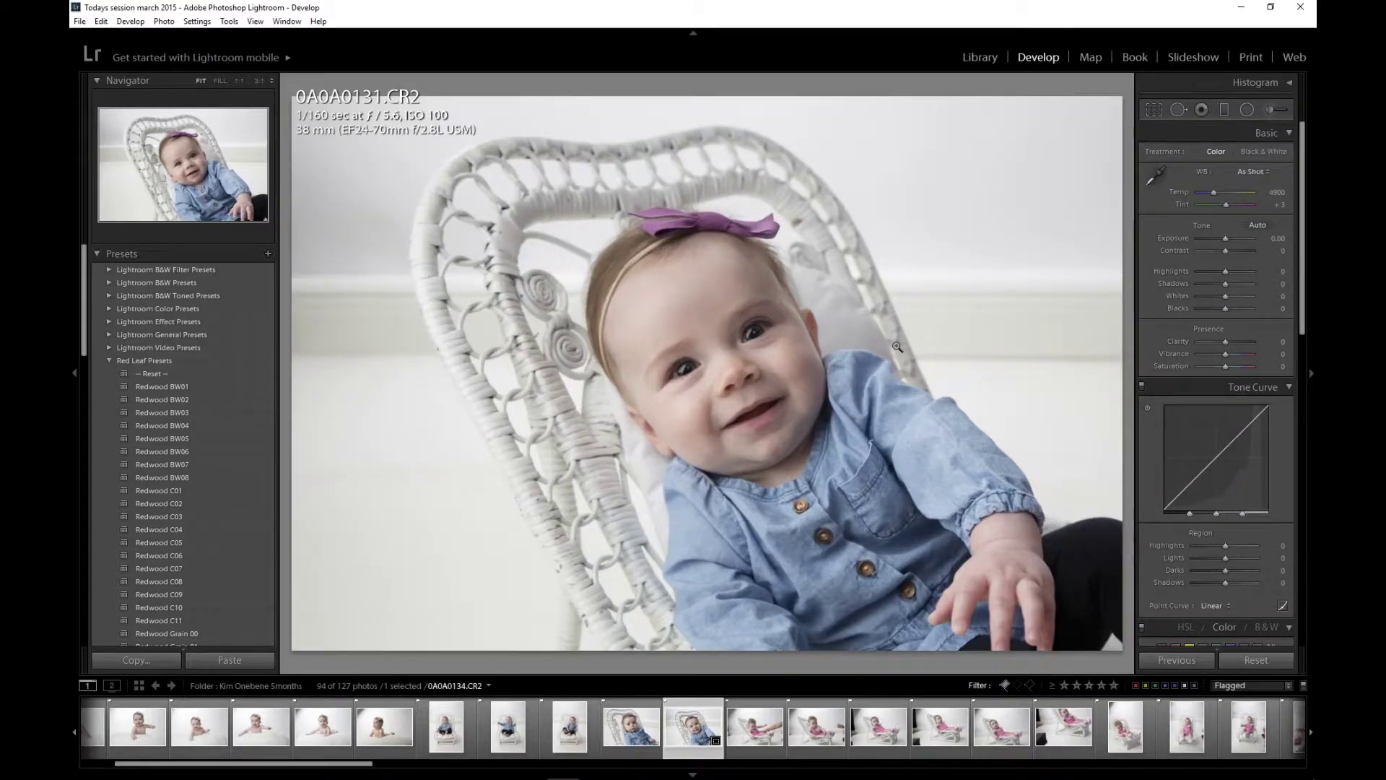
# - Return to the Library grid, select the pink-outfit chair photos 0A0A0134 through 0A0A0140, and compare them in Survey view
pyautogui.press('g')
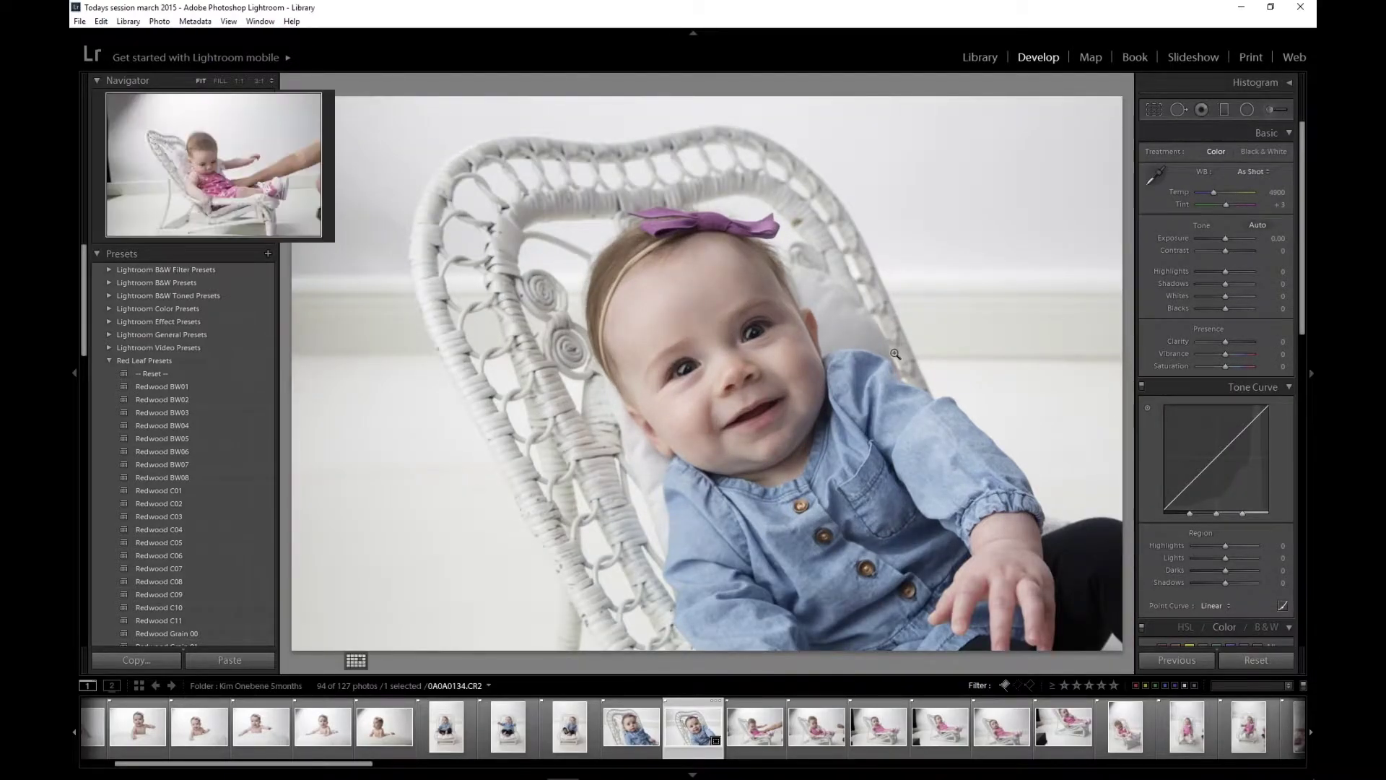
pyautogui.click(729, 312)
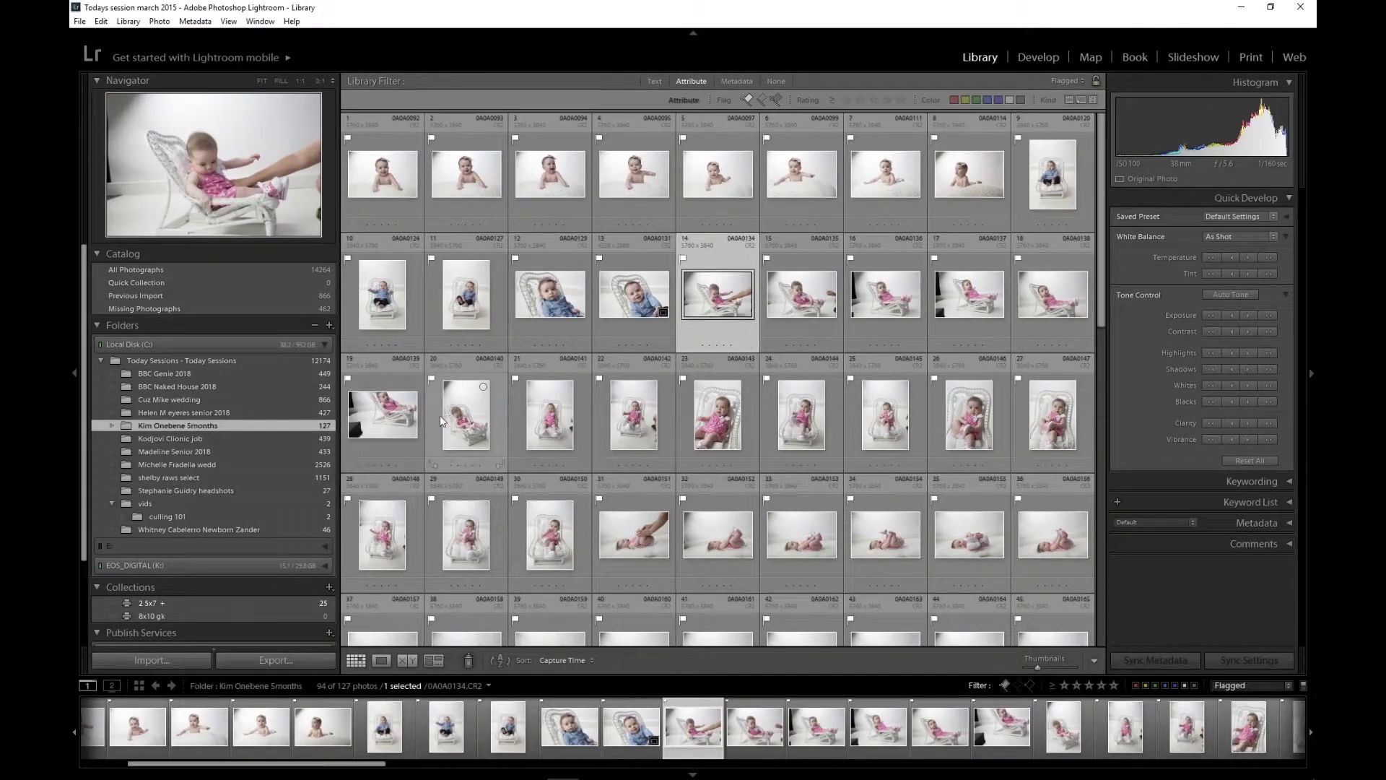
pyautogui.keyDown('shift'); pyautogui.click(477, 427); pyautogui.keyUp('shift')
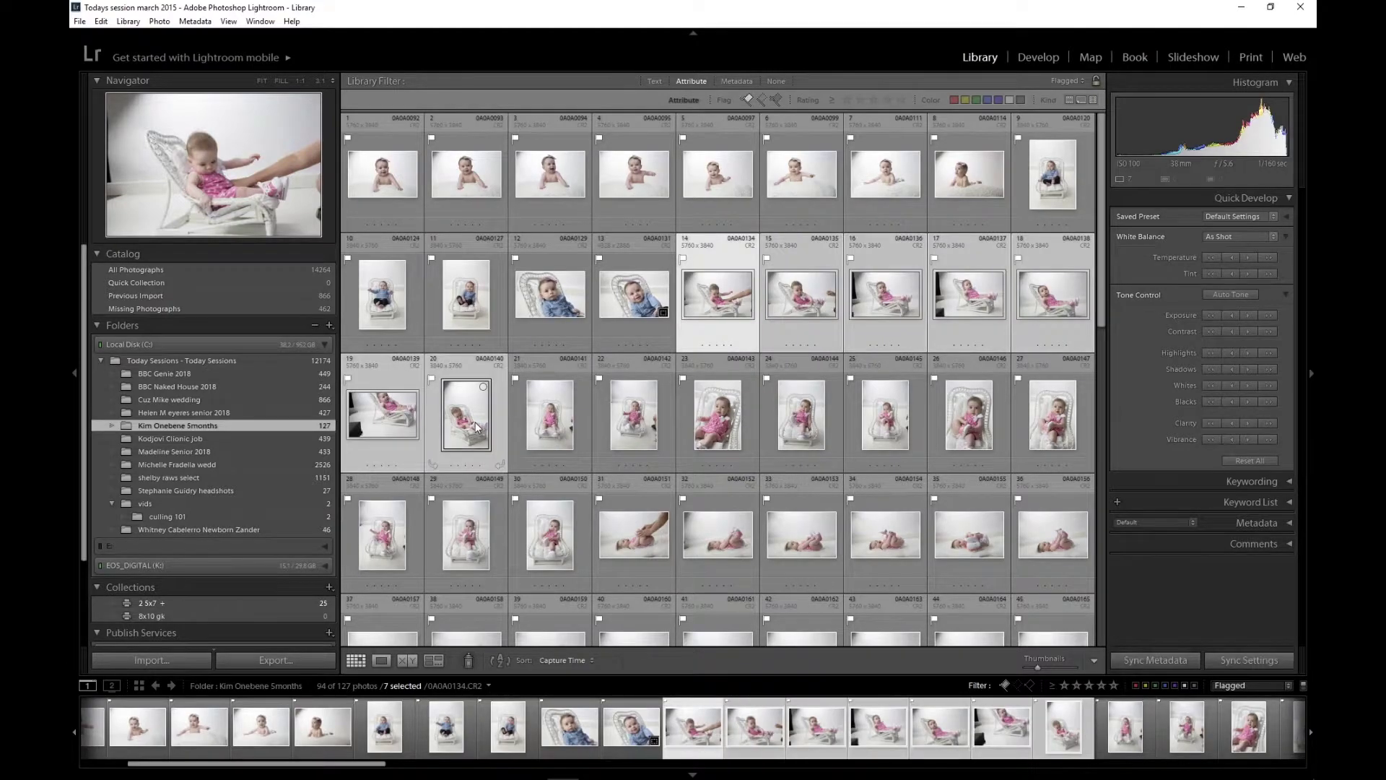
pyautogui.press('n')
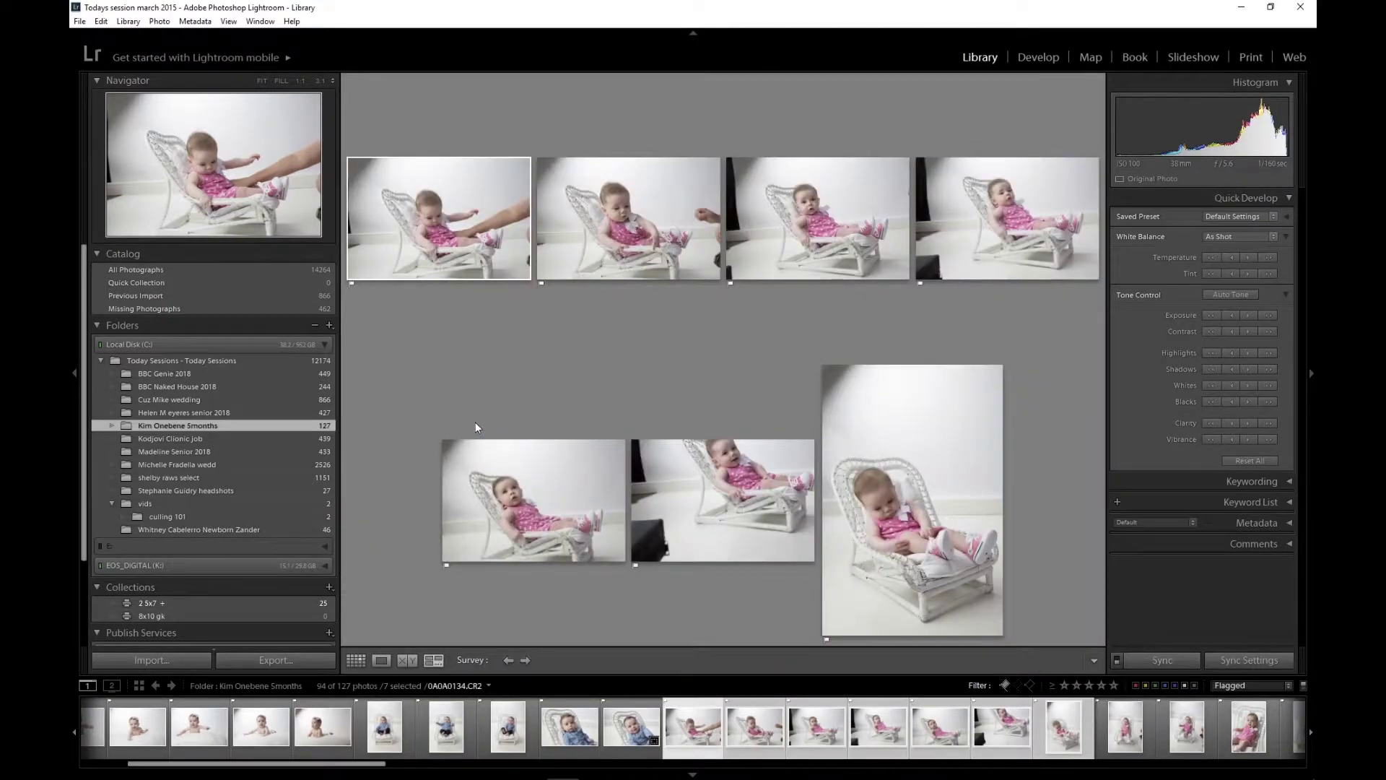
# - Unflag the six weaker pink-outfit photos one by one, keeping only 0A0A0136 in the survey
pyautogui.press('u')
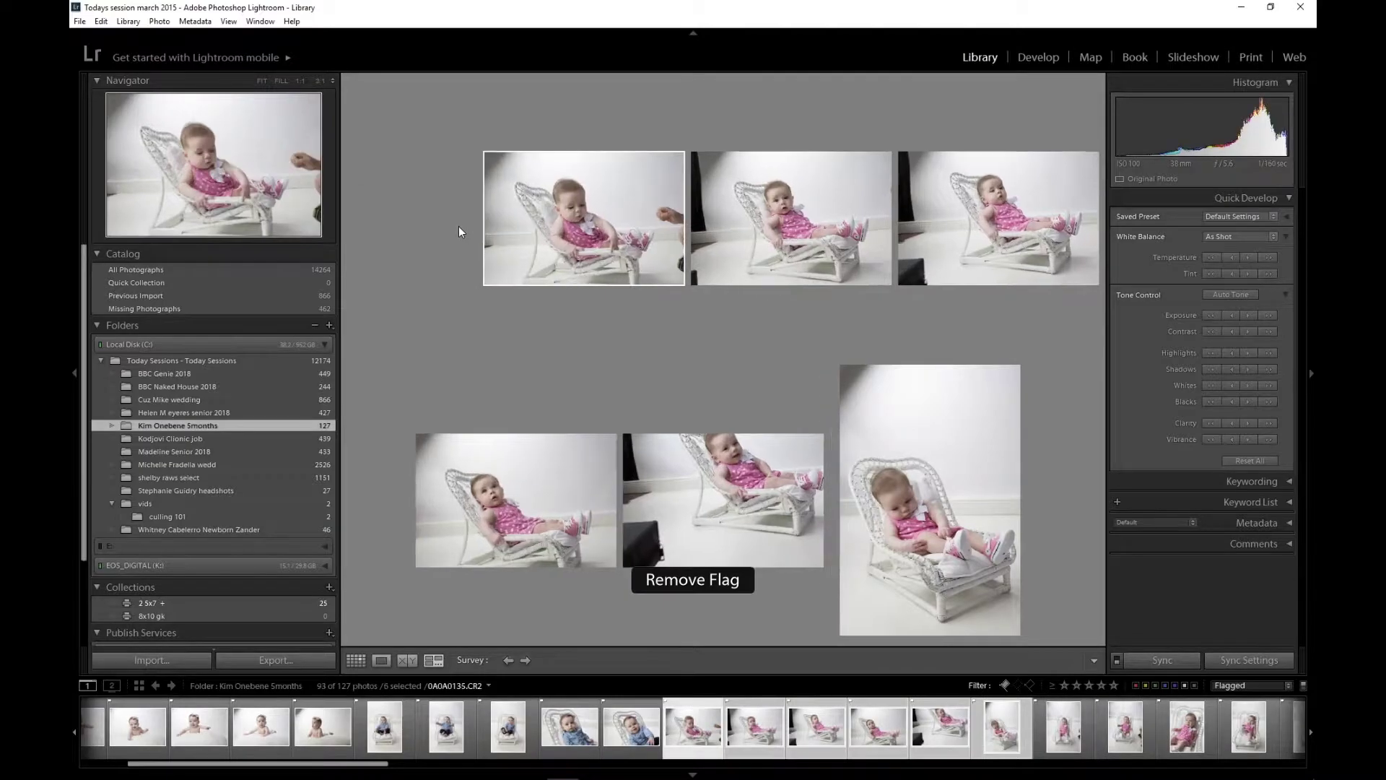
pyautogui.press('u')
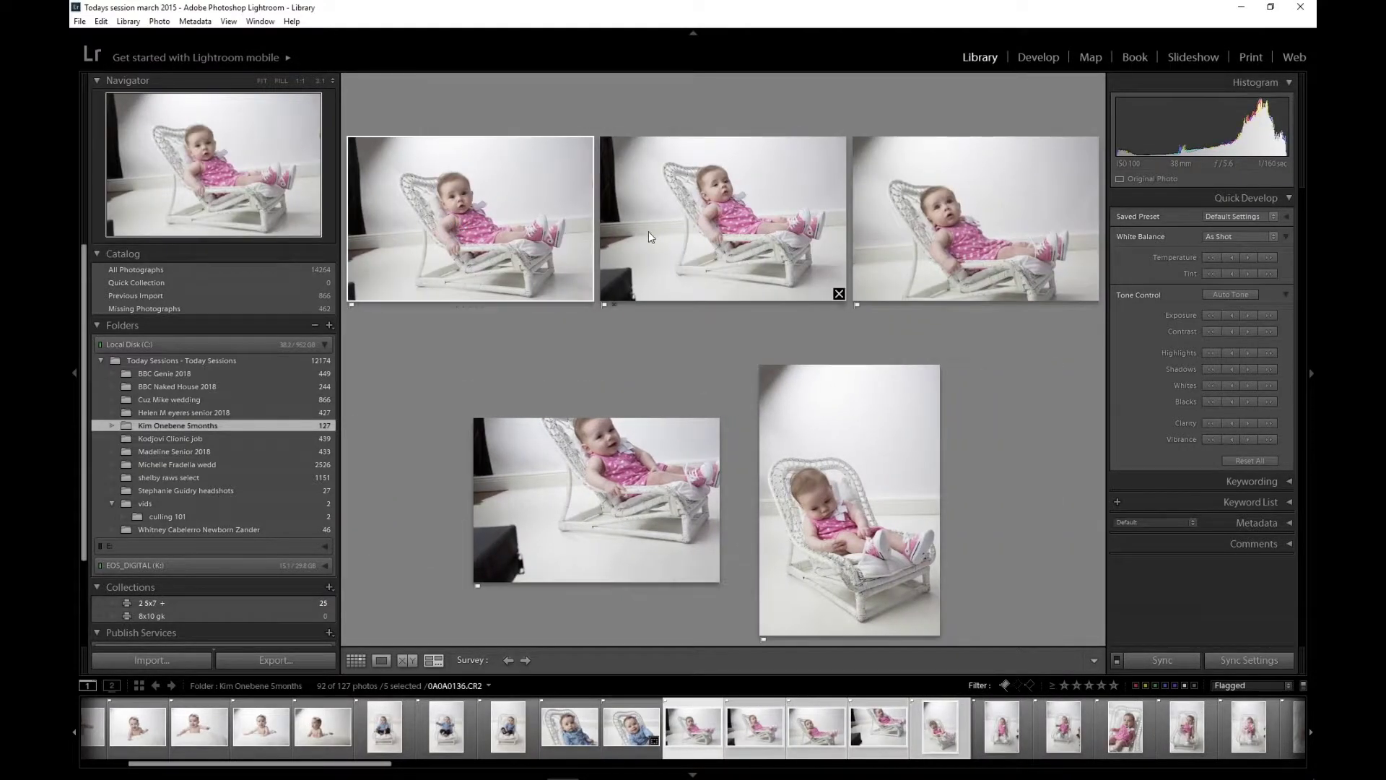
pyautogui.click(686, 232)
pyautogui.press('u')
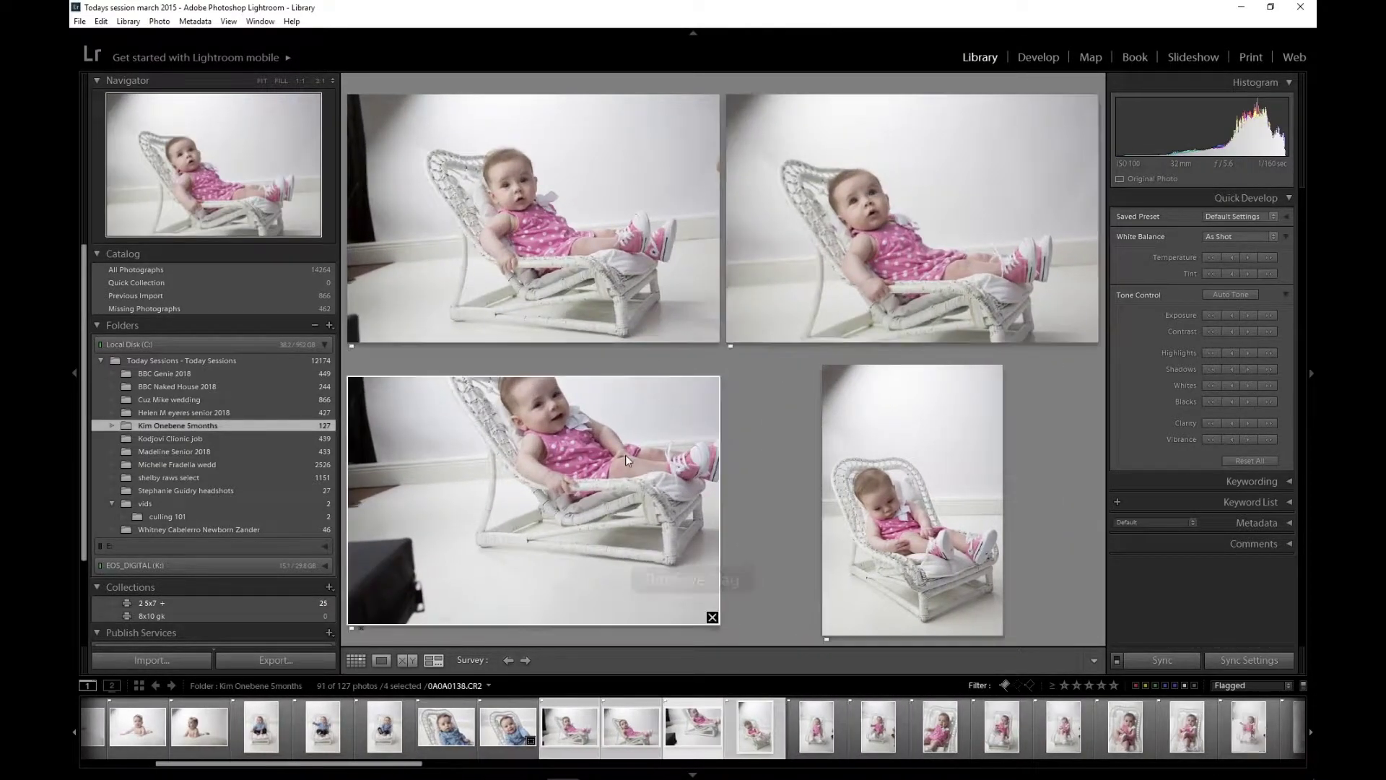
pyautogui.press('u')
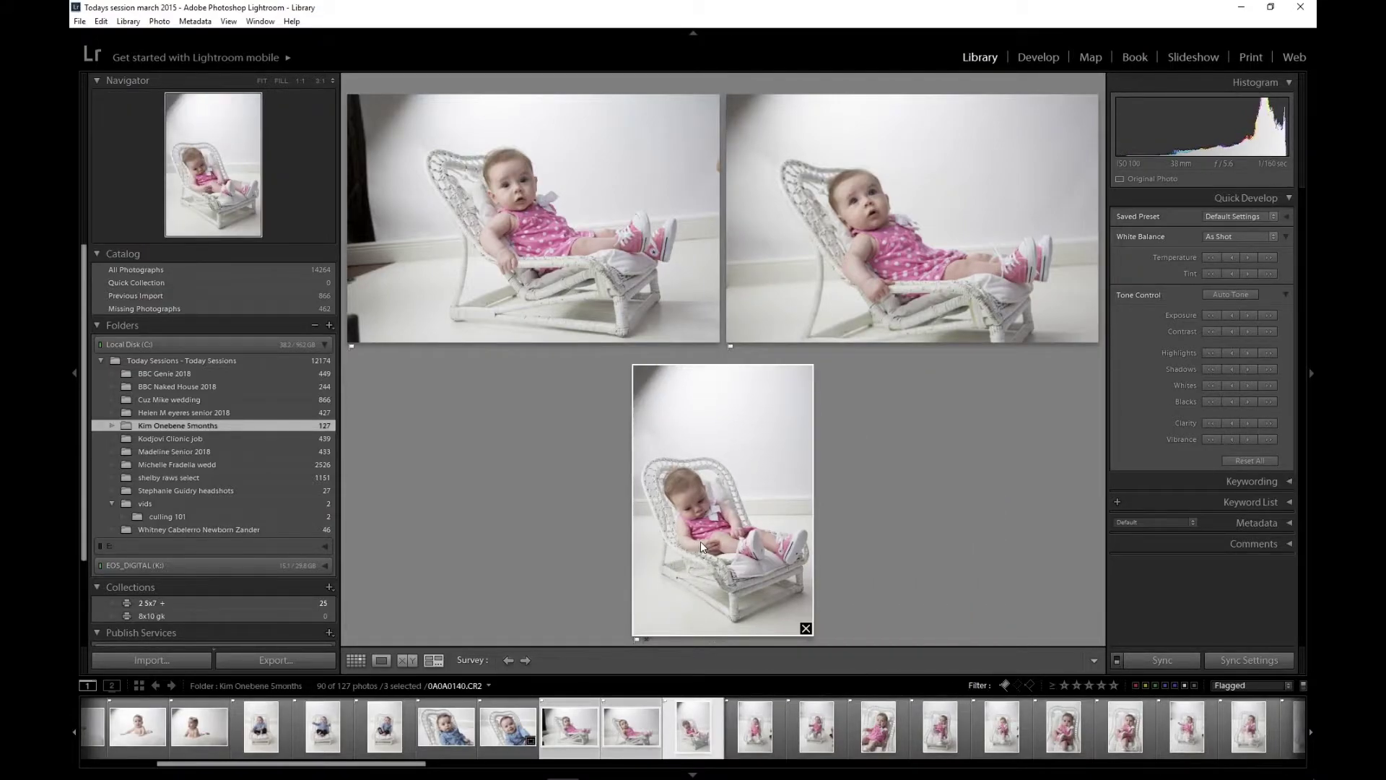
pyautogui.press('u')
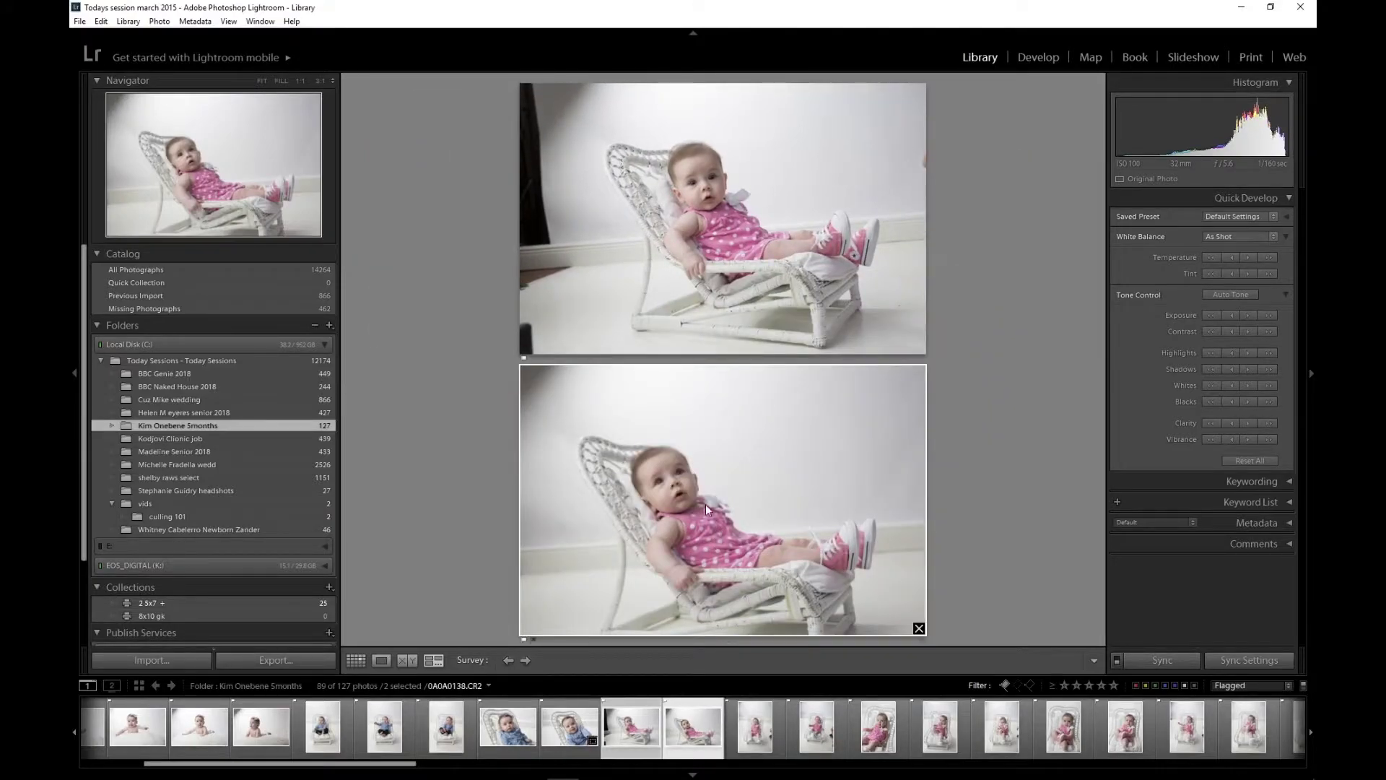
pyautogui.press('u')
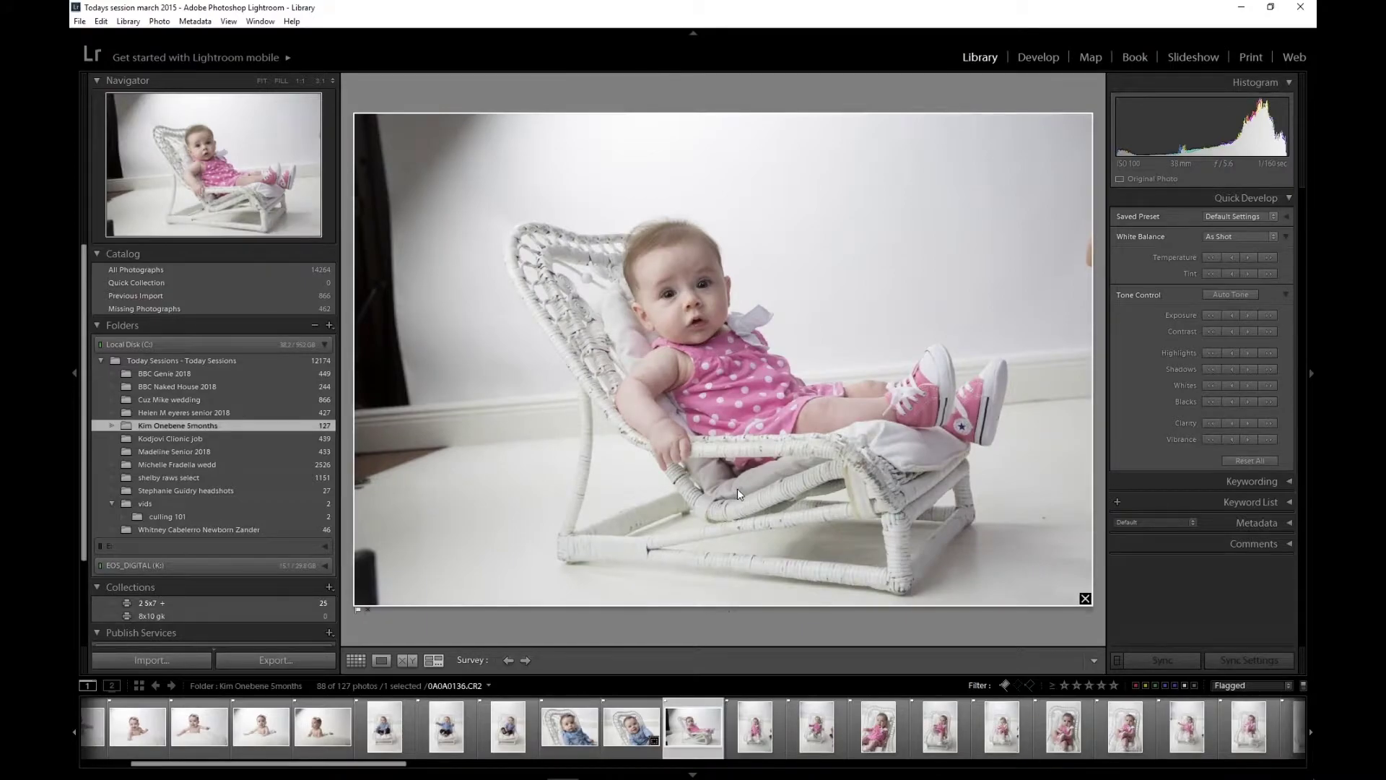
# - Select the front-facing pink-outfit chair photos, 0A0A0141 through 0A0A0150, from the grid and compare them in Survey view
pyautogui.click(760, 733)
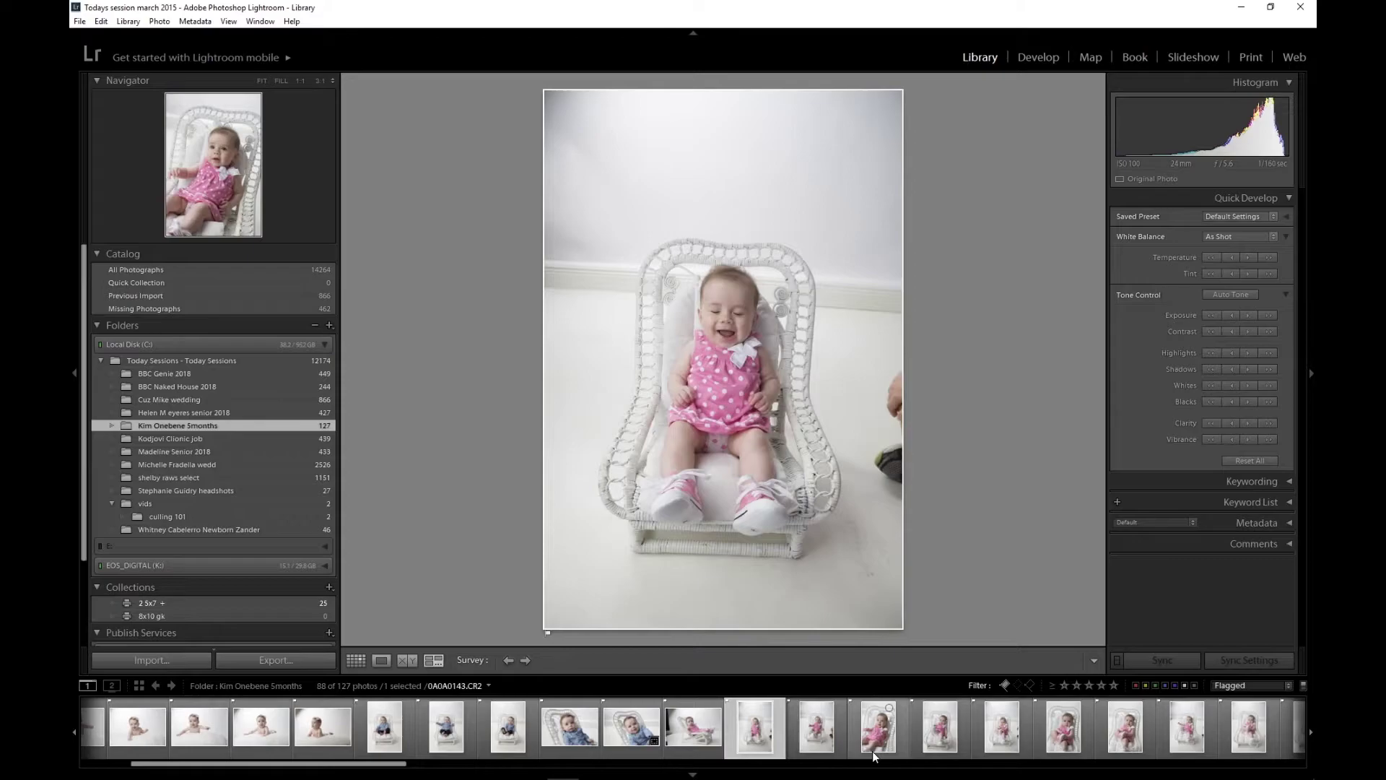
pyautogui.press('g')
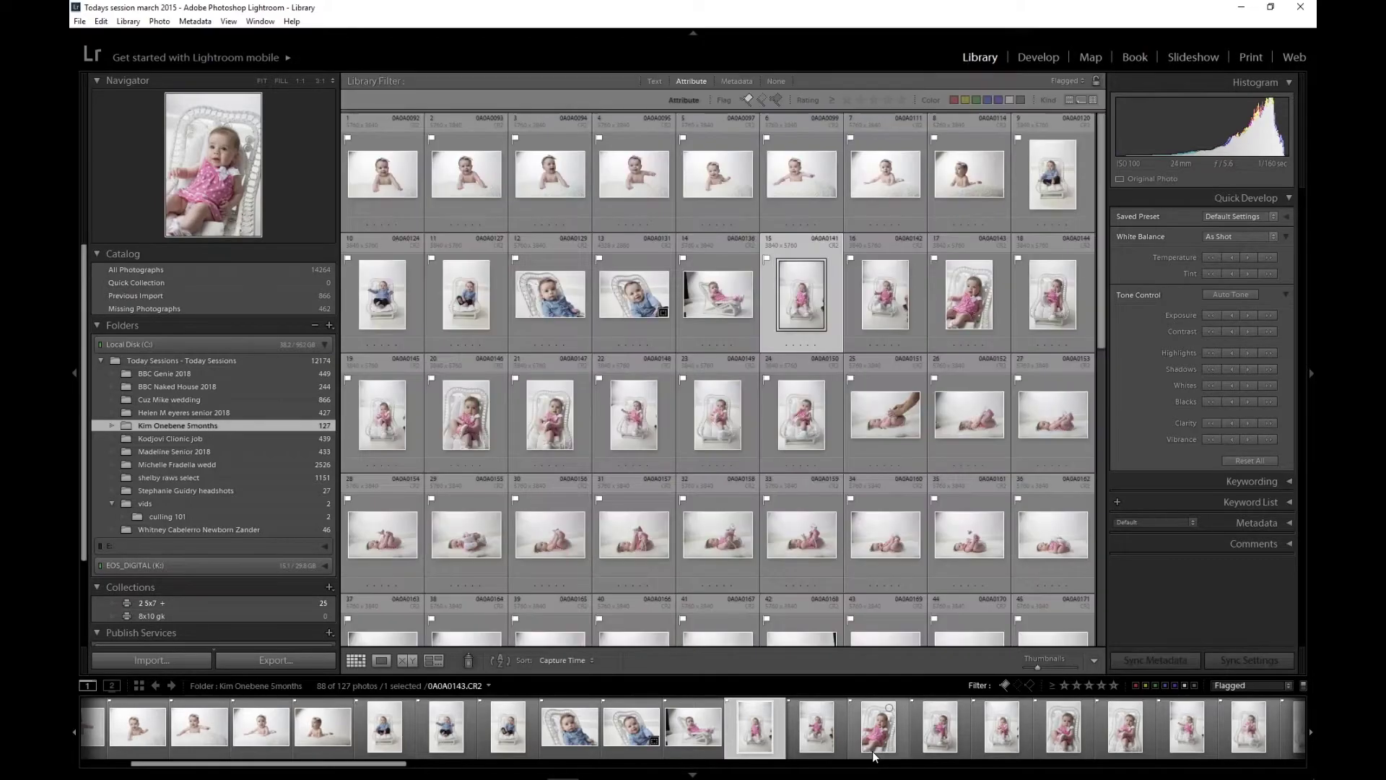
pyautogui.keyDown('shift'); pyautogui.click(798, 424); pyautogui.keyUp('shift')
pyautogui.press('n')
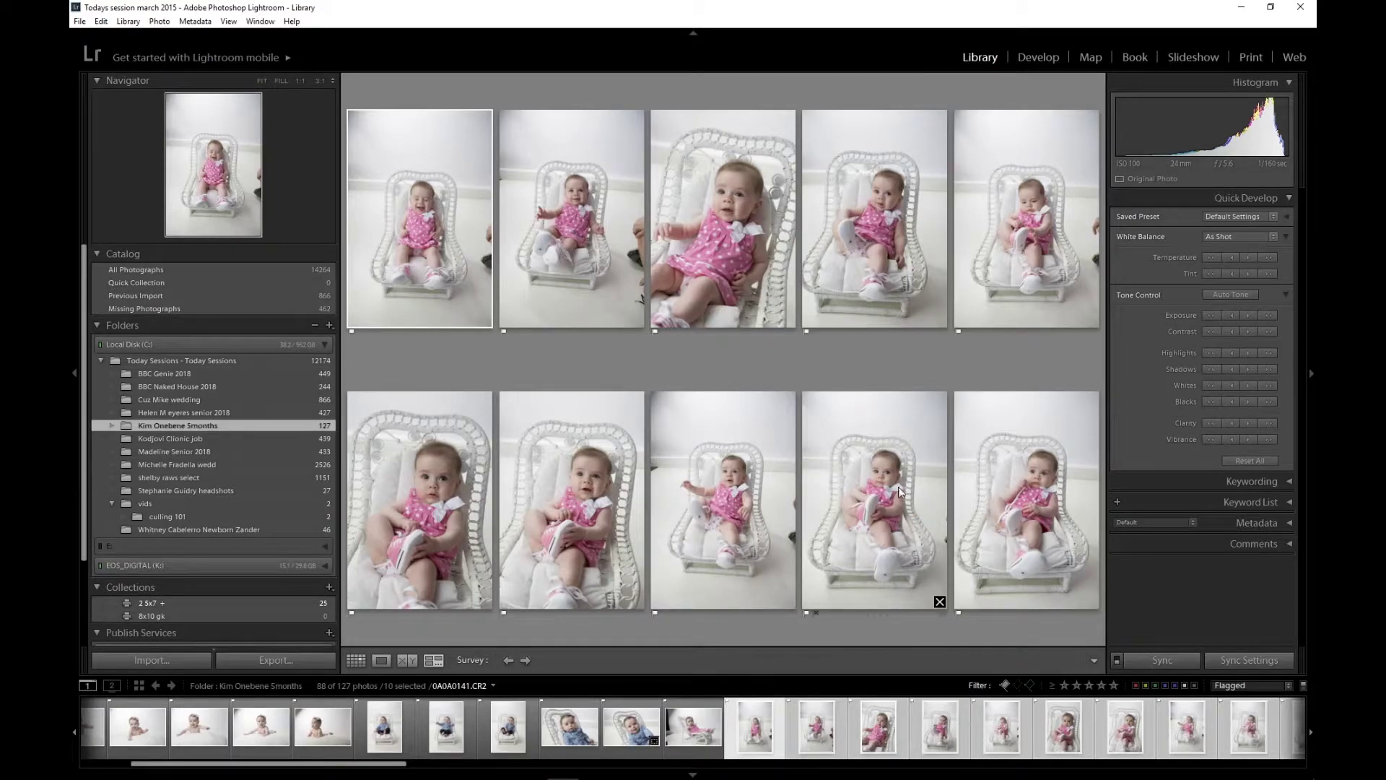
# - Unflag 0A0A0150, 0A0A0144, 0A0A0141 and the close-up 0A0A0143 in the ten-photo survey
pyautogui.click(1012, 522)
pyautogui.press('u')
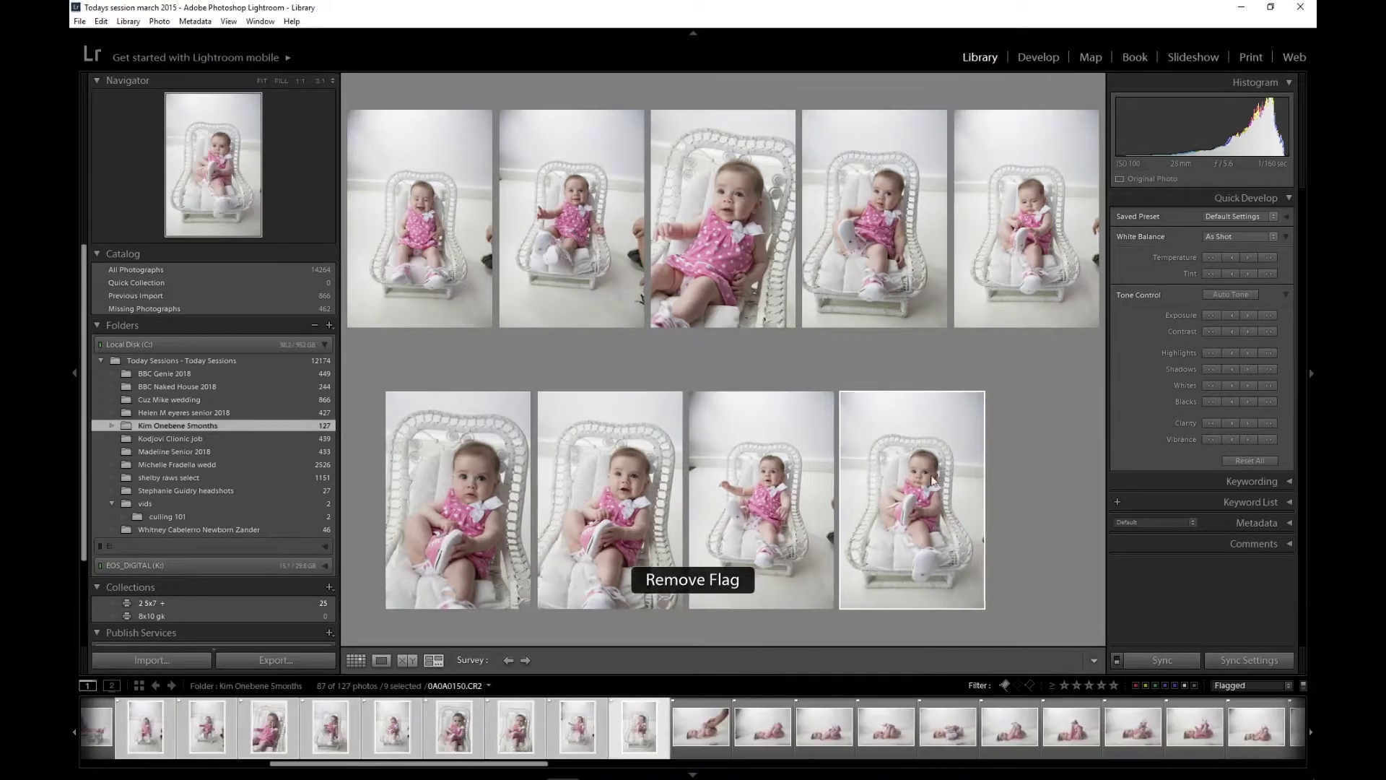
pyautogui.click(886, 248)
pyautogui.press('u')
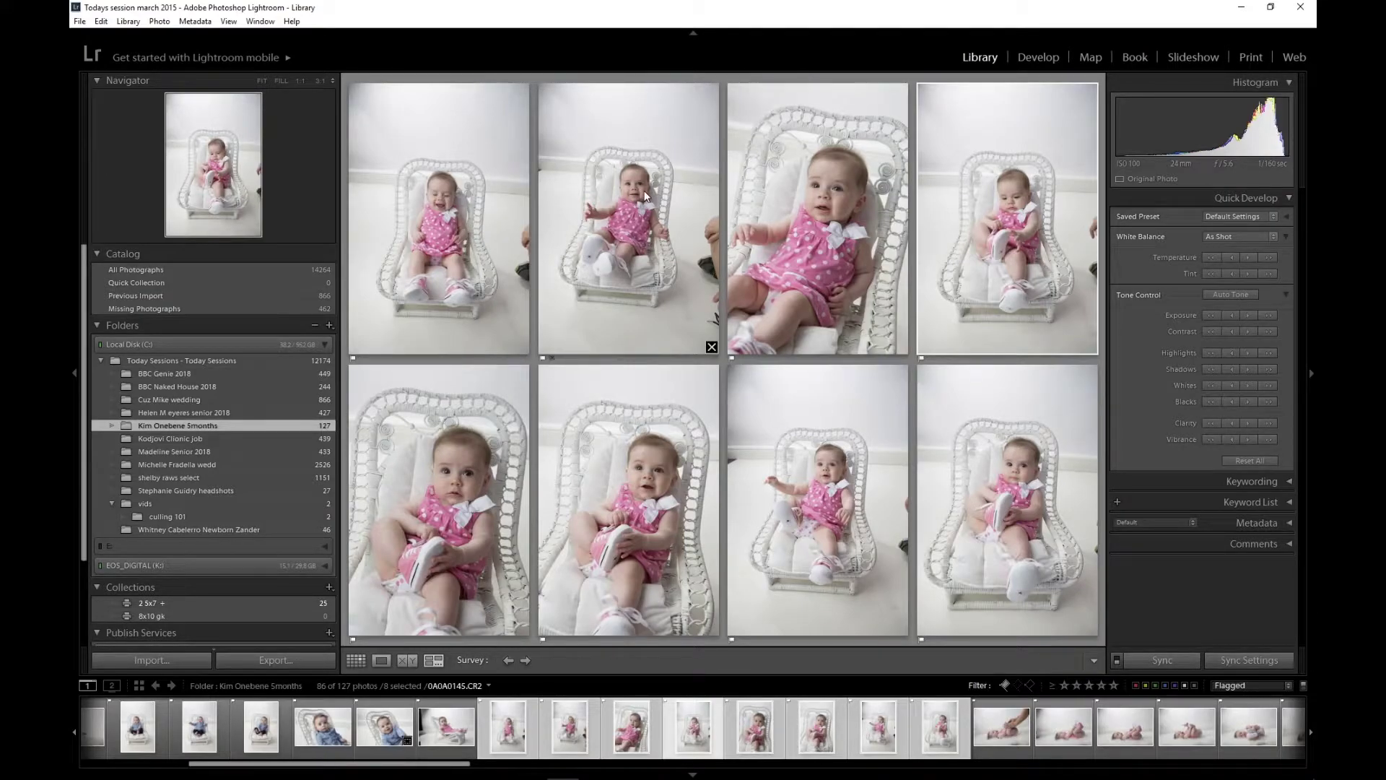
pyautogui.click(470, 305)
pyautogui.press('u')
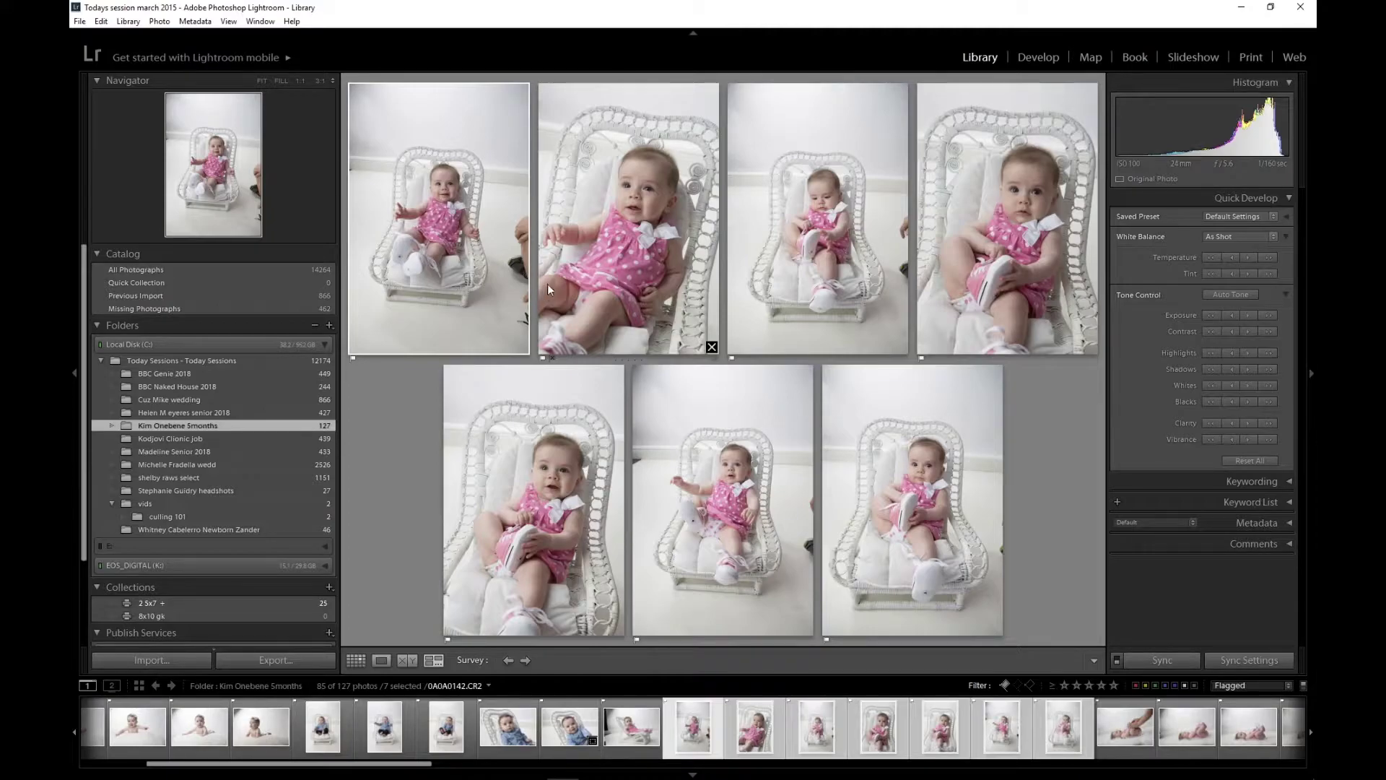
pyautogui.press('u')
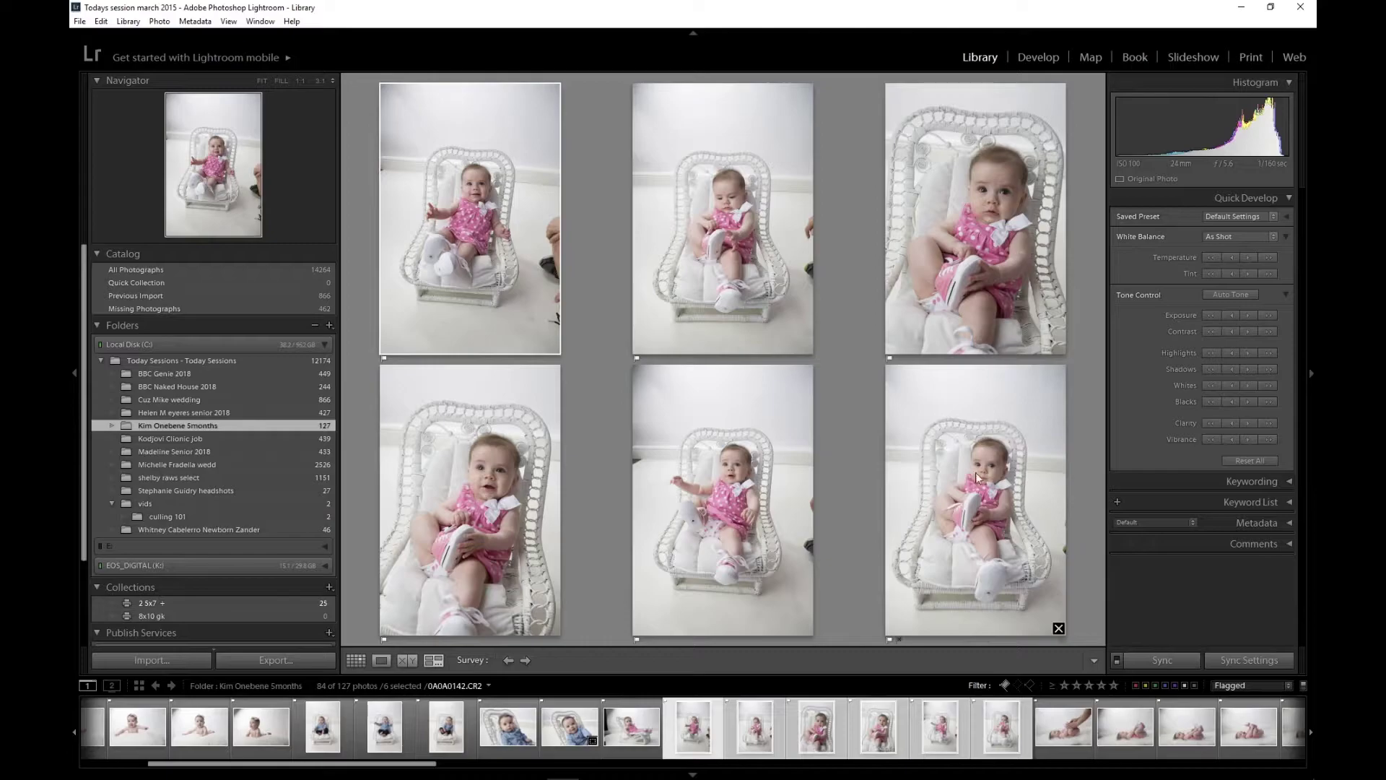
# - Unflag 0A0A0149, 0A0A0146, 0A0A0145 and 0A0A0148, keeping 0A0A0142 and the close-up 0A0A0147 in the survey
pyautogui.click(971, 503)
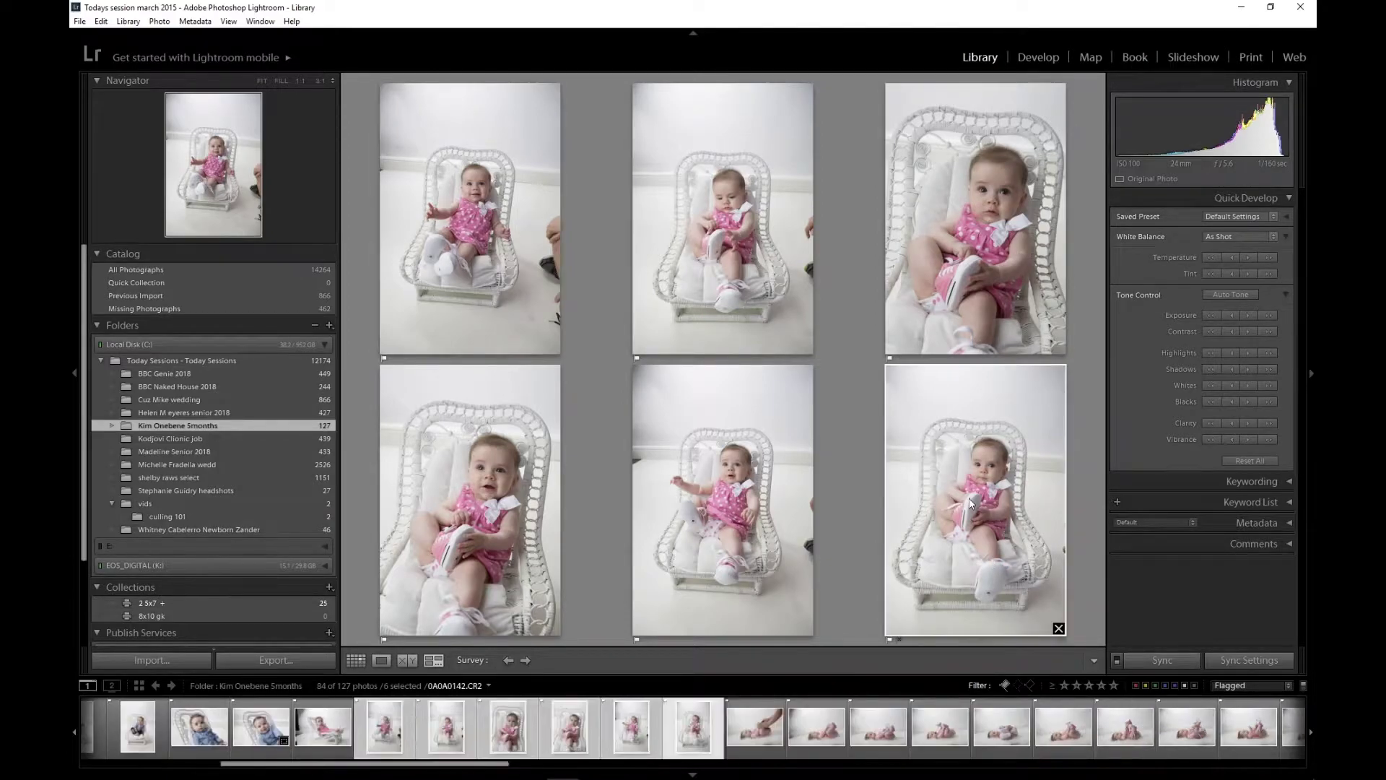
pyautogui.press('u')
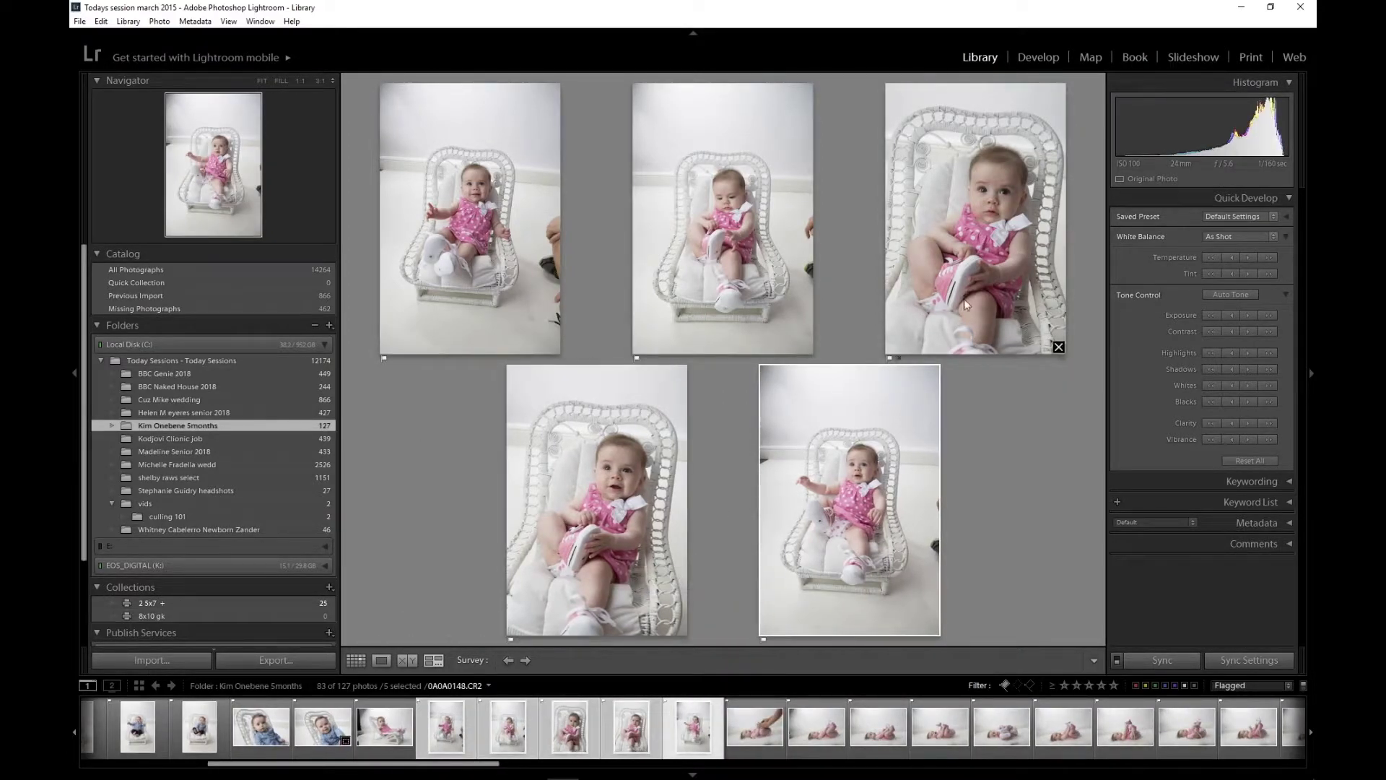
pyautogui.click(985, 245)
pyautogui.press('u')
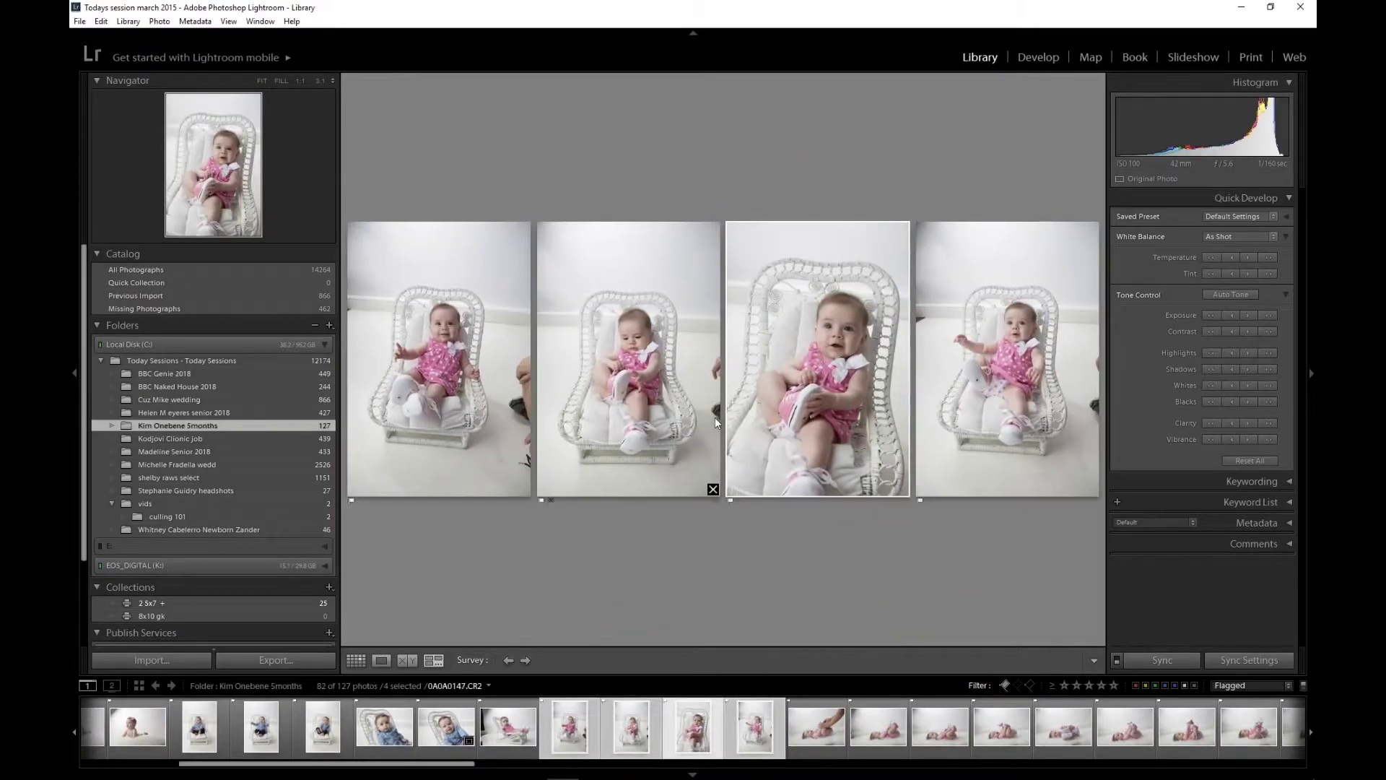
pyautogui.click(609, 414)
pyautogui.press('u')
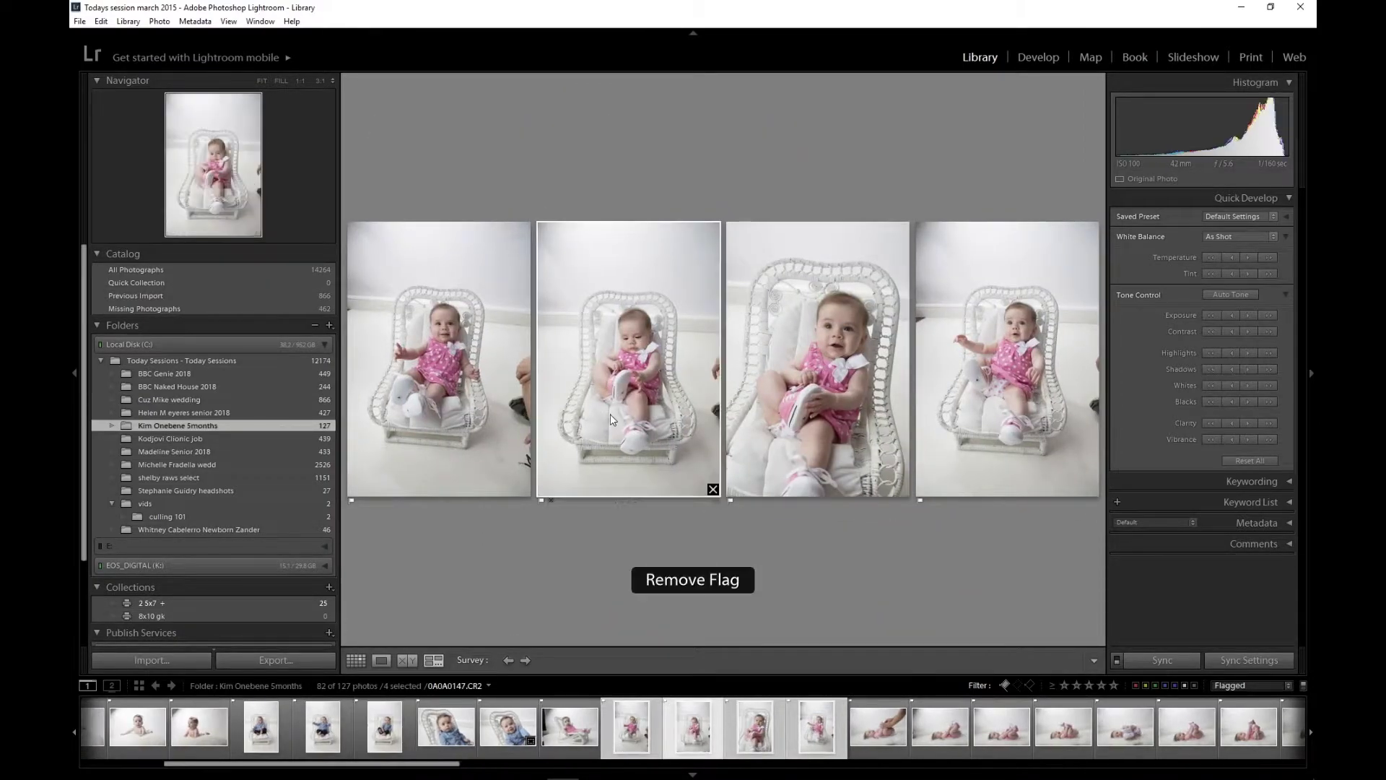
pyautogui.click(997, 426)
pyautogui.press('u')
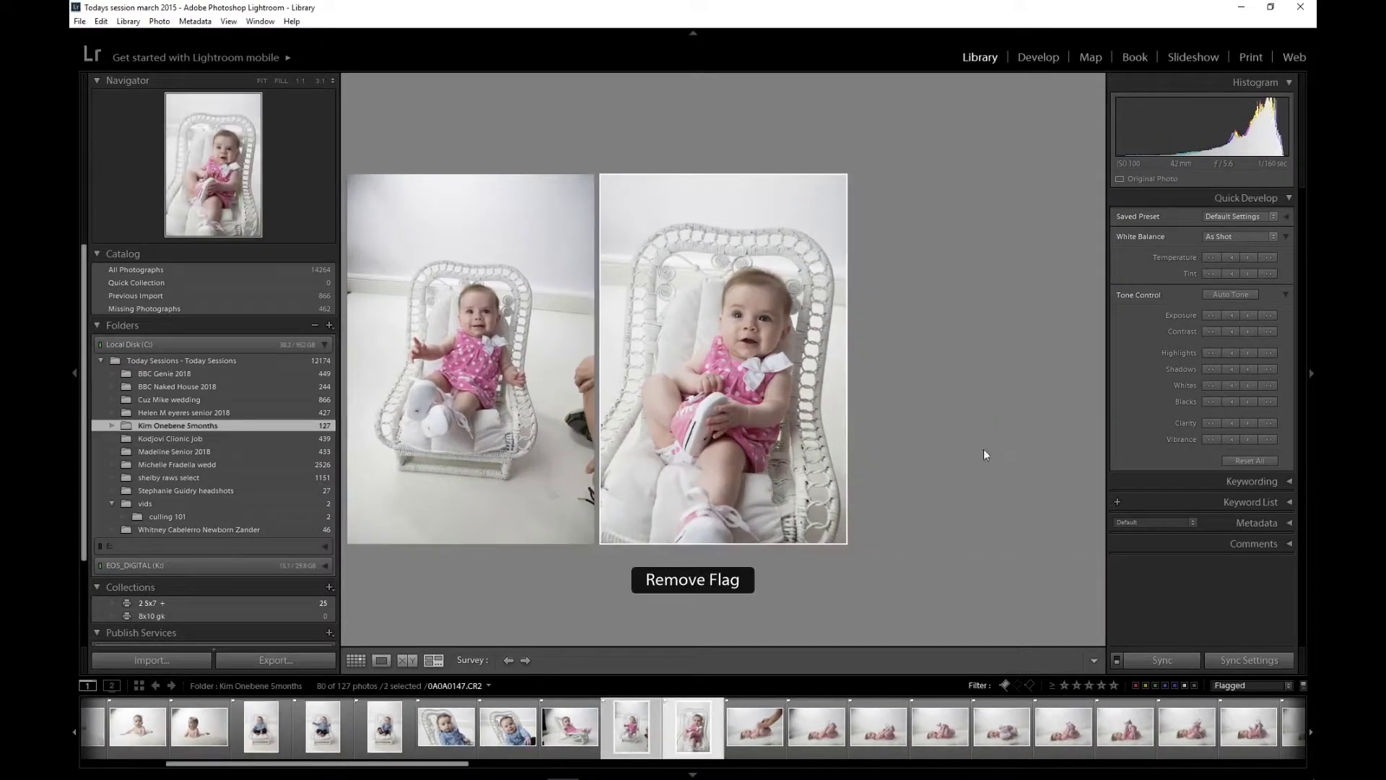
# - Select the lying-down pink-outfit photos, 0A0A0151 through 0A0A0176, from the grid and compare them in Survey view
pyautogui.press('g')
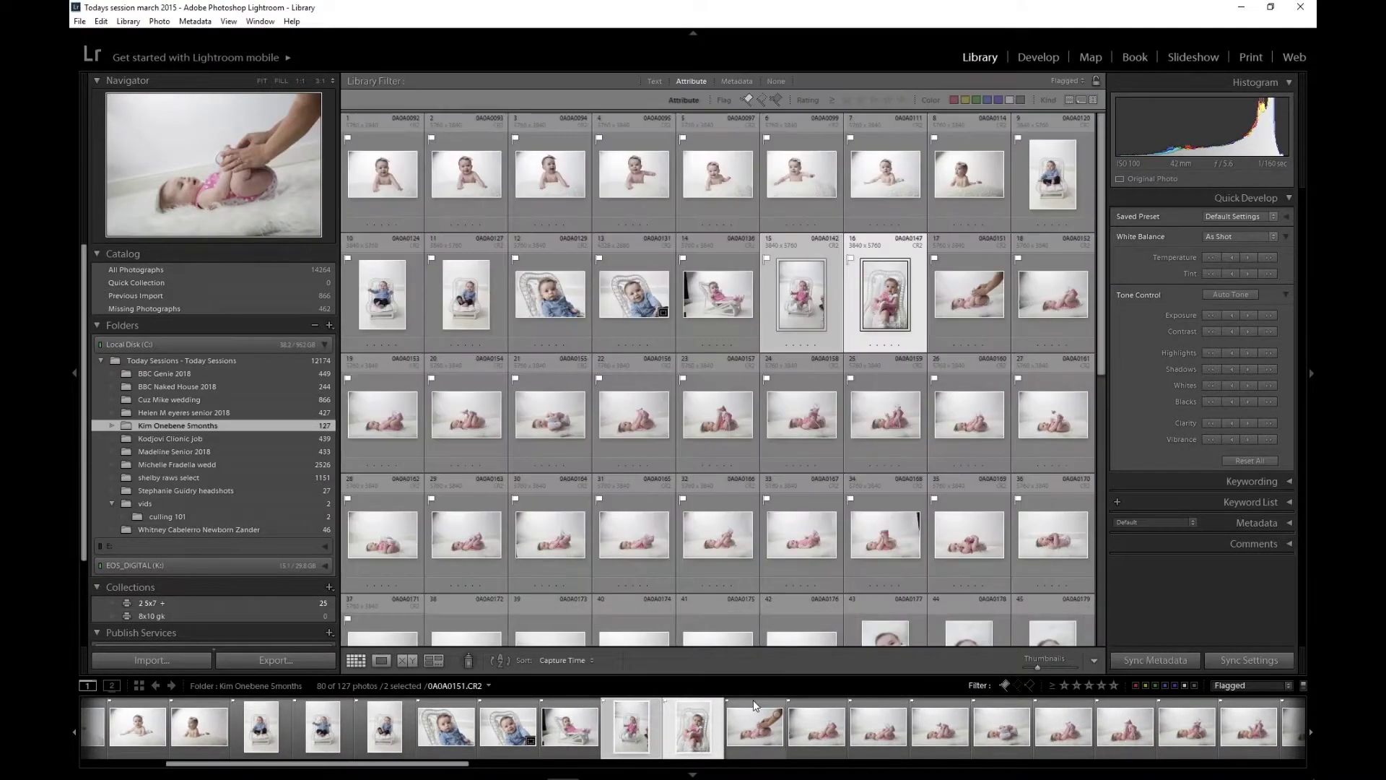
pyautogui.click(976, 324)
pyautogui.moveTo(1102, 327); pyautogui.dragTo(1103, 384)
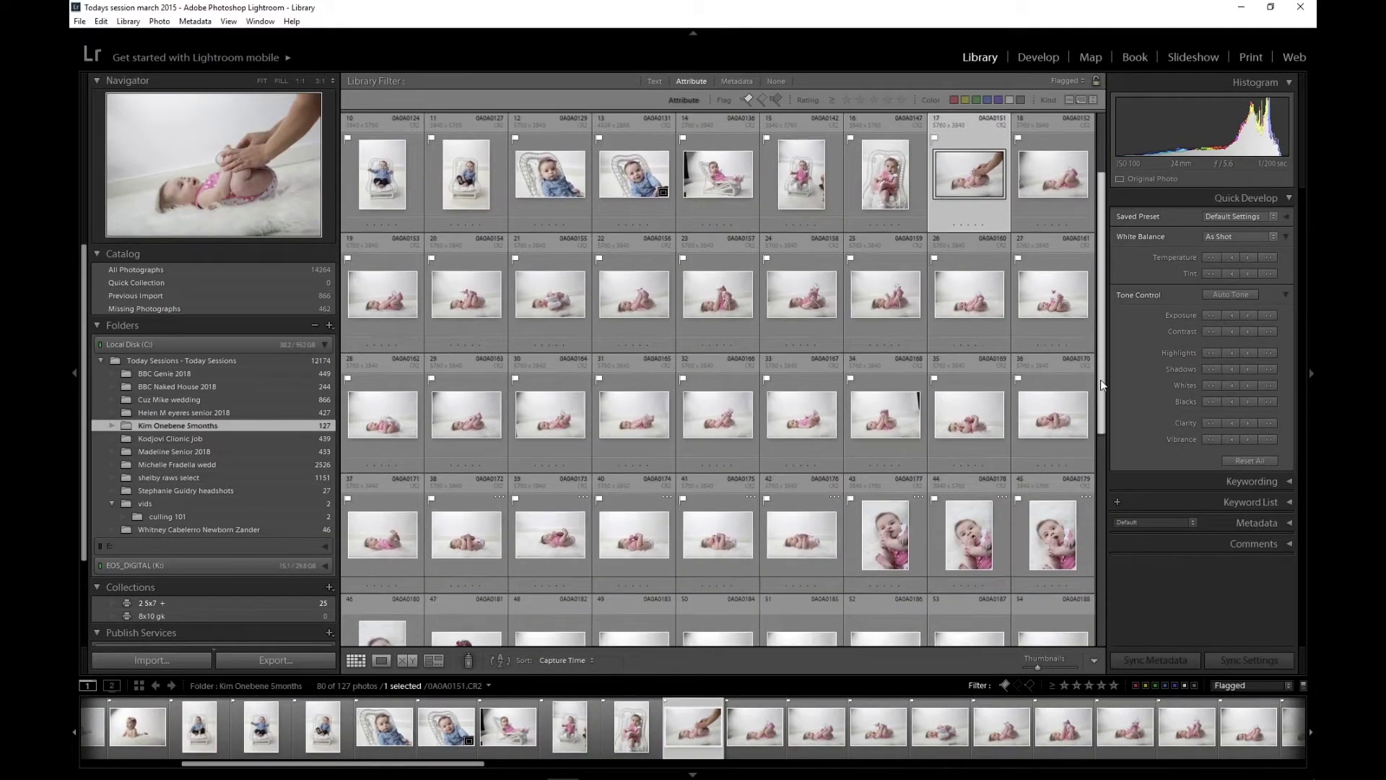
pyautogui.keyDown('shift'); pyautogui.click(802, 533); pyautogui.keyUp('shift')
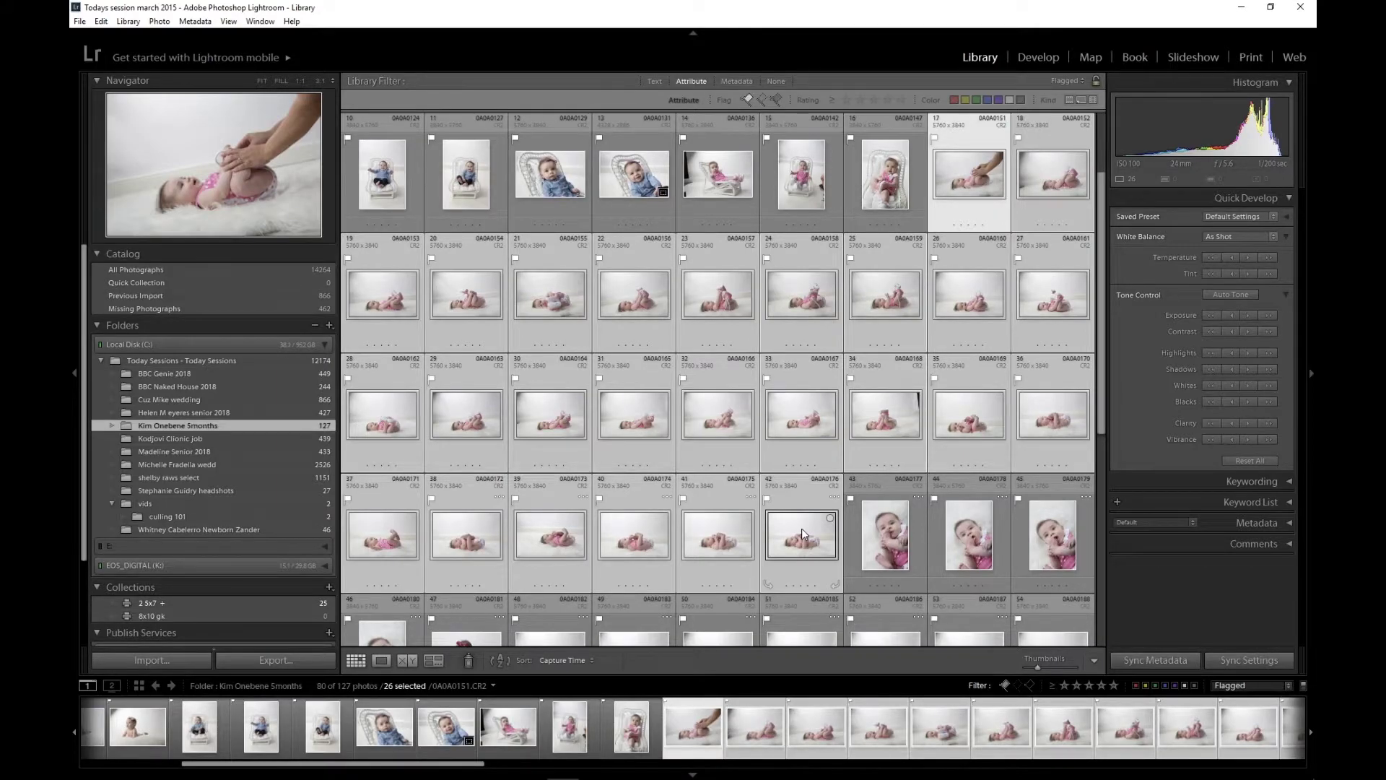
pyautogui.press('n')
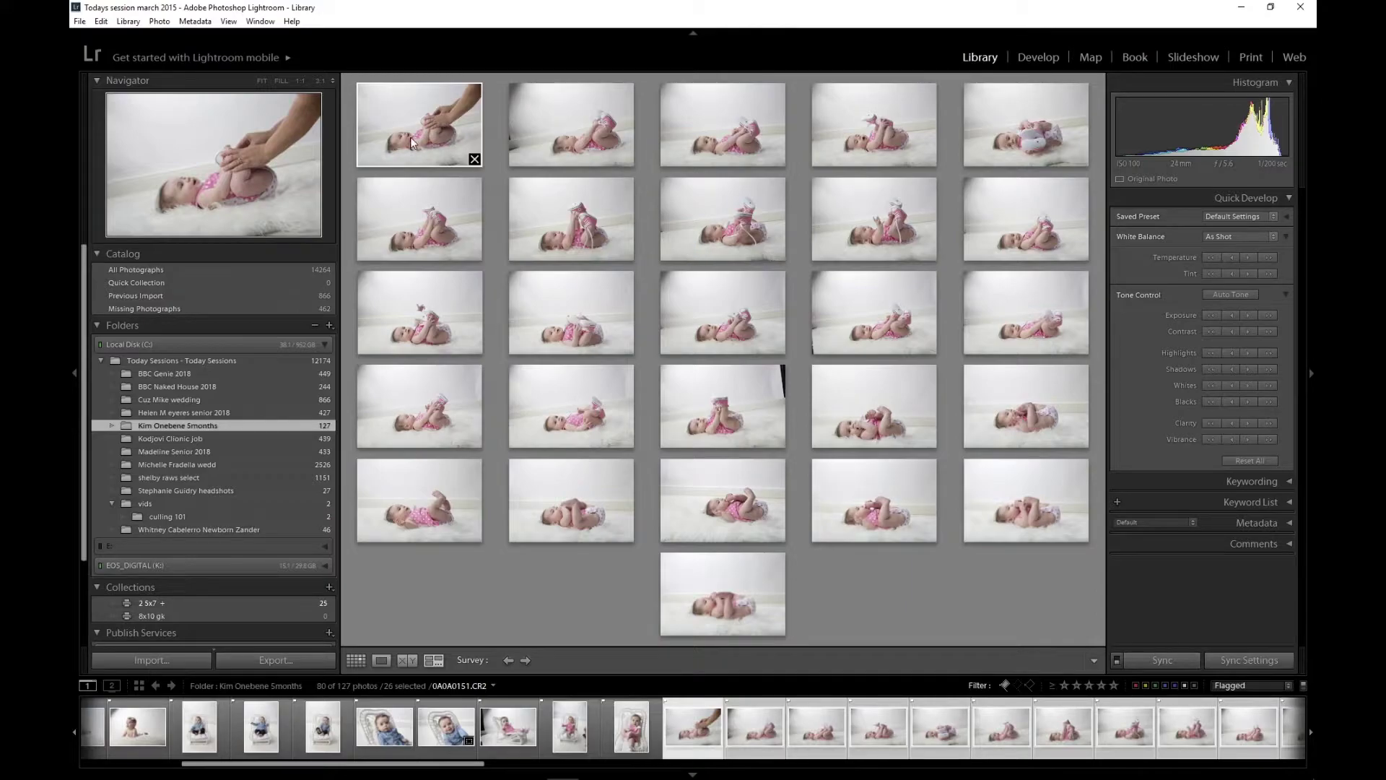
# - Unflag 0A0A0151 and take the keepers 0A0A0156, 0A0A0160 and 0A0A0174 out of the survey with their flags kept
pyautogui.click(474, 158)
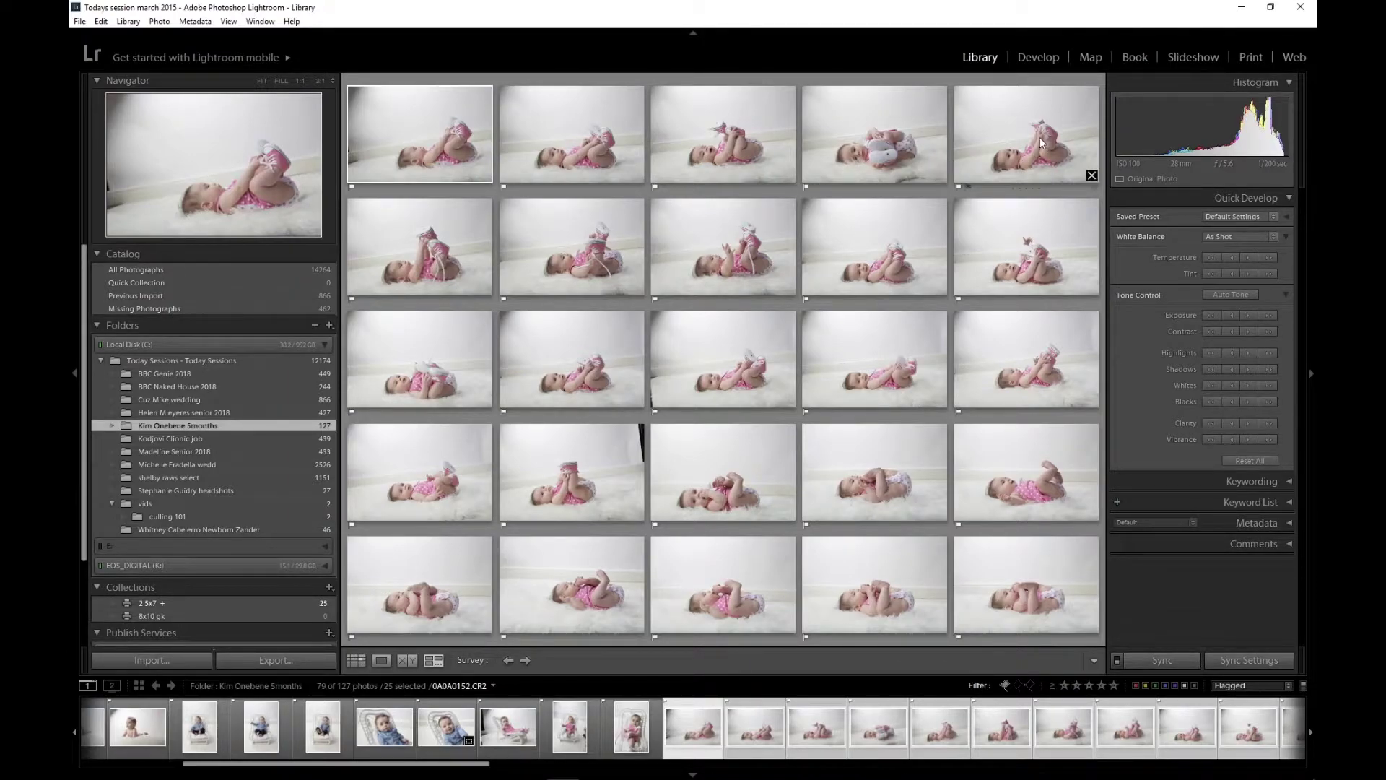
pyautogui.click(1092, 175)
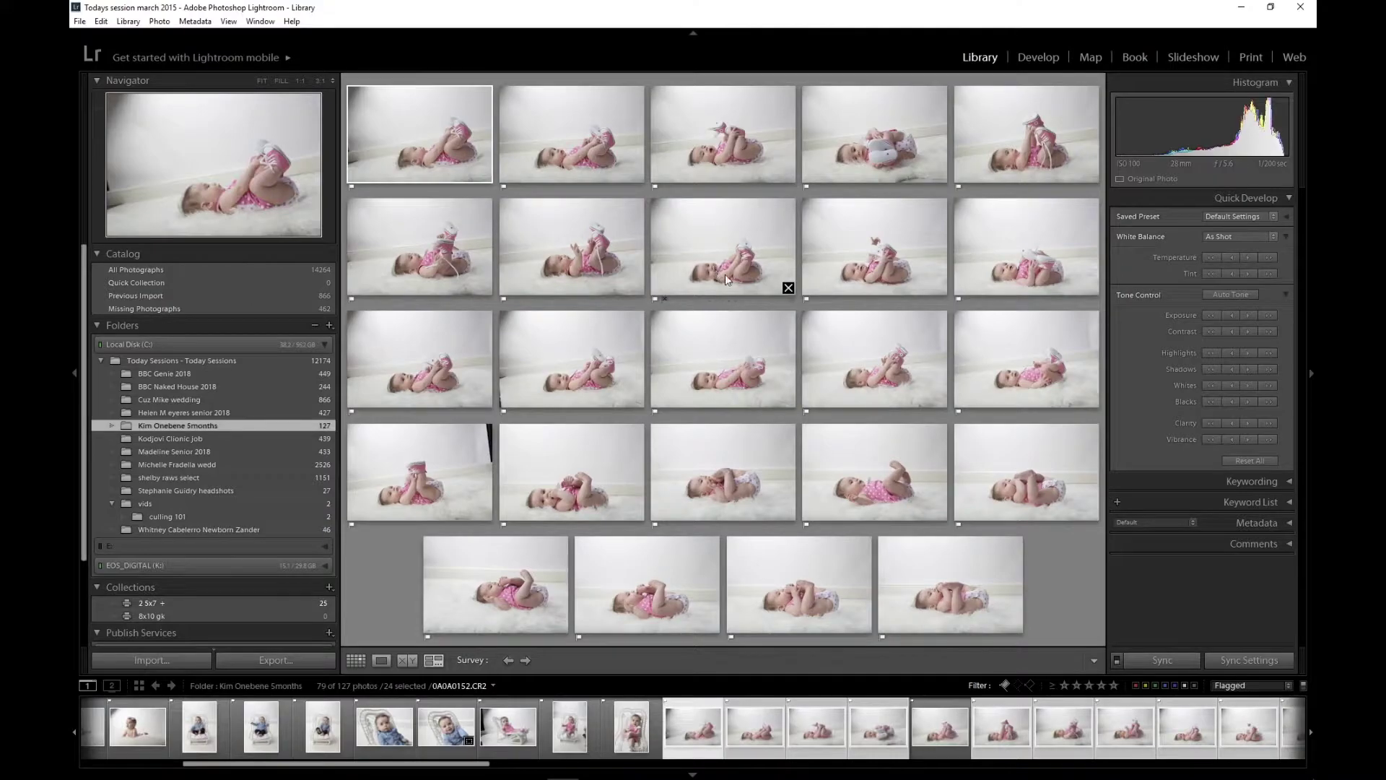
pyautogui.click(788, 288)
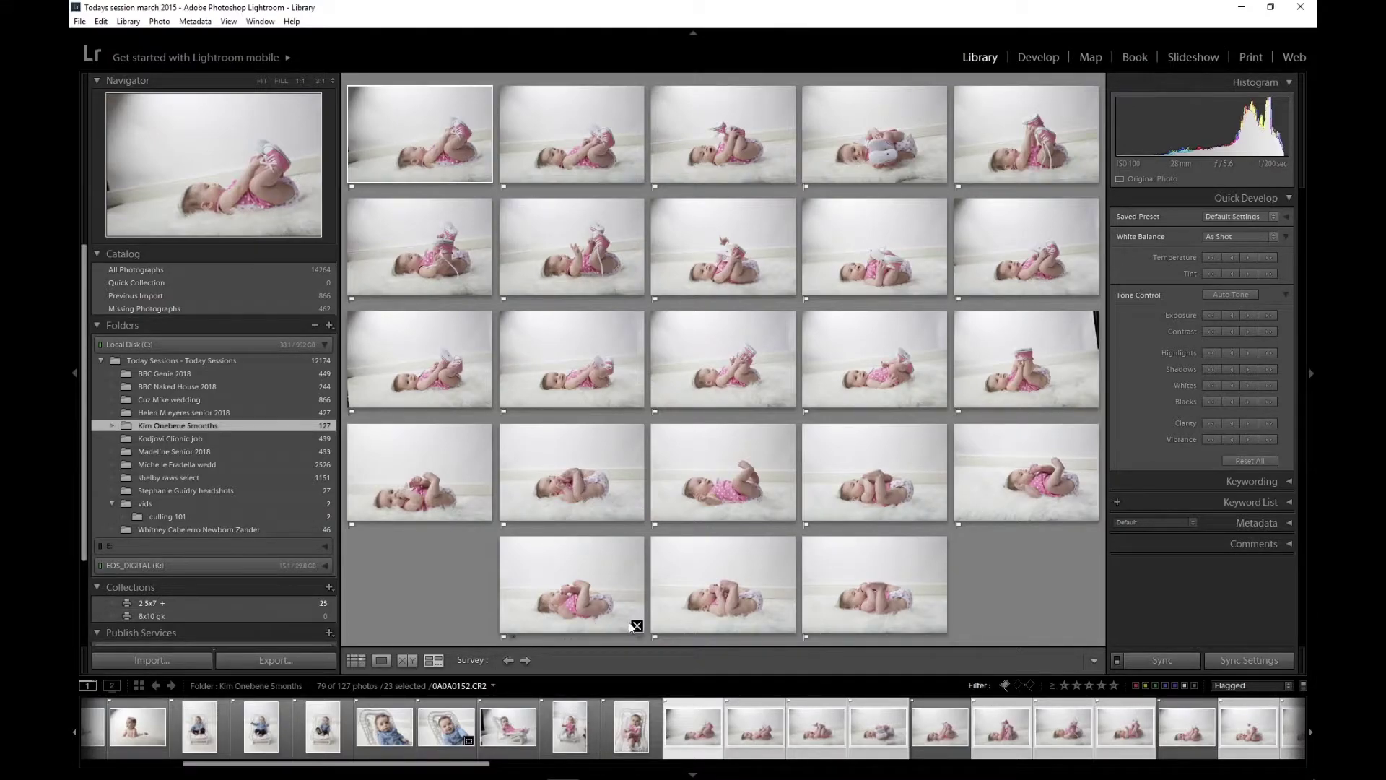
pyautogui.click(636, 626)
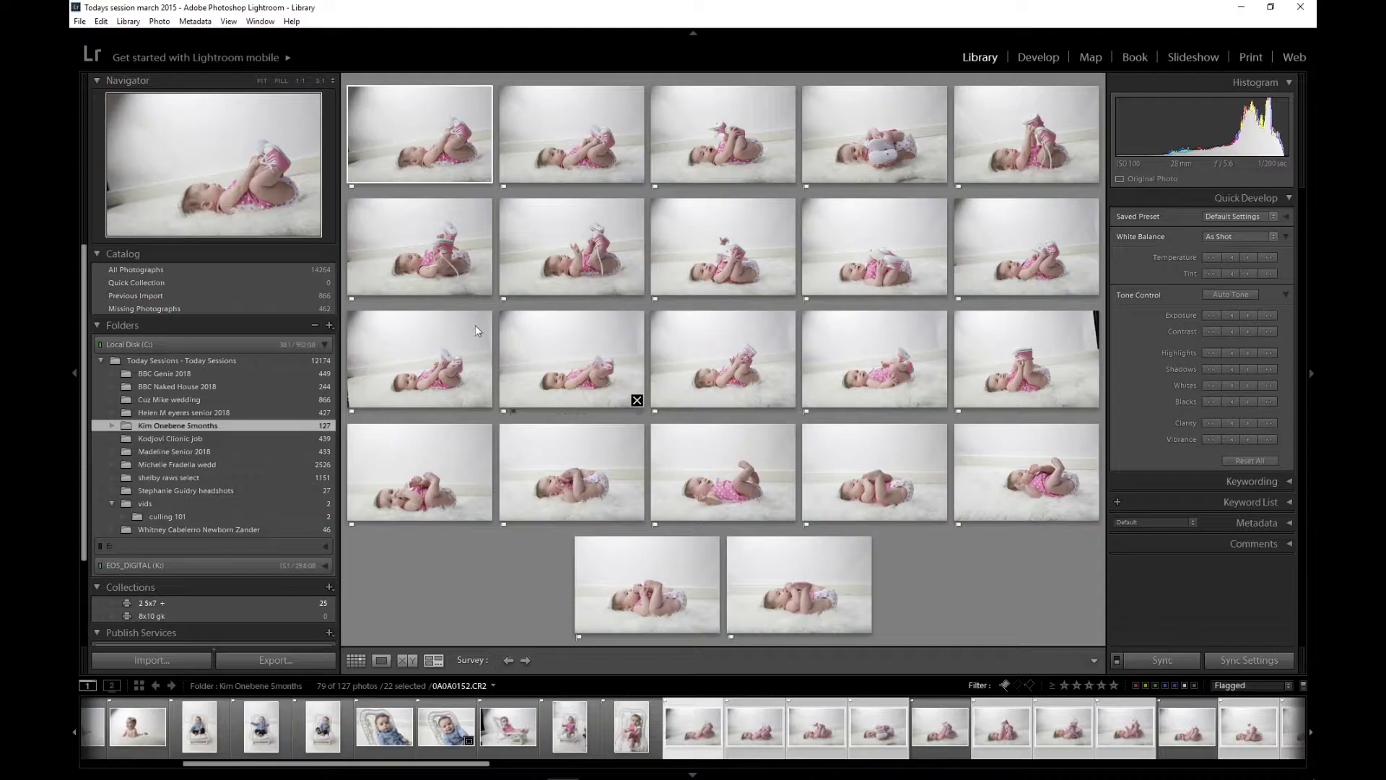
# - Unflag 0A0A0152 through 0A0A0155 and 0A0A0157 through 0A0A0159 one by one in the survey
pyautogui.press('u')
pyautogui.press('u')
pyautogui.press('u')
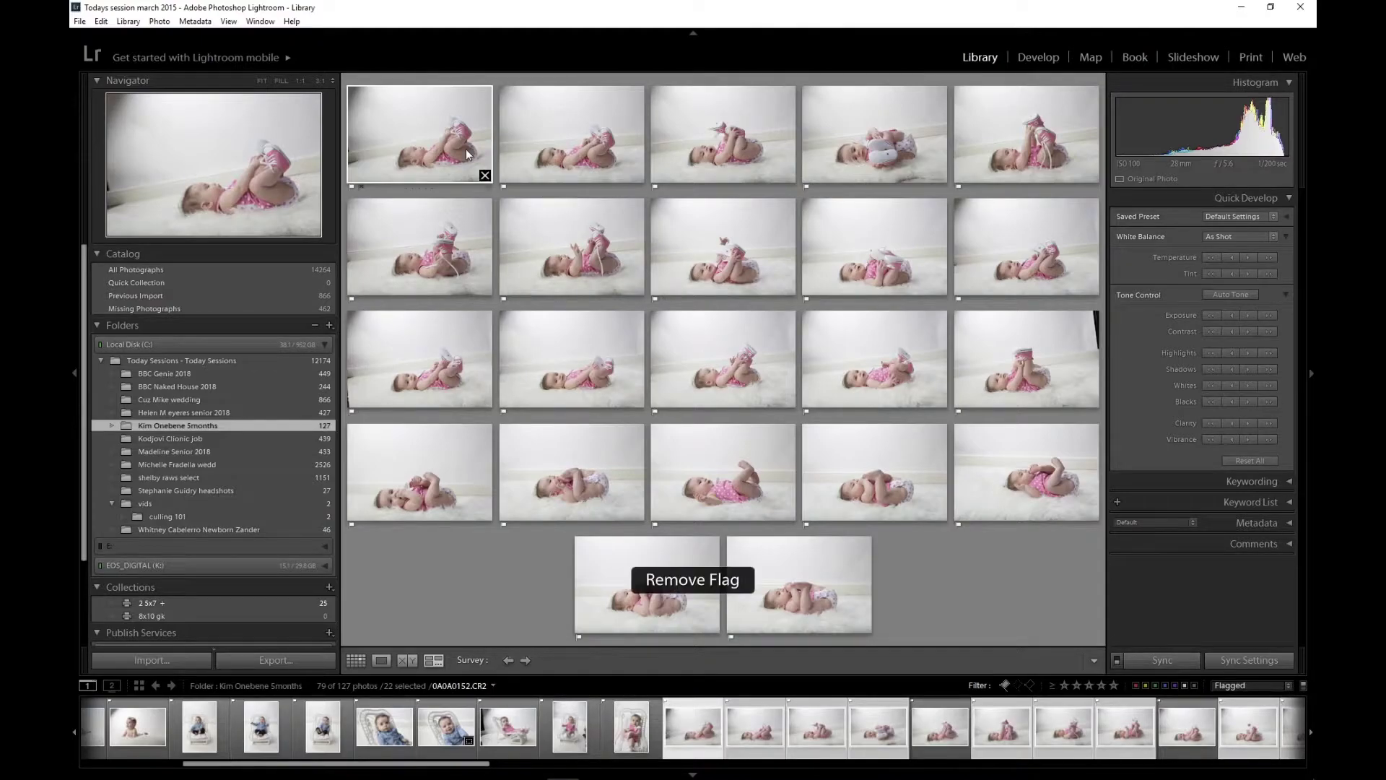
pyautogui.press('u')
pyautogui.press('u')
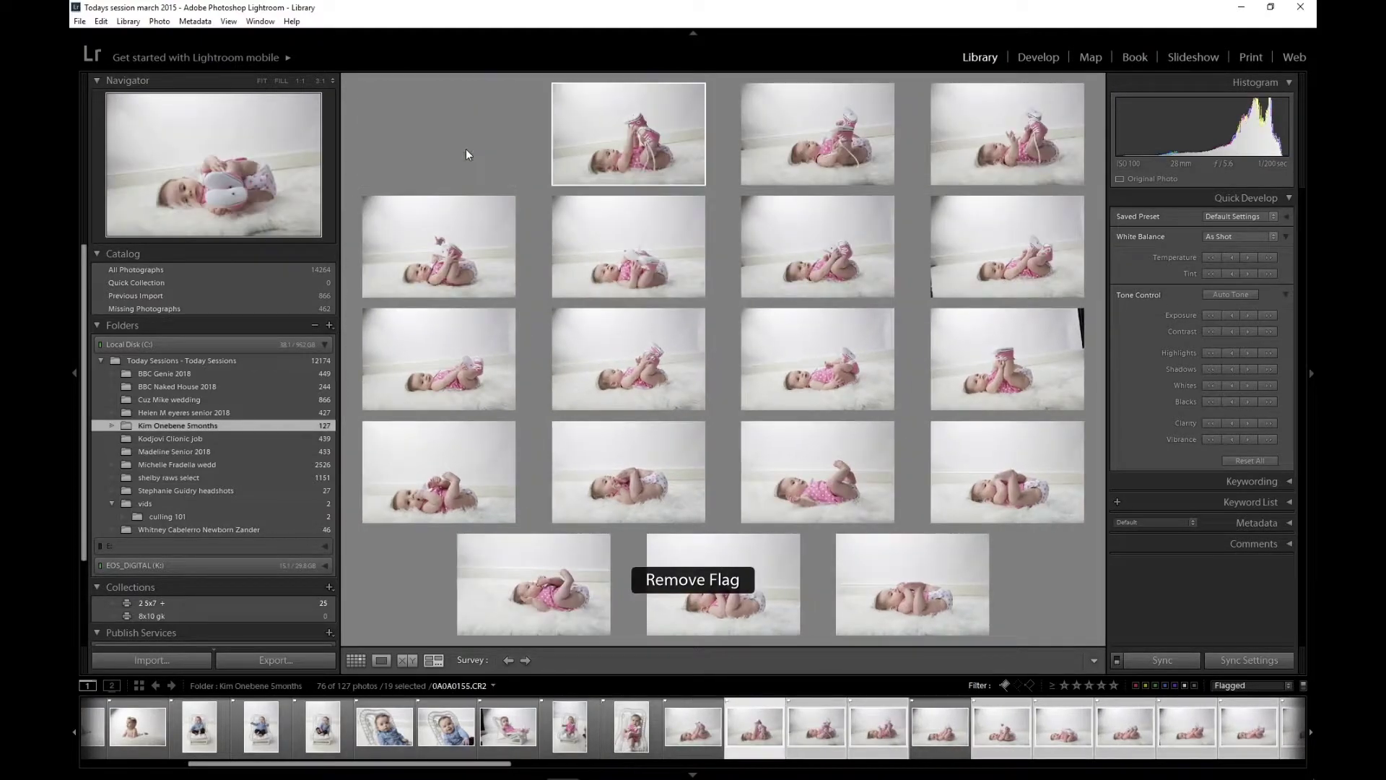
pyautogui.press('u')
pyautogui.press('u')
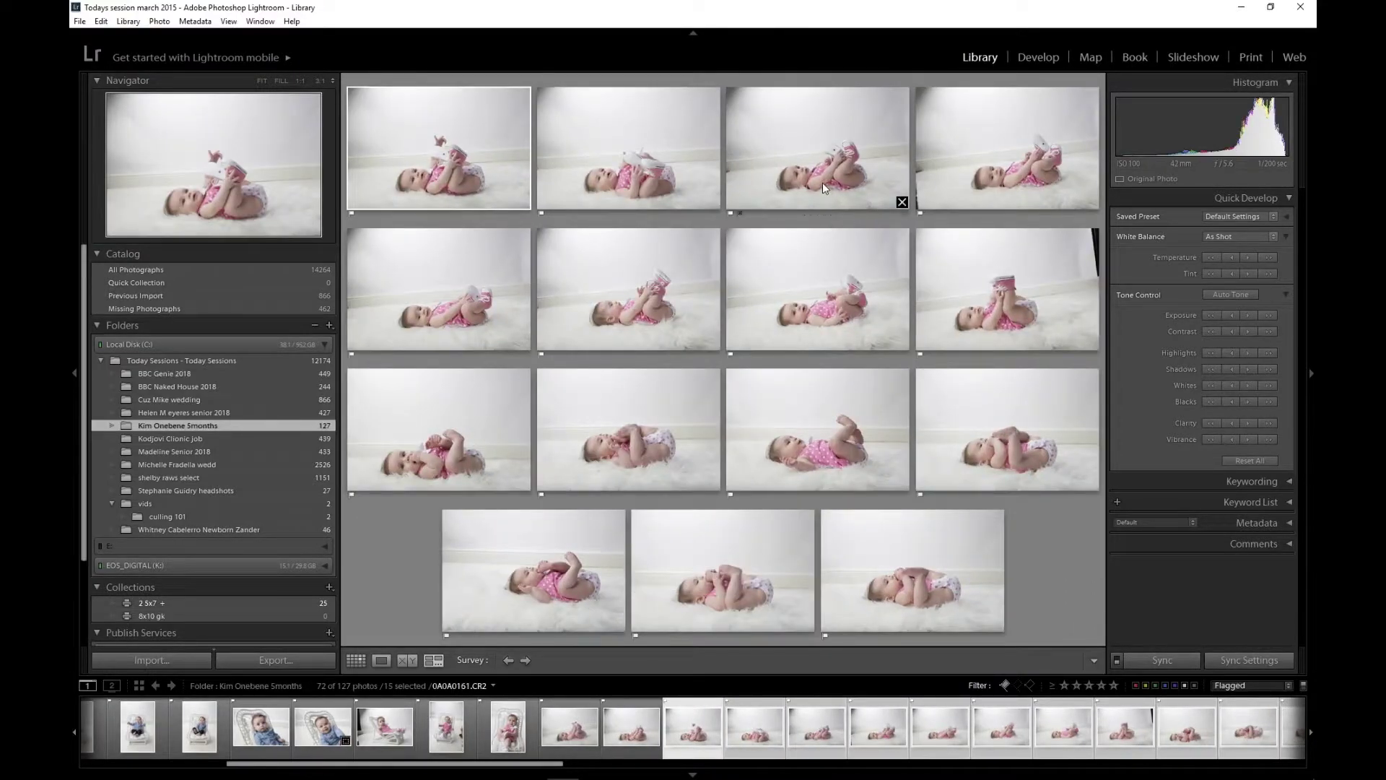
# - Unflag 0A0A0163, 0A0A0164, 0A0A0166 and 0A0A0167 in the lying-down survey
pyautogui.click(996, 188)
pyautogui.click(838, 185)
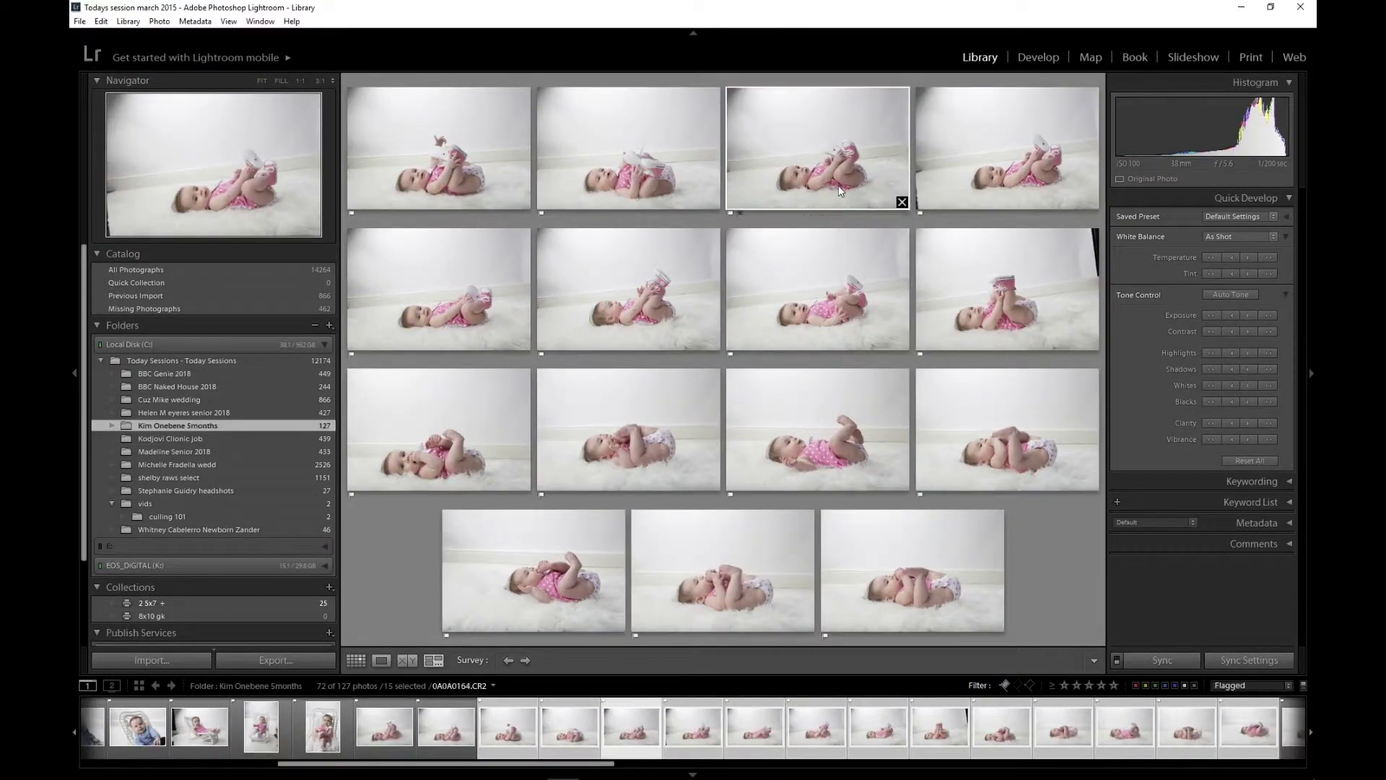
pyautogui.press('u')
pyautogui.press('u')
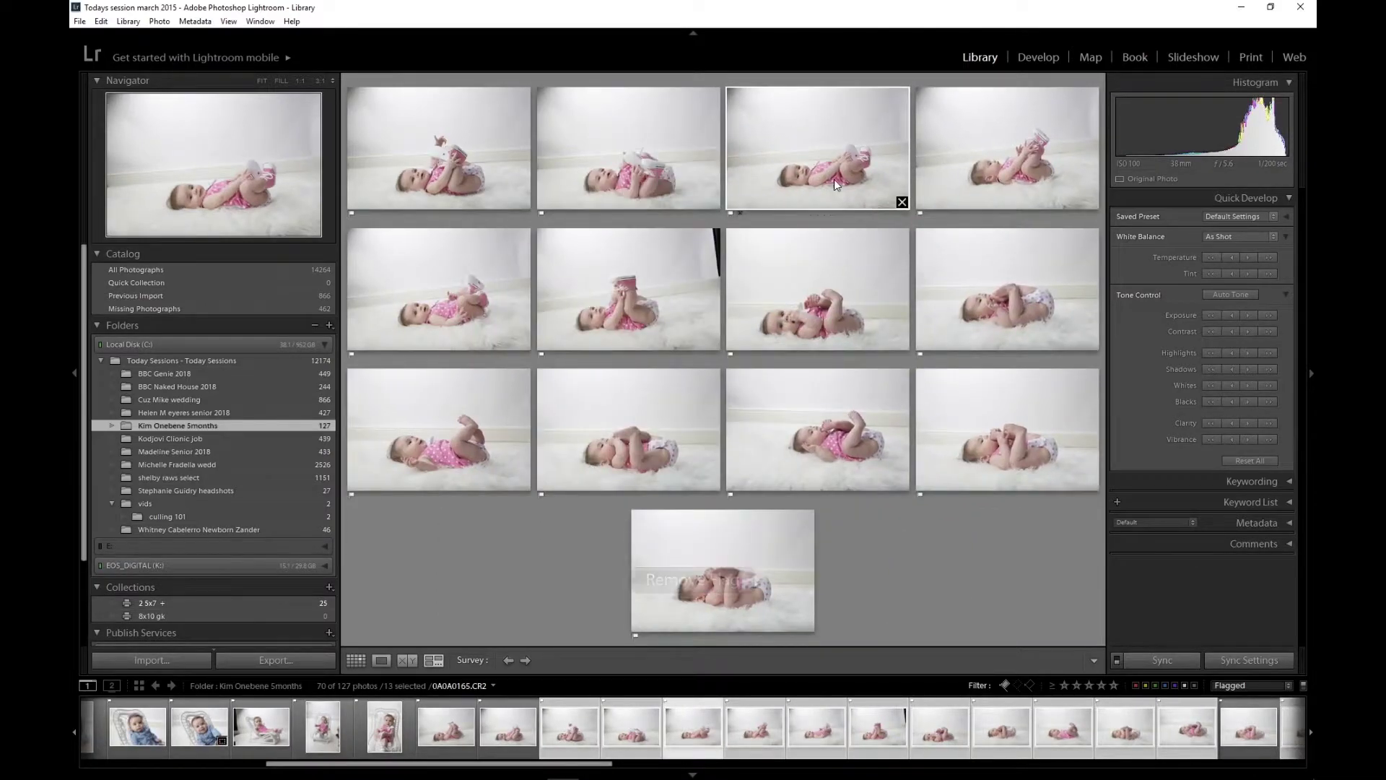
pyautogui.click(965, 193)
pyautogui.press('u')
pyautogui.press('u')
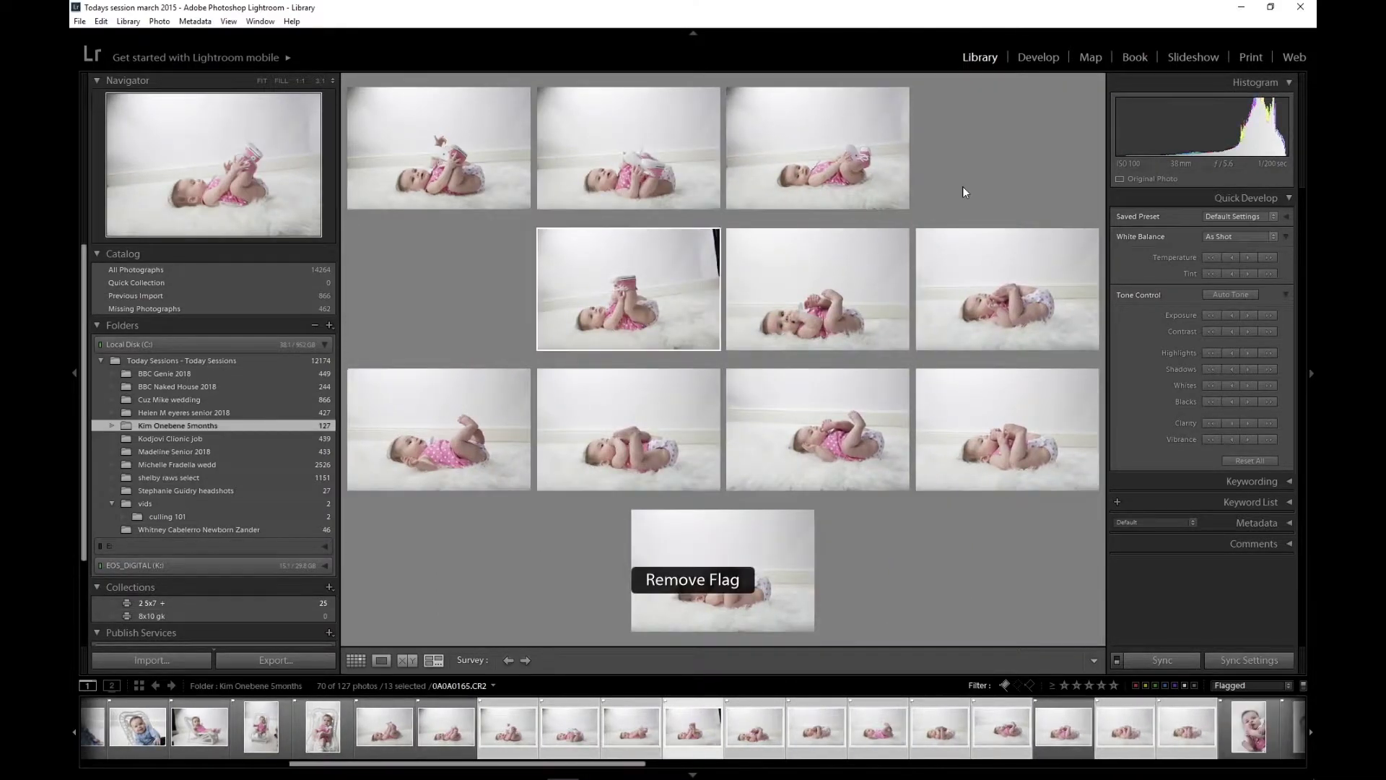
# - Unflag 0A0A0170, 0A0A0175 and 0A0A0176 in the survey, and clear the flags of the eight photos still selected from the grid
pyautogui.click(952, 309)
pyautogui.press('u')
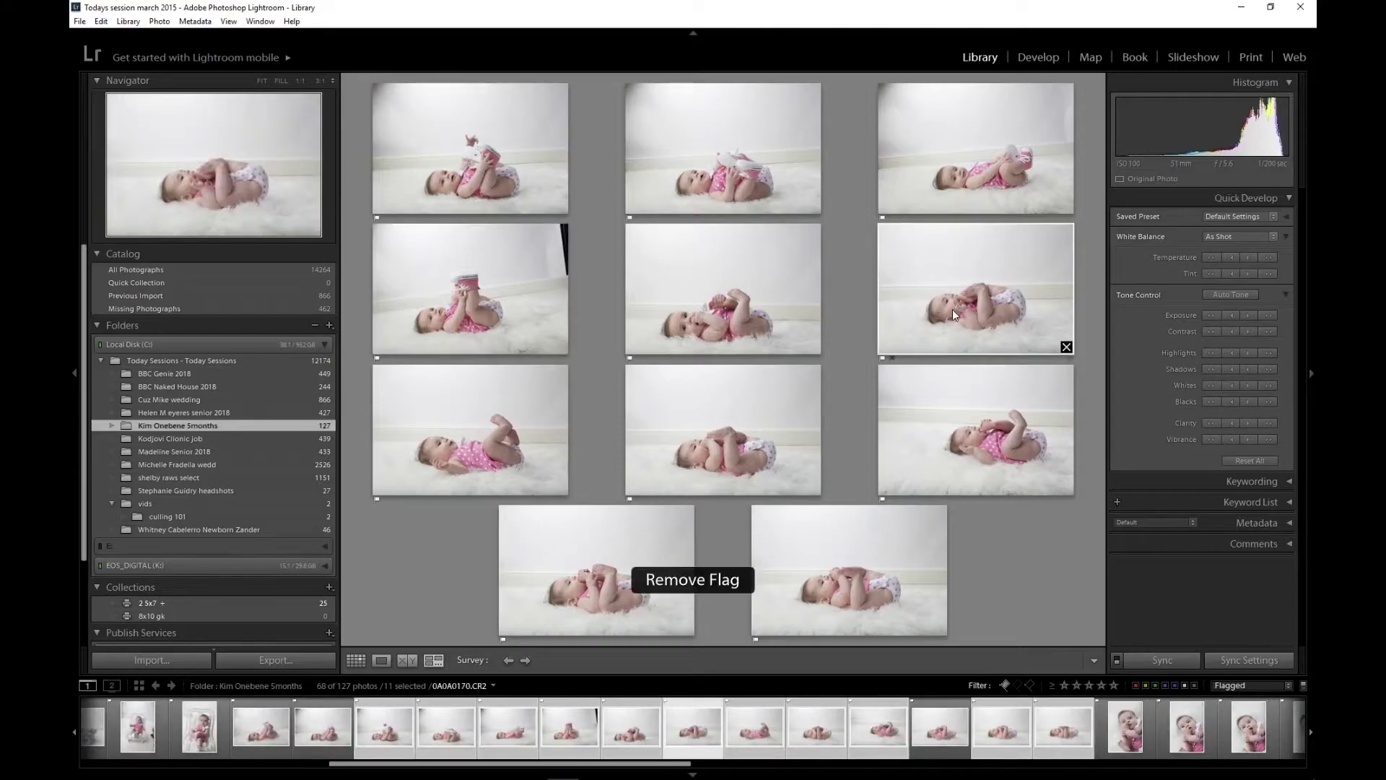
pyautogui.click(959, 432)
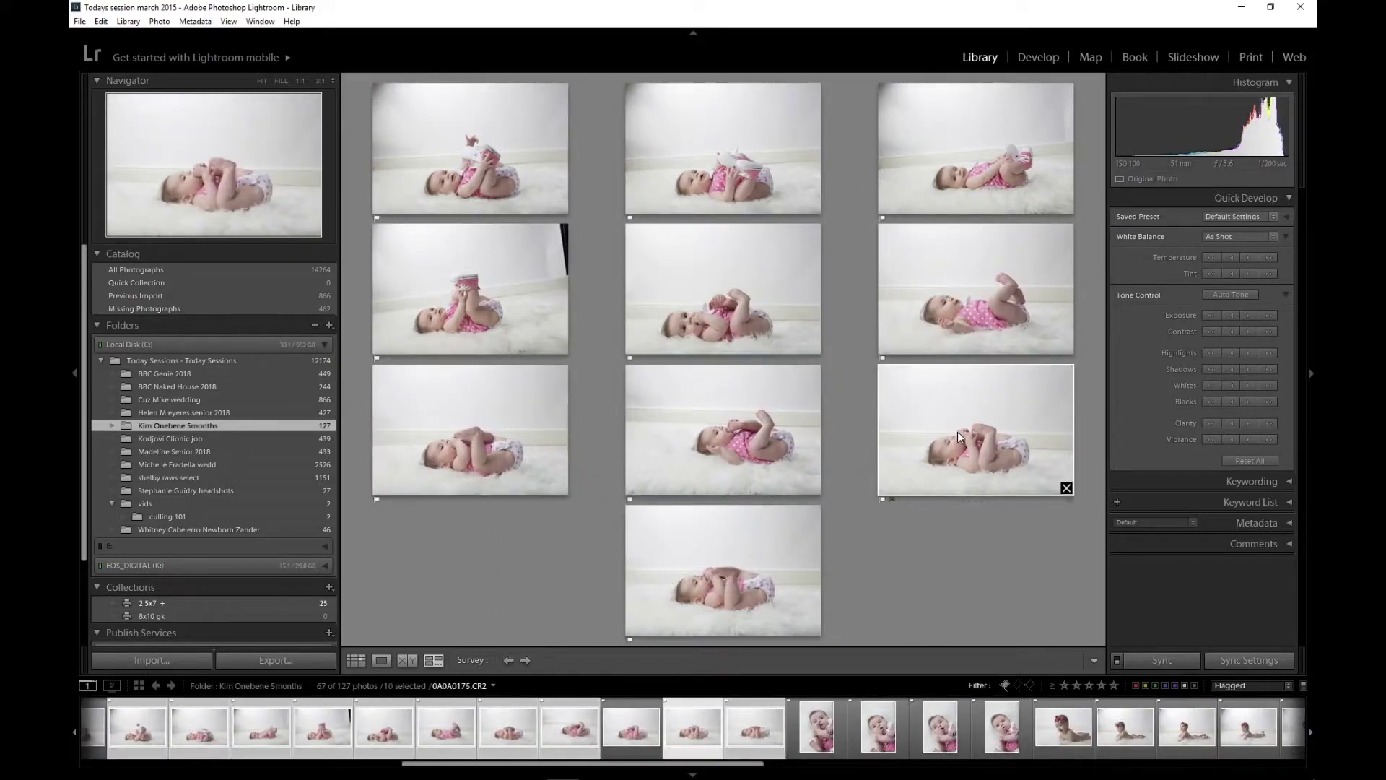
pyautogui.press('u')
pyautogui.press('u')
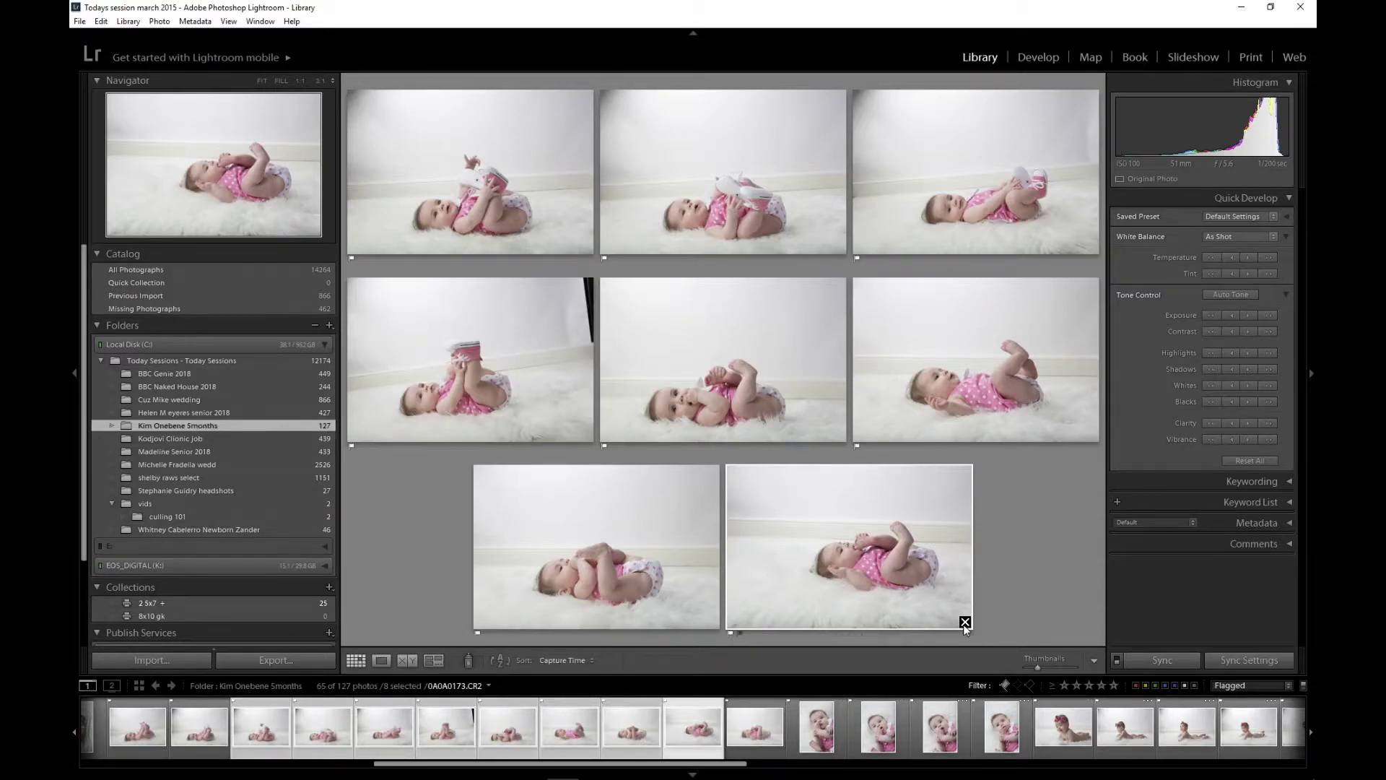
pyautogui.press('g')
pyautogui.press('u')
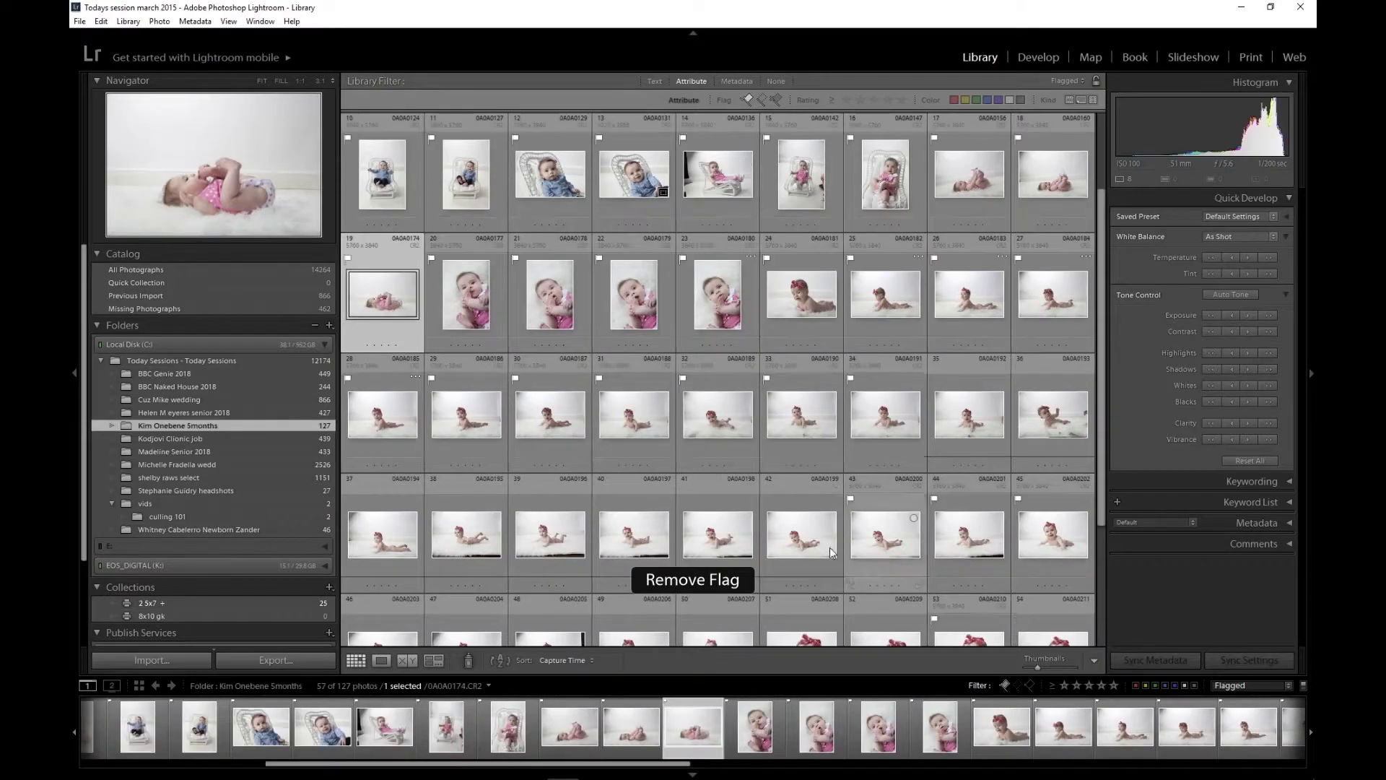
# - Select the four pink-outfit close-ups, 0A0A0177 through 0A0A0180, and compare them in Survey view
pyautogui.click(479, 309)
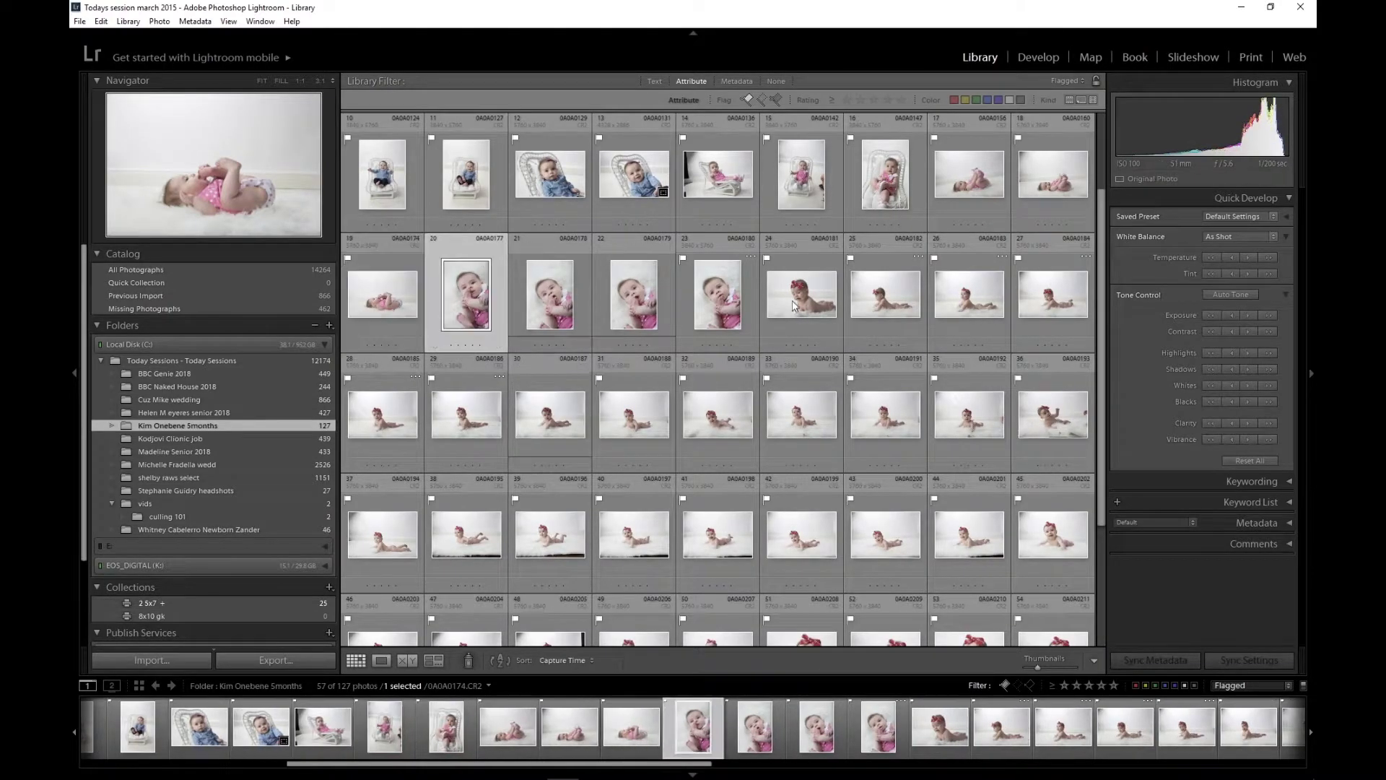
pyautogui.keyDown('shift'); pyautogui.click(718, 304); pyautogui.keyUp('shift')
pyautogui.press('n')
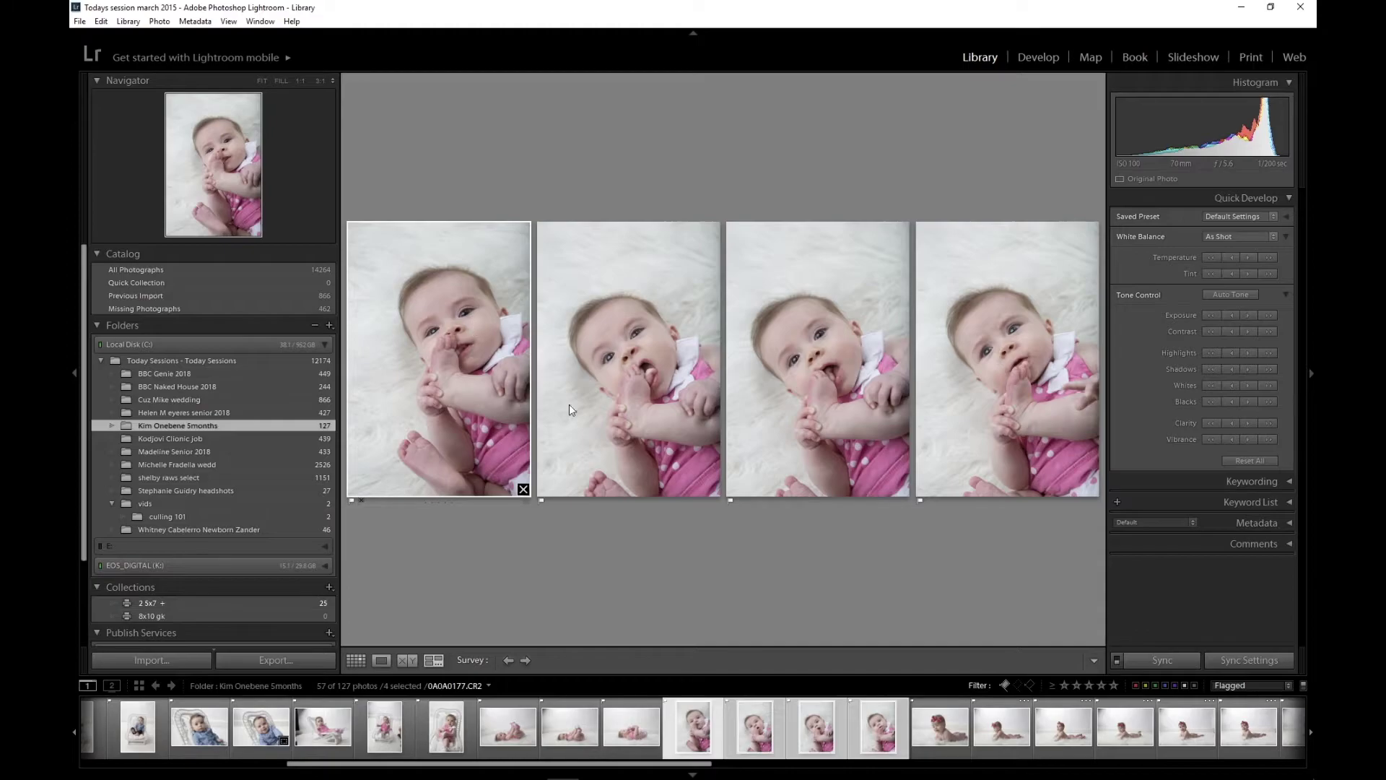
# - Unflag the close-ups 0A0A0178, 0A0A0179 and 0A0A0180, keeping only 0A0A0177 in the survey
pyautogui.click(640, 404)
pyautogui.press('u')
pyautogui.press('u')
pyautogui.press('u')
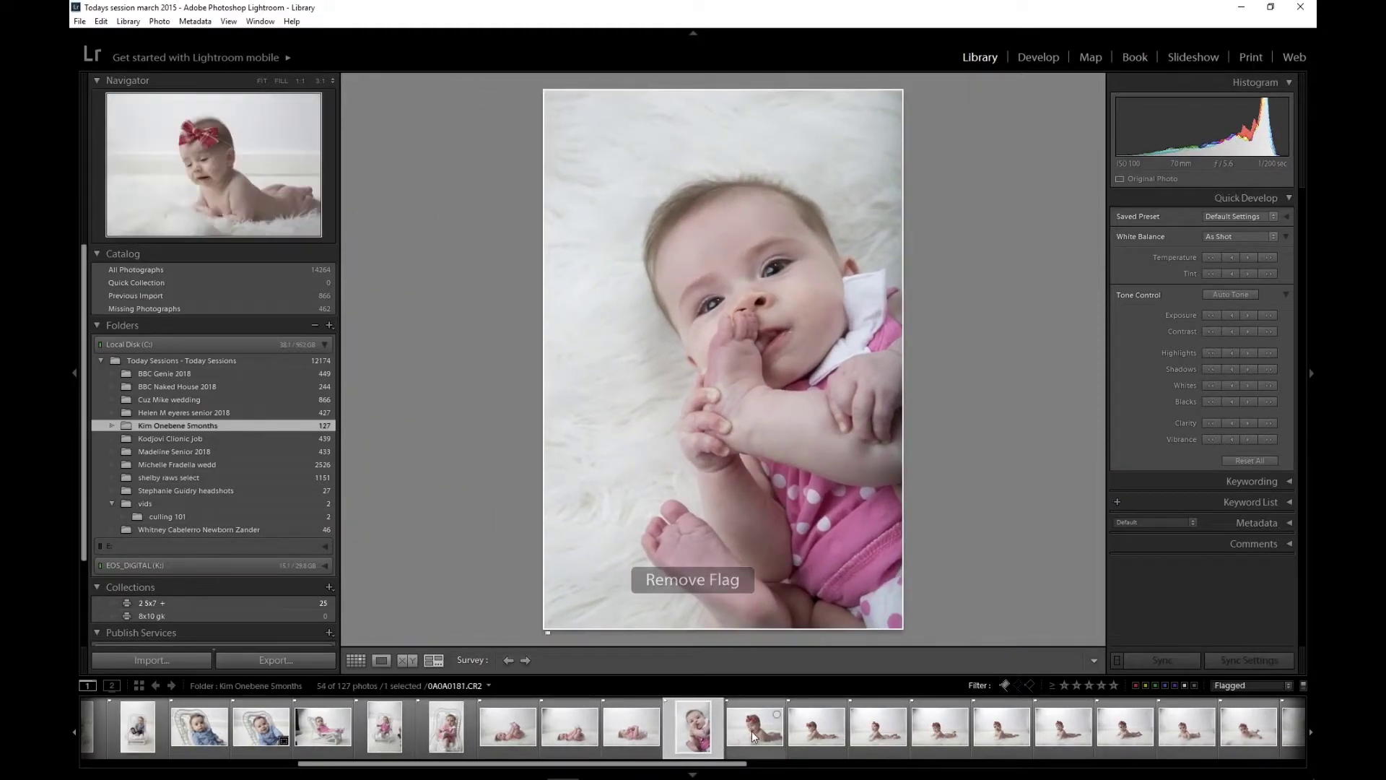
# - Select the red-headband tummy photos, 0A0A0181 through 0A0A0196, from the grid and compare them in Survey view
pyautogui.press('g')
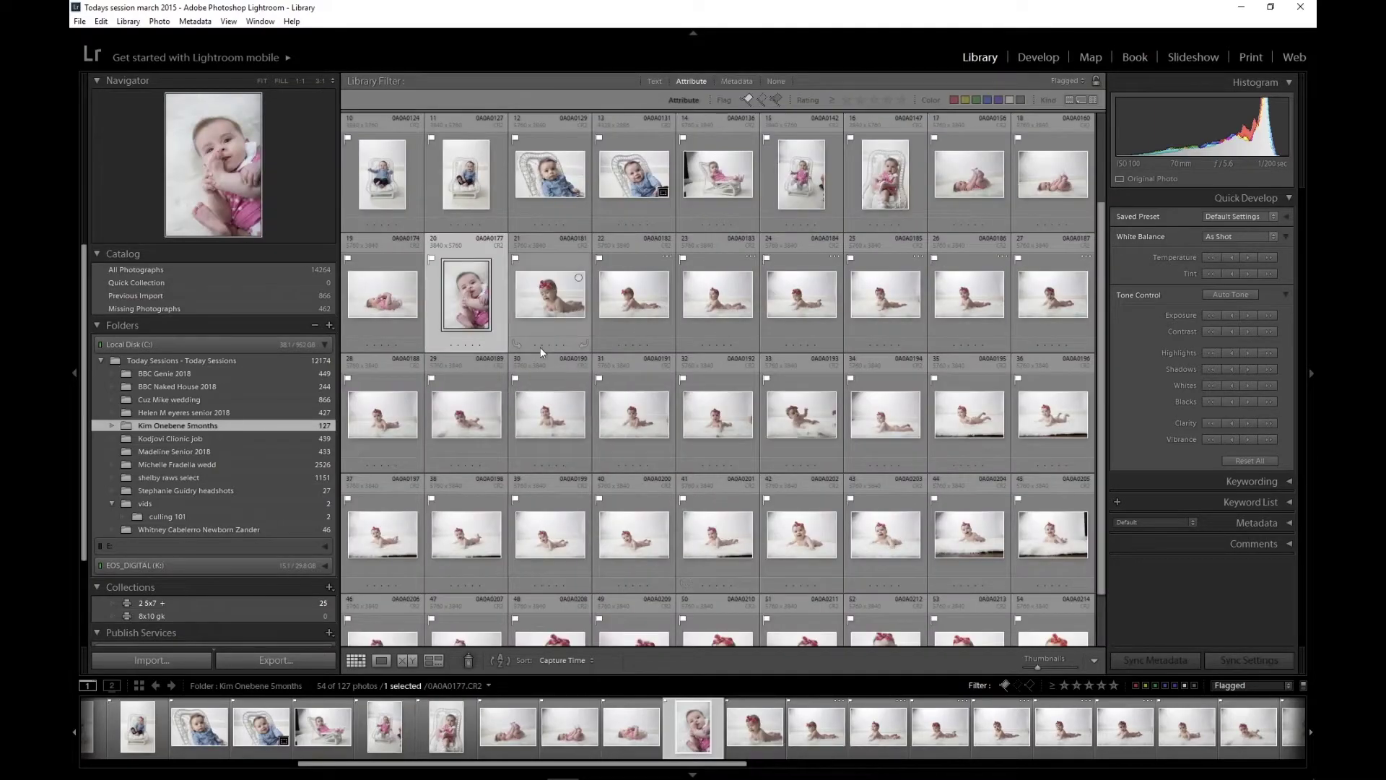
pyautogui.press('Right')
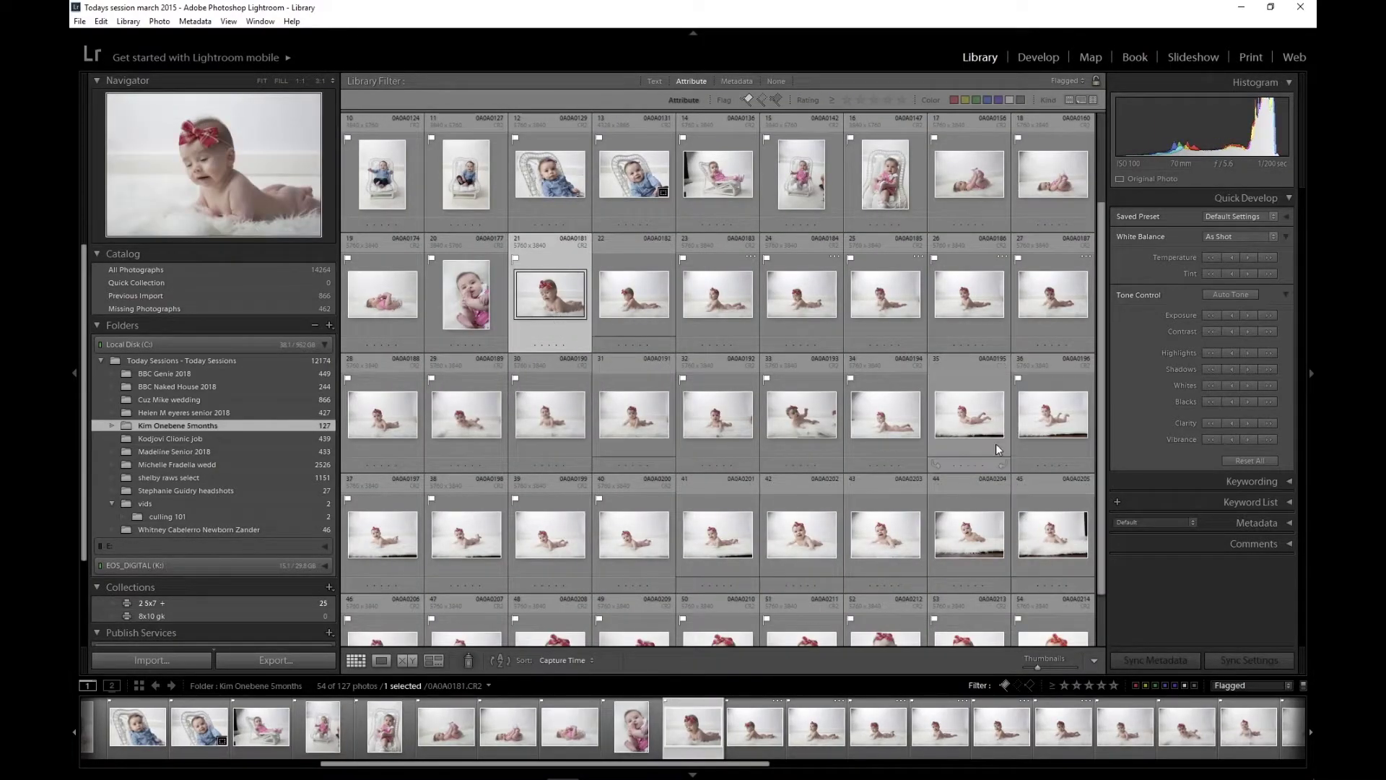
pyautogui.keyDown('shift'); pyautogui.click(1049, 426); pyautogui.keyUp('shift')
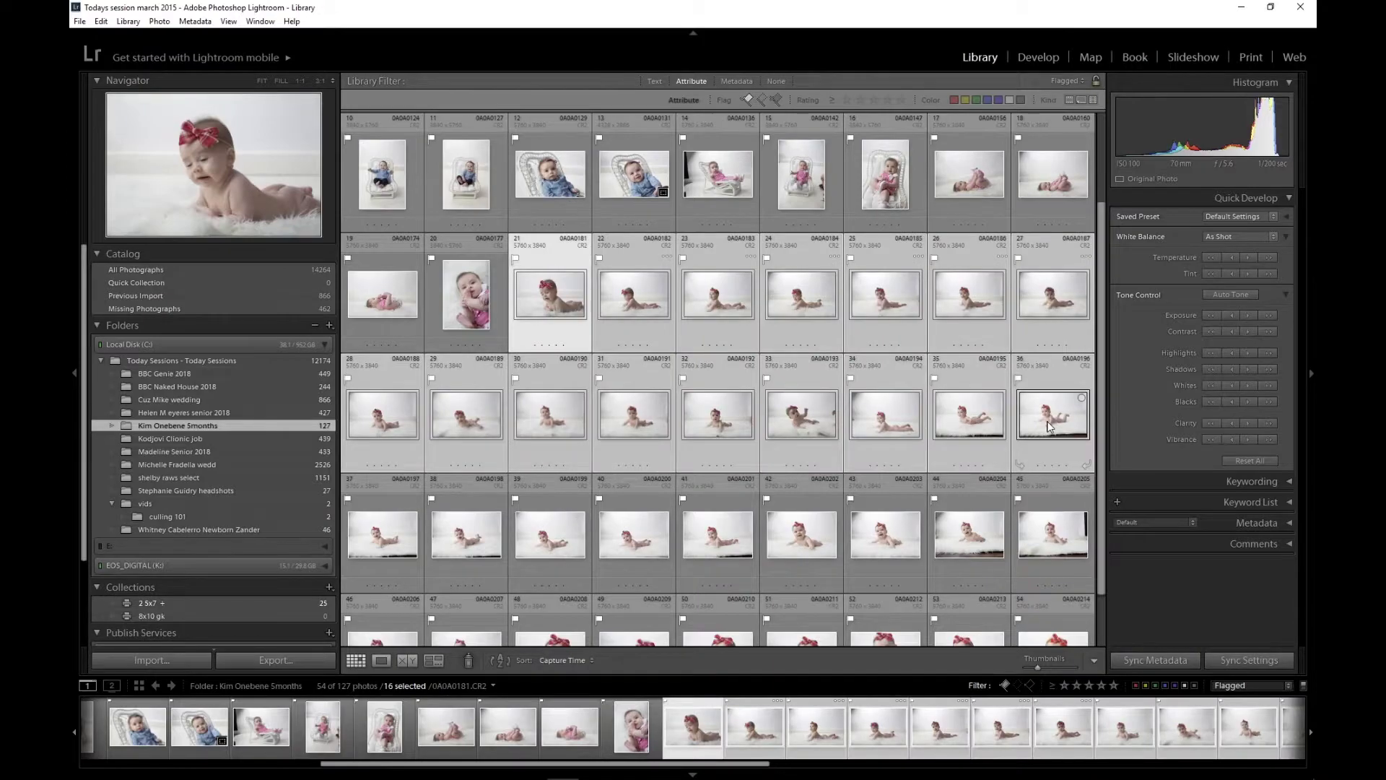
pyautogui.press('n')
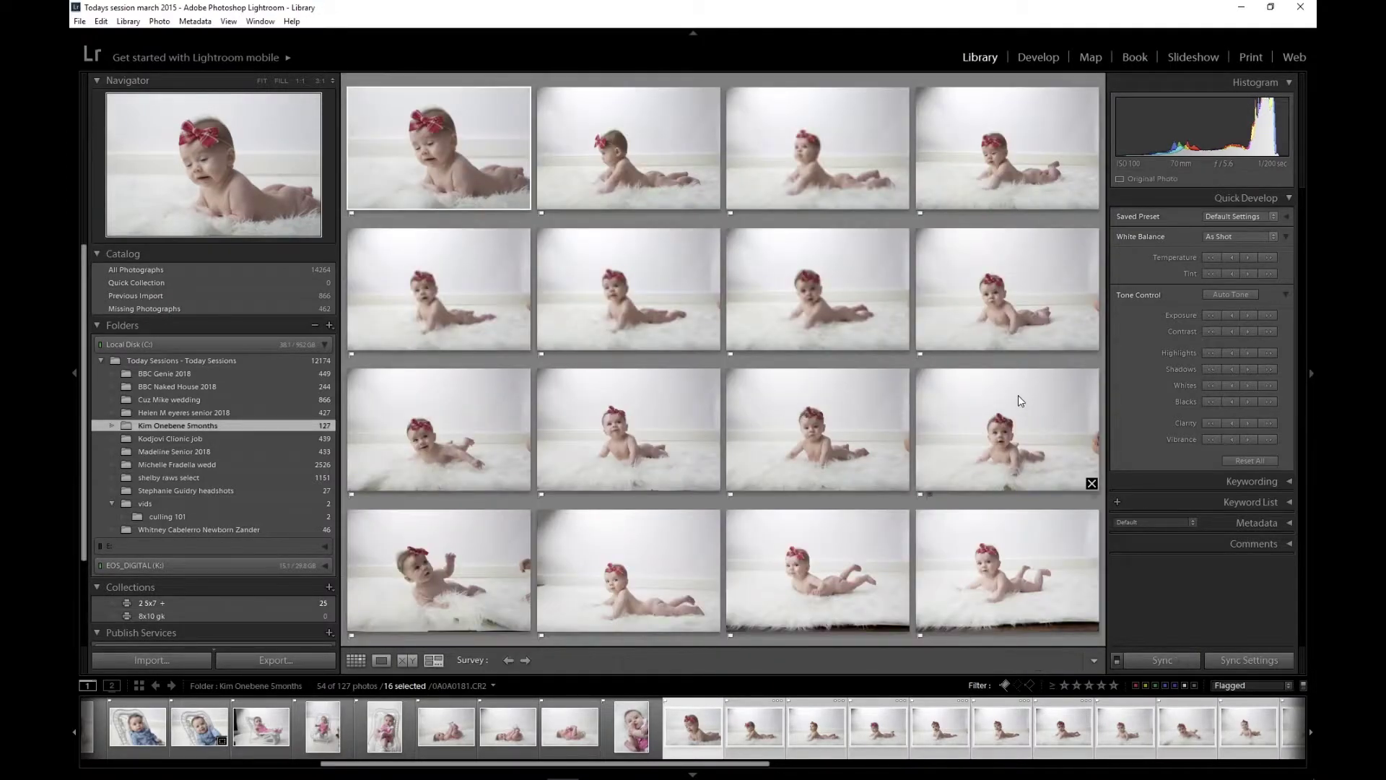
# - Unflag 0A0A0181 and take the keepers 0A0A0182, 0A0A0185 and 0A0A0189 out of the survey with their flags kept
pyautogui.press('u')
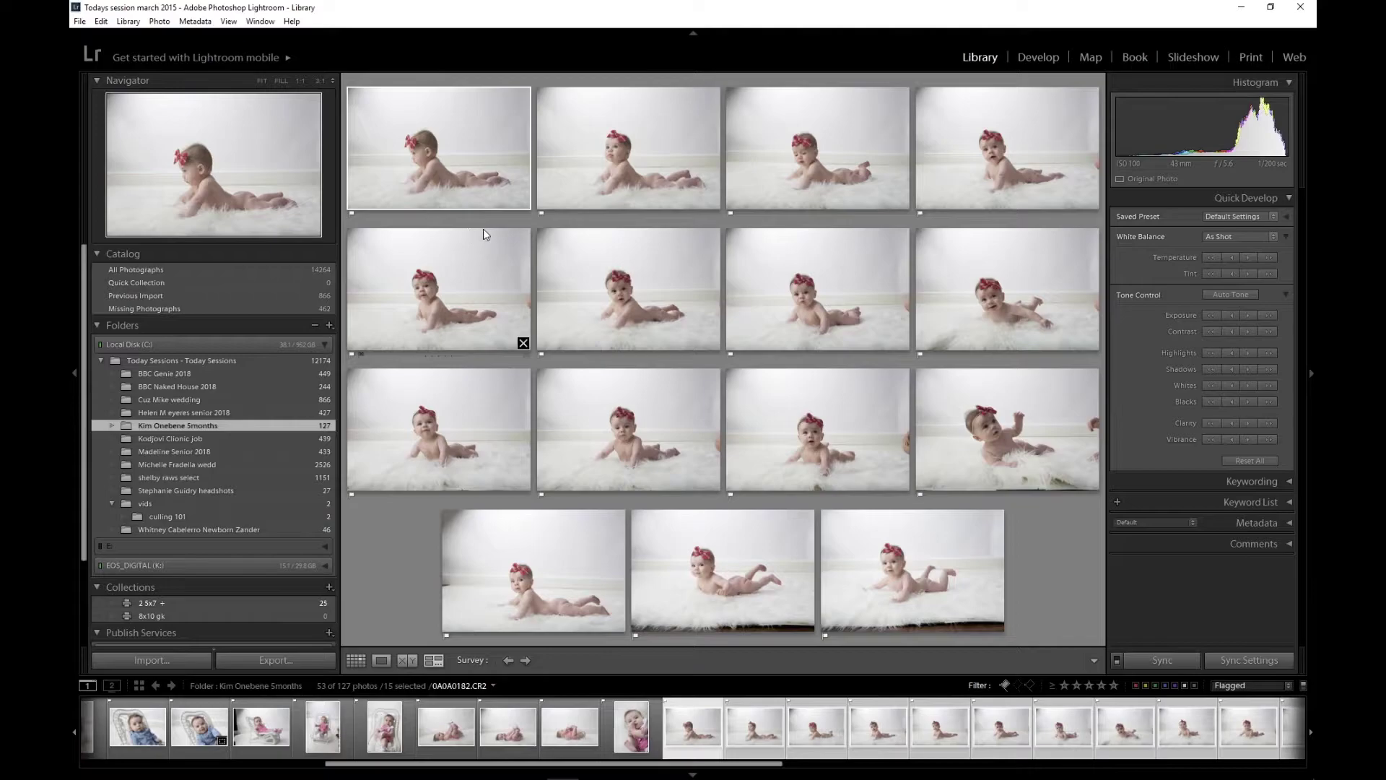
pyautogui.click(526, 205)
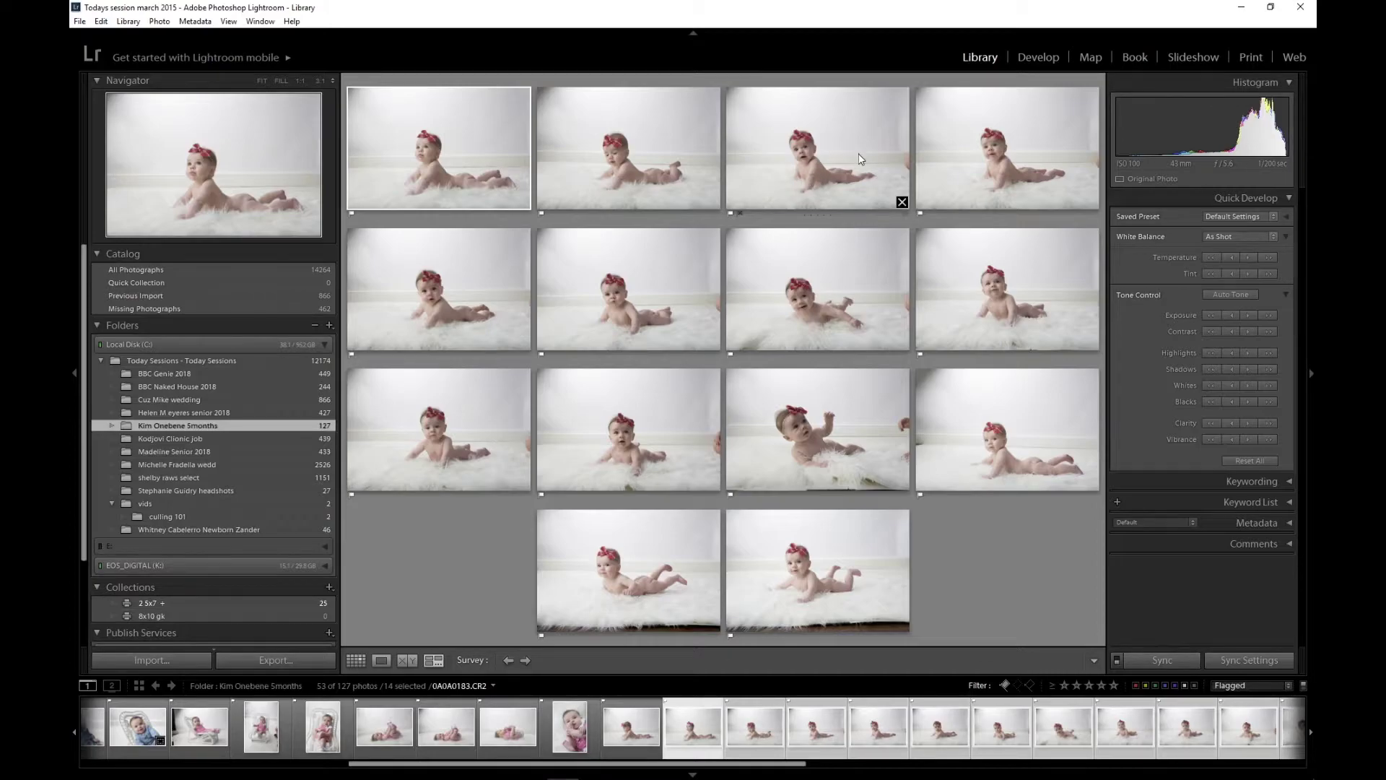
pyautogui.click(902, 200)
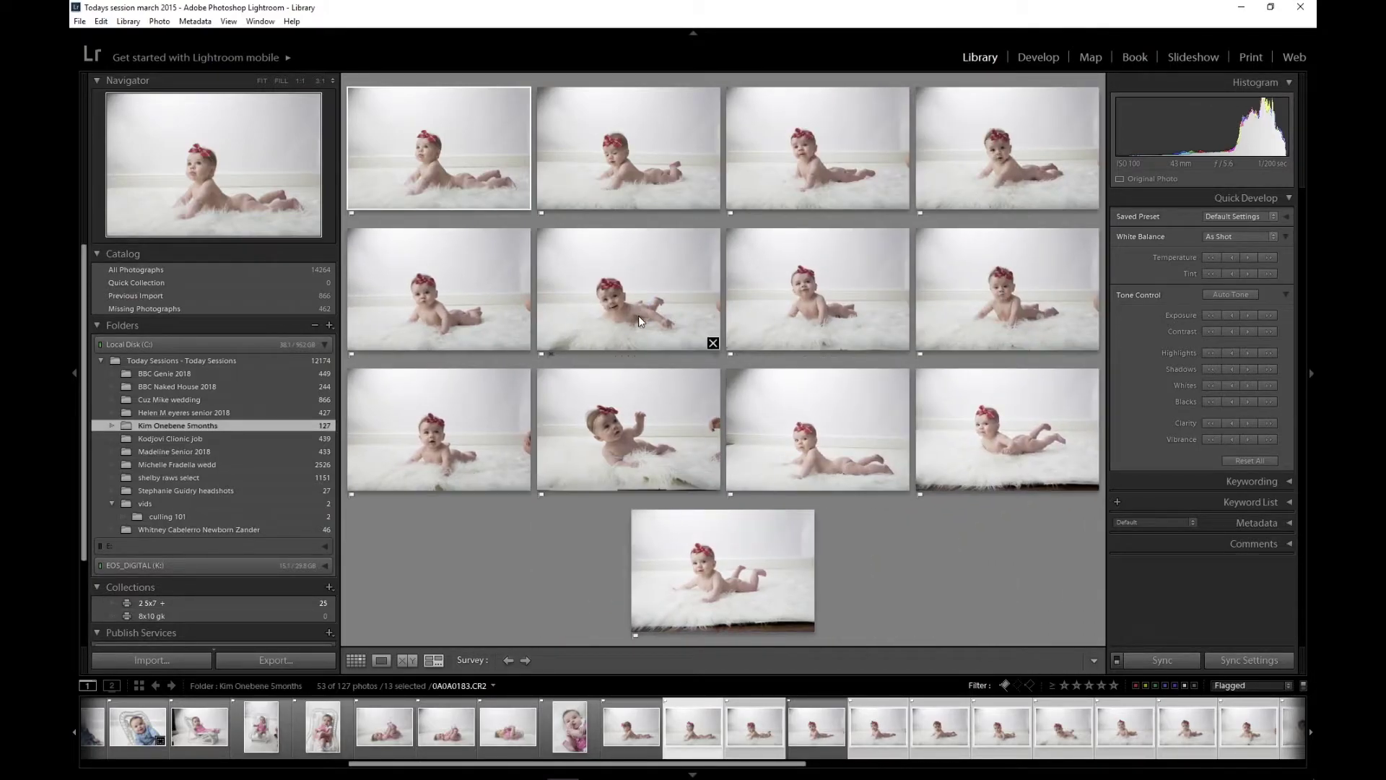
pyautogui.click(713, 343)
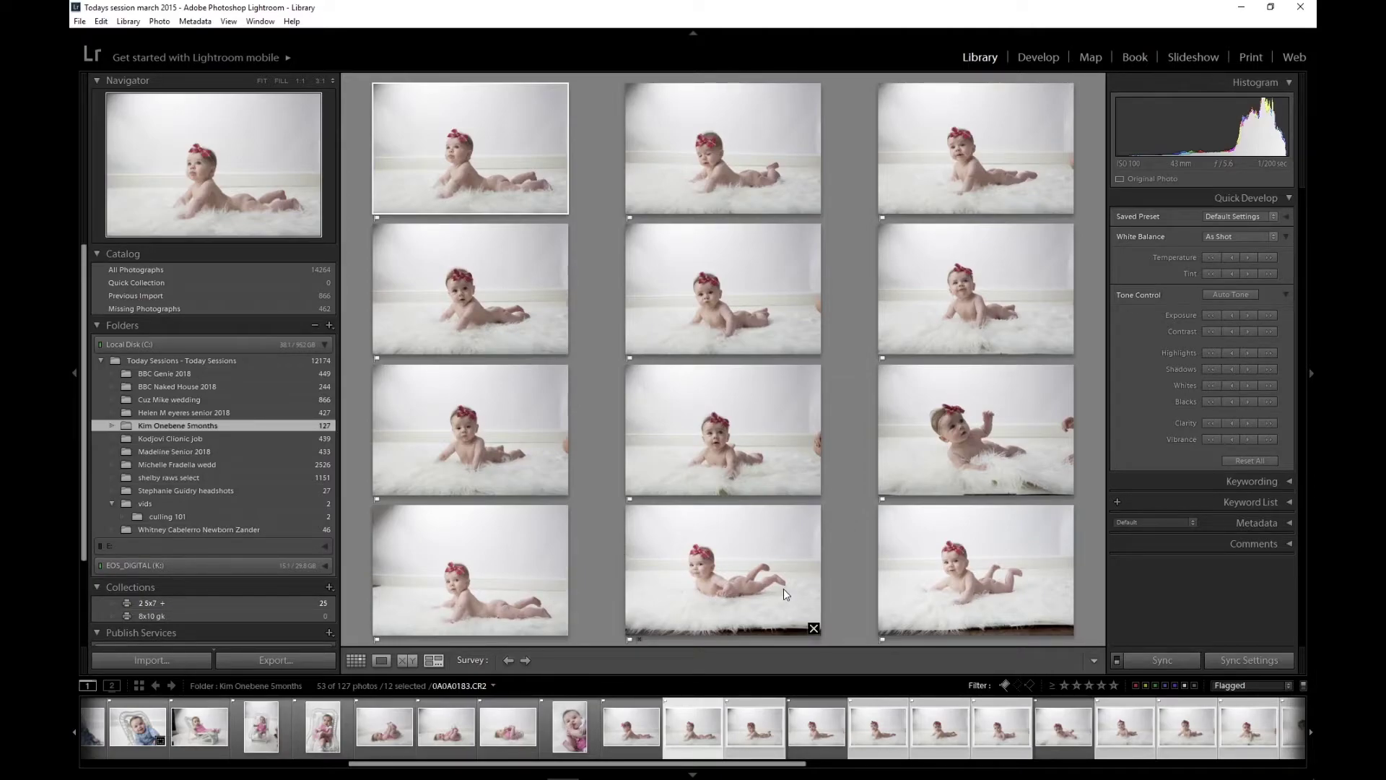
# - Return to the grid and unflag the twelve red-headband photos still selected
pyautogui.click(713, 469)
pyautogui.press('g')
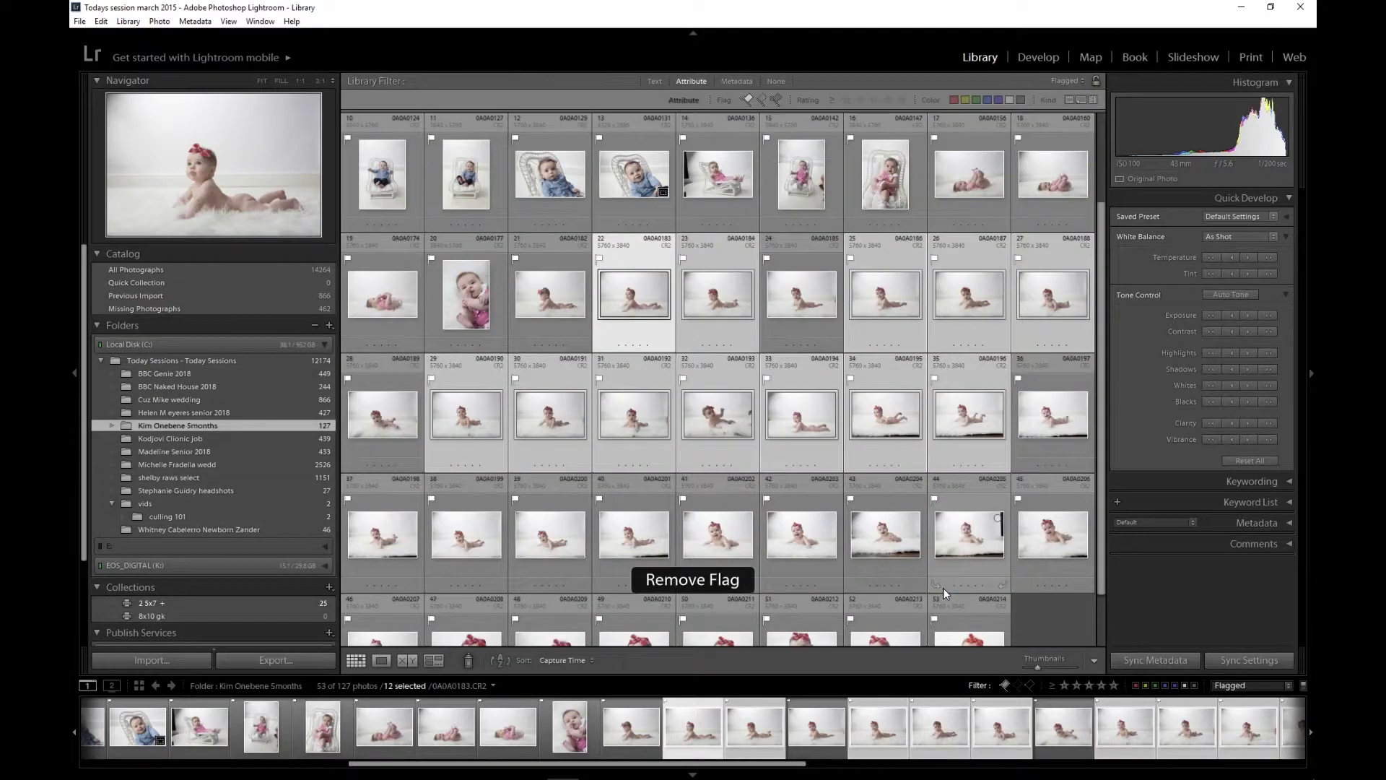
pyautogui.press('u')
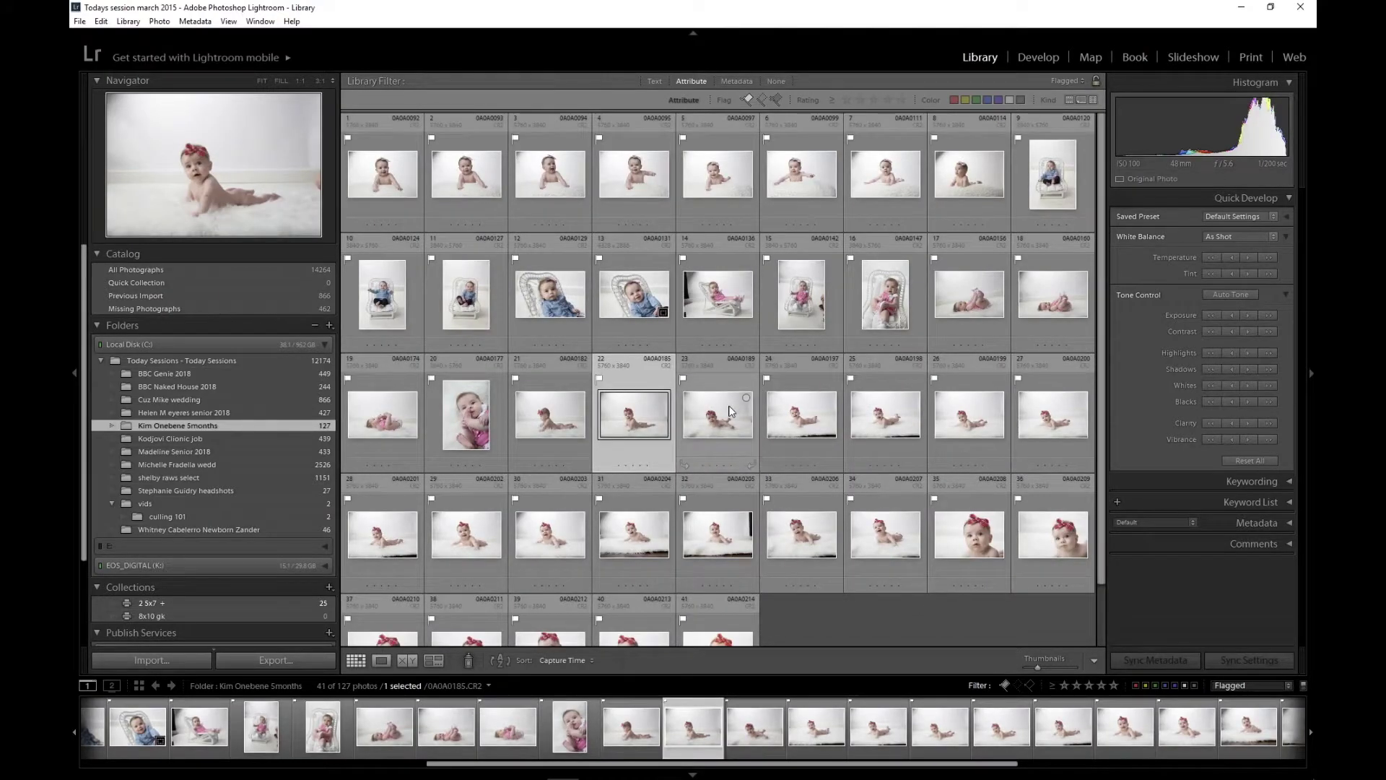
# - Select the red-headband photos from 0A0A0189 through 0A0A0207 and compare them in Survey view
pyautogui.click(730, 408)
pyautogui.keyDown('shift'); pyautogui.click(891, 533); pyautogui.keyUp('shift')
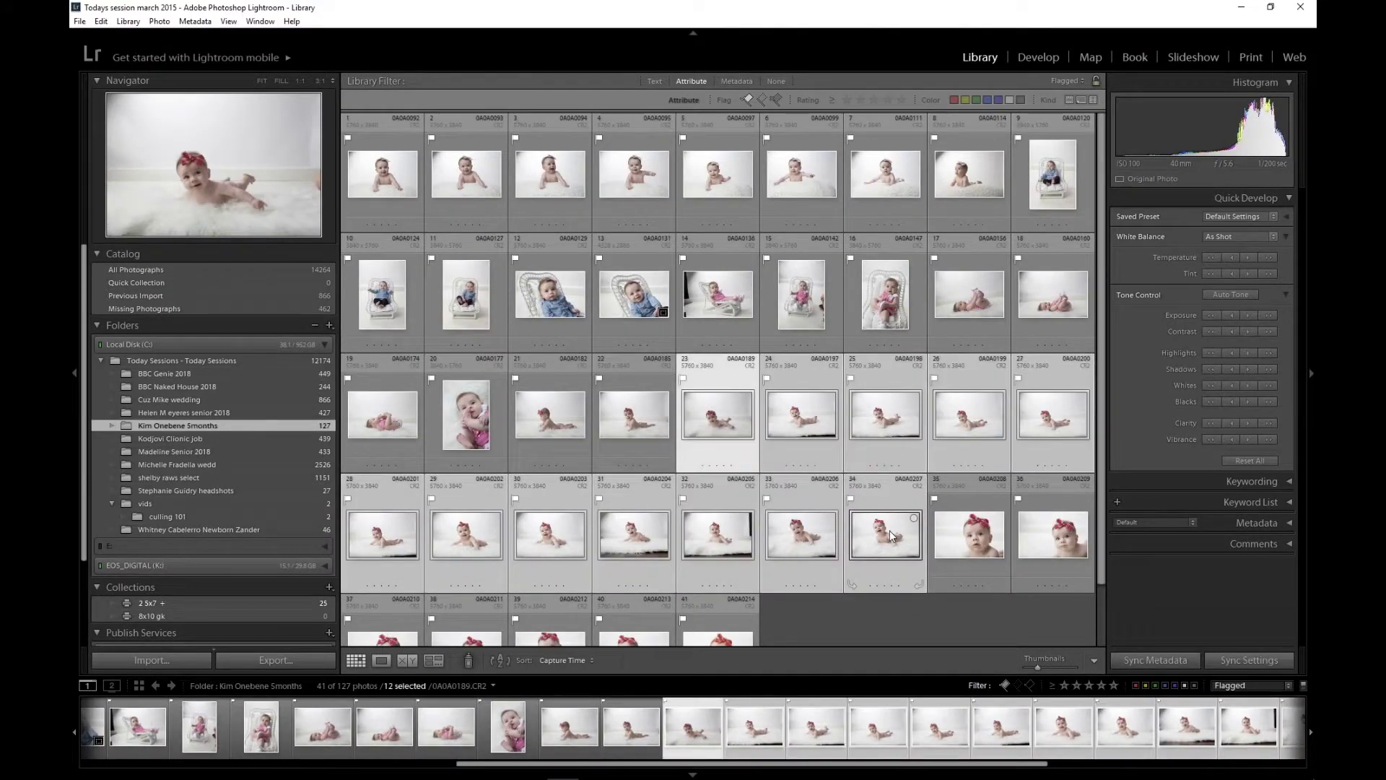
pyautogui.press('n')
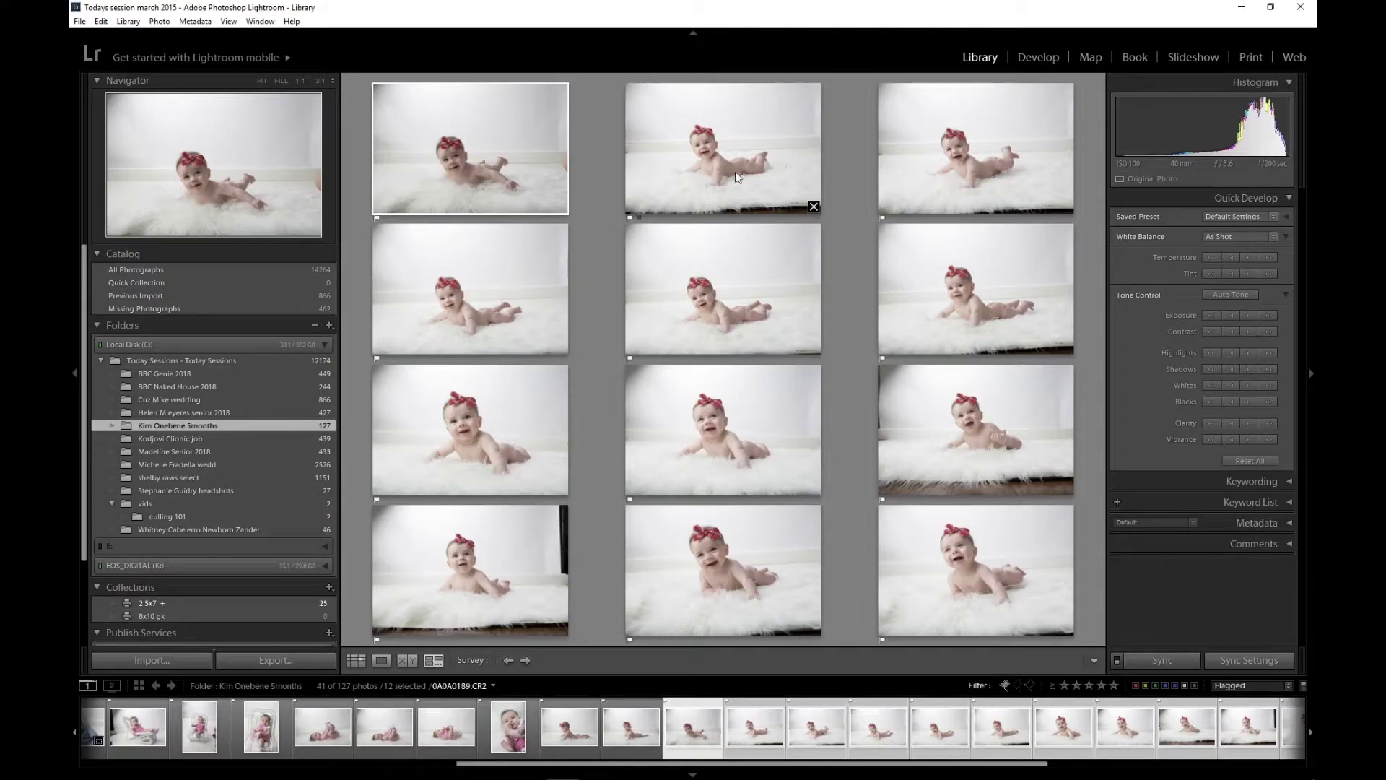
# - Take the keepers 0A0A0197, 0A0A0202 and 0A0A0207 out of the survey, return to the grid and unflag the nine photos still selected
pyautogui.click(814, 207)
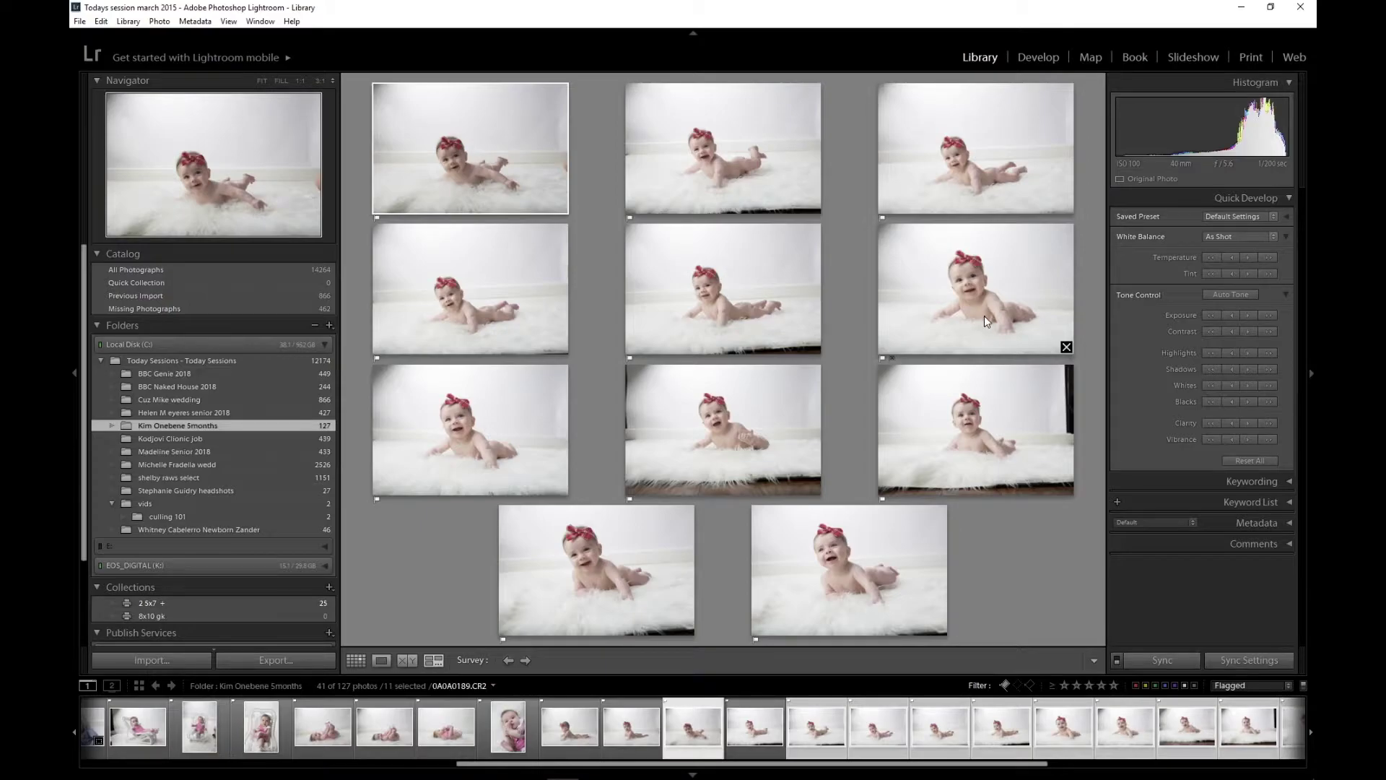
pyautogui.click(1066, 348)
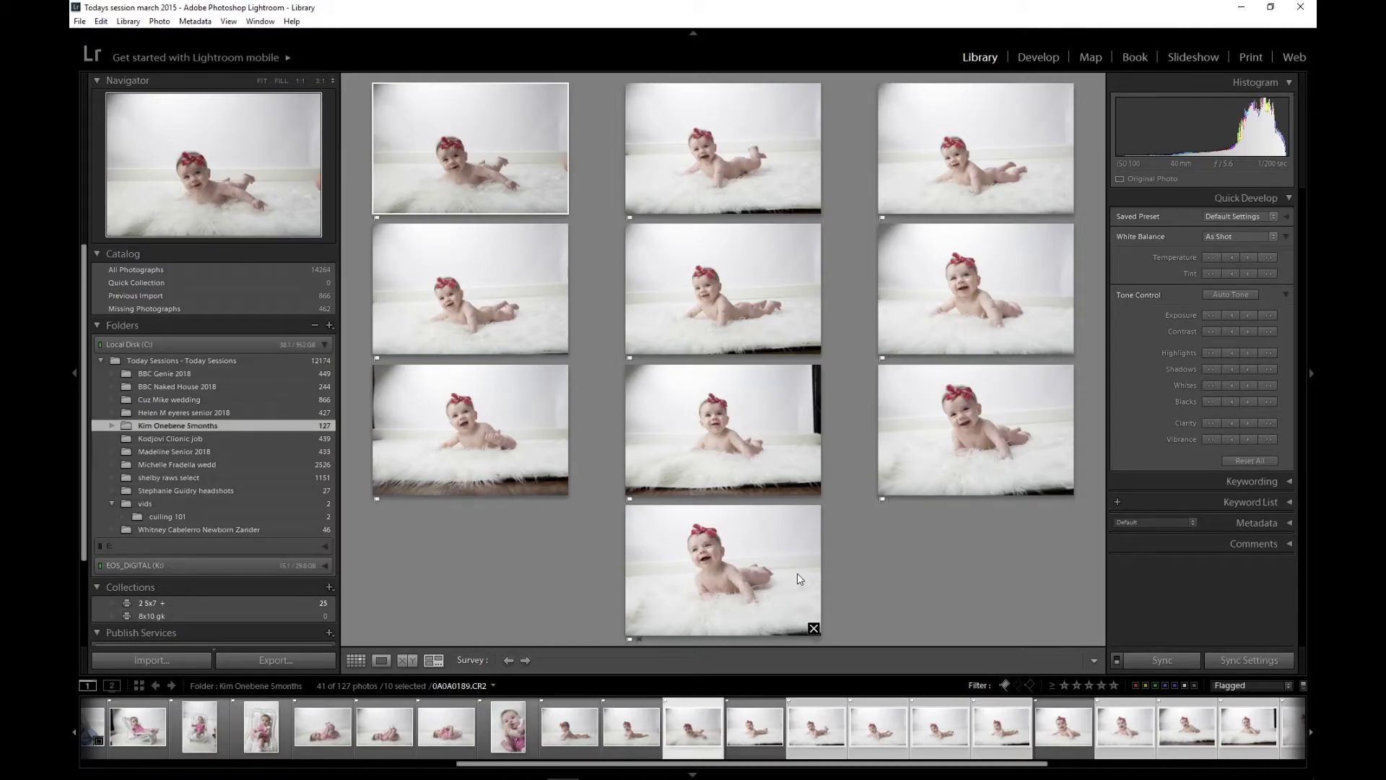
pyautogui.click(814, 629)
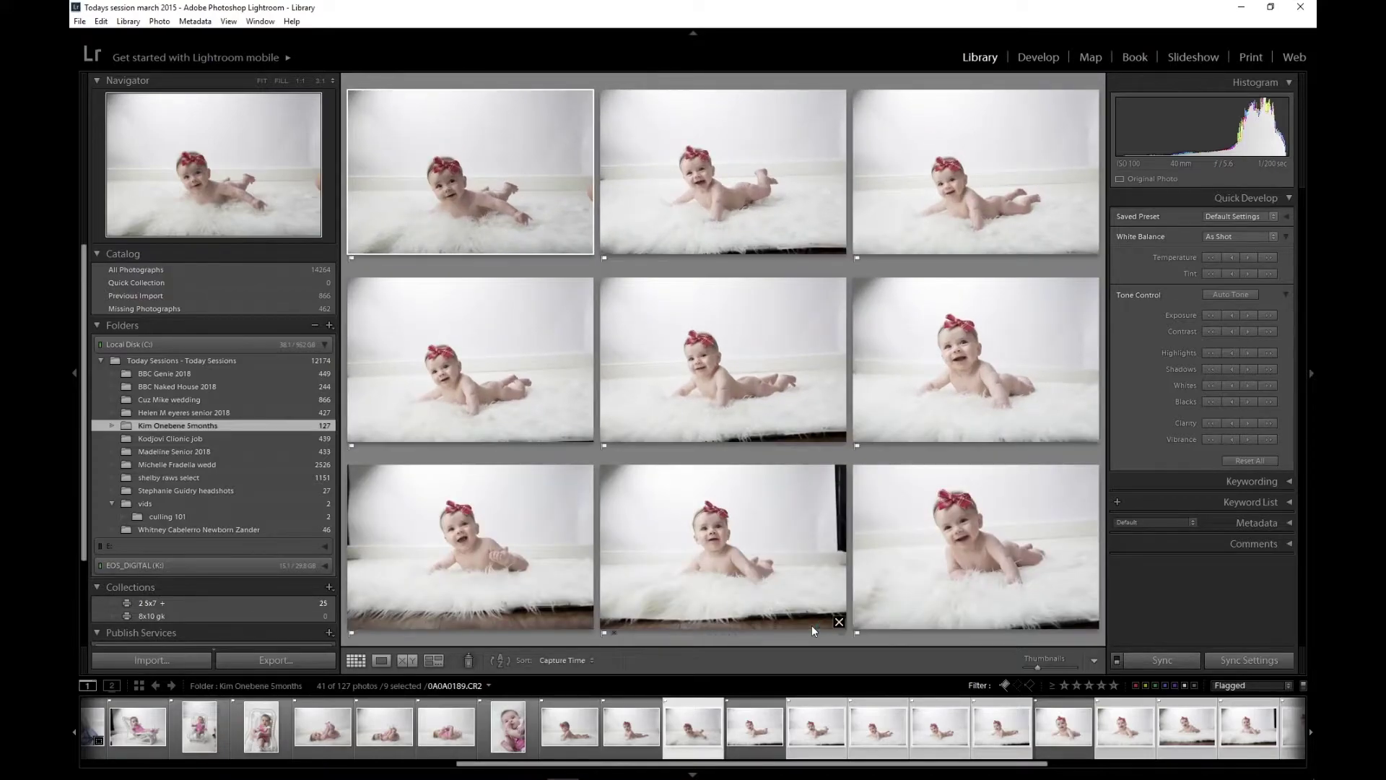
pyautogui.press('g')
pyautogui.press('u')
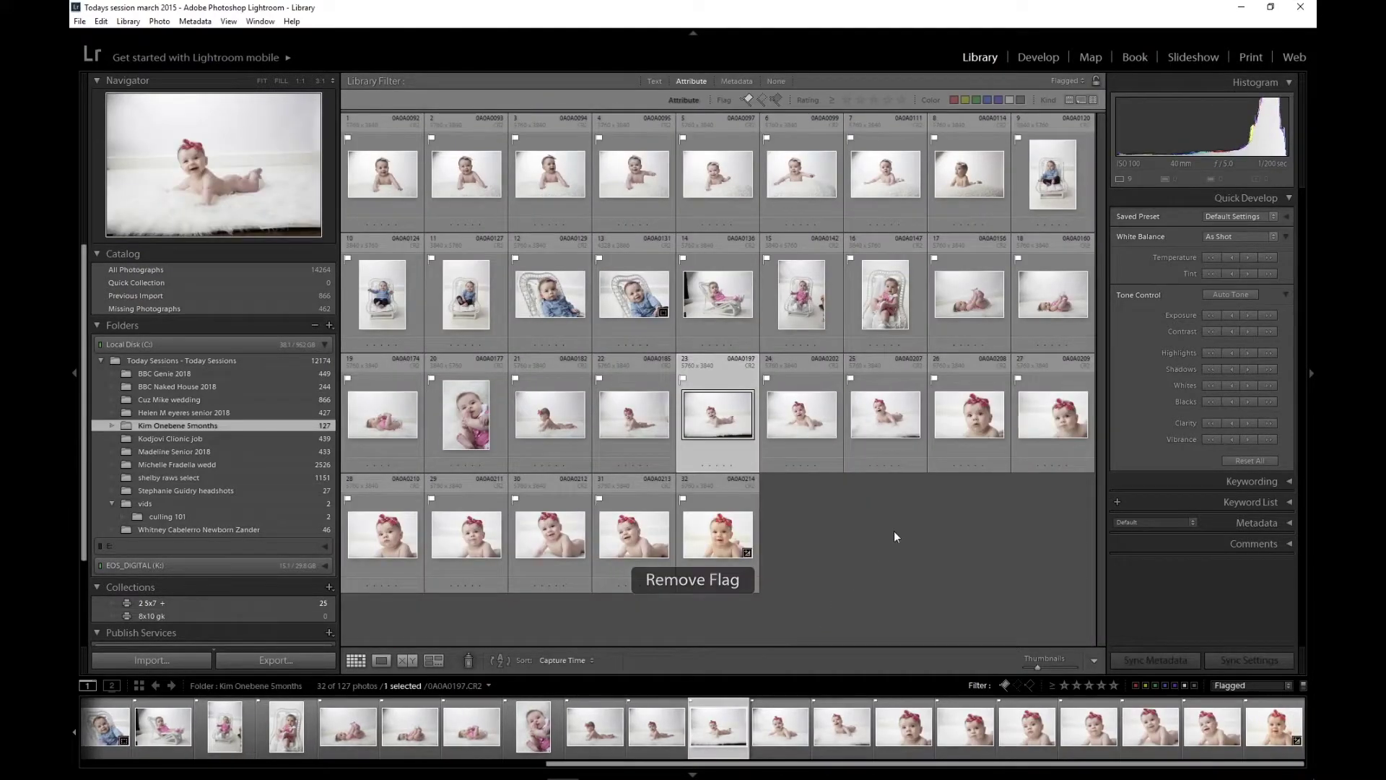
# - Select the red-headband close-ups from 0A0A0208 through 0A0A0214 and compare them in Survey view
pyautogui.click(969, 415)
pyautogui.keyDown('shift'); pyautogui.click(725, 543); pyautogui.keyUp('shift')
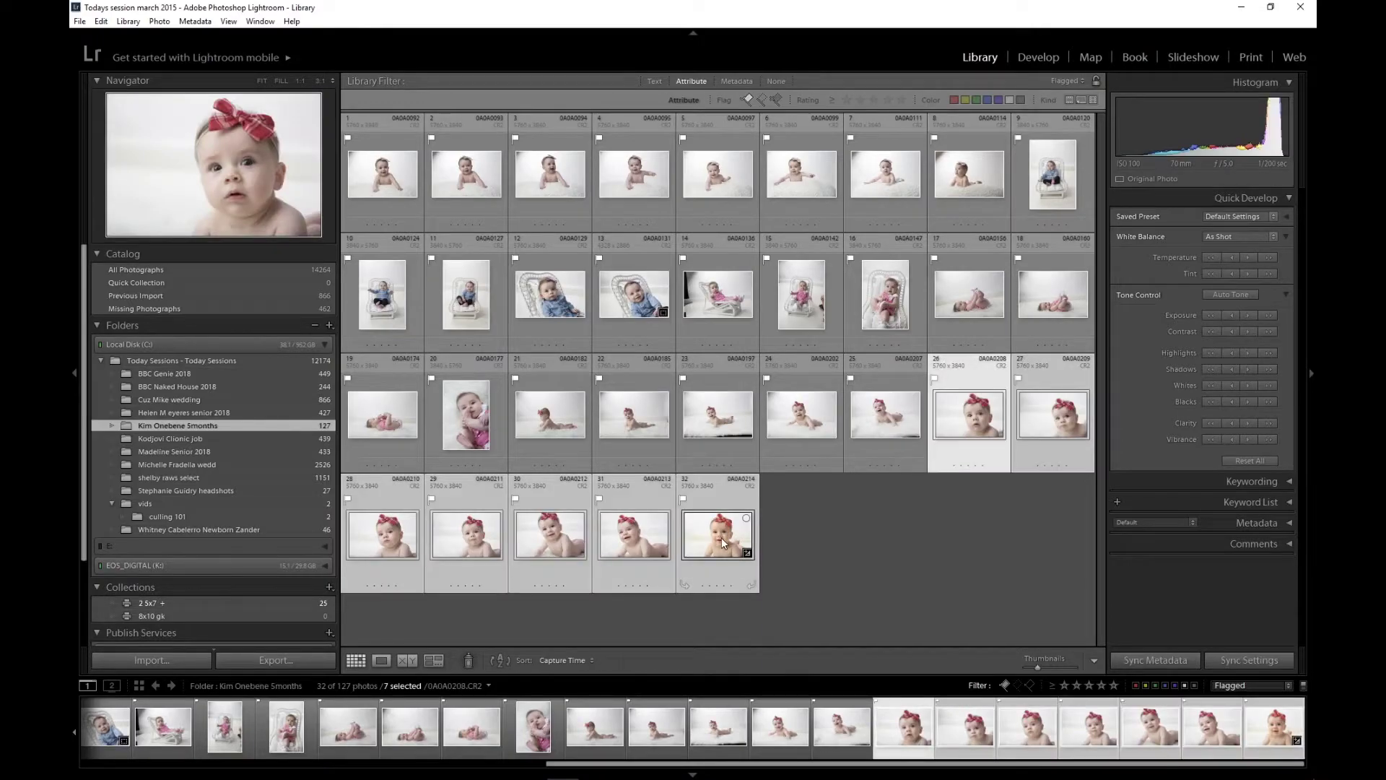
pyautogui.press('n')
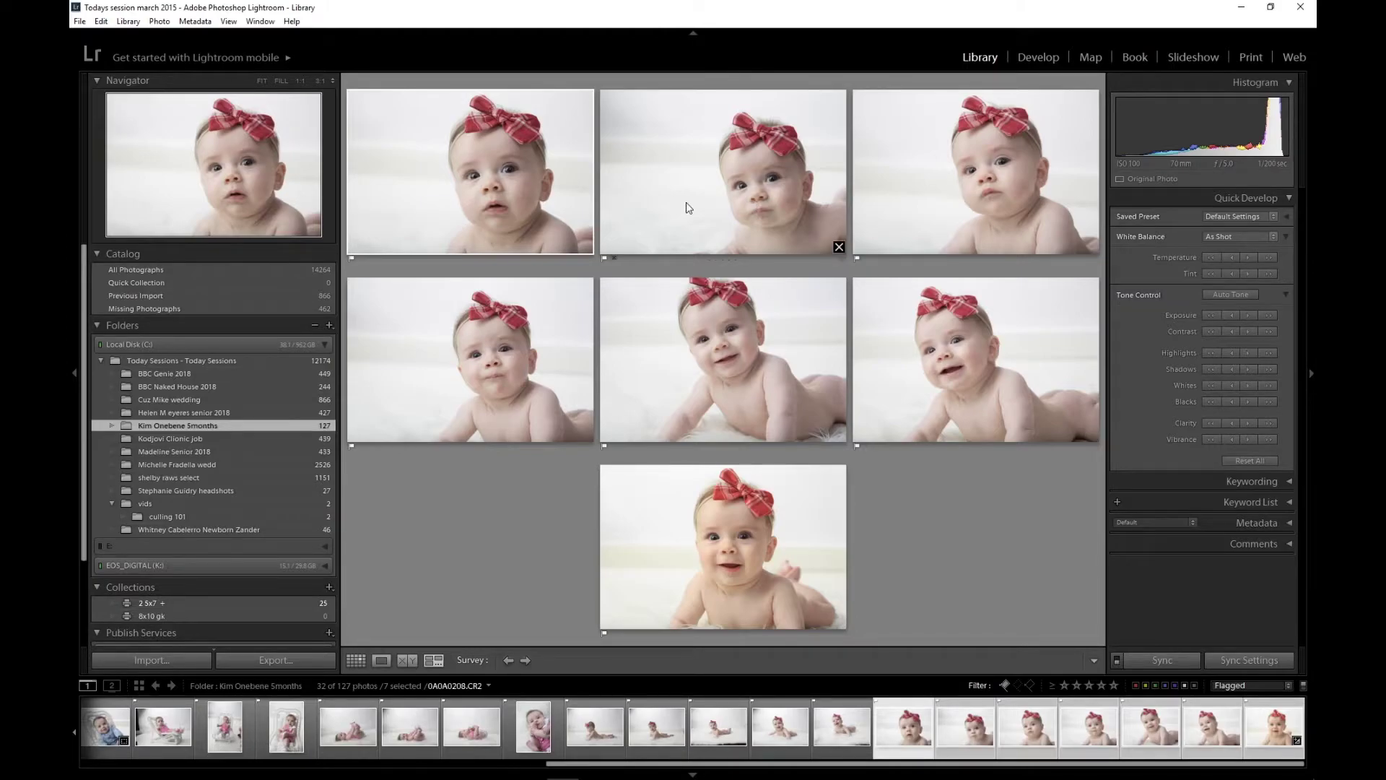
# - Unflag the six surveyed close-ups other than 0A0A0214, keeping only that one flagged, and return to the grid
pyautogui.click(994, 172)
pyautogui.press('u')
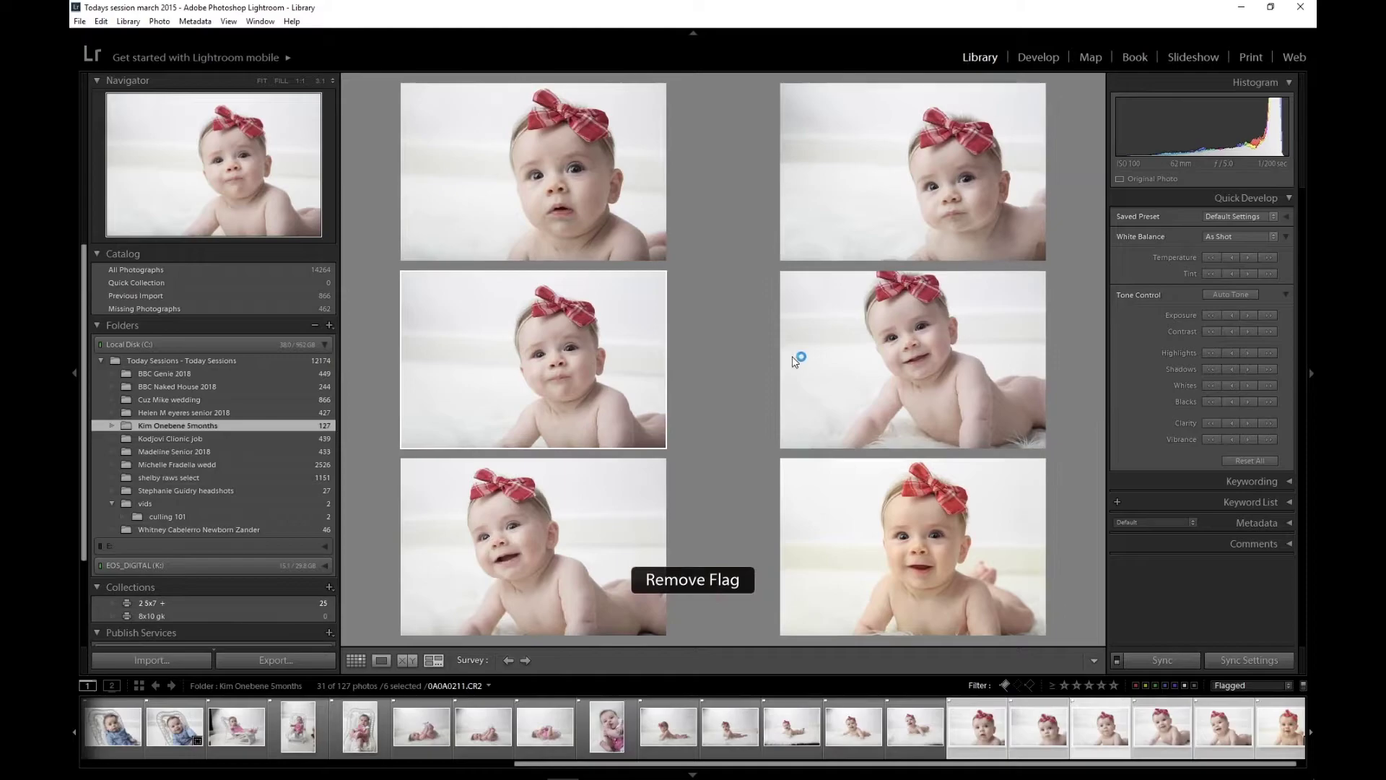
pyautogui.click(574, 415)
pyautogui.press('u')
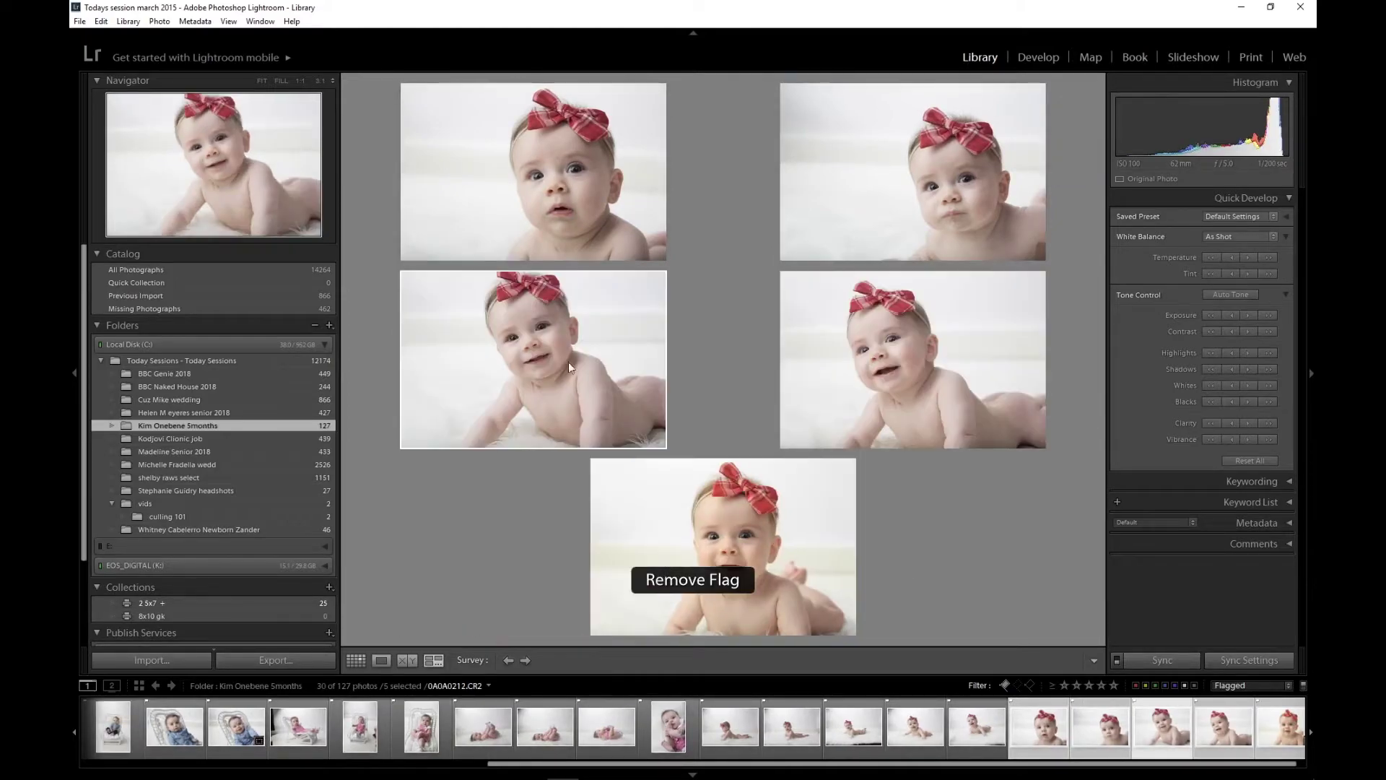
pyautogui.click(548, 197)
pyautogui.press('u')
pyautogui.press('u')
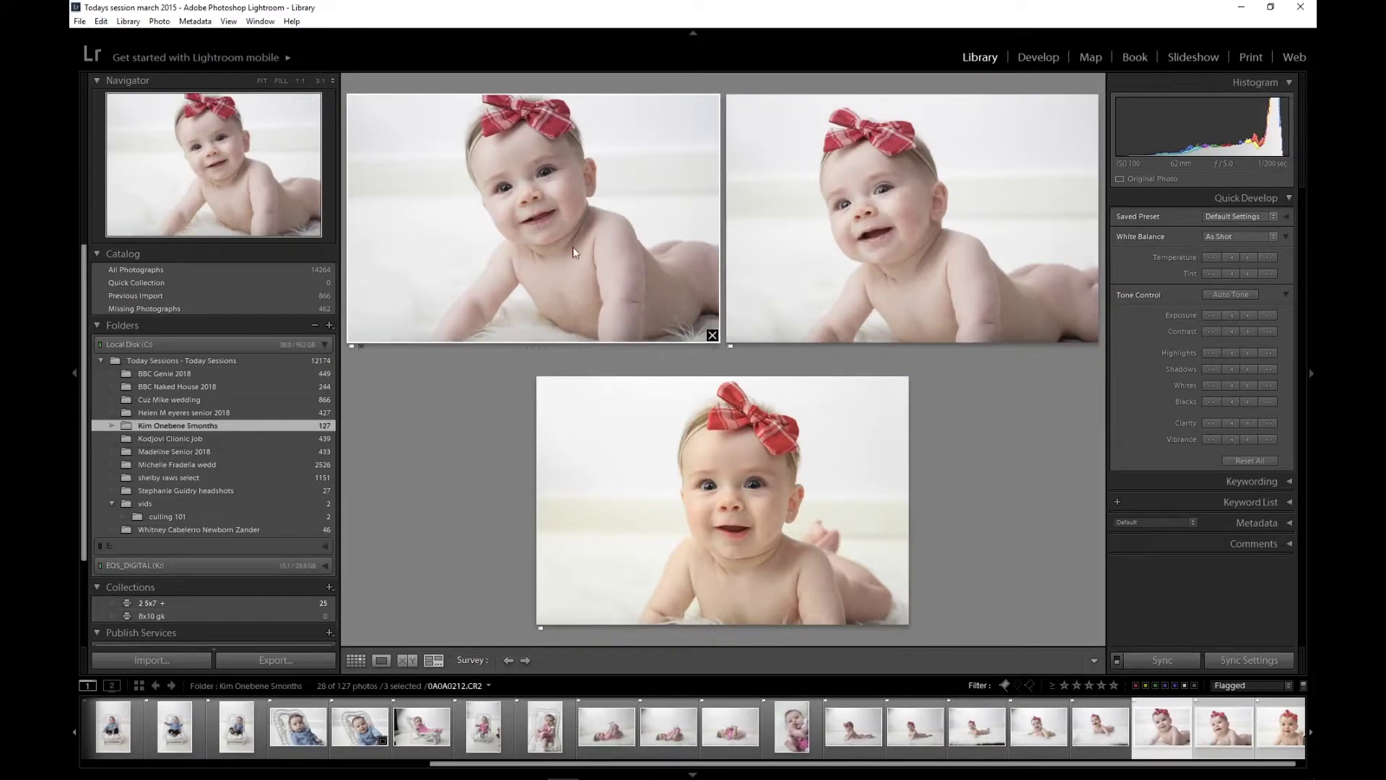
pyautogui.press('u')
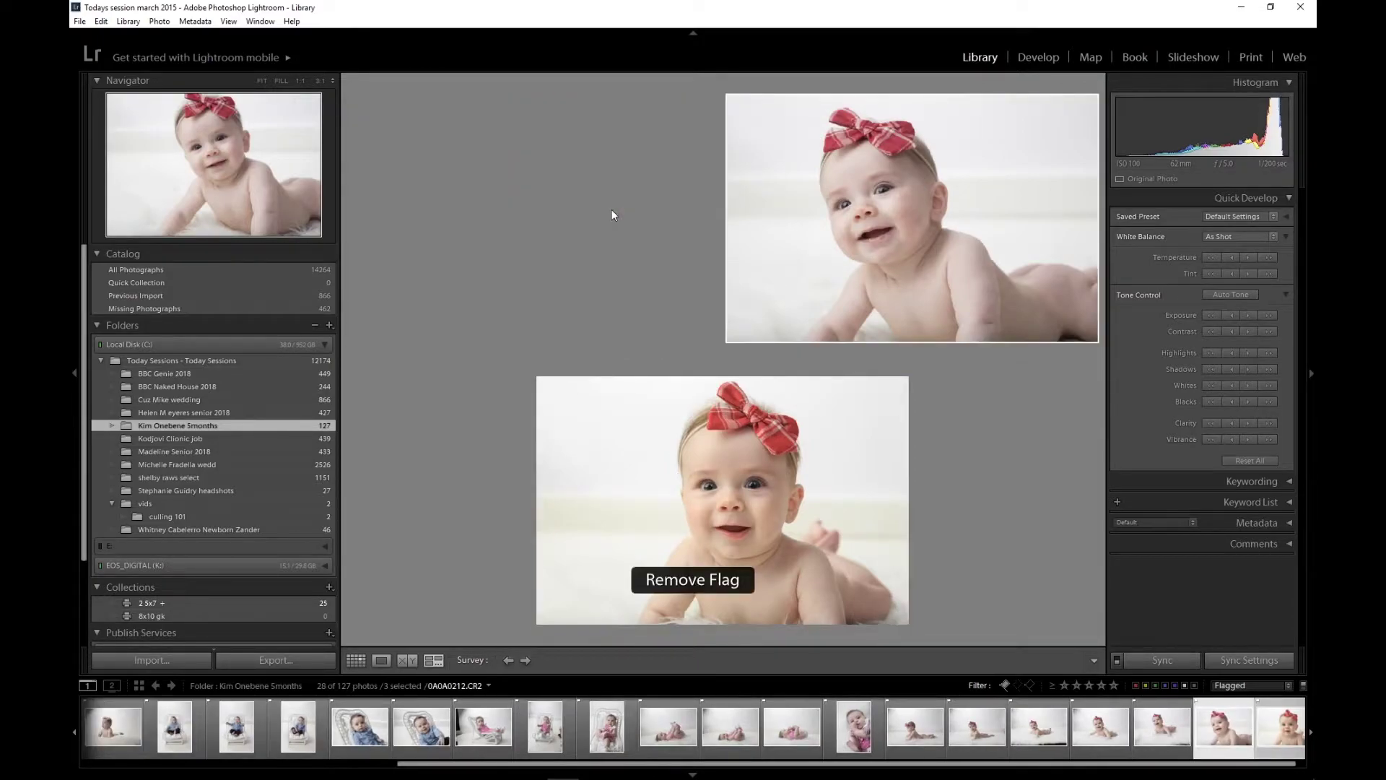
pyautogui.press('u')
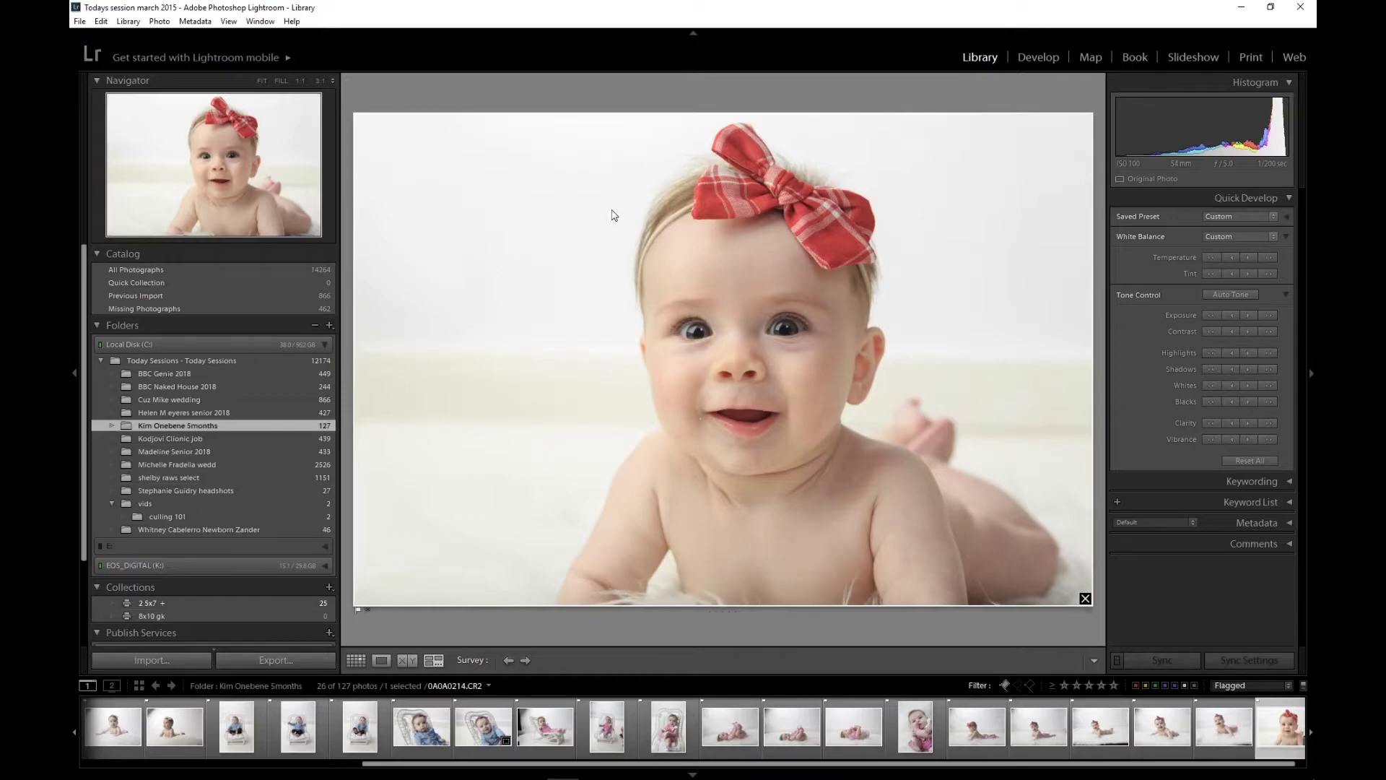
pyautogui.press('g')
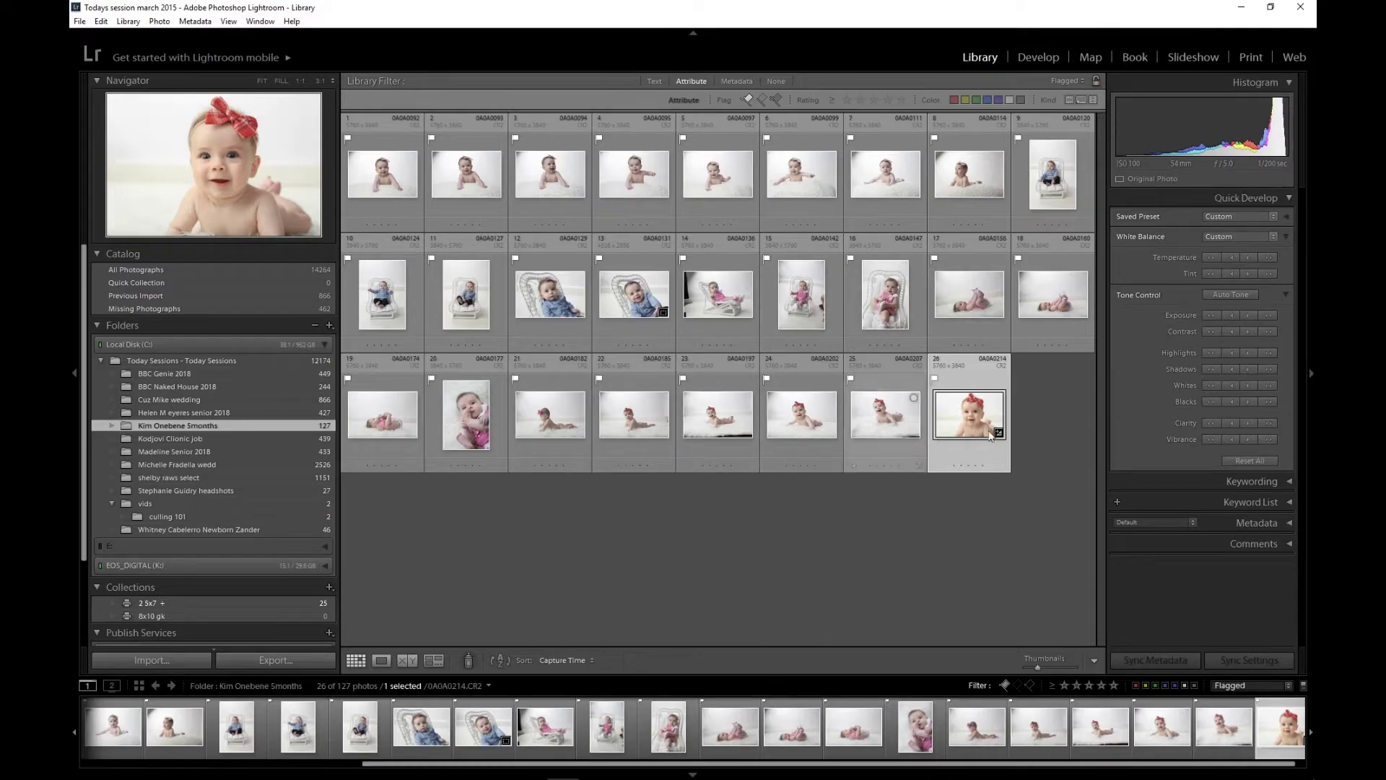
# - Open photo 0A0A0207 in the Develop module and apply the GK Studio - High Key preset
pyautogui.click(887, 427)
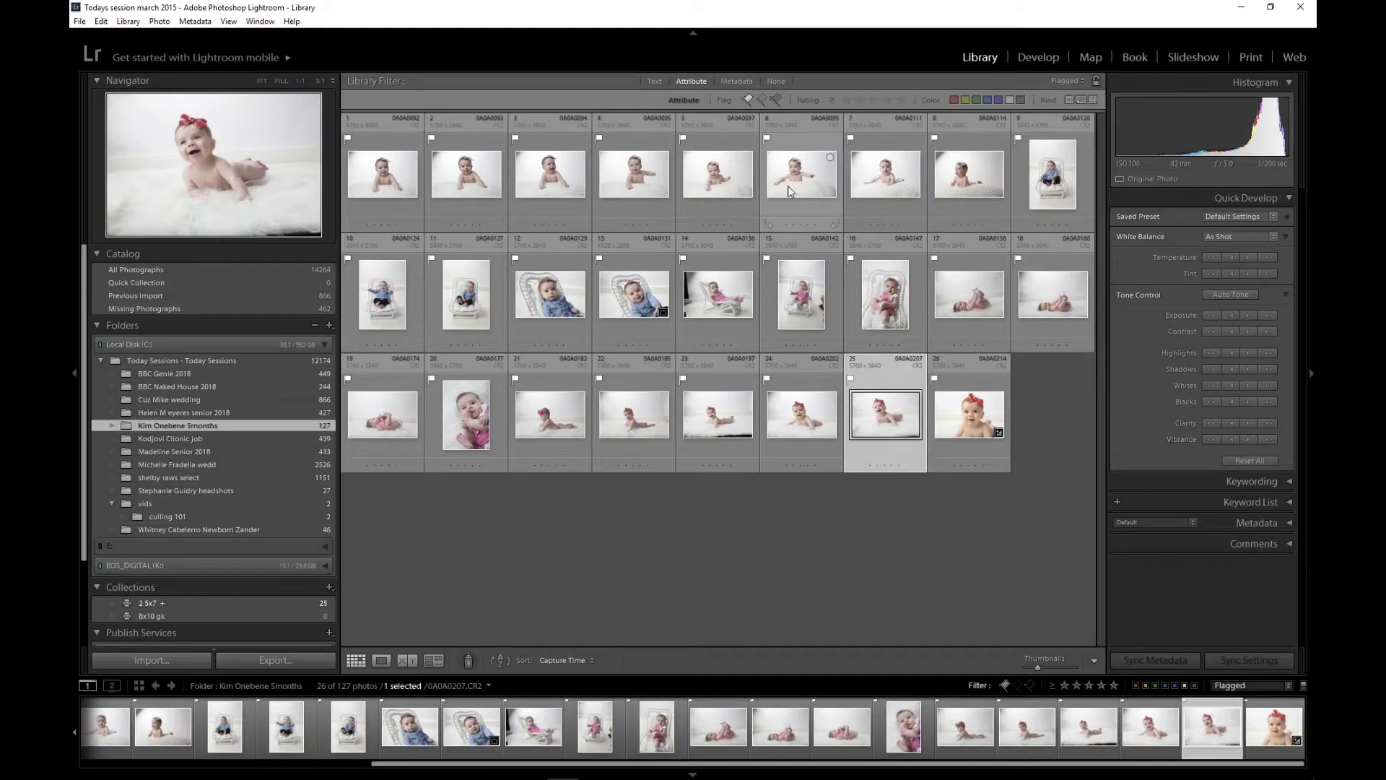
pyautogui.press('d')
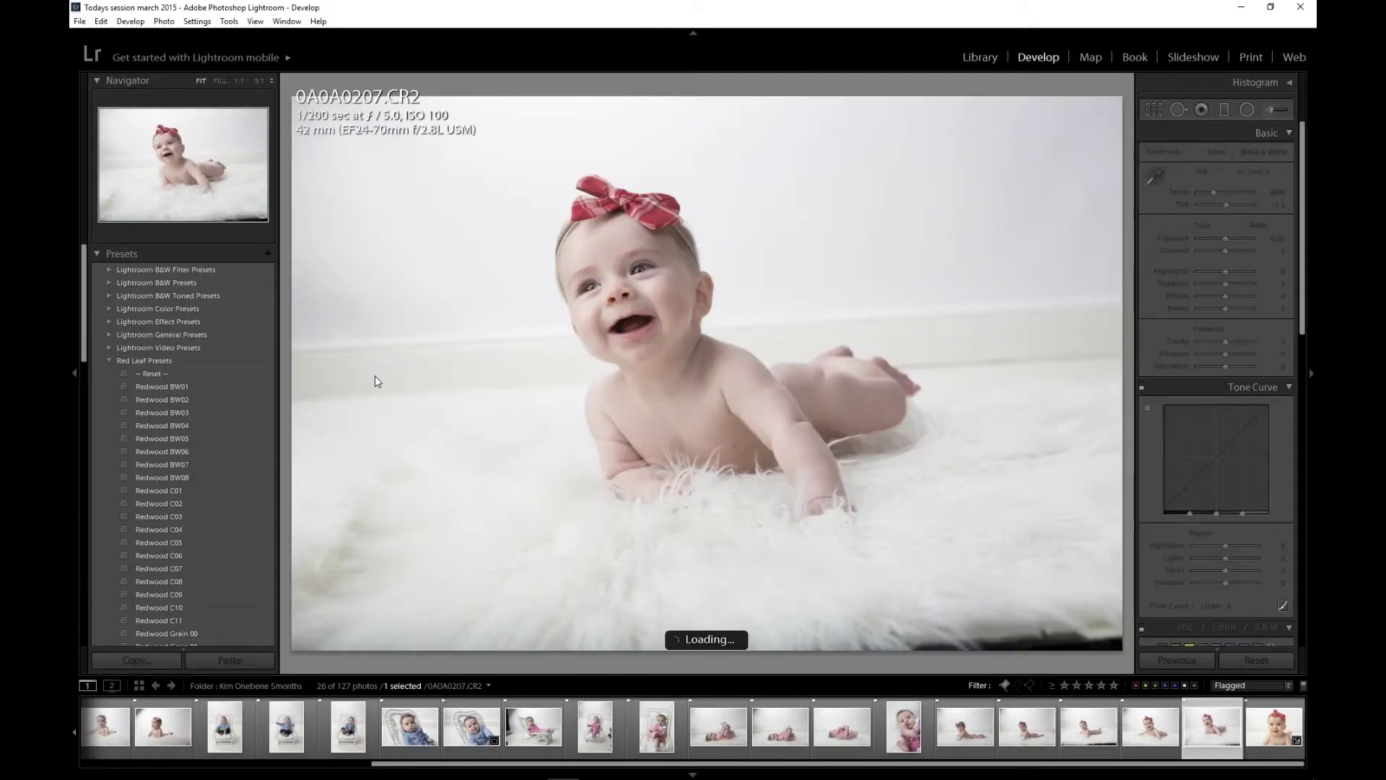
pyautogui.scroll(-3, 86, 426)
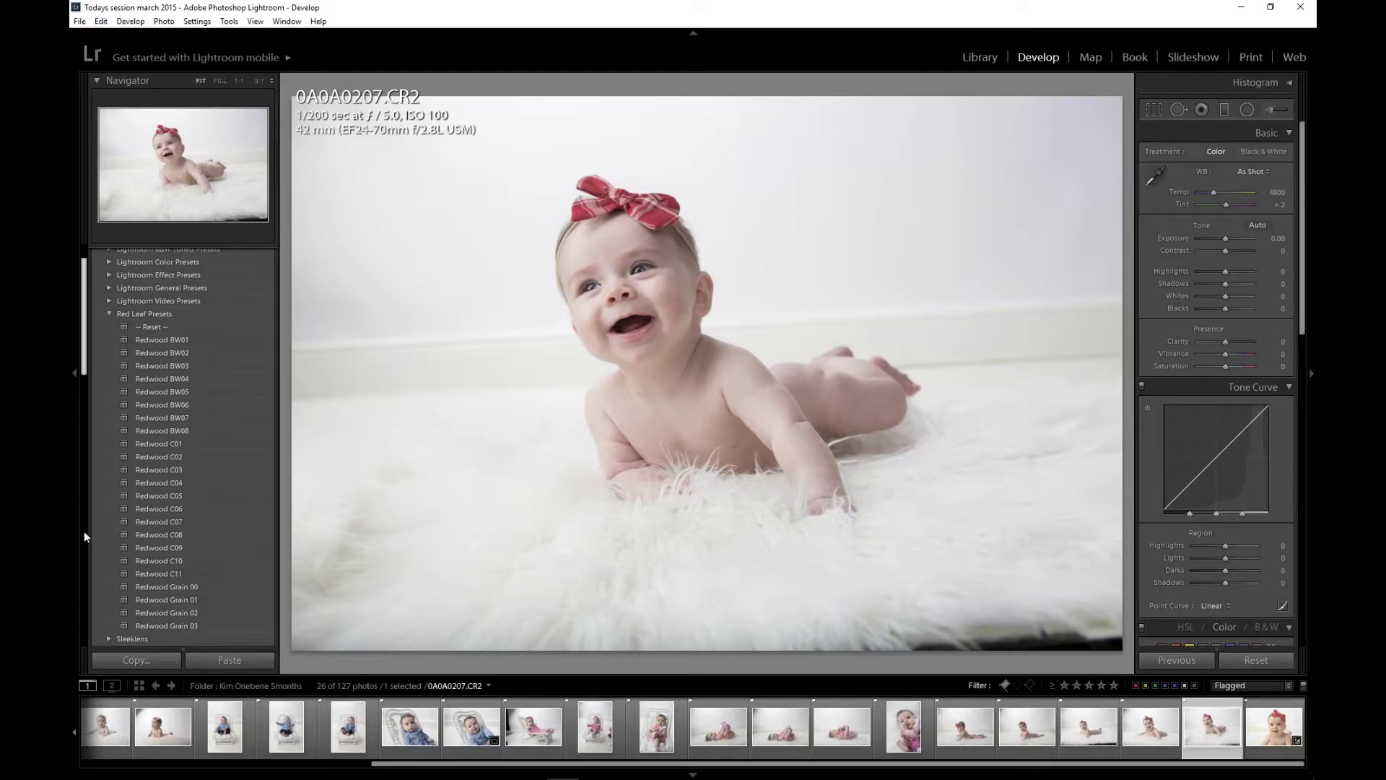
pyautogui.scroll(-15, 83, 532)
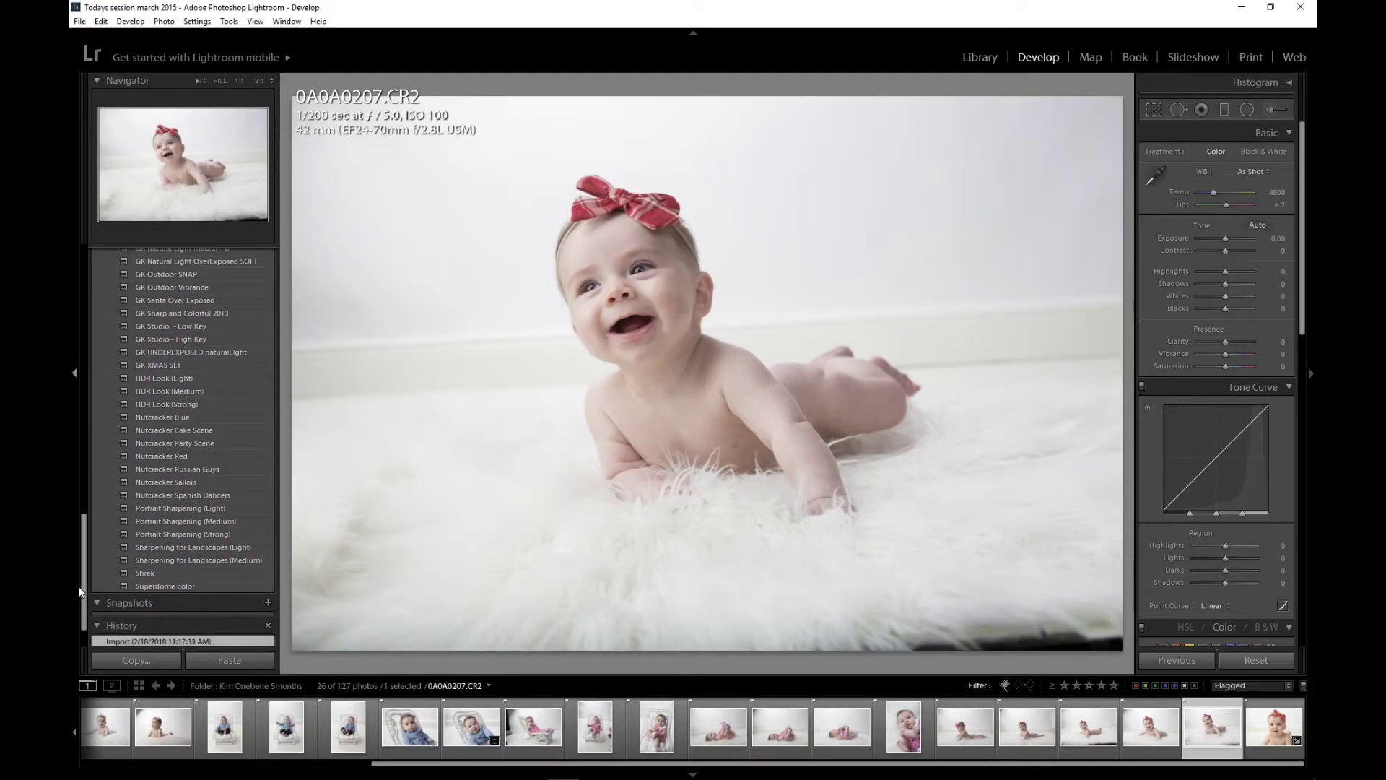
pyautogui.click(155, 339)
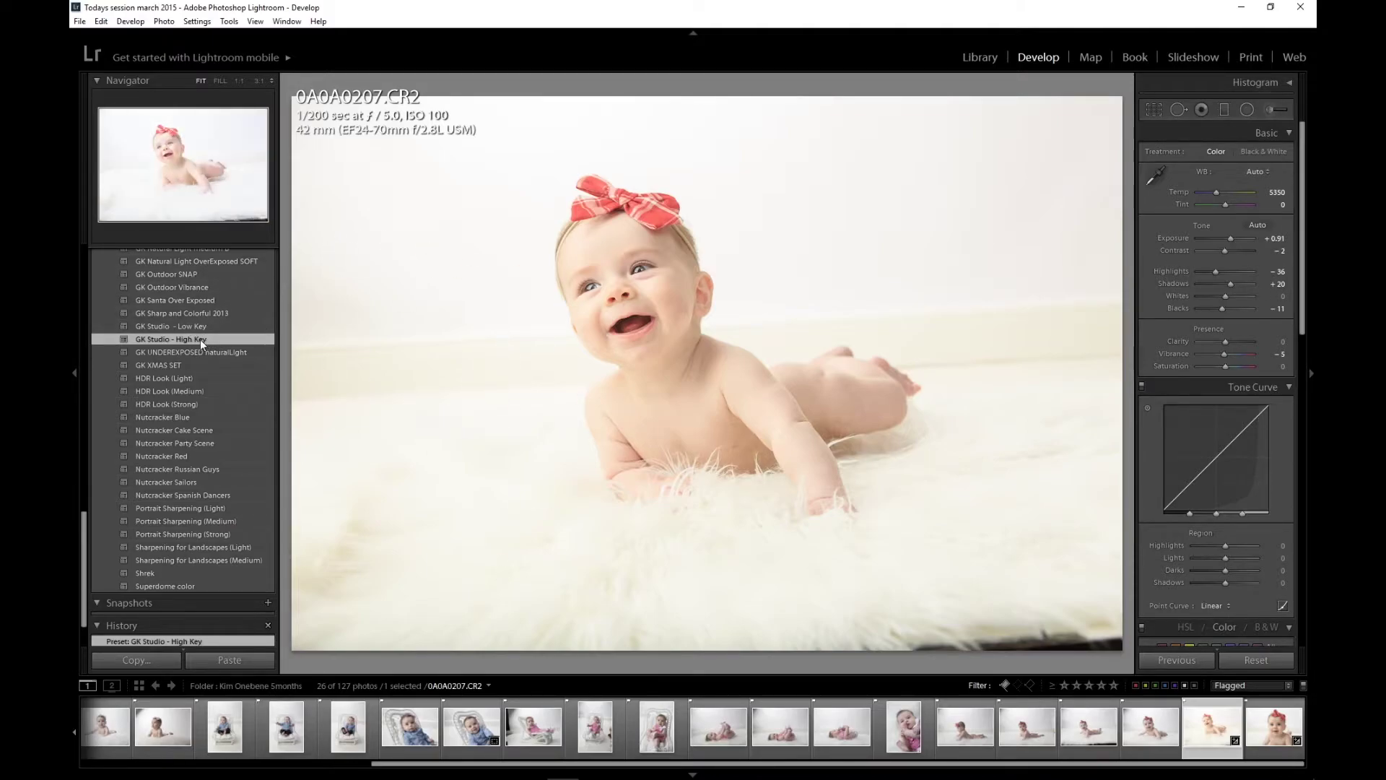
# - Sample the white balance from the baseboard behind the baby and reduce Exposure to +0.48
pyautogui.click(1158, 174)
pyautogui.click(737, 314)
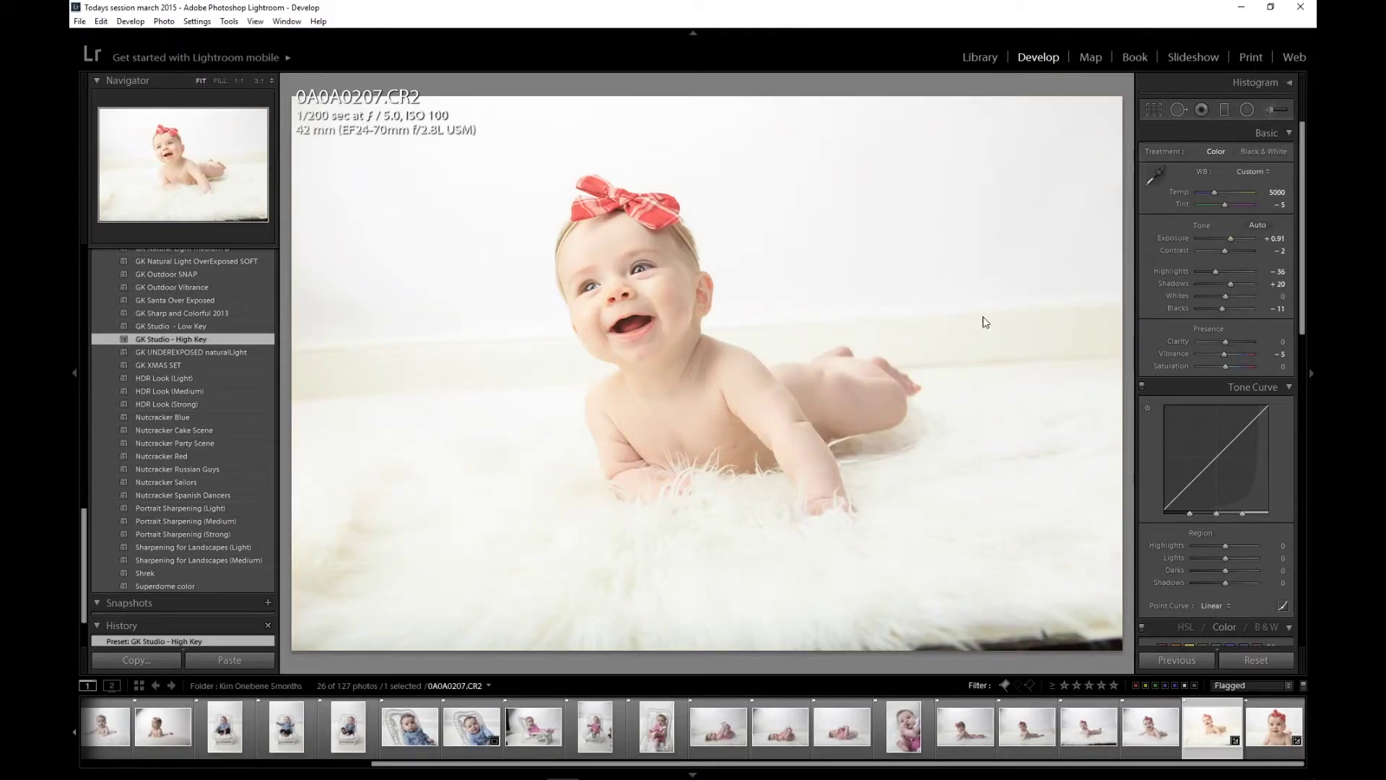
pyautogui.moveTo(1231, 237); pyautogui.dragTo(1228, 238)
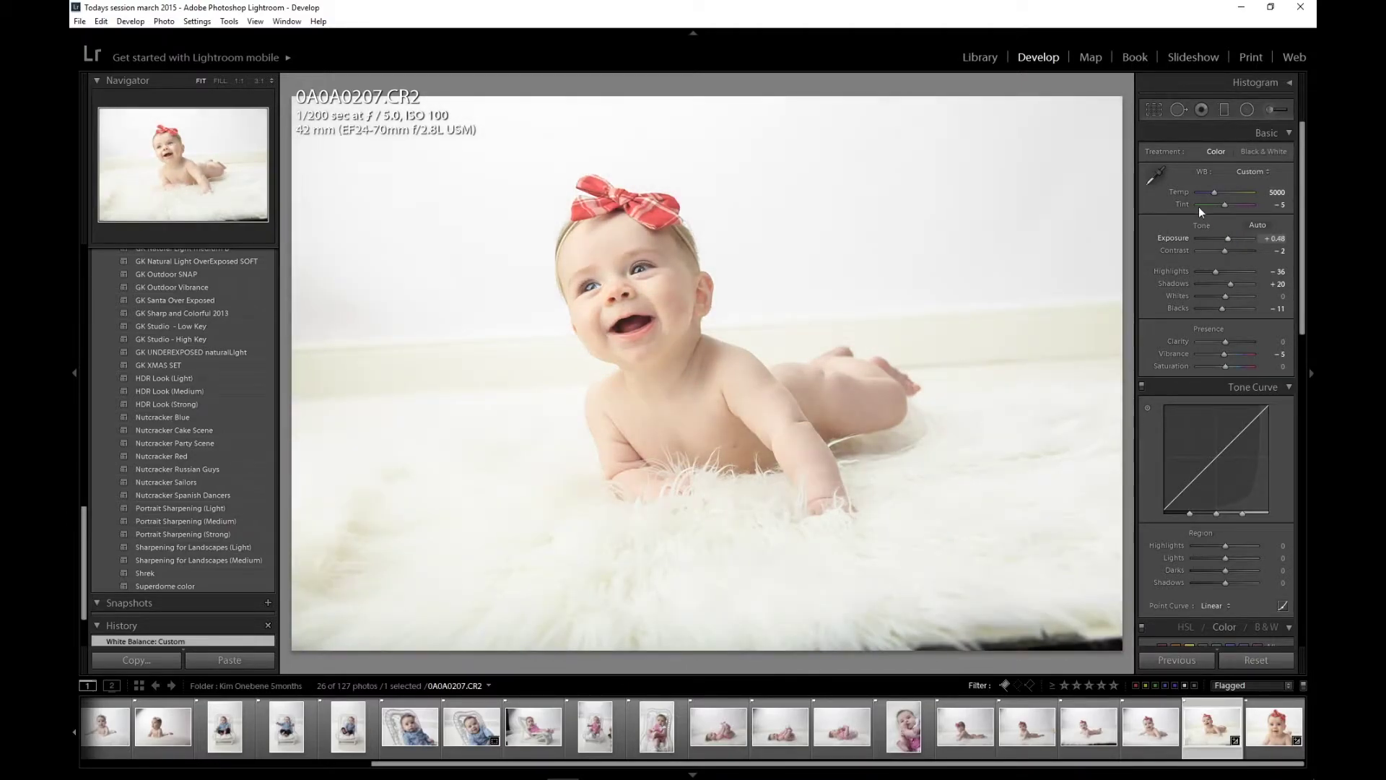
# - Sample the white balance from the white fur rug, and set Exposure to +0.24 and Contrast to -24
pyautogui.click(1156, 175)
pyautogui.click(668, 525)
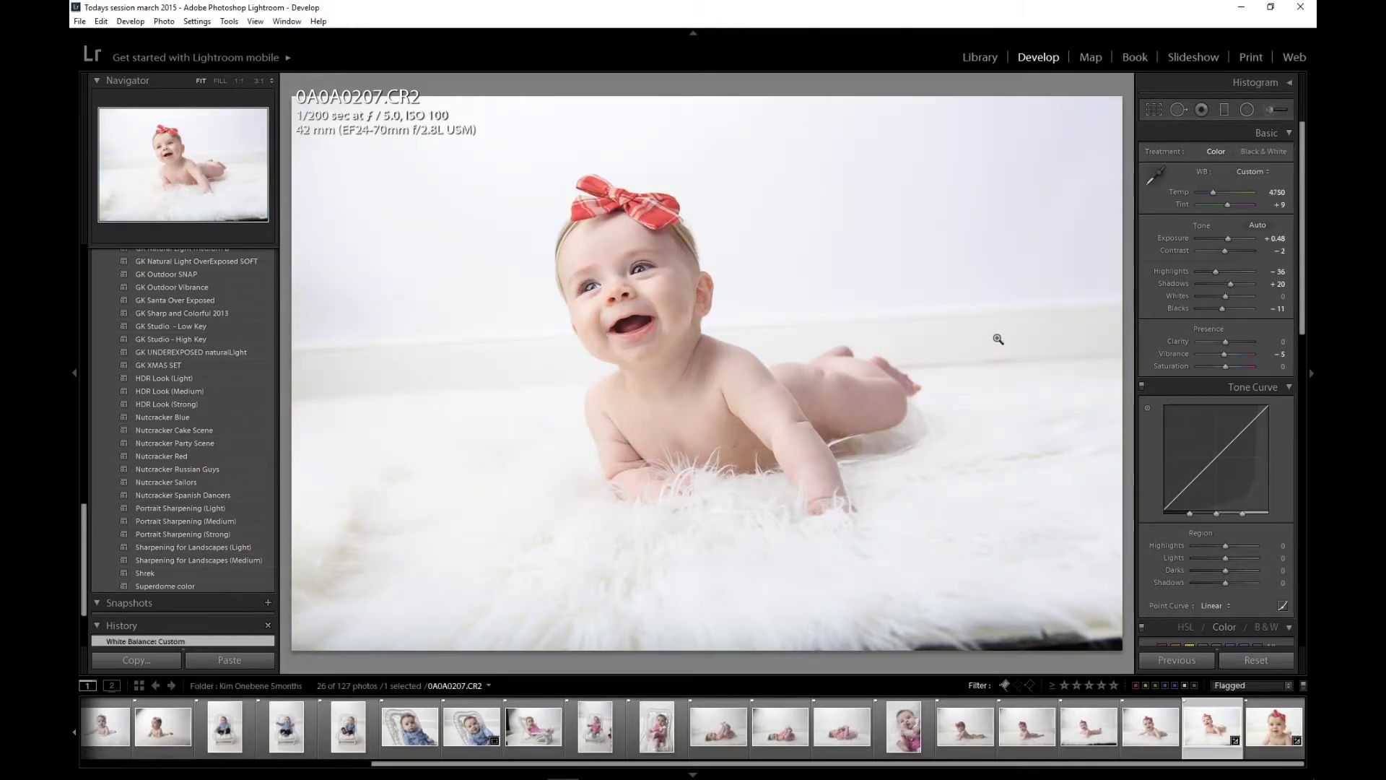
pyautogui.moveTo(1225, 250); pyautogui.dragTo(1229, 237)
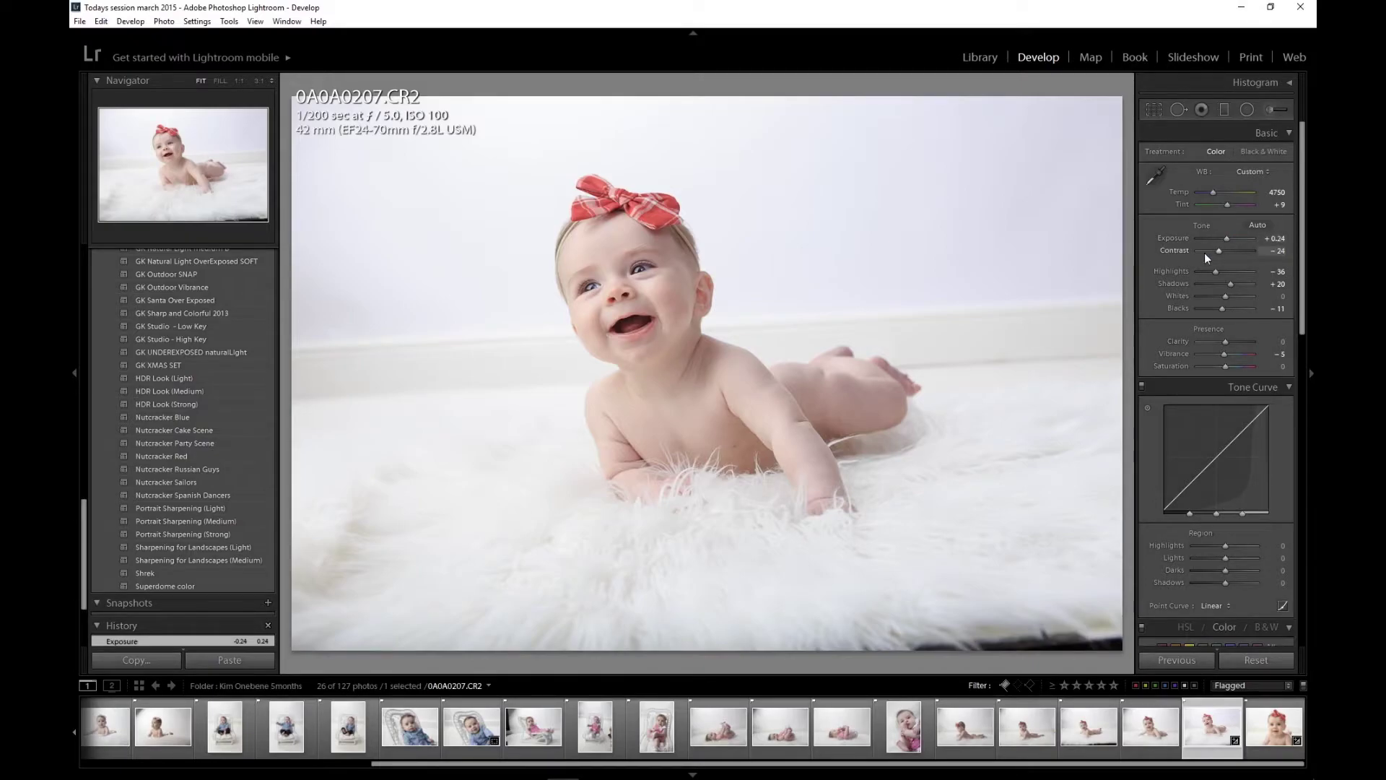
# - Synchronize the develop settings of 0A0A0207 to all 26 flagged photos, leaving out Spot Removal and Crop
pyautogui.press('g')
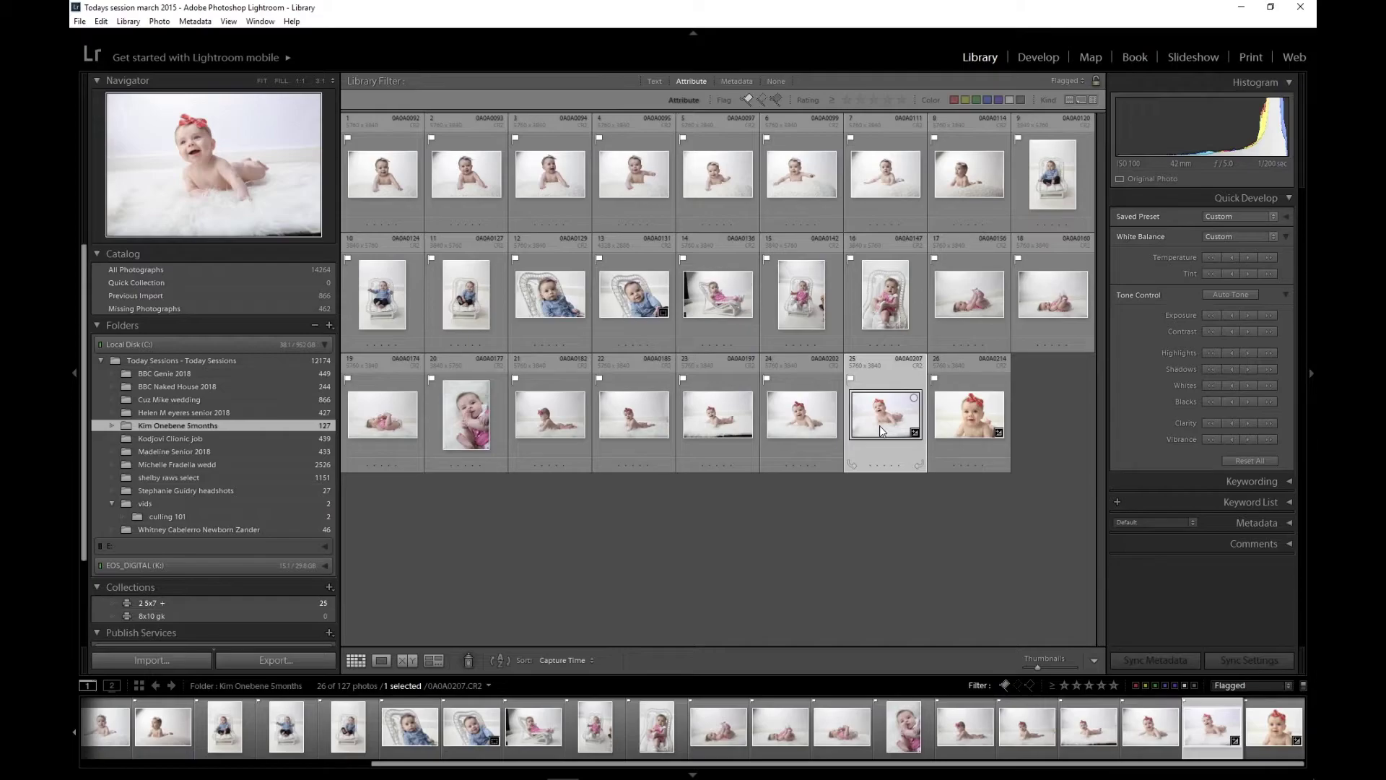
pyautogui.hotkey('ctrl', 'a')
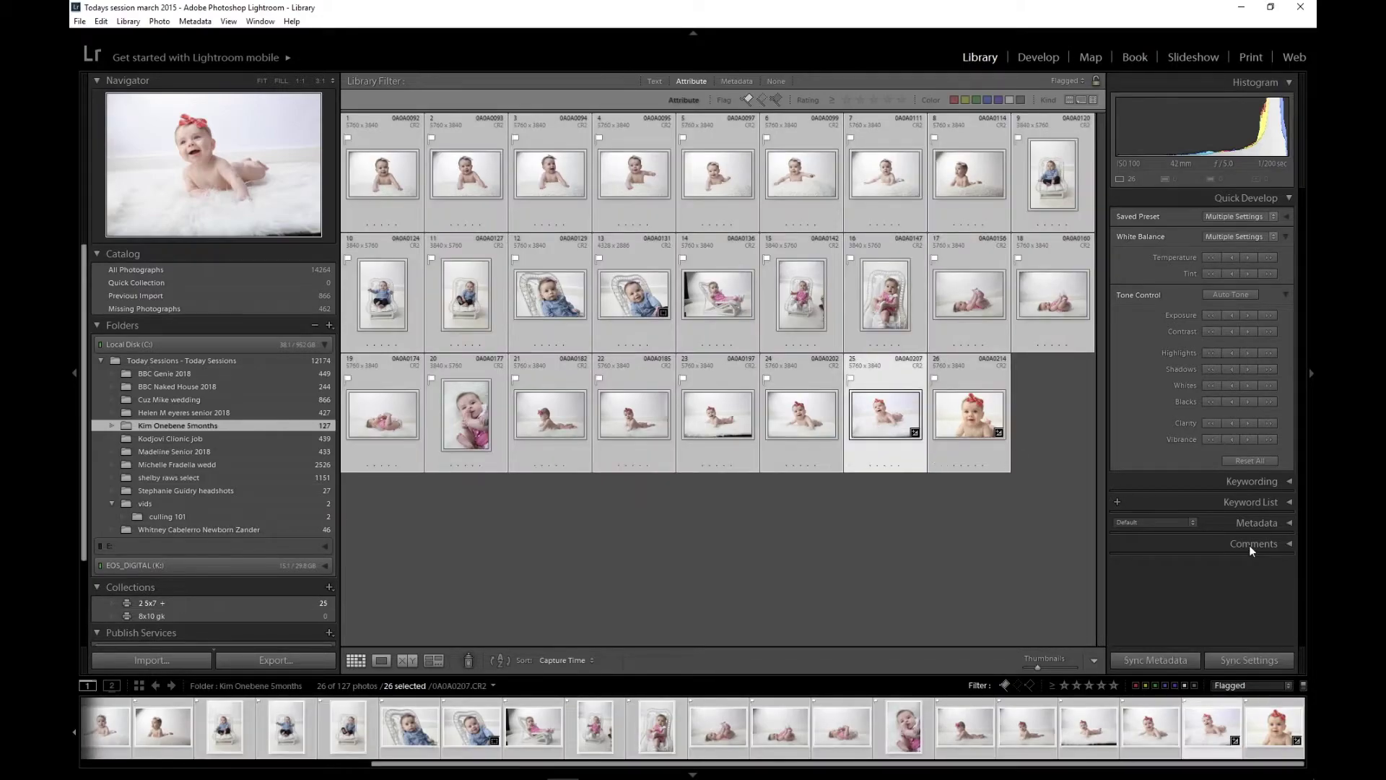
pyautogui.click(1242, 658)
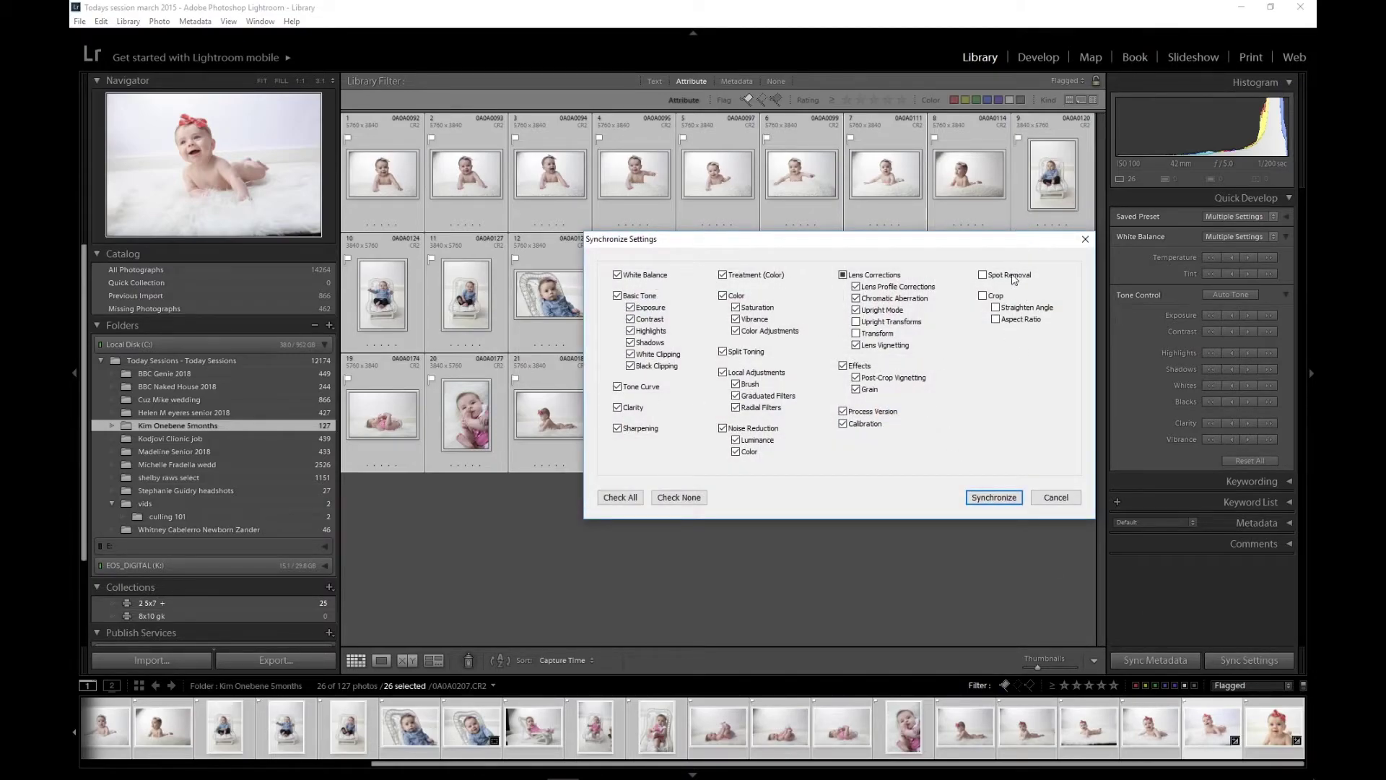
pyautogui.click(992, 497)
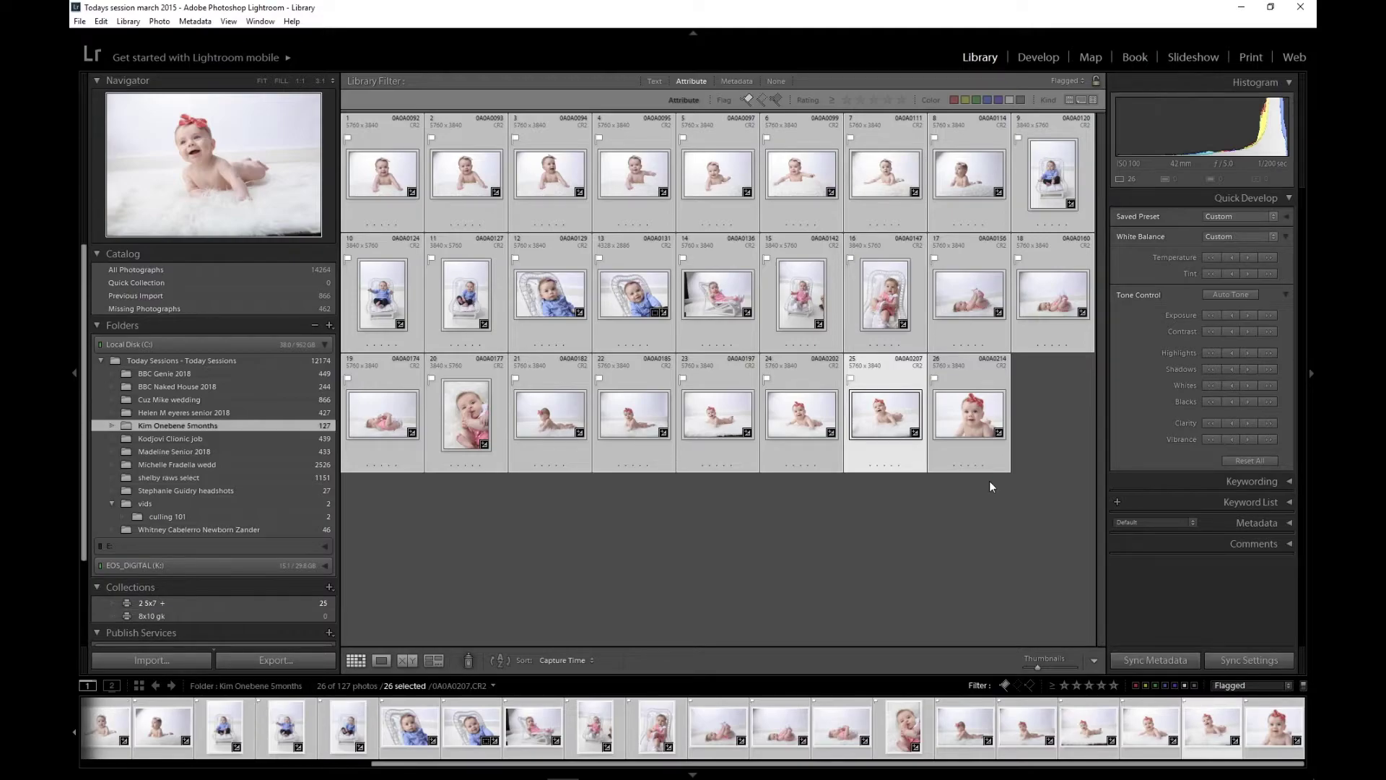
# - Apply the Level Upright lens correction to all 26 selected photos with Auto Sync, and return to the grid with nothing selected
pyautogui.press('d')
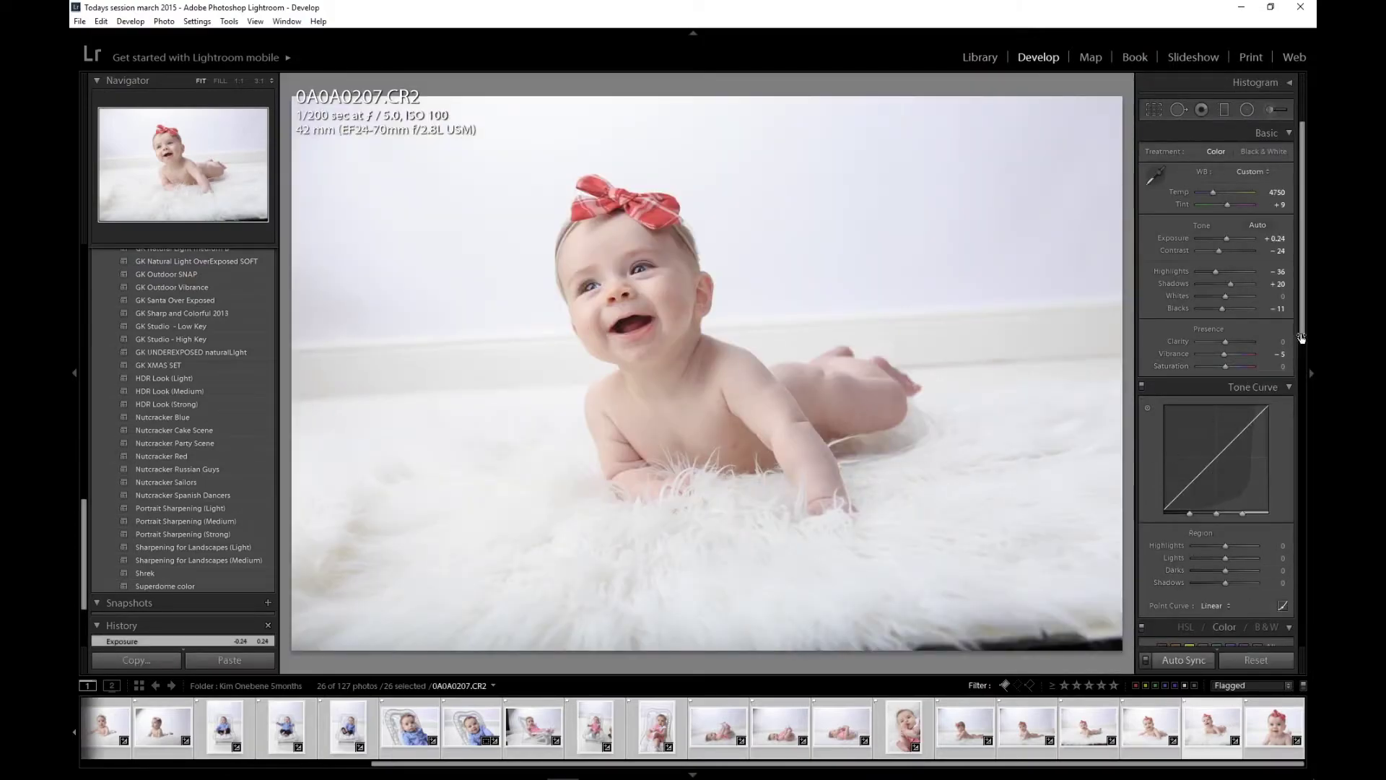
pyautogui.moveTo(1302, 331); pyautogui.dragTo(1289, 641)
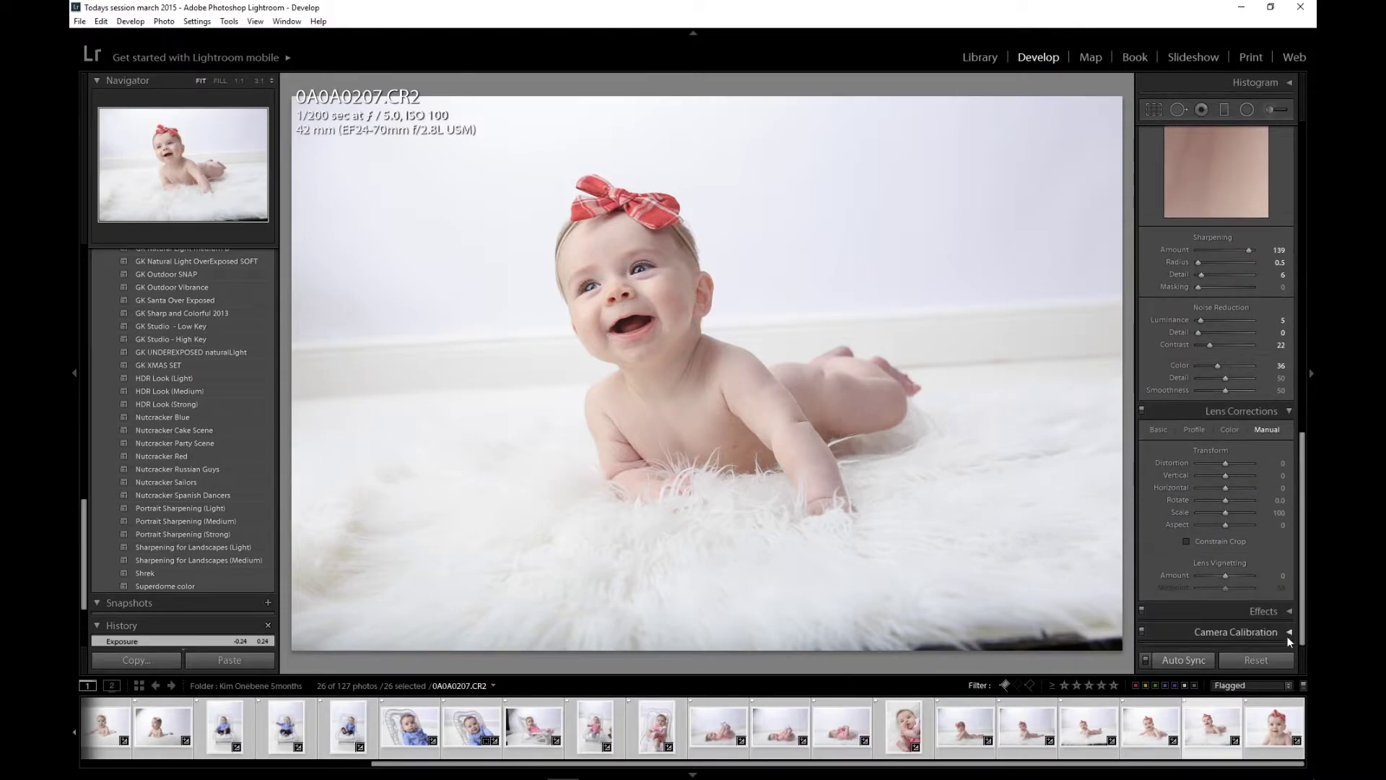
pyautogui.click(1159, 429)
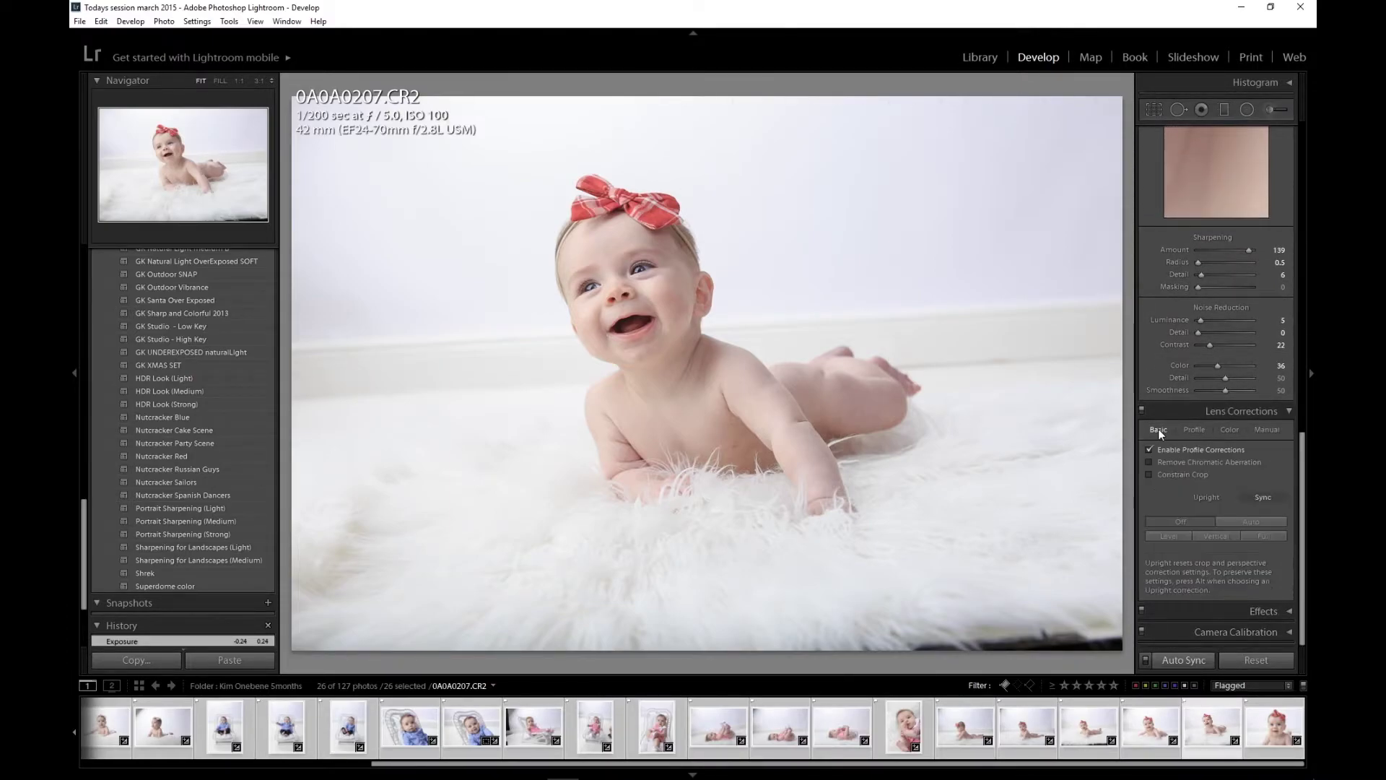
pyautogui.click(1176, 535)
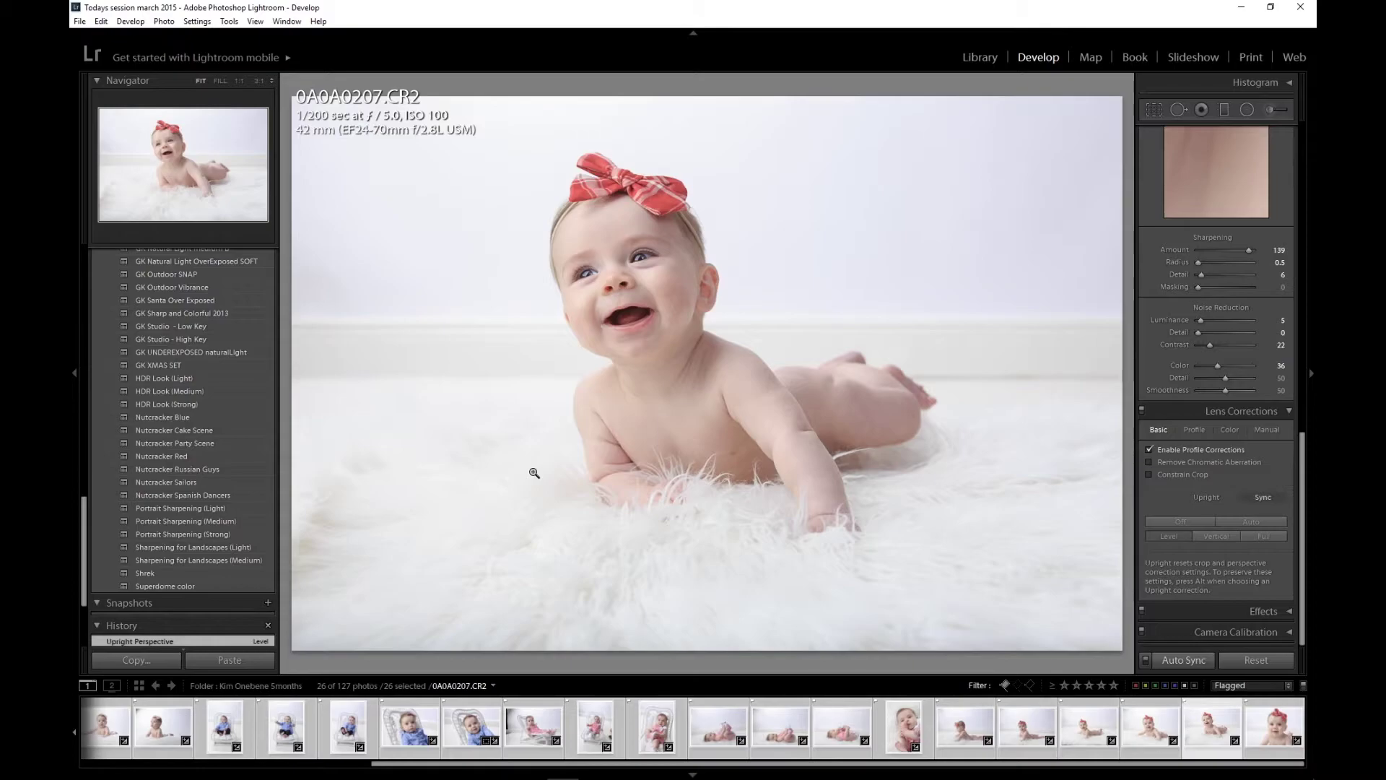
pyautogui.press('g')
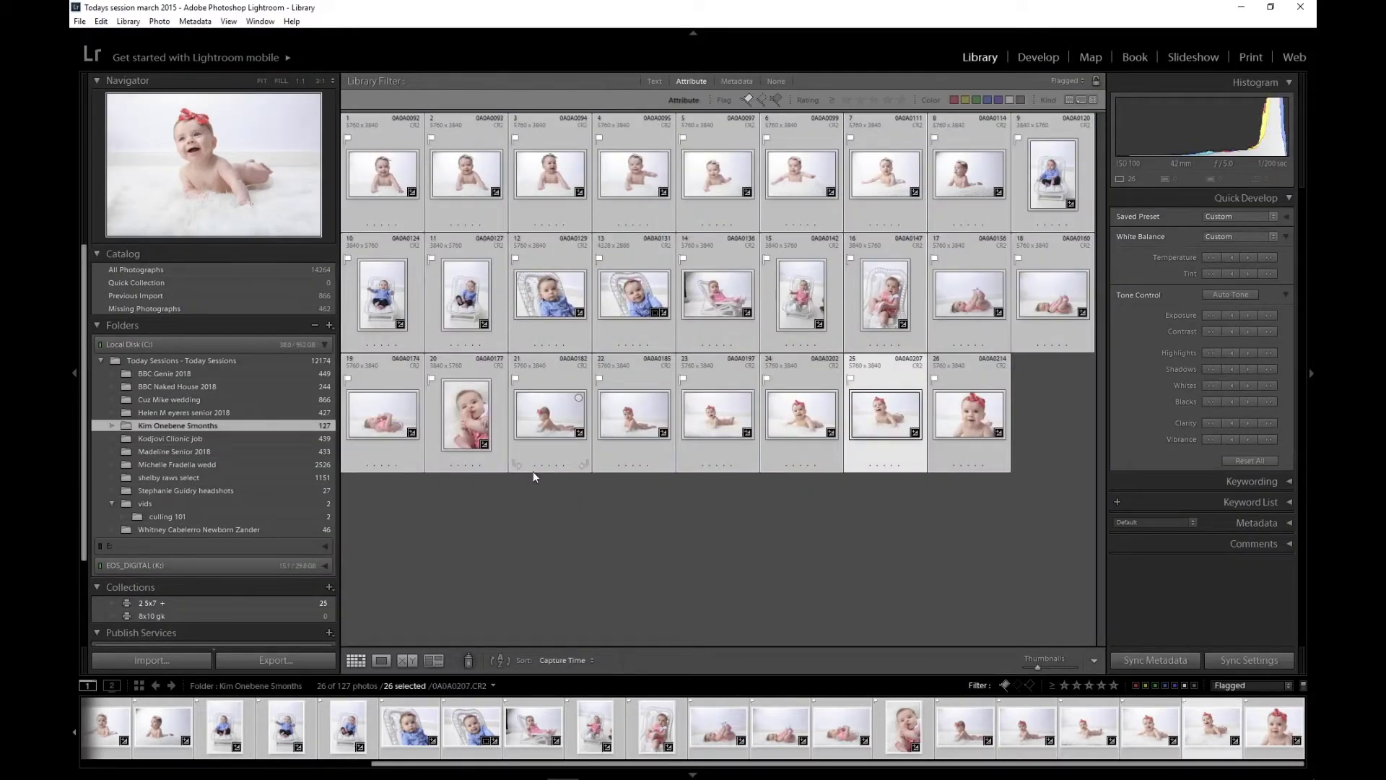
pyautogui.click(586, 521)
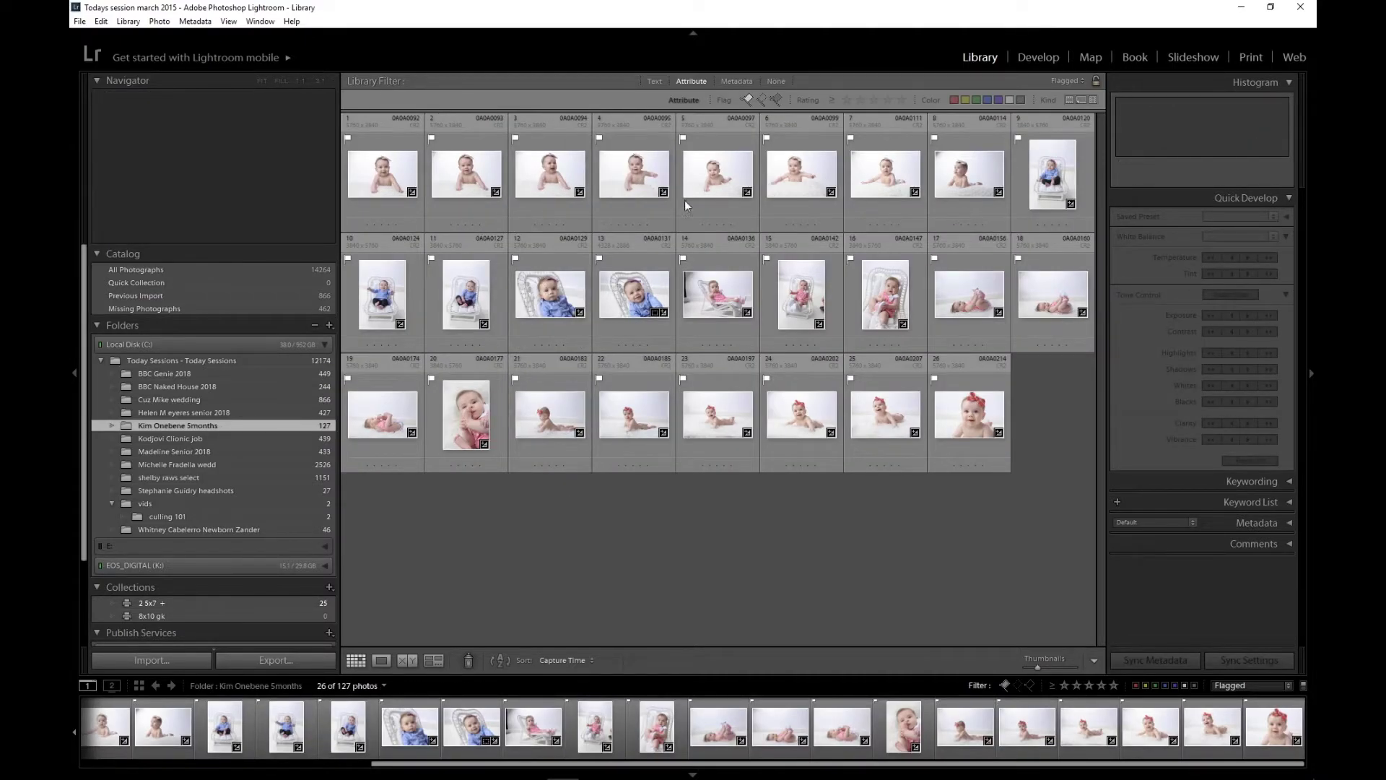
# - Crop photo 0A0A0099 slightly tighter around the baby at the original aspect ratio, and return to the grid
pyautogui.click(789, 189)
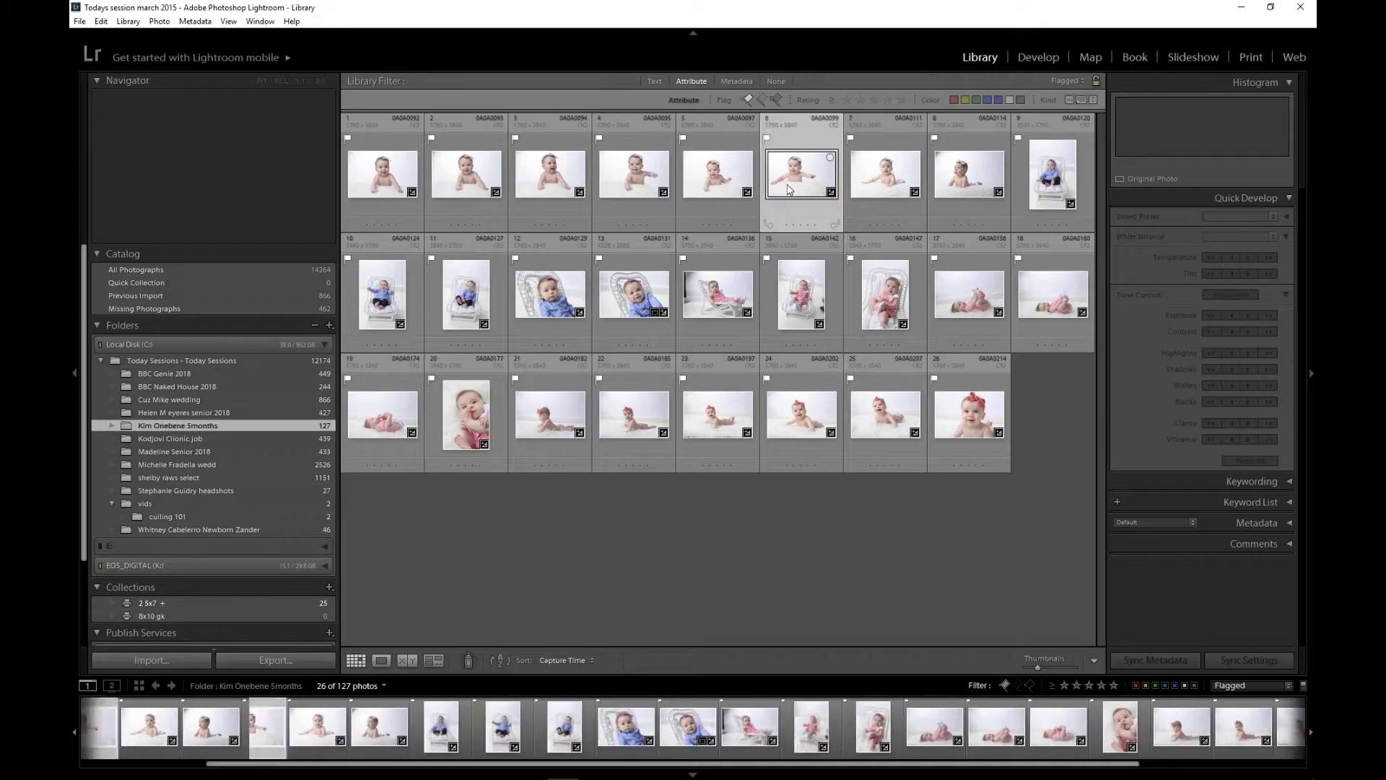
pyautogui.press('d')
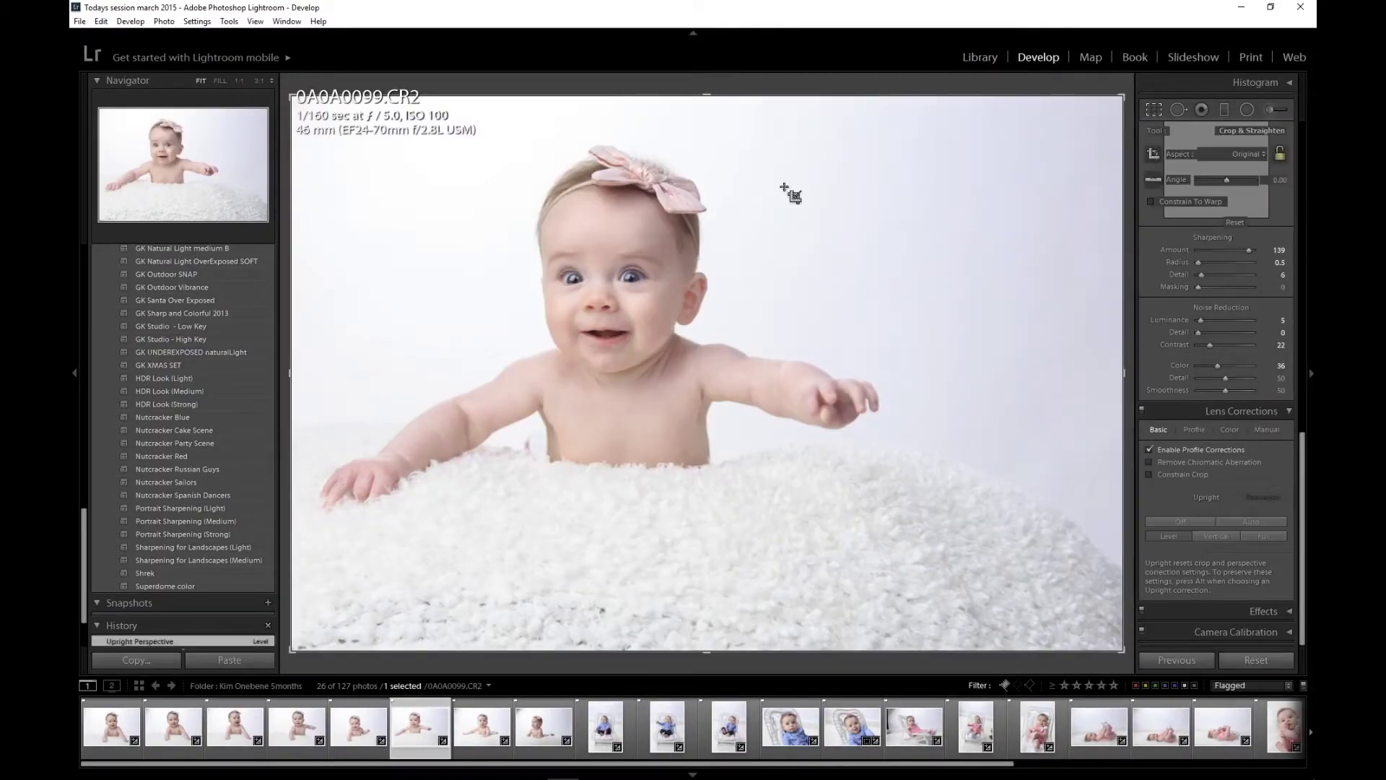
pyautogui.press('r')
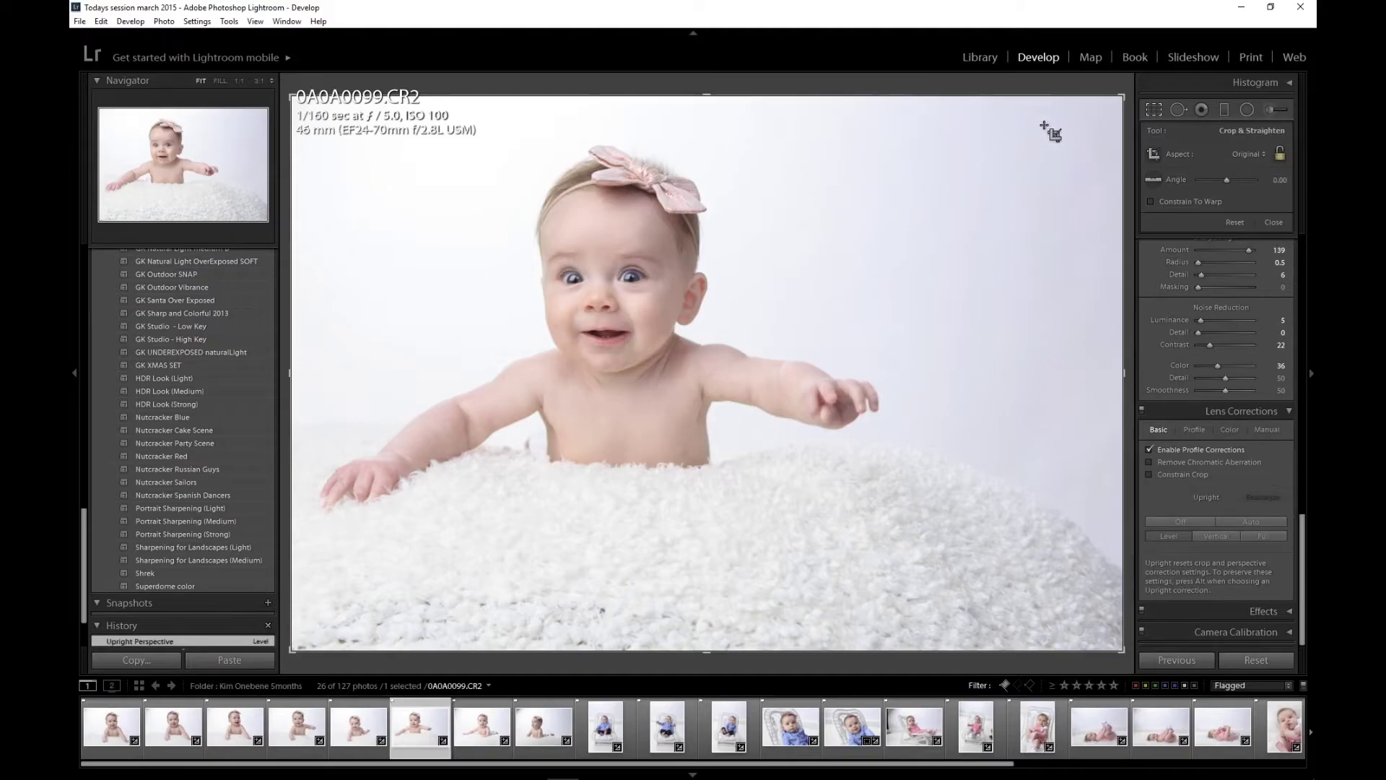
pyautogui.moveTo(1118, 101); pyautogui.dragTo(1036, 153)
pyautogui.moveTo(775, 284); pyautogui.dragTo(816, 358)
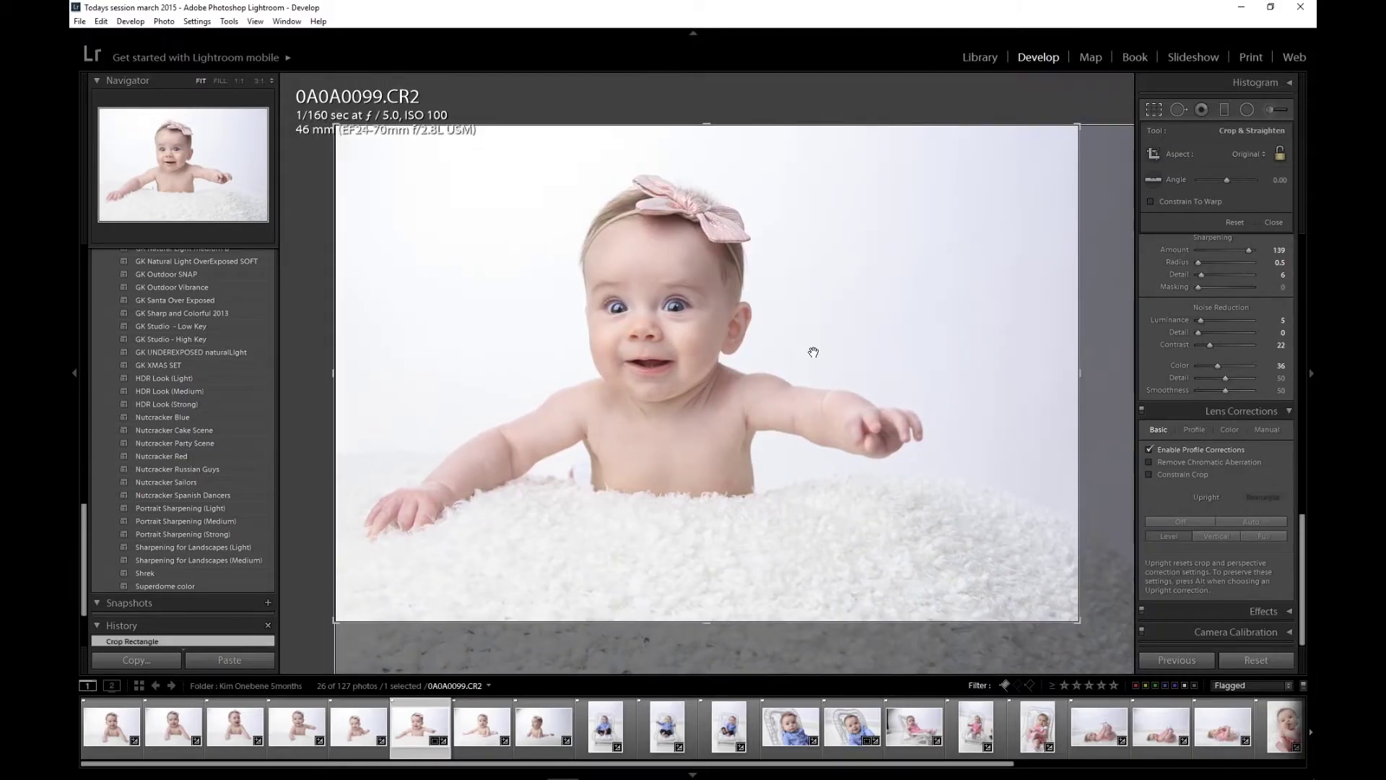
pyautogui.press('e')
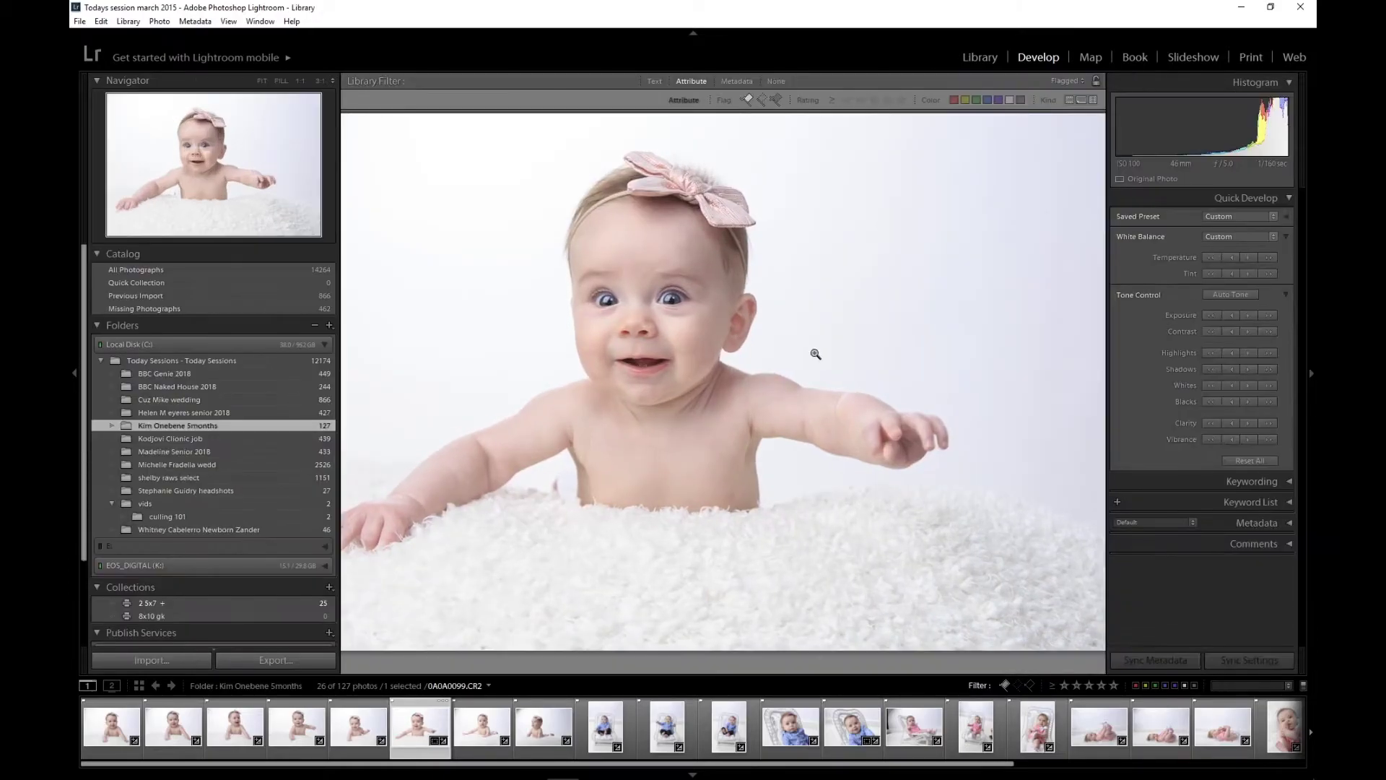
pyautogui.press('g')
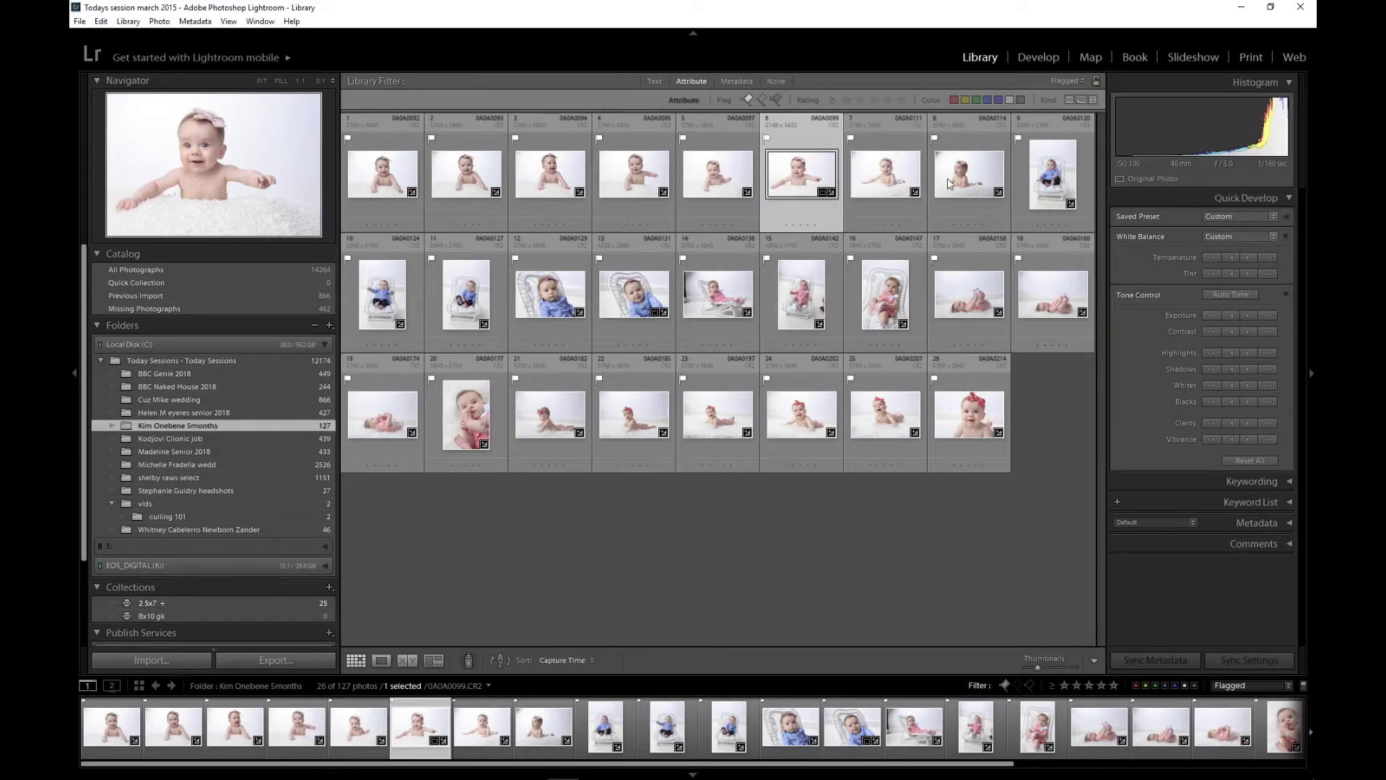
# - Straighten photo 0A0A0120 to a crop angle of about -4.33, crop it slightly tighter around the wicker chair, and return to the grid
pyautogui.click(1064, 192)
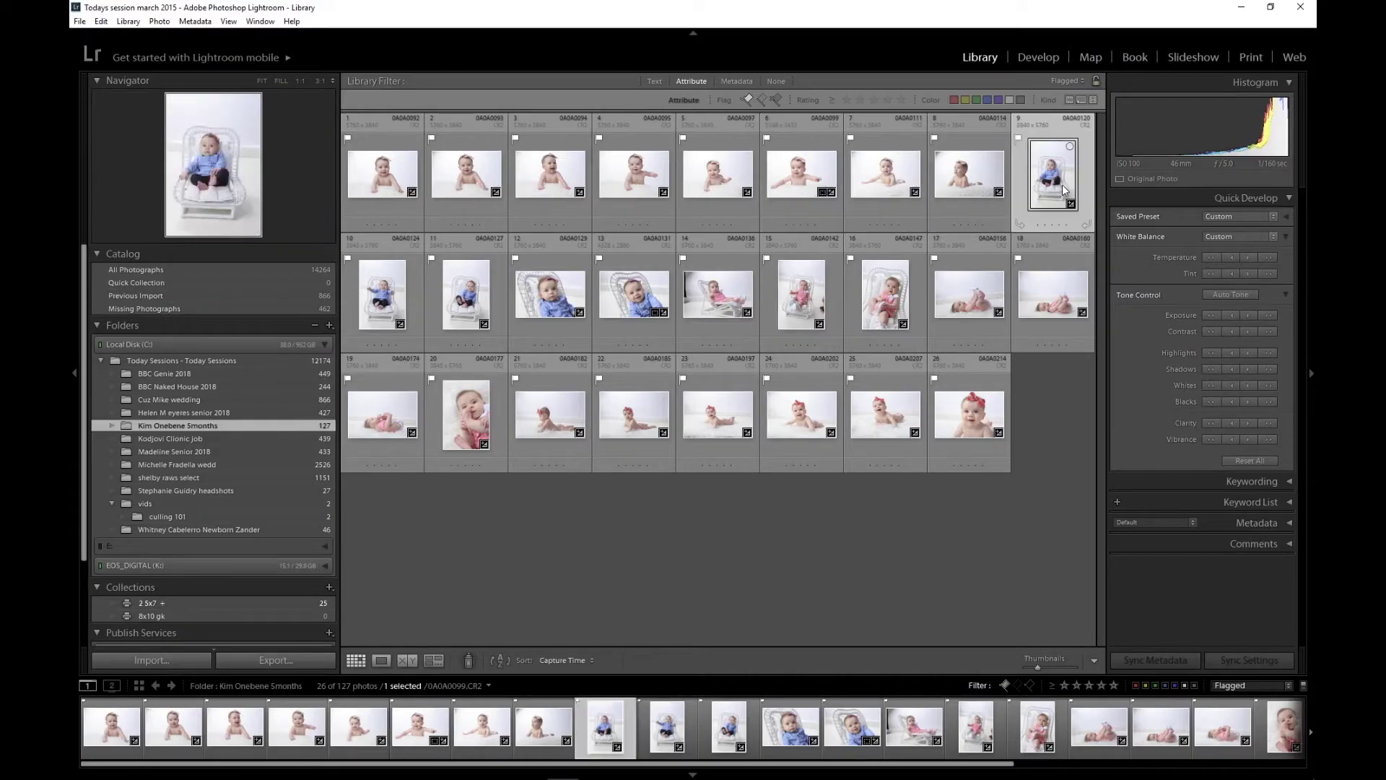
pyautogui.press('d')
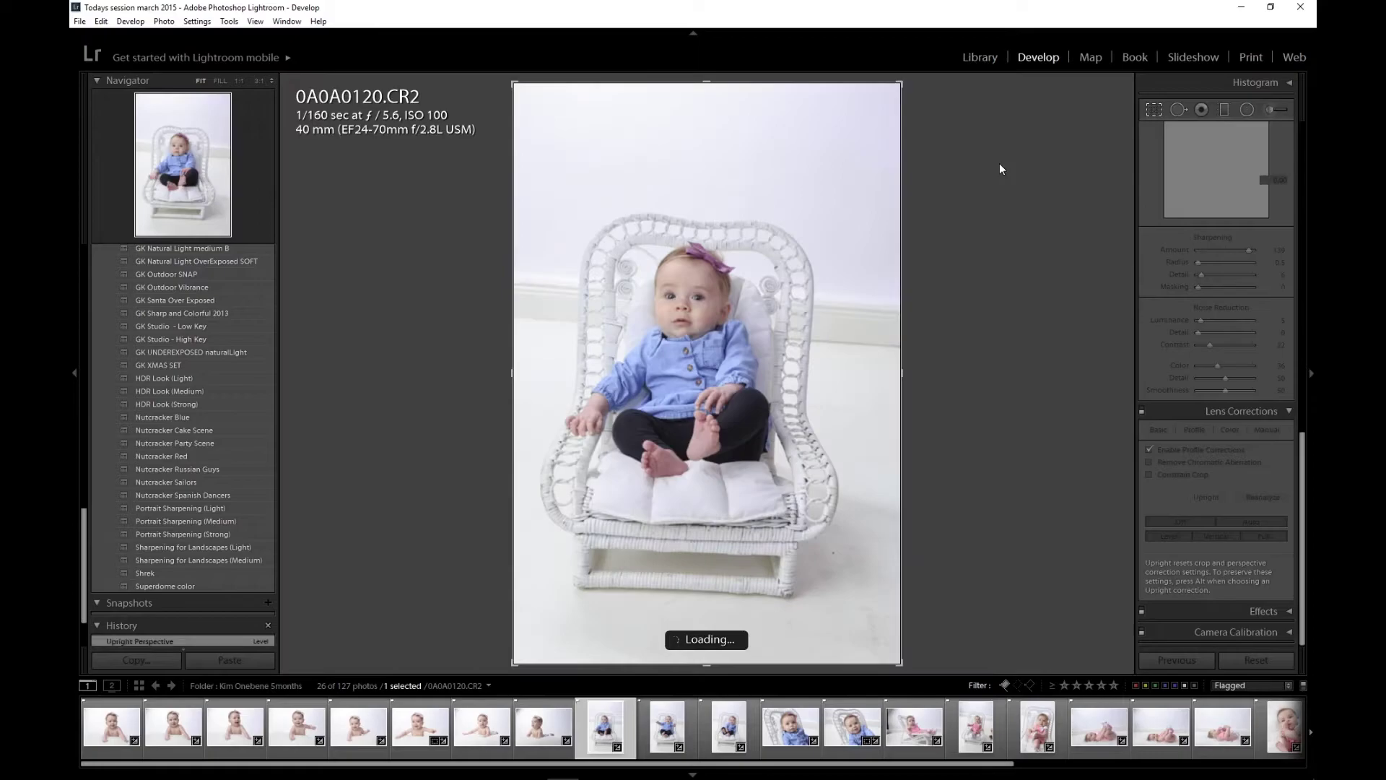
pyautogui.press('r')
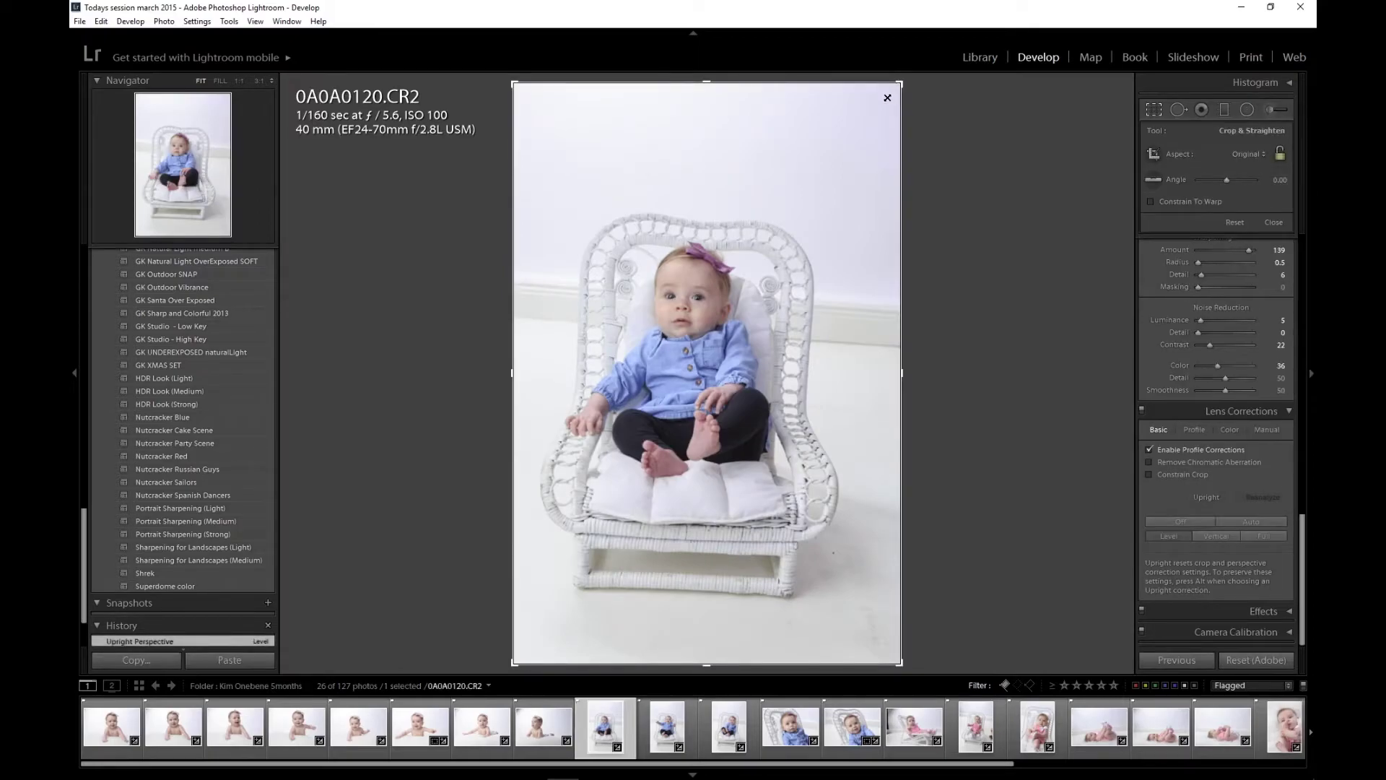
pyautogui.moveTo(887, 98); pyautogui.dragTo(883, 80)
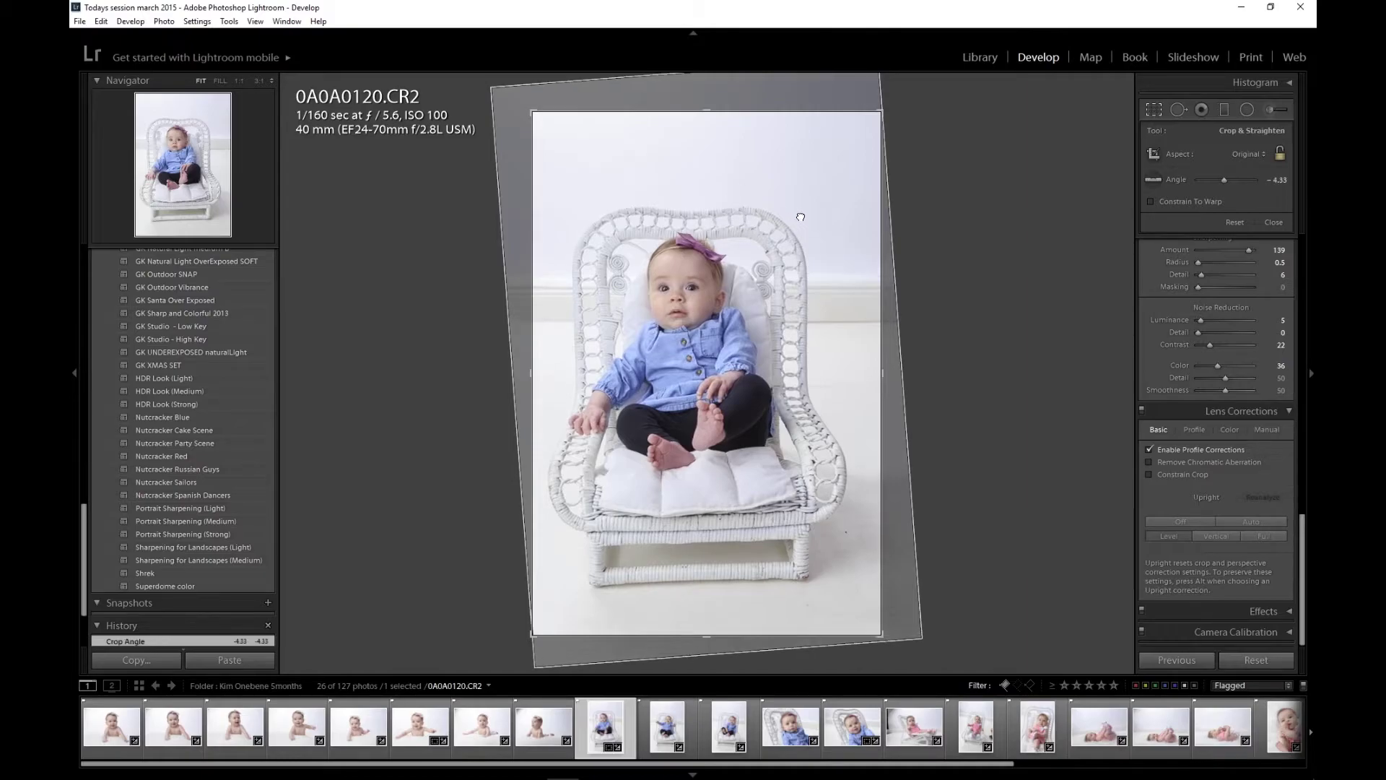
pyautogui.moveTo(881, 111); pyautogui.dragTo(876, 123)
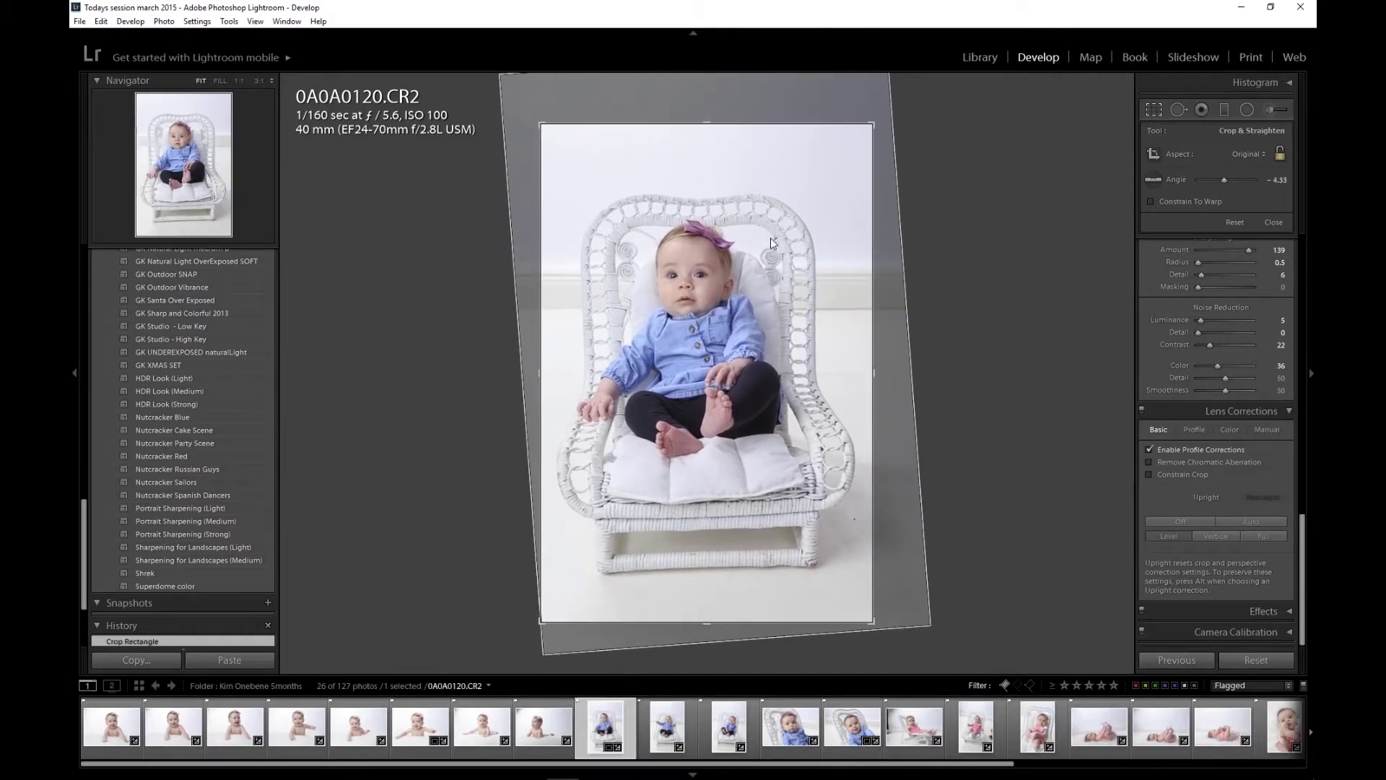
pyautogui.press('Return')
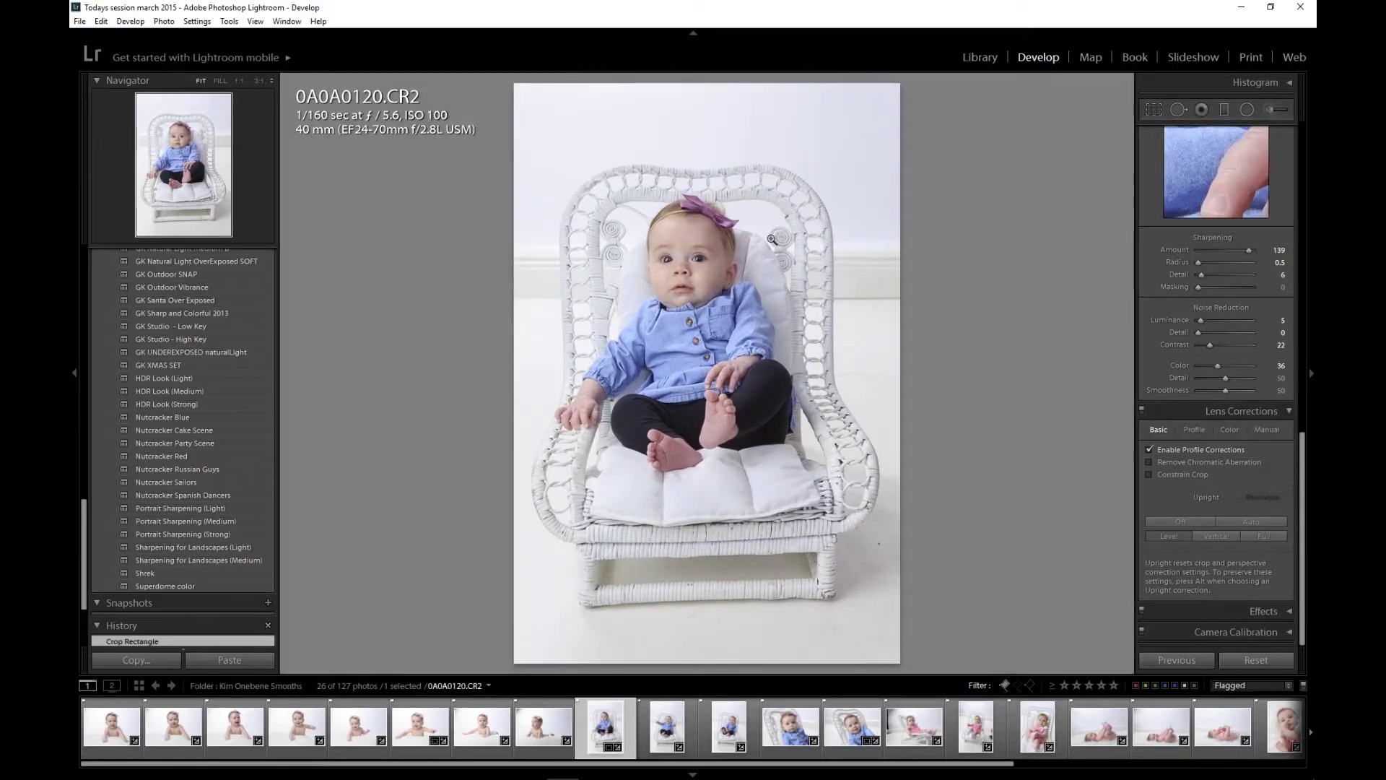
pyautogui.press('g')
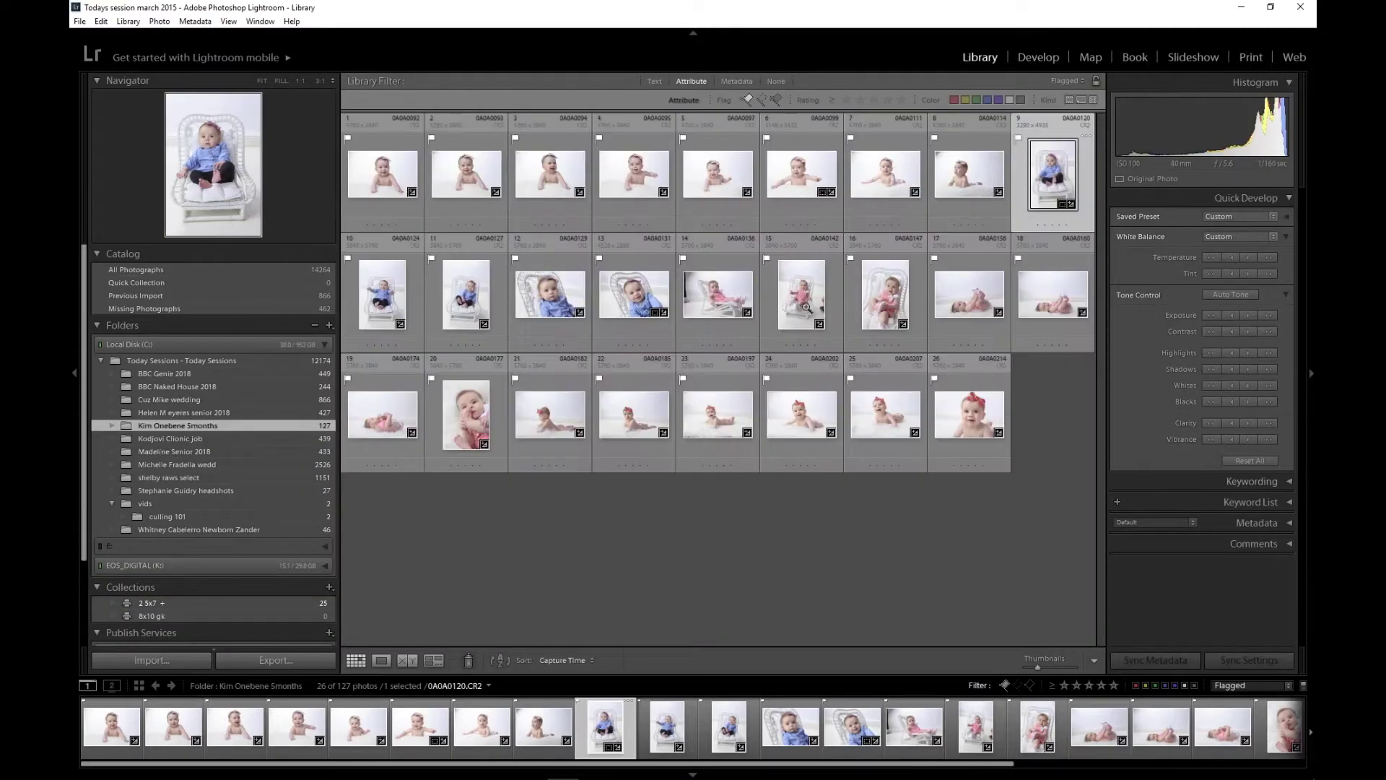
# - Straighten the tilted baseboard in photo 0A0A0124 with a crop angle of about -3.18
pyautogui.click(388, 301)
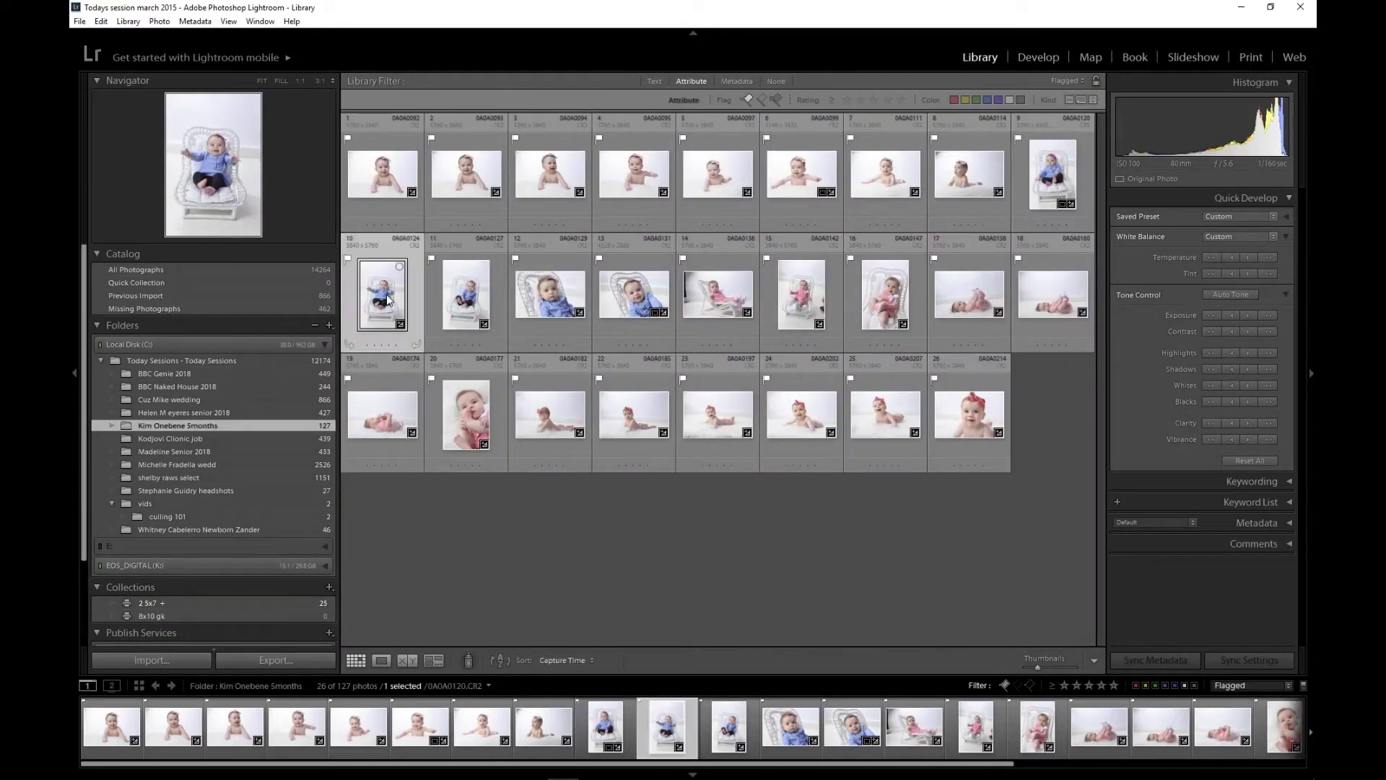
pyautogui.press('d')
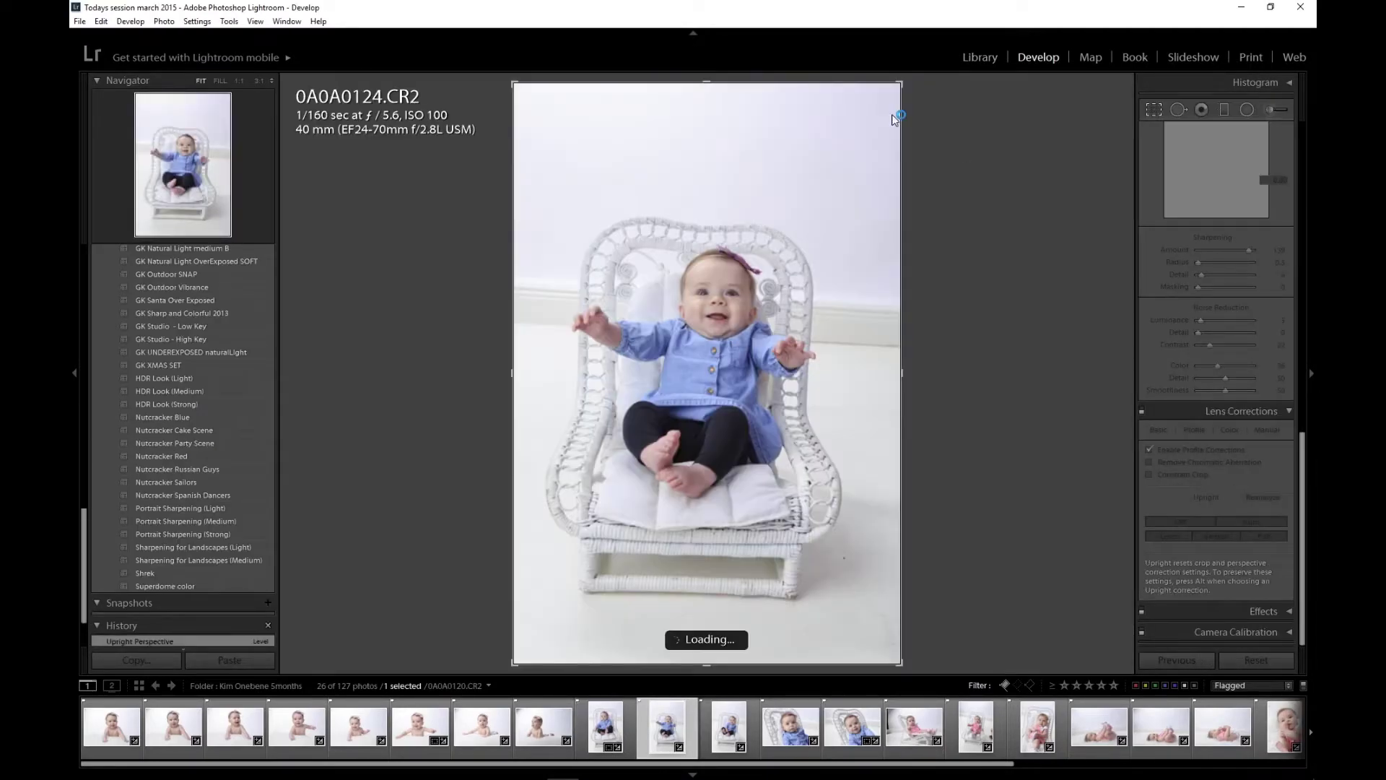
pyautogui.moveTo(883, 93)
pyautogui.mouseDown()
pyautogui.moveTo(899, 98)
pyautogui.moveTo(889, 85)
pyautogui.mouseUp()
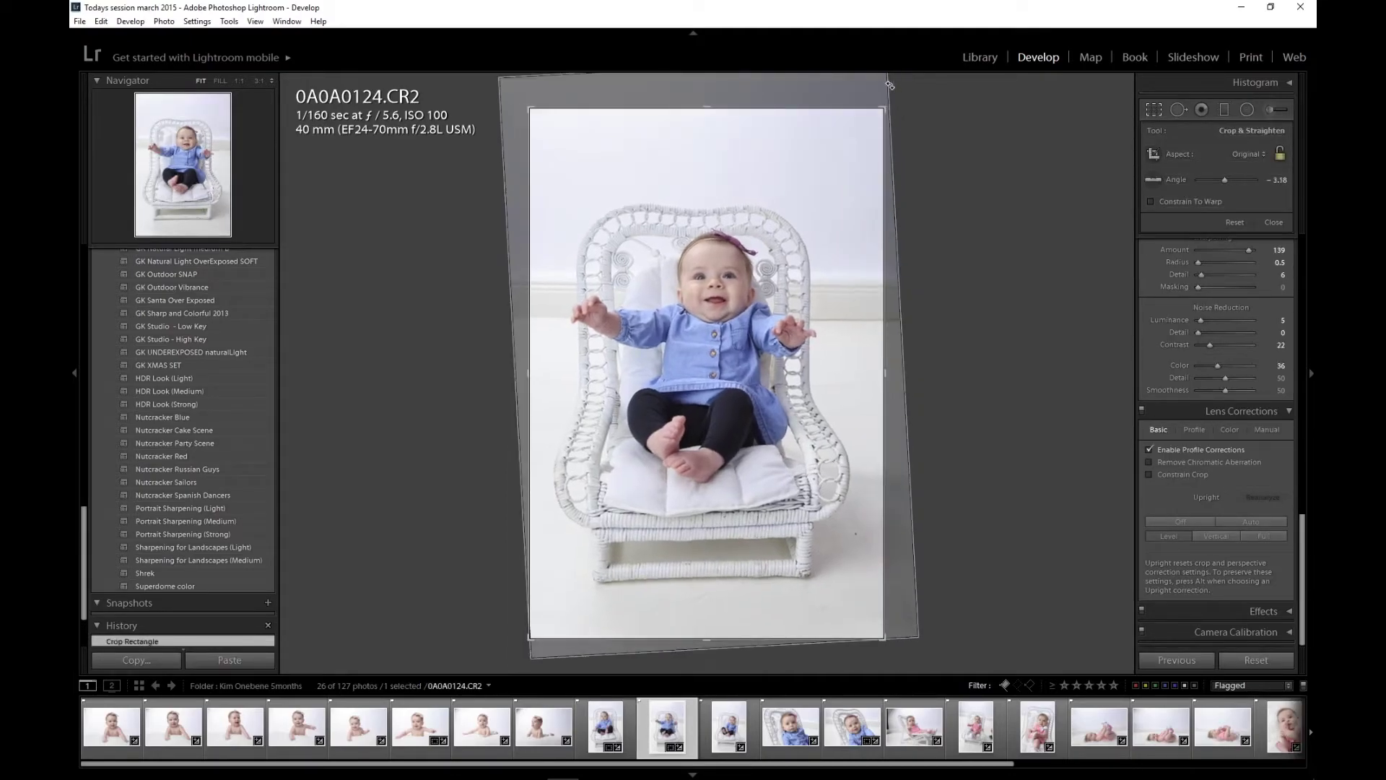
pyautogui.press('Return')
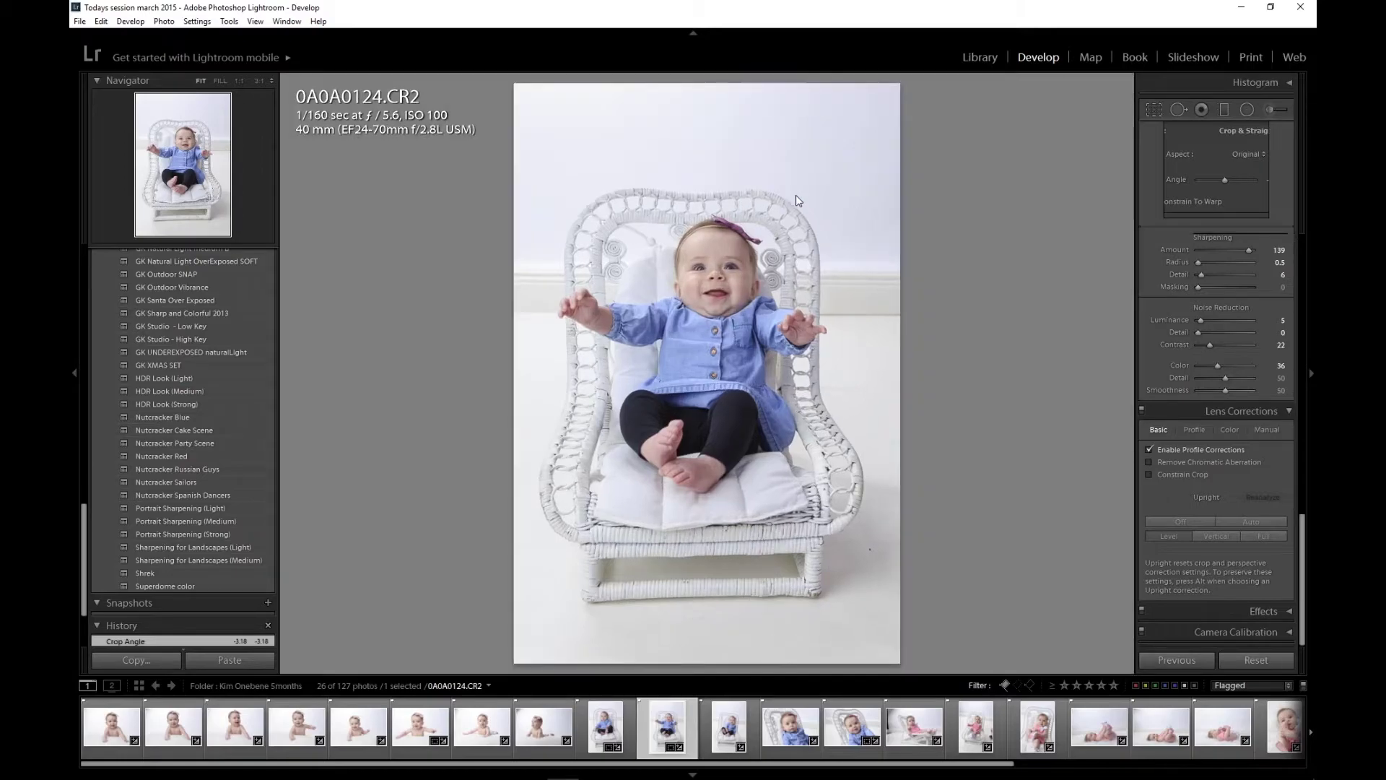
# - Crop photo 0A0A0124 tighter around the wicker chair and adjust its crop angle to about -2.41
pyautogui.press('r')
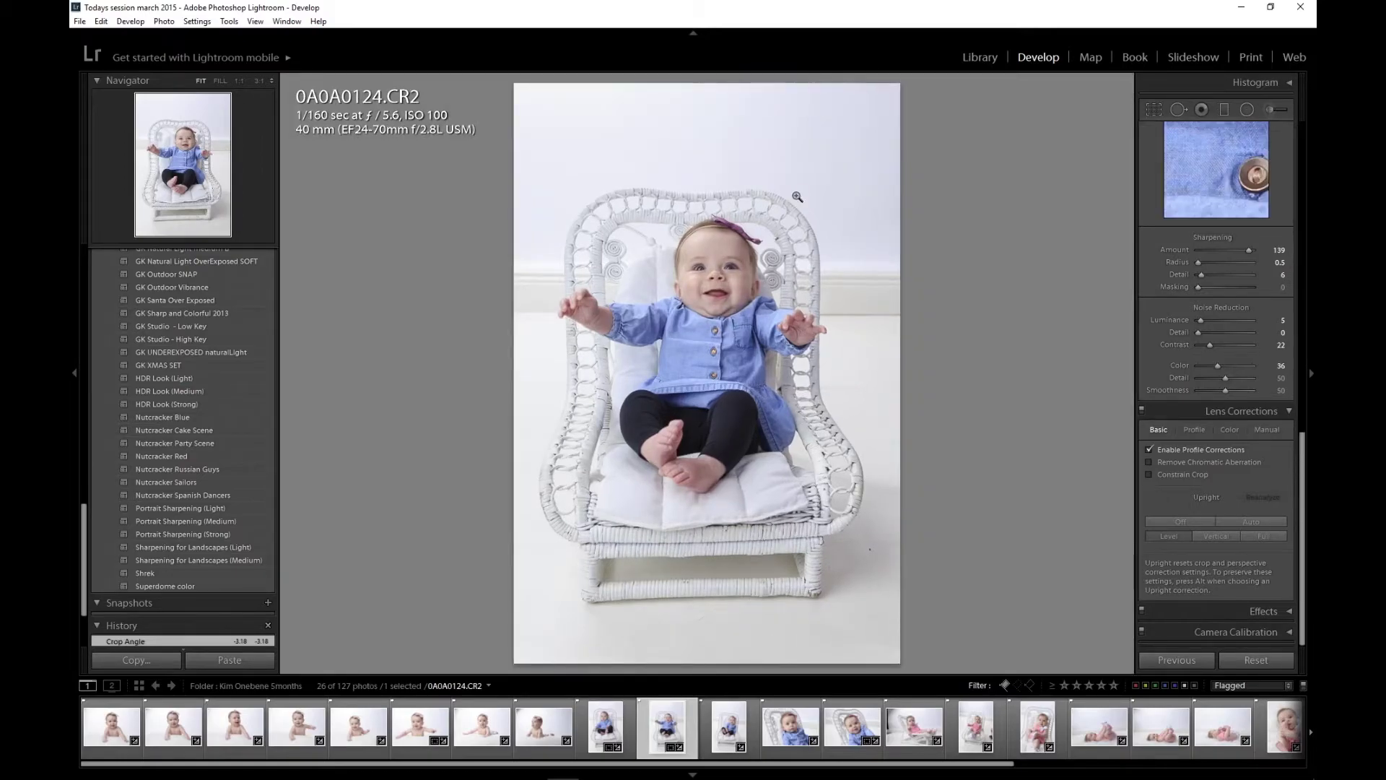
pyautogui.moveTo(874, 124); pyautogui.dragTo(860, 145)
pyautogui.moveTo(766, 211); pyautogui.dragTo(754, 245)
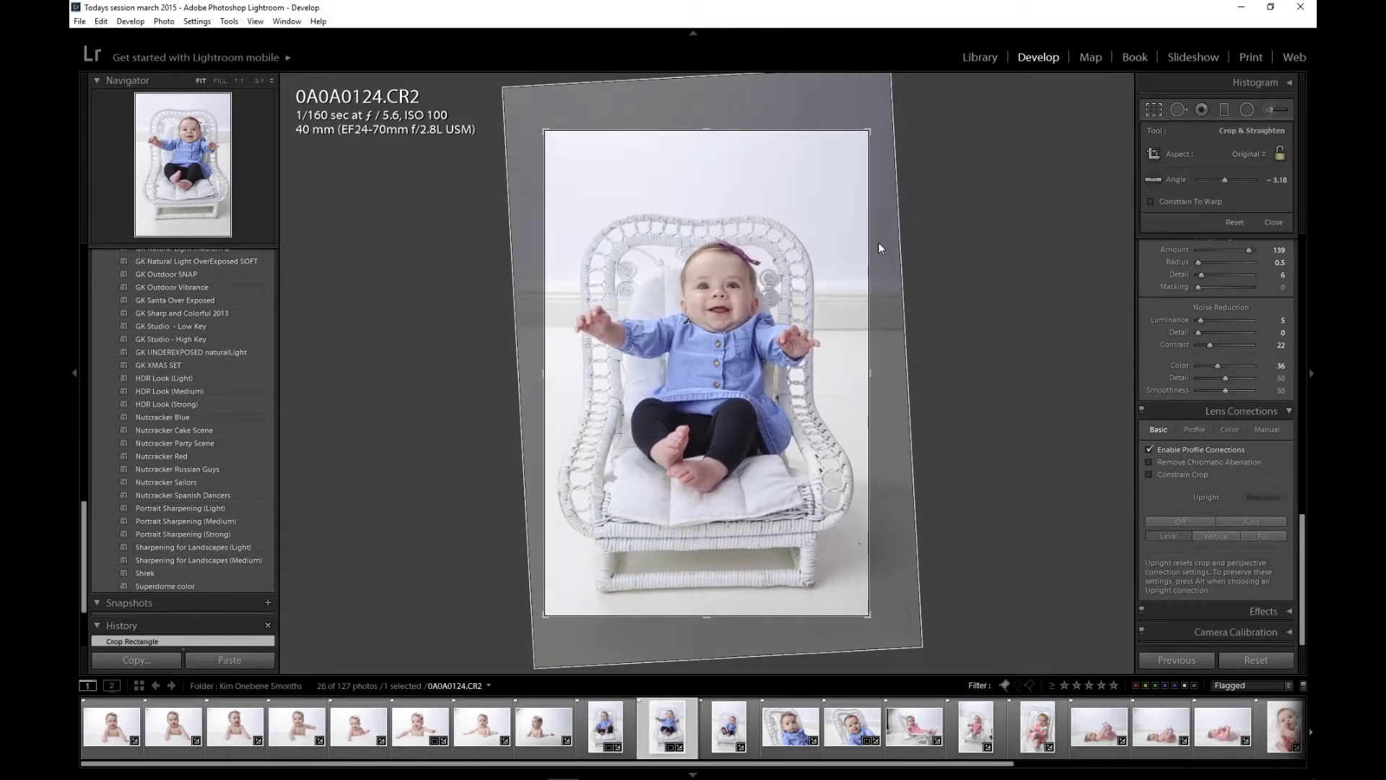
pyautogui.moveTo(879, 248); pyautogui.dragTo(916, 242)
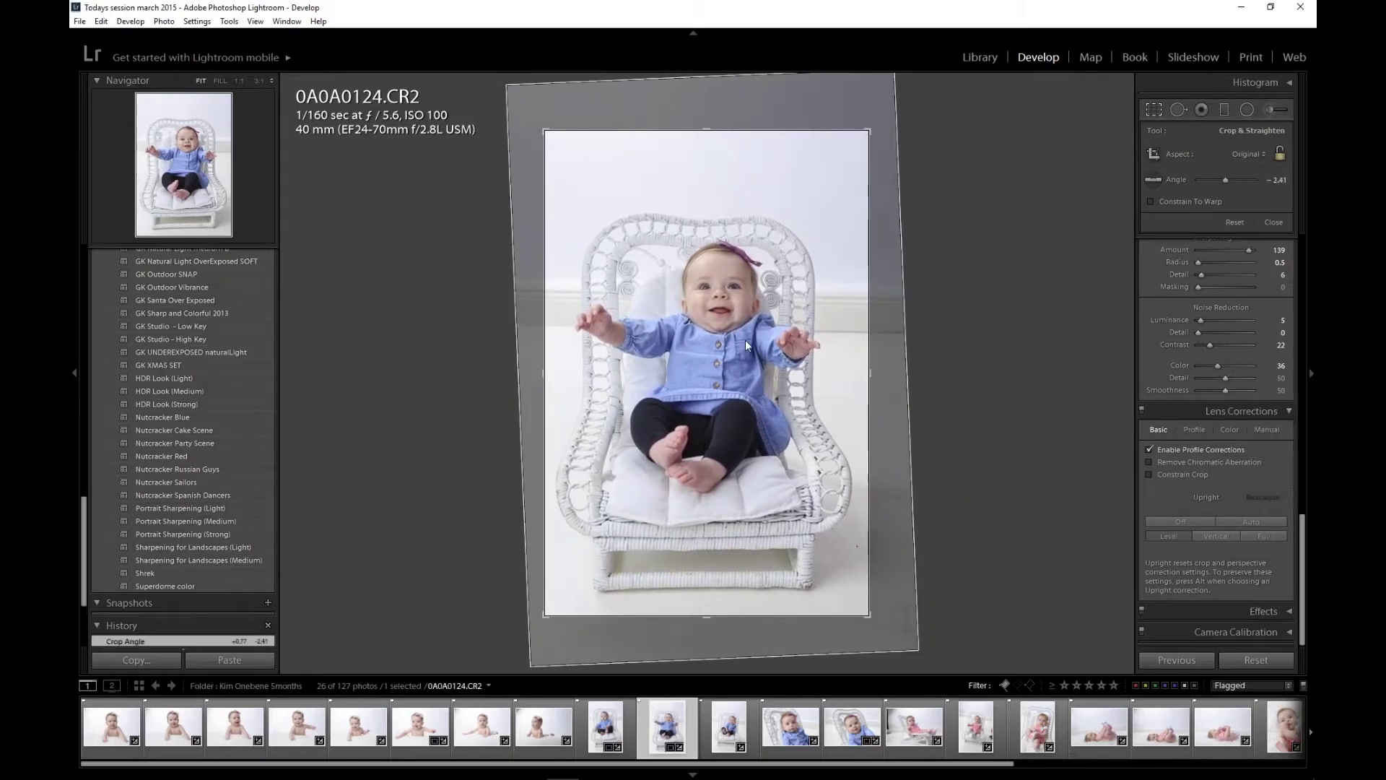
pyautogui.press('r')
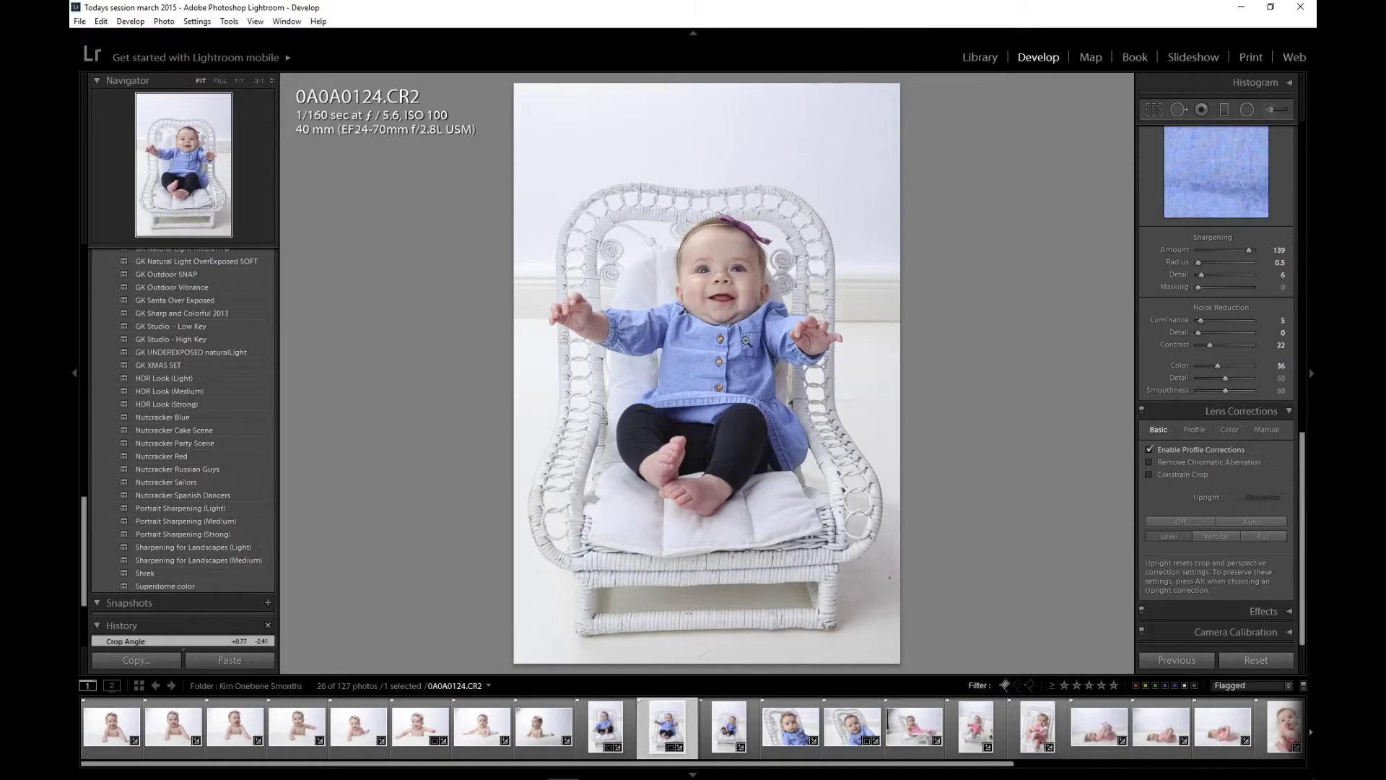
# - Straighten photo 0A0A0127 to a crop angle of about -5.20, crop it tighter around the chair, and return to the grid
pyautogui.press('Right')
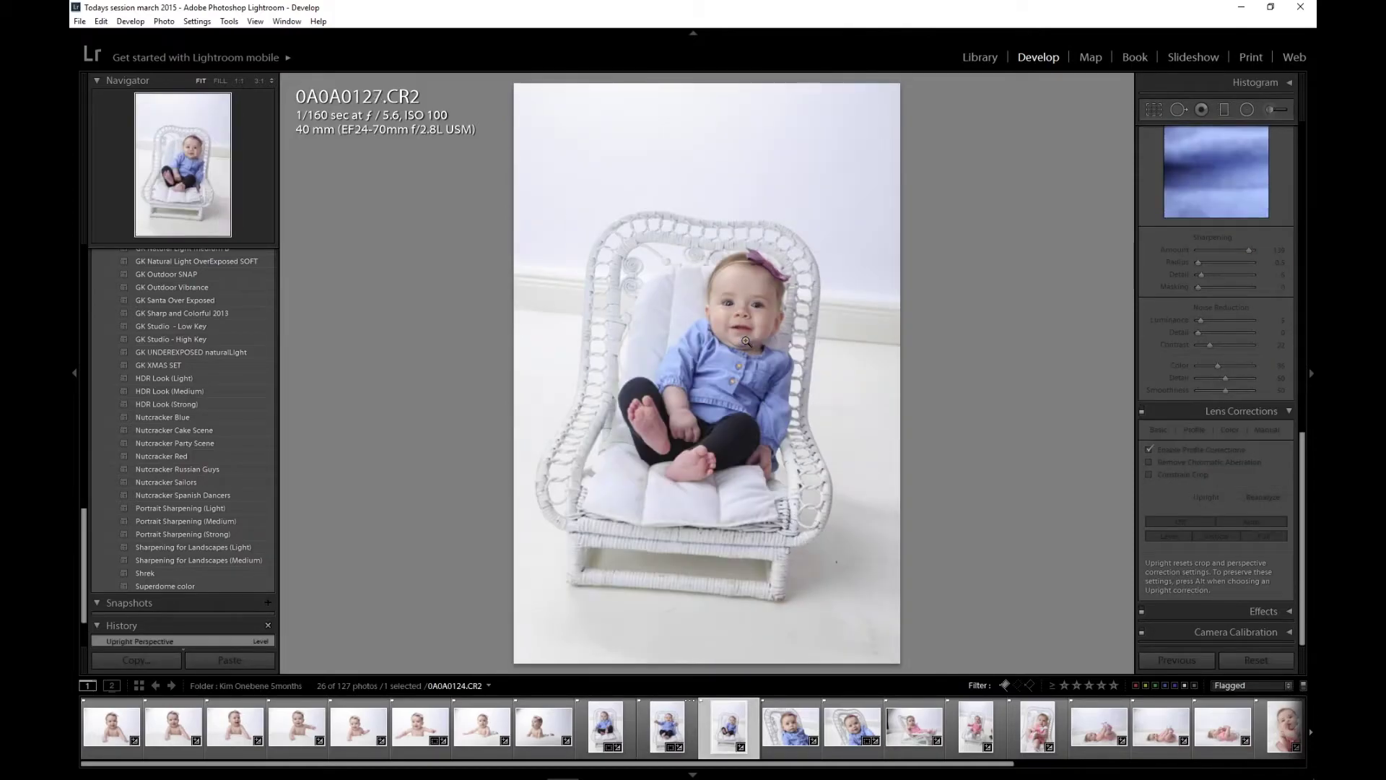
pyautogui.press('r')
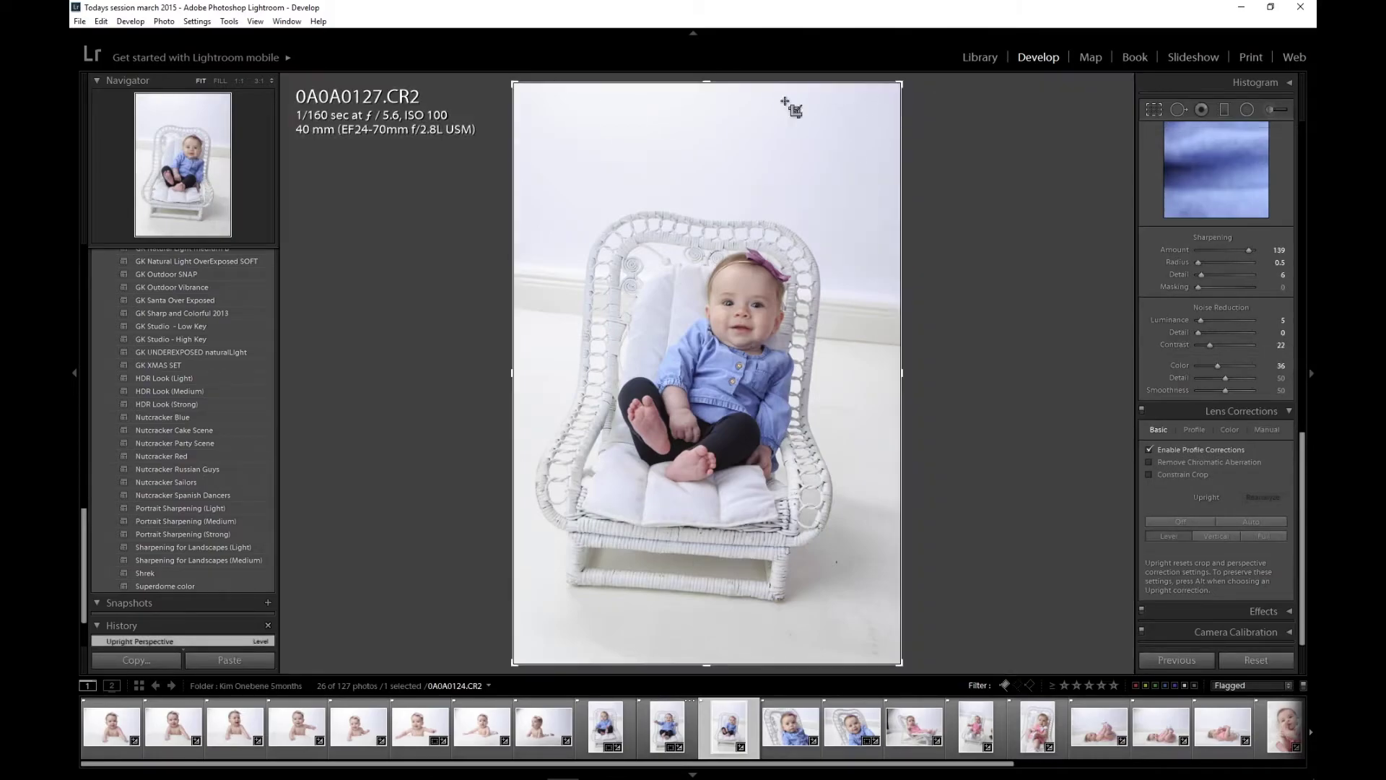
pyautogui.moveTo(877, 107); pyautogui.dragTo(859, 127)
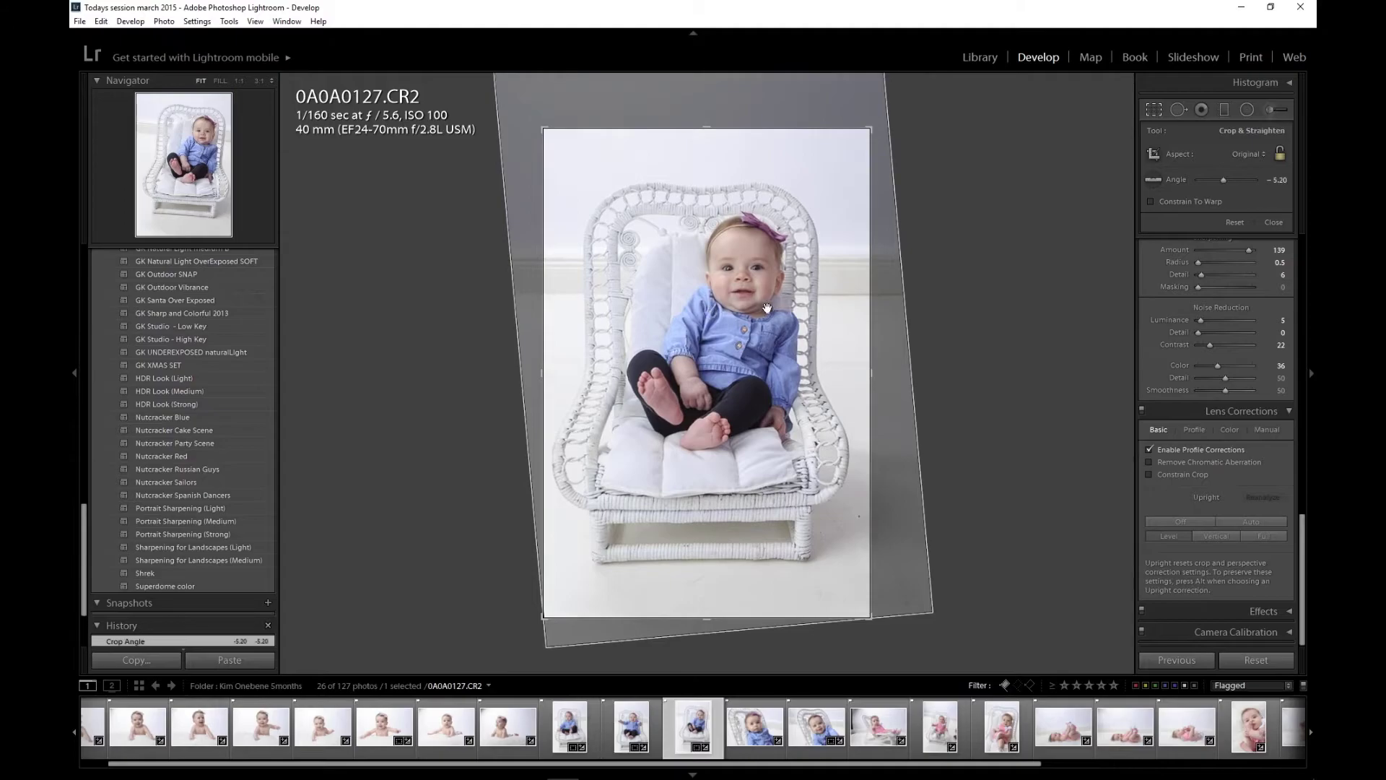
pyautogui.moveTo(776, 312); pyautogui.dragTo(779, 327)
pyautogui.moveTo(869, 130)
pyautogui.mouseDown()
pyautogui.moveTo(842, 191)
pyautogui.moveTo(869, 129)
pyautogui.mouseUp()
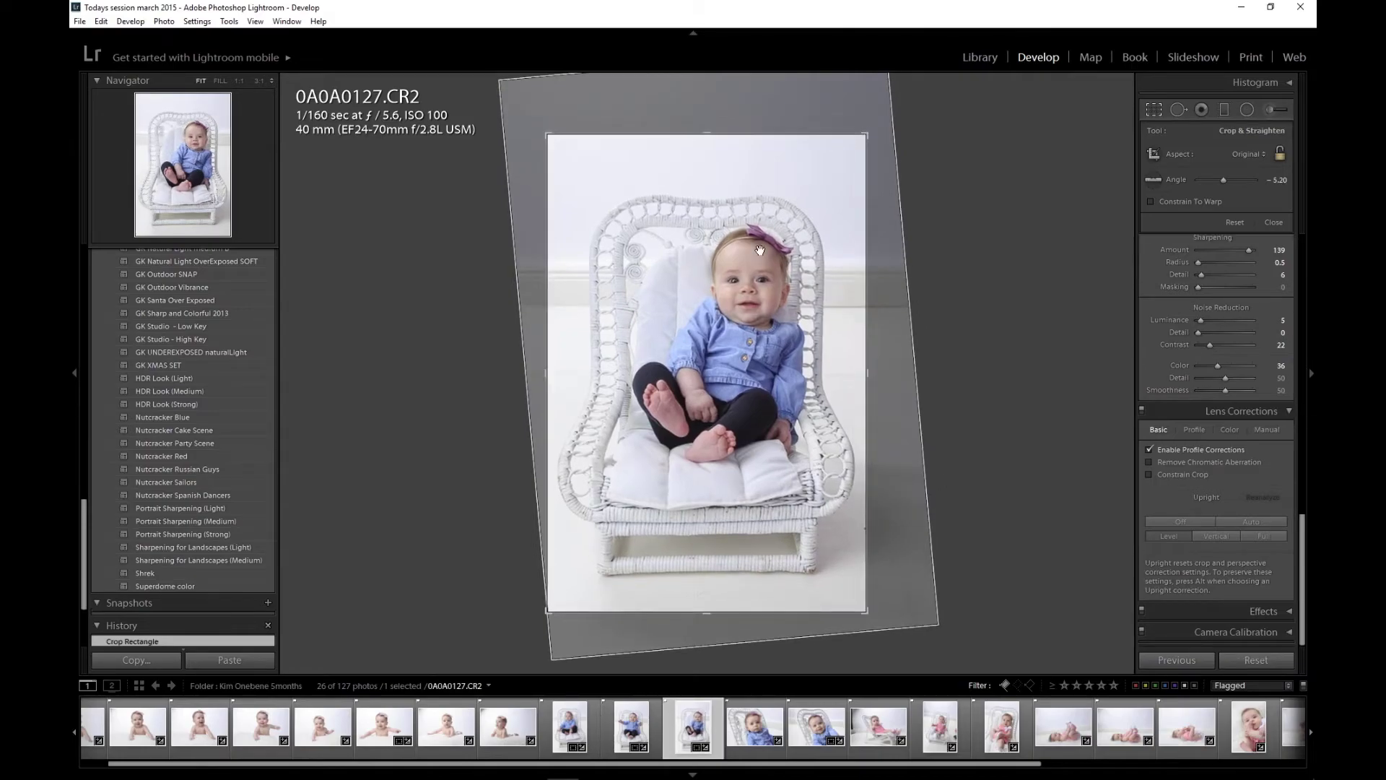
pyautogui.press('Return')
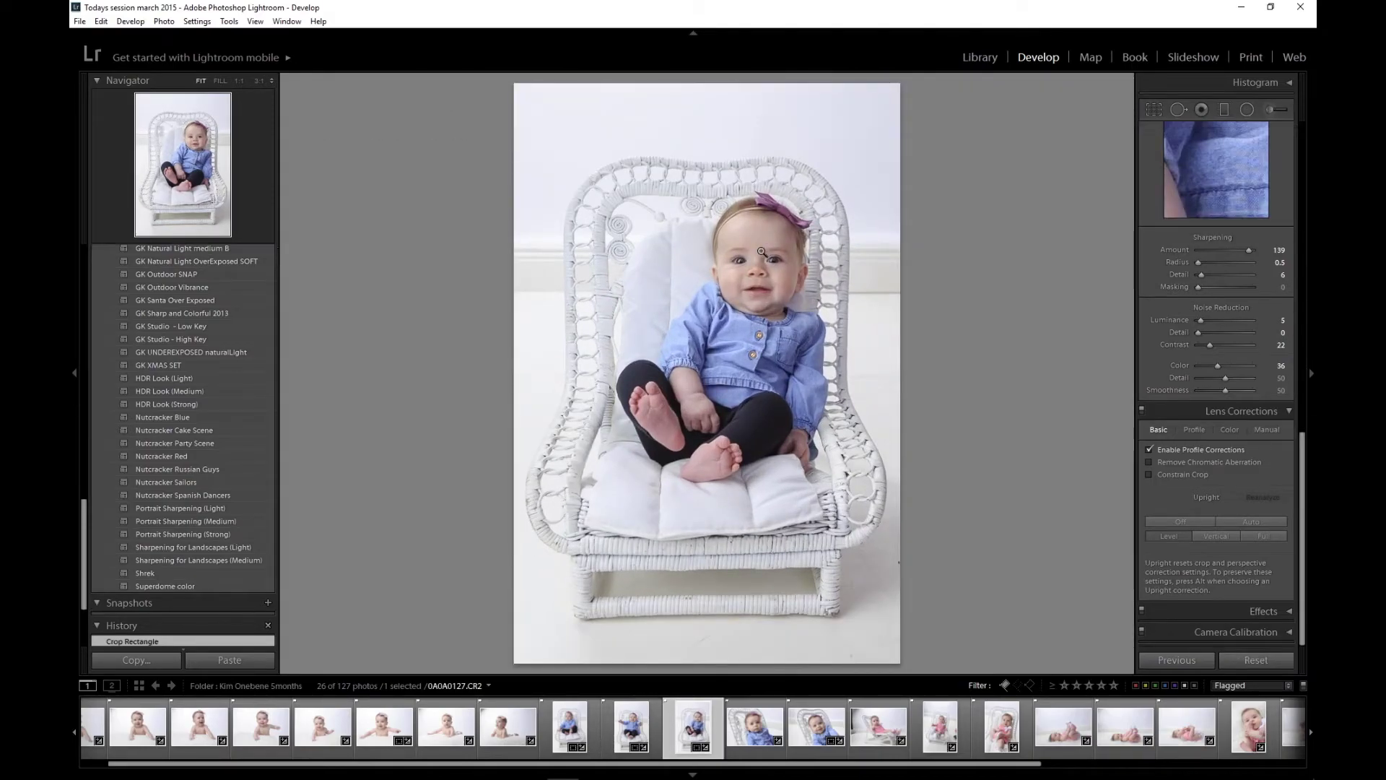
pyautogui.press('g')
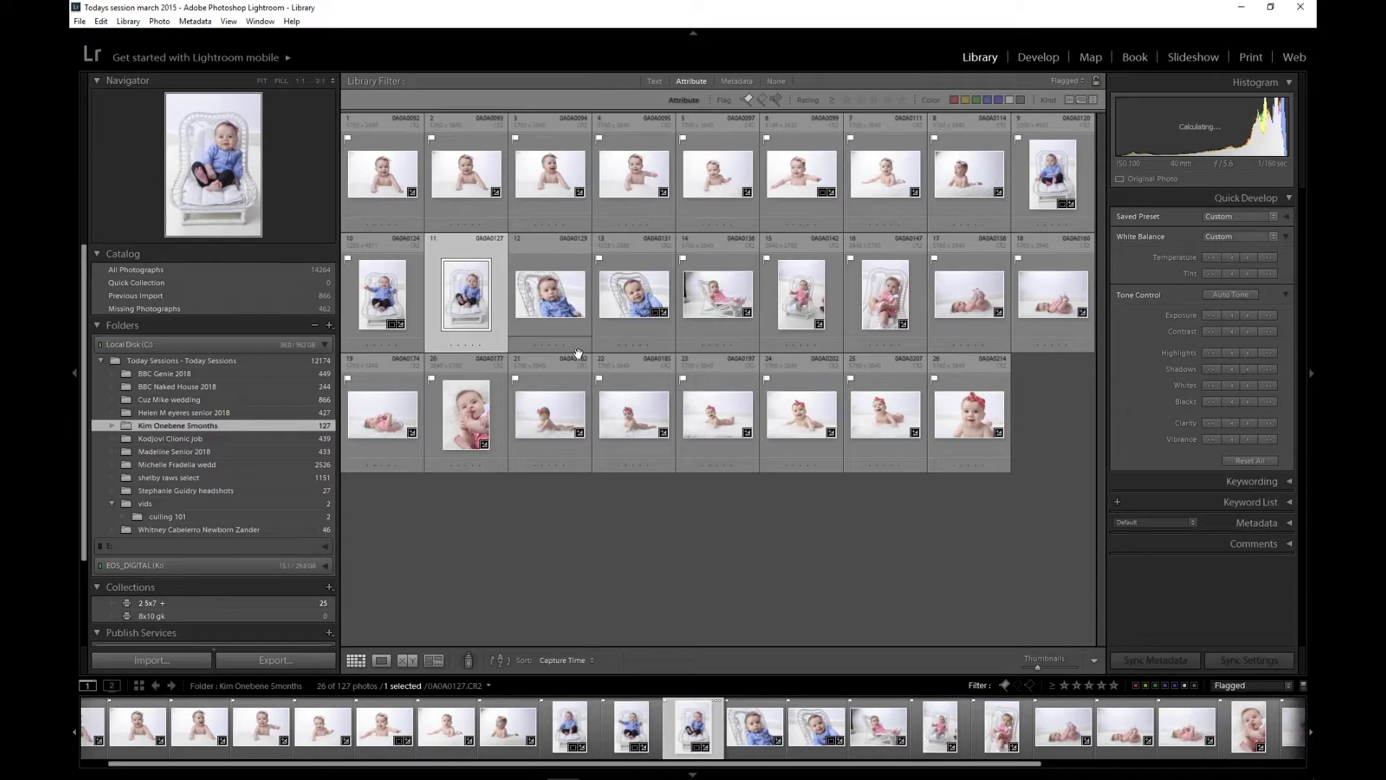
# - Select photos 0A0A0129 and 0A0A0131 and straighten both with Auto Sync to a crop angle of about -3.07
pyautogui.click(639, 302)
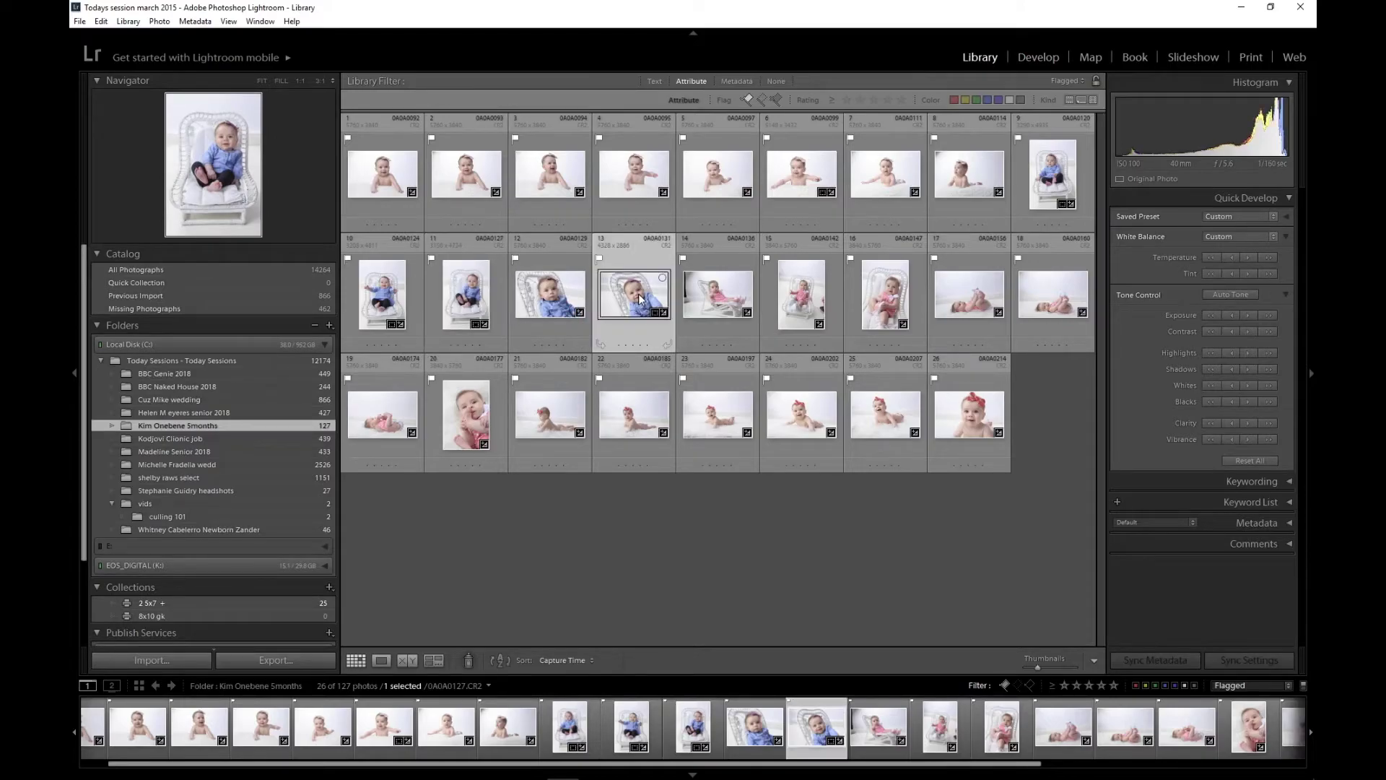
pyautogui.click(555, 298)
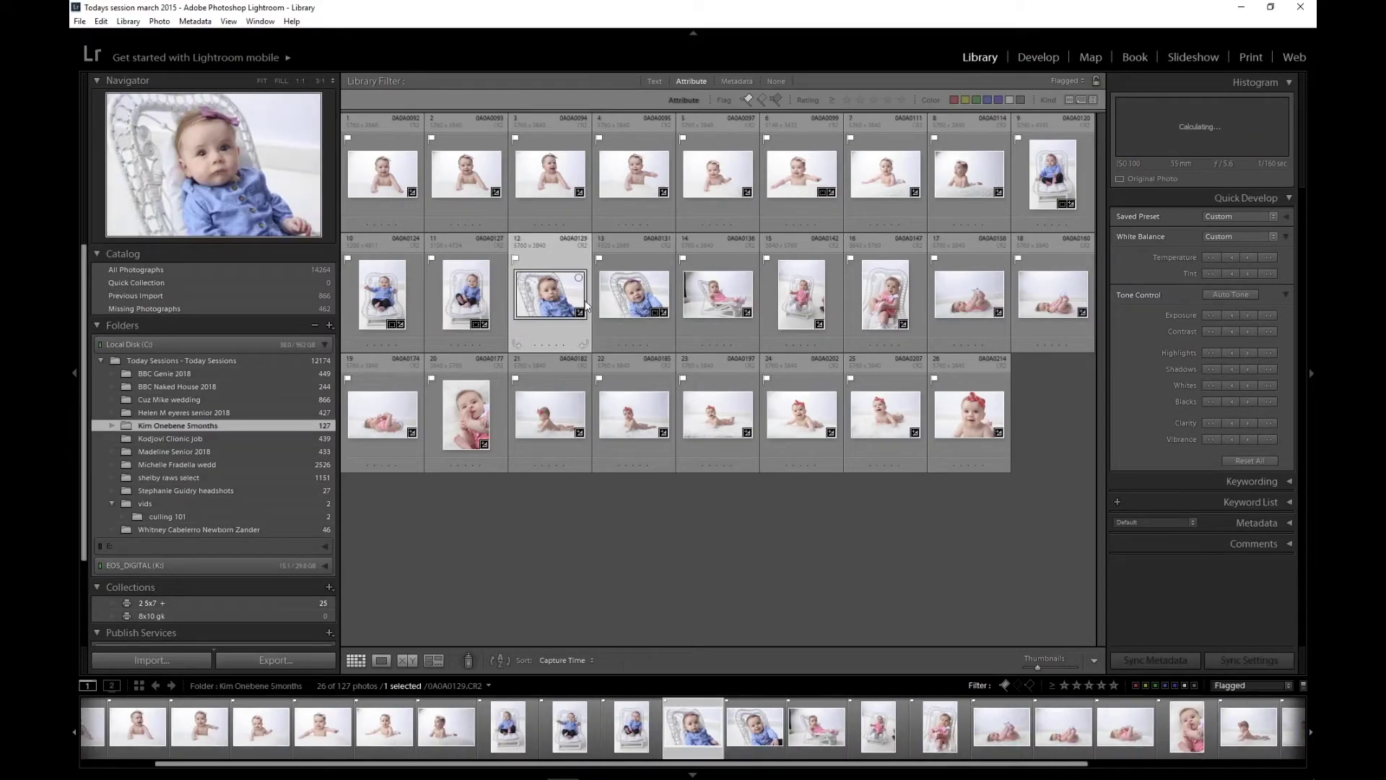
pyautogui.keyDown('ctrl'); pyautogui.click(637, 299); pyautogui.keyUp('ctrl')
pyautogui.press('d')
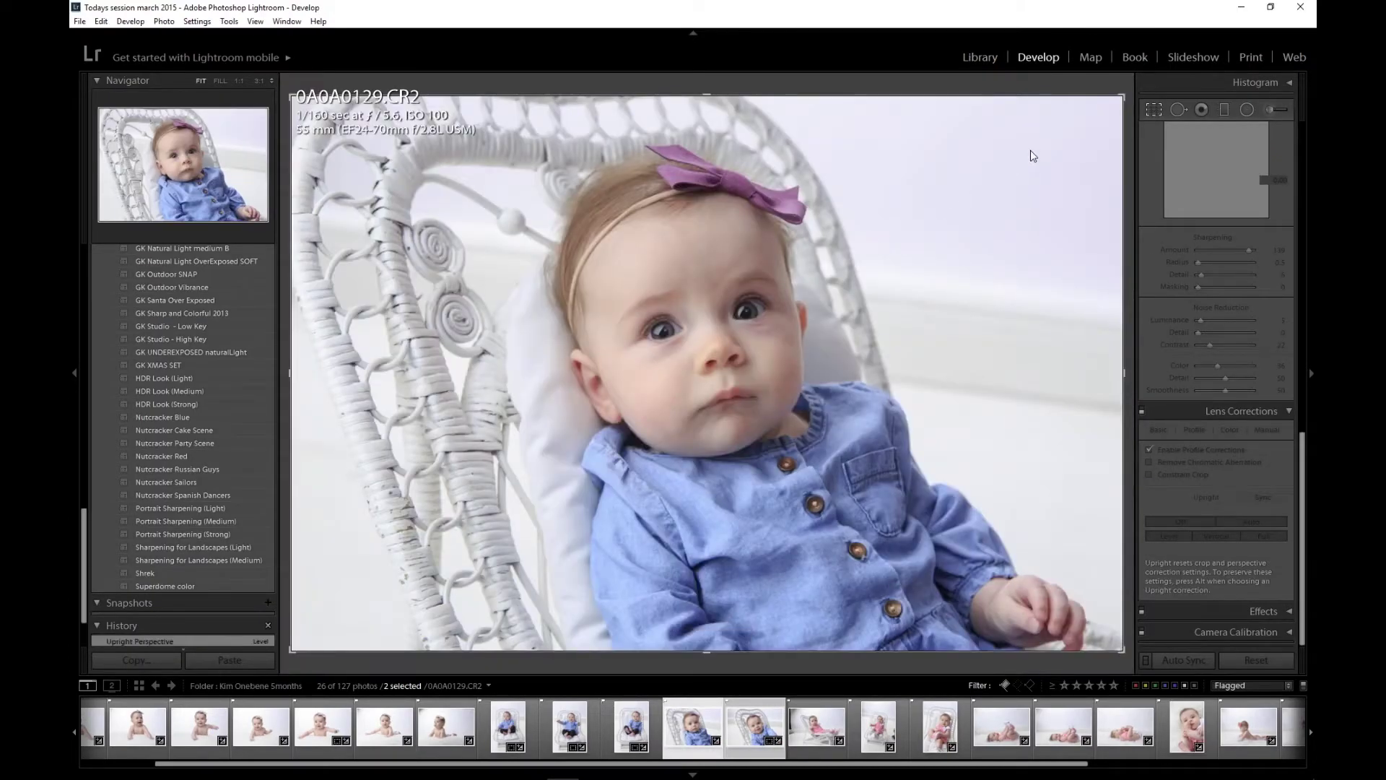
pyautogui.moveTo(1124, 101)
pyautogui.mouseDown()
pyautogui.moveTo(1116, 109)
pyautogui.moveTo(1104, 89)
pyautogui.mouseUp()
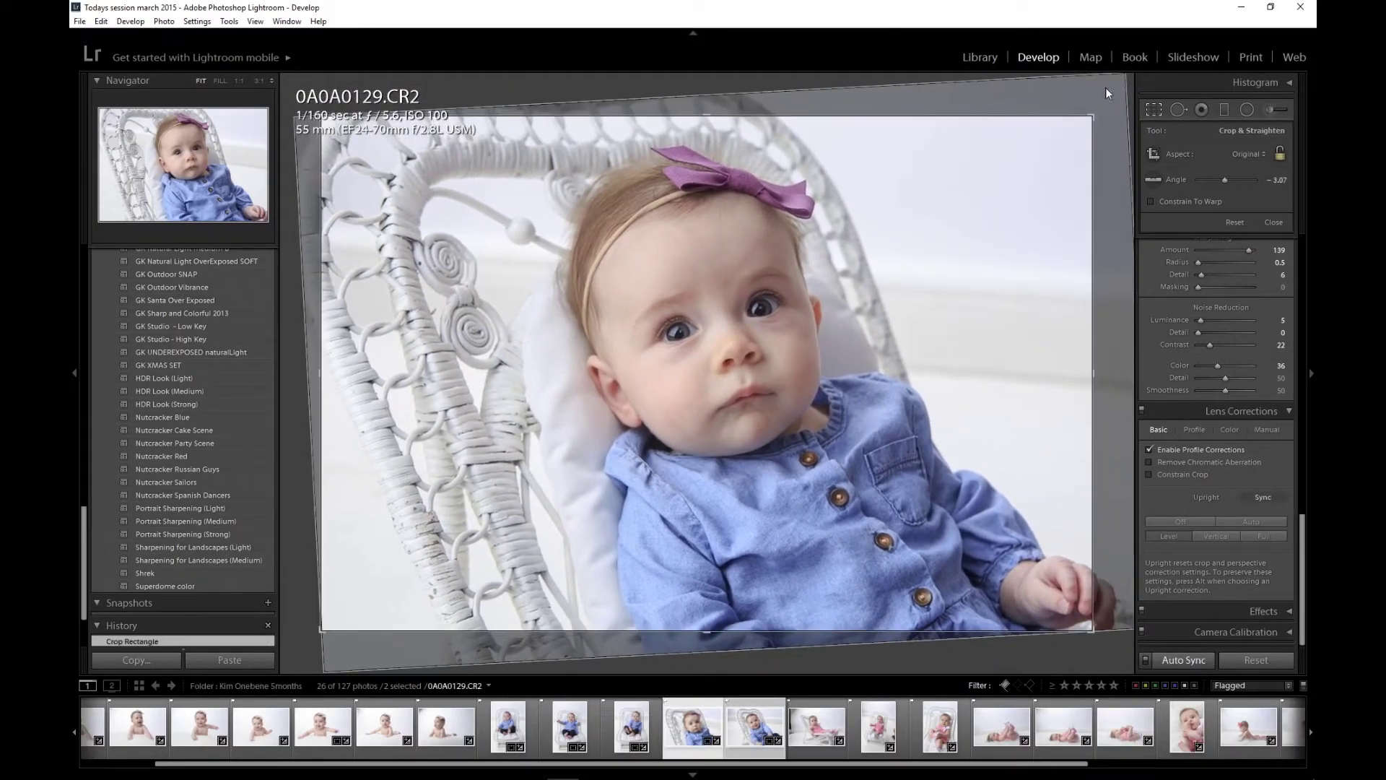
pyautogui.press('Return')
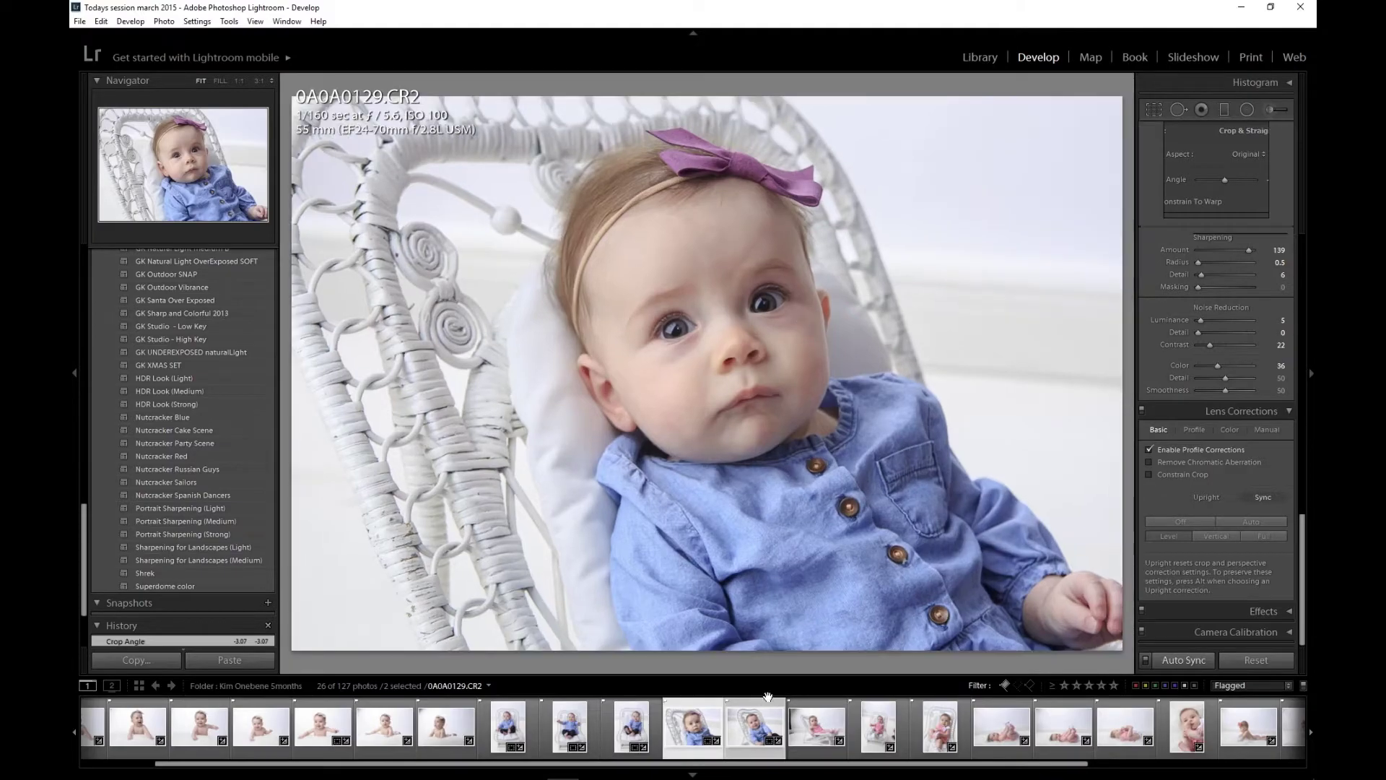
# - Compare photos 0A0A0129 and 0A0A0131 in Survey view and drop 0A0A0129 from the selection
pyautogui.press('n')
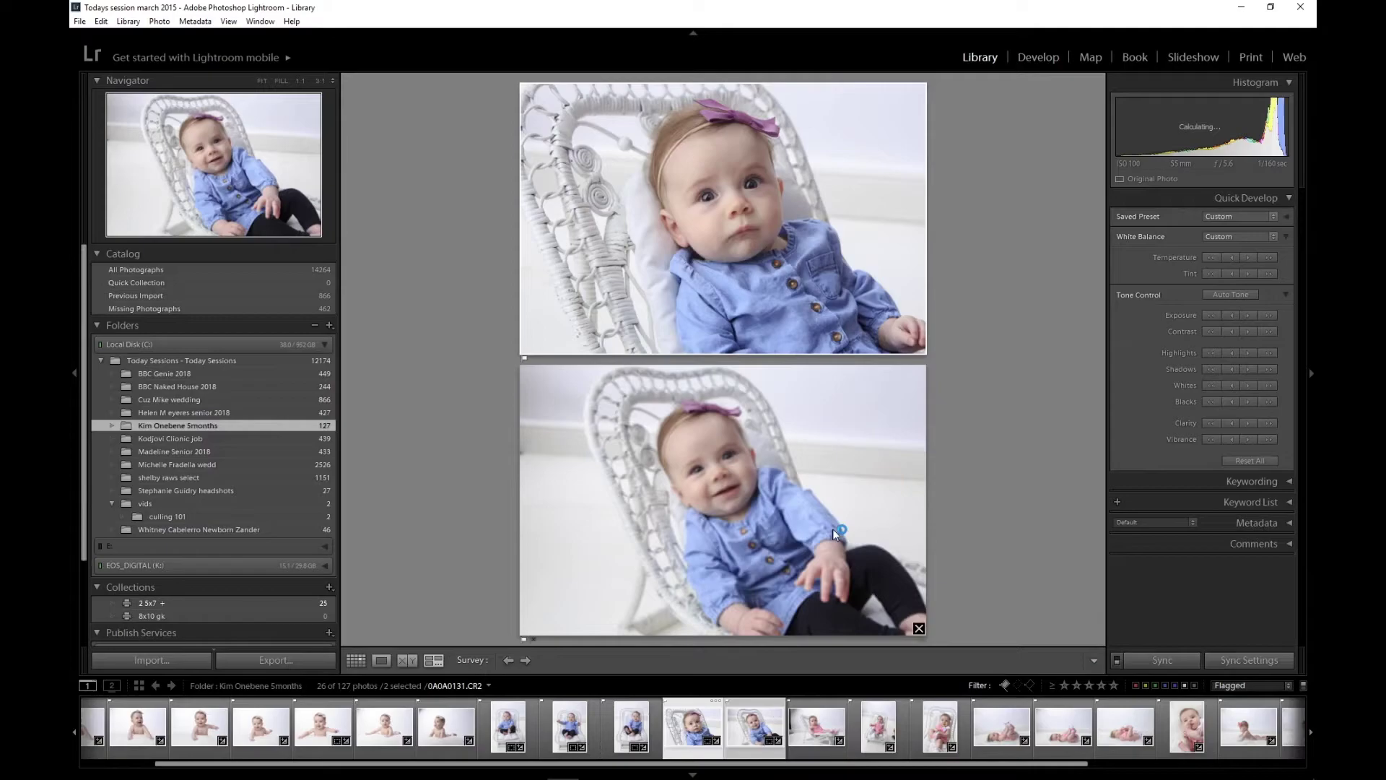
pyautogui.moveTo(920, 349)
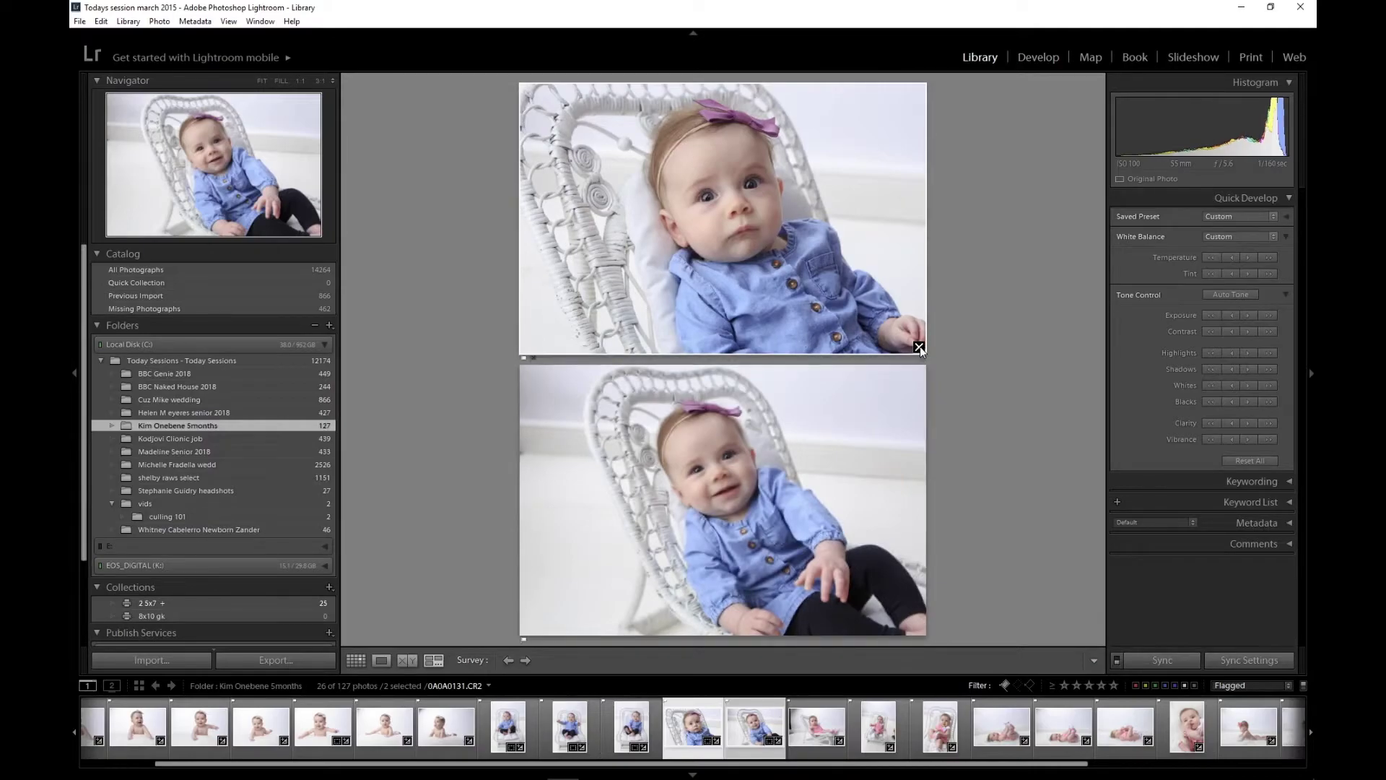
pyautogui.press('/')
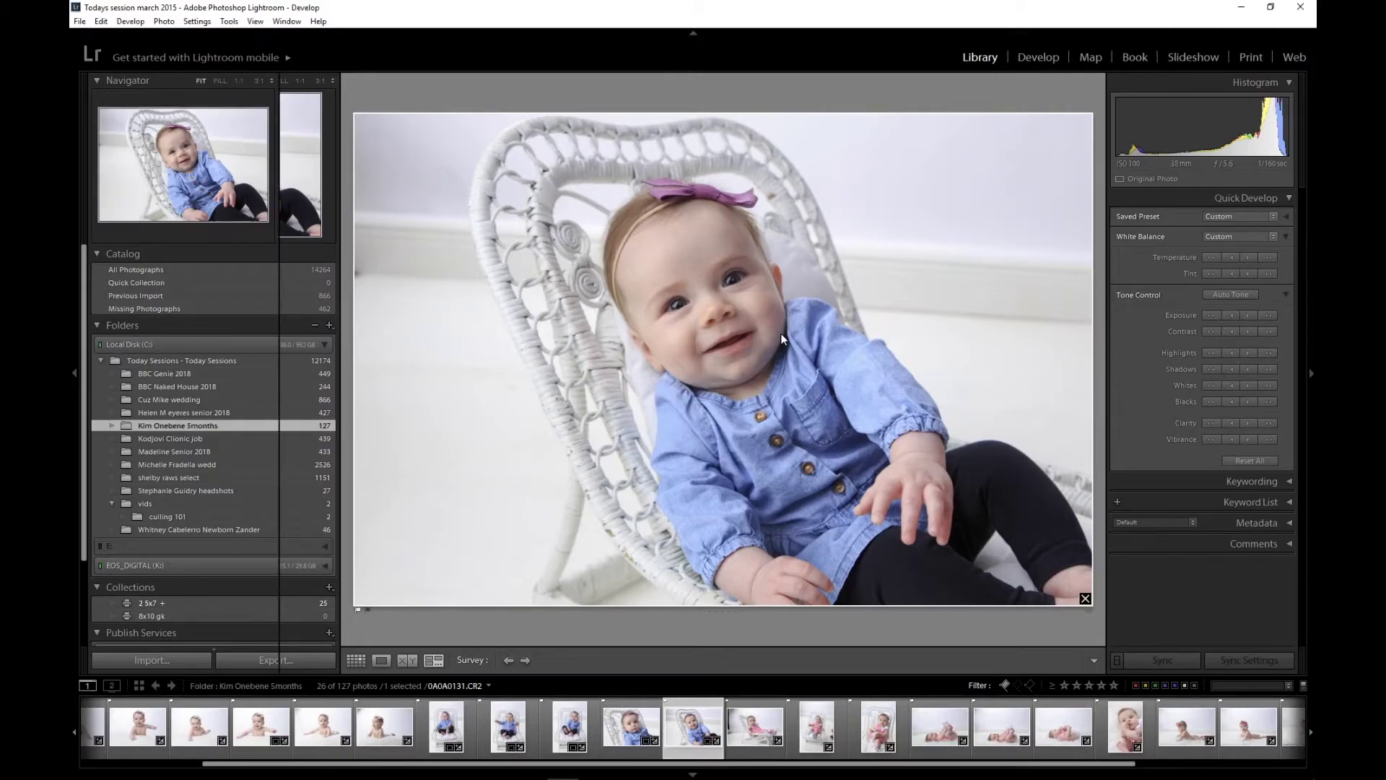
# - Crop photo 0A0A0131 tighter in landscape, reposition the baby within the frame and rotate the crop to about -5.30
pyautogui.press('d')
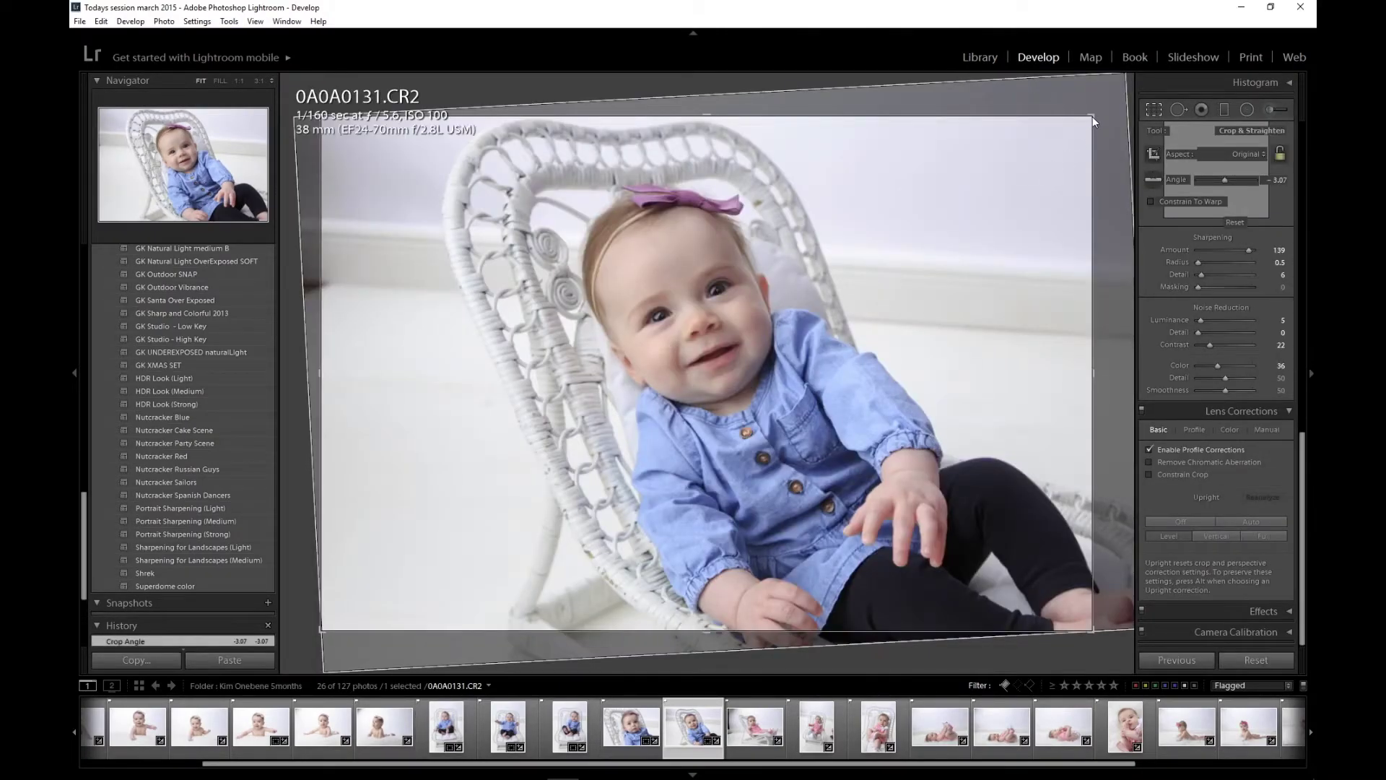
pyautogui.moveTo(1093, 121); pyautogui.dragTo(1028, 147)
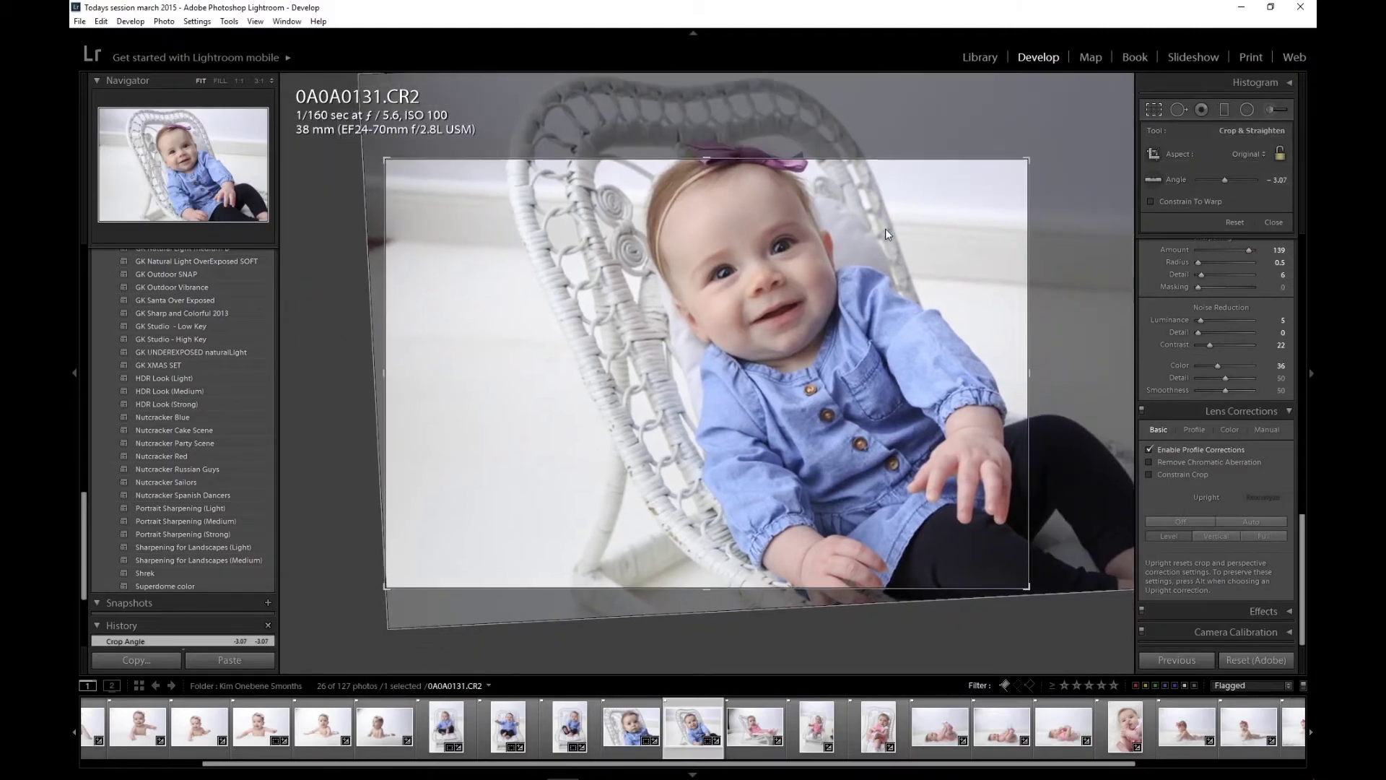
pyautogui.moveTo(859, 339); pyautogui.dragTo(808, 381)
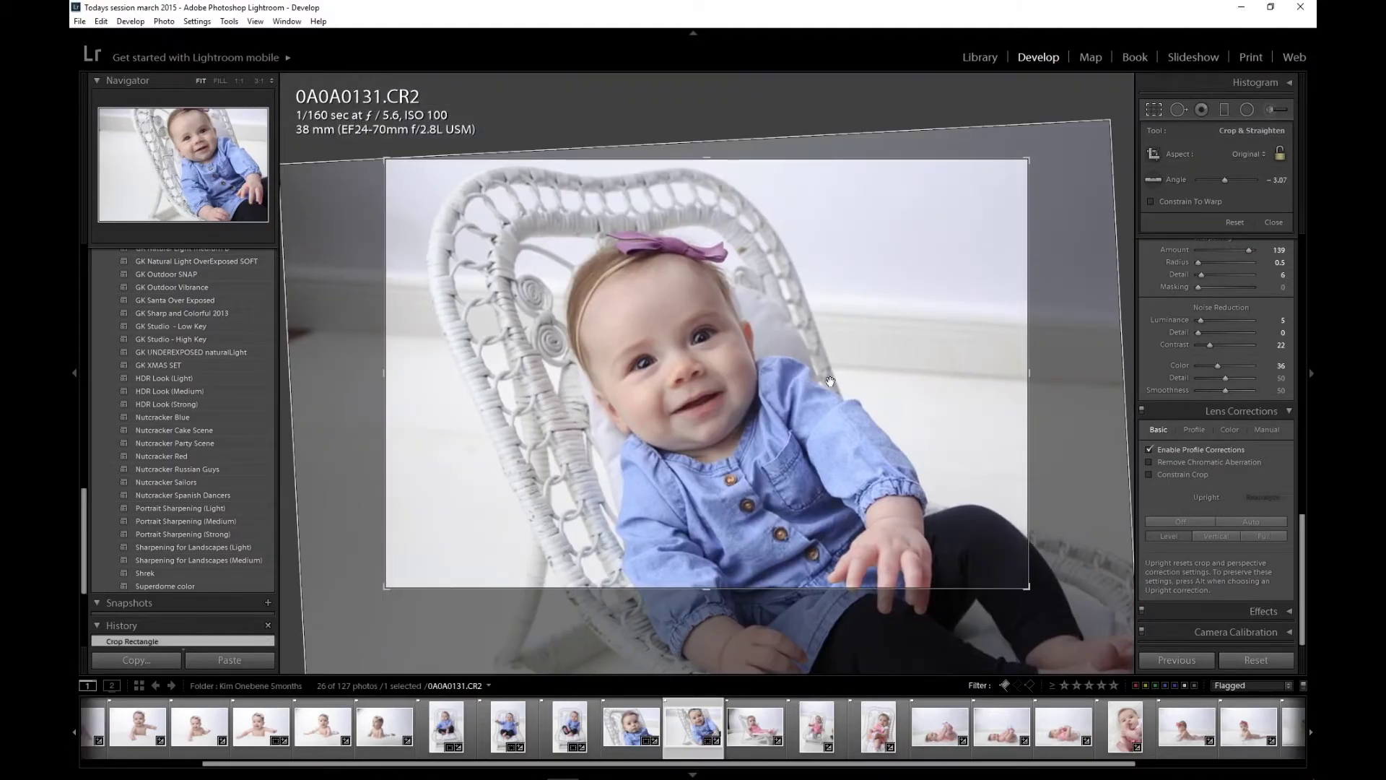
pyautogui.moveTo(1062, 302); pyautogui.dragTo(1077, 292)
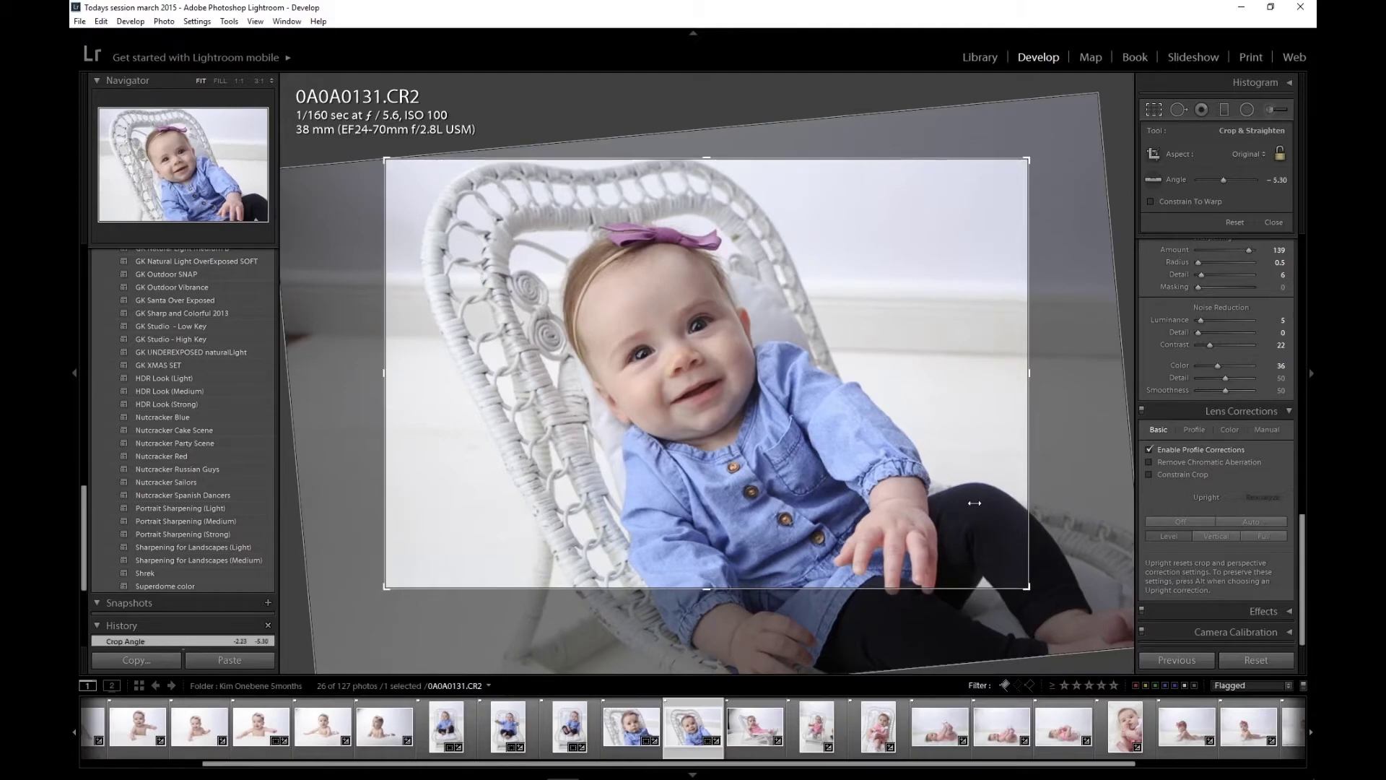
# - Switch the crop of photo 0A0A0131 to portrait orientation, reframe it on the baby and set the crop angle to about -3.62
pyautogui.press('shift')
pyautogui.press('x')
pyautogui.moveTo(756, 269); pyautogui.dragTo(645, 328)
pyautogui.moveTo(917, 338); pyautogui.dragTo(969, 332)
pyautogui.moveTo(669, 434); pyautogui.dragTo(664, 419)
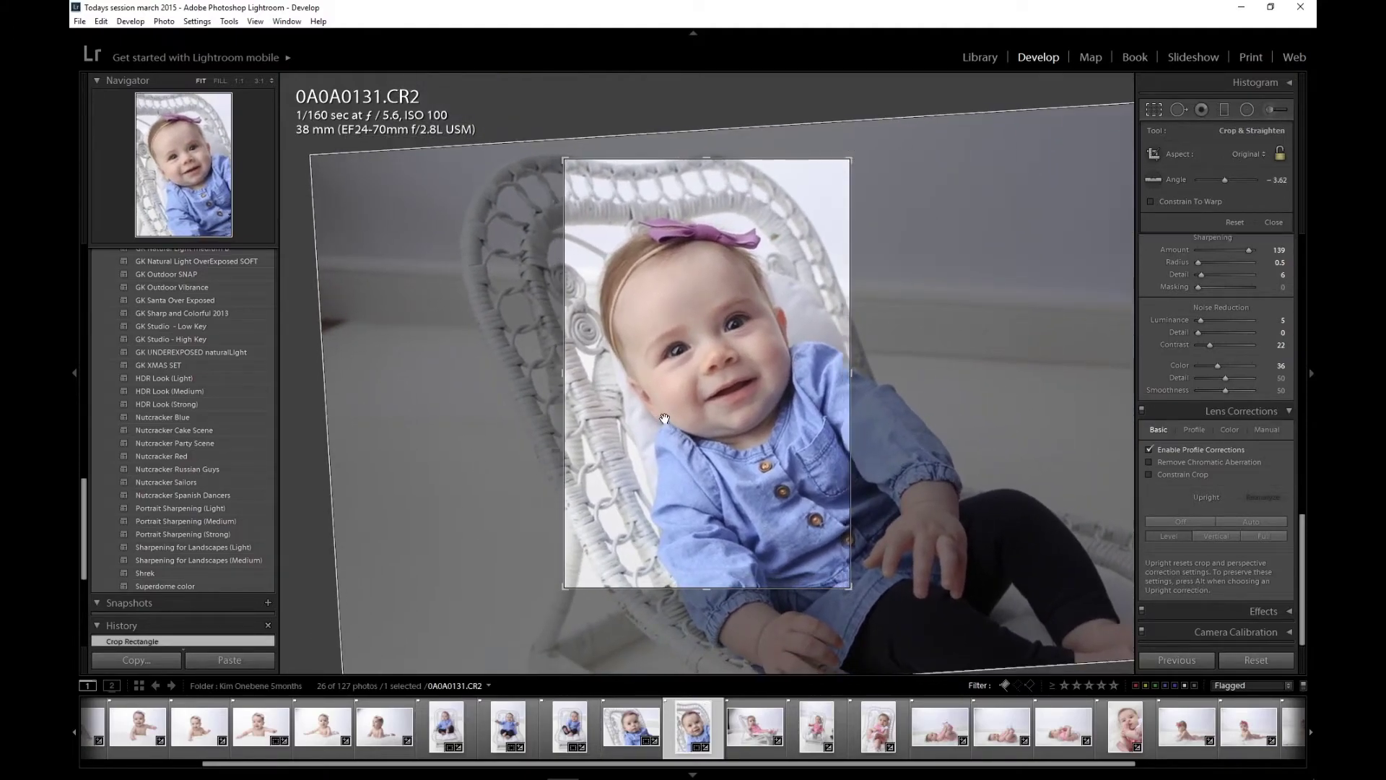
pyautogui.press('Return')
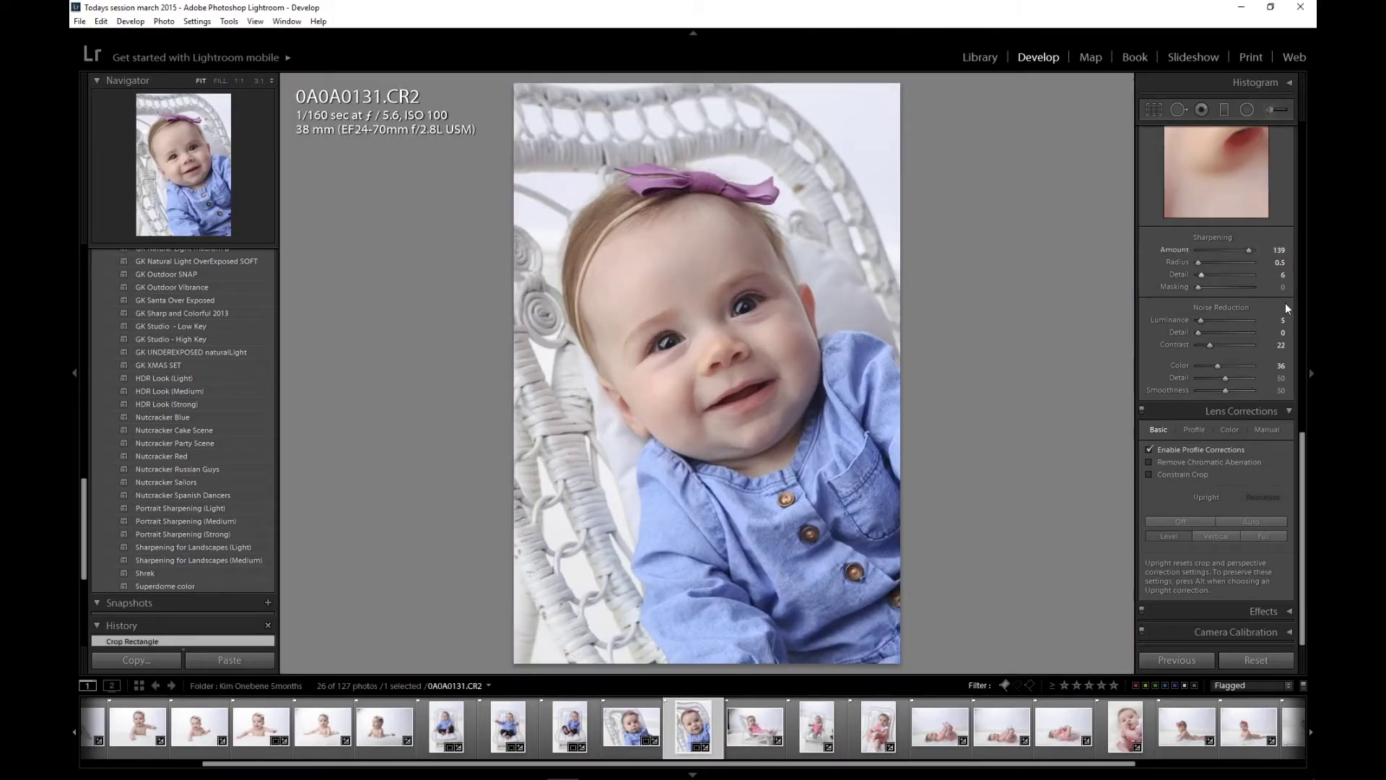
# - Raise the exposure of photo 0A0A0131 to +0.48 and return to the grid
pyautogui.moveTo(1304, 469); pyautogui.dragTo(1296, 119)
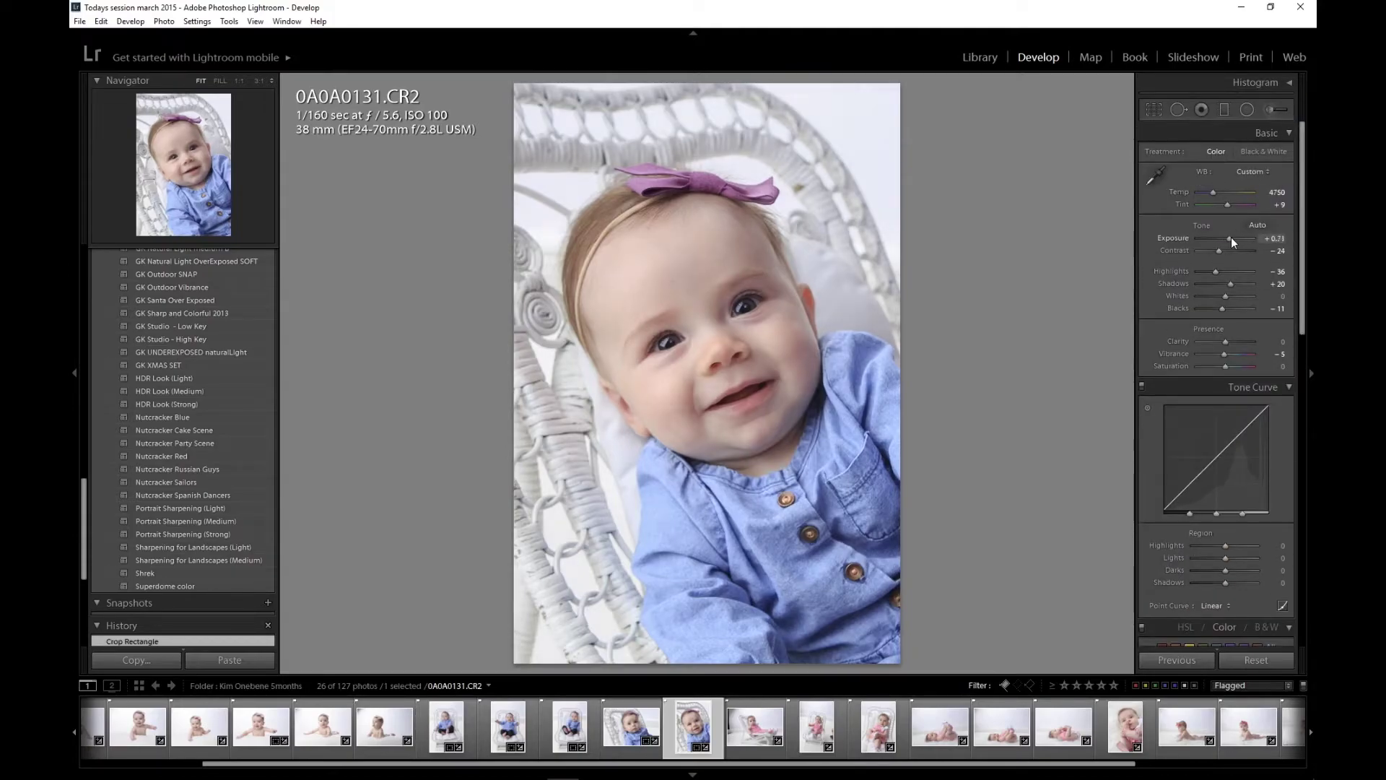
pyautogui.scroll(2, 1232, 237)
pyautogui.scroll(-5, 1232, 237)
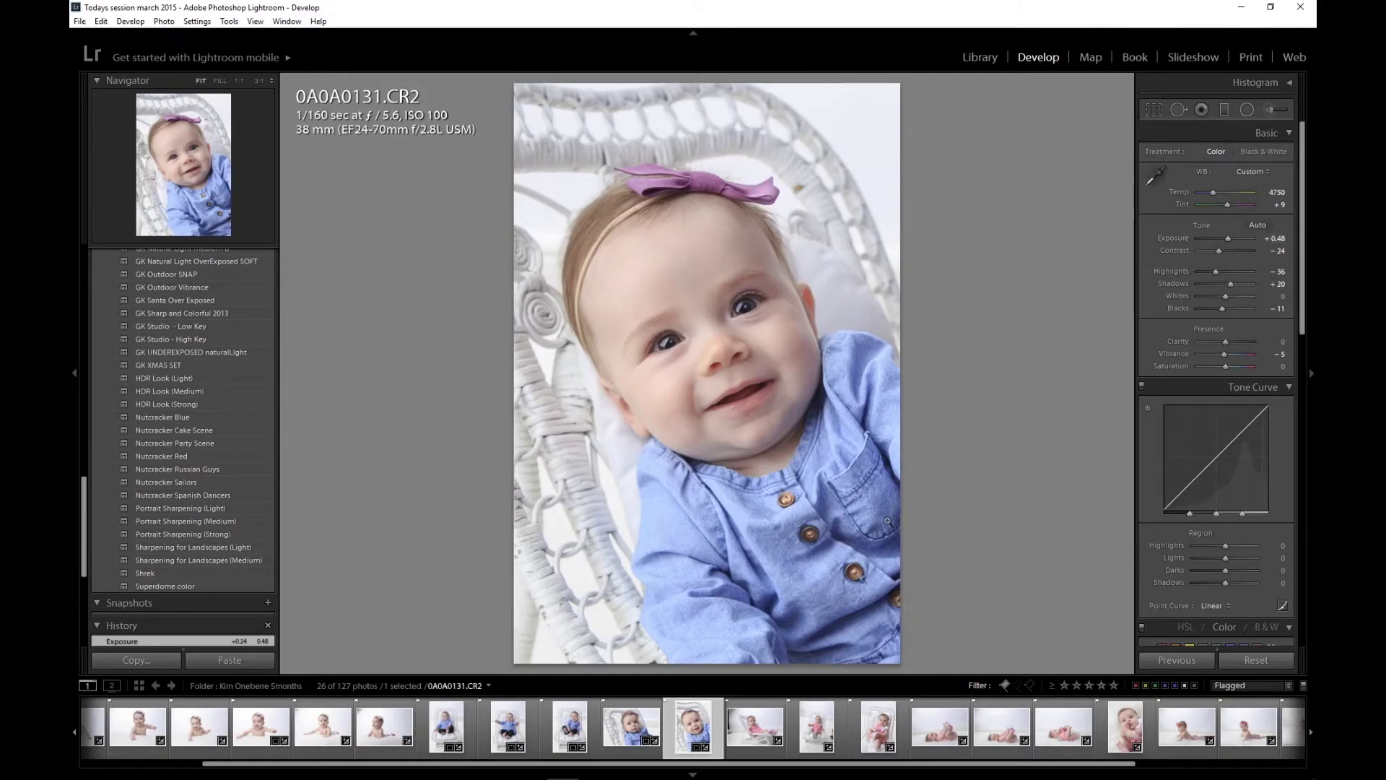
pyautogui.press('g')
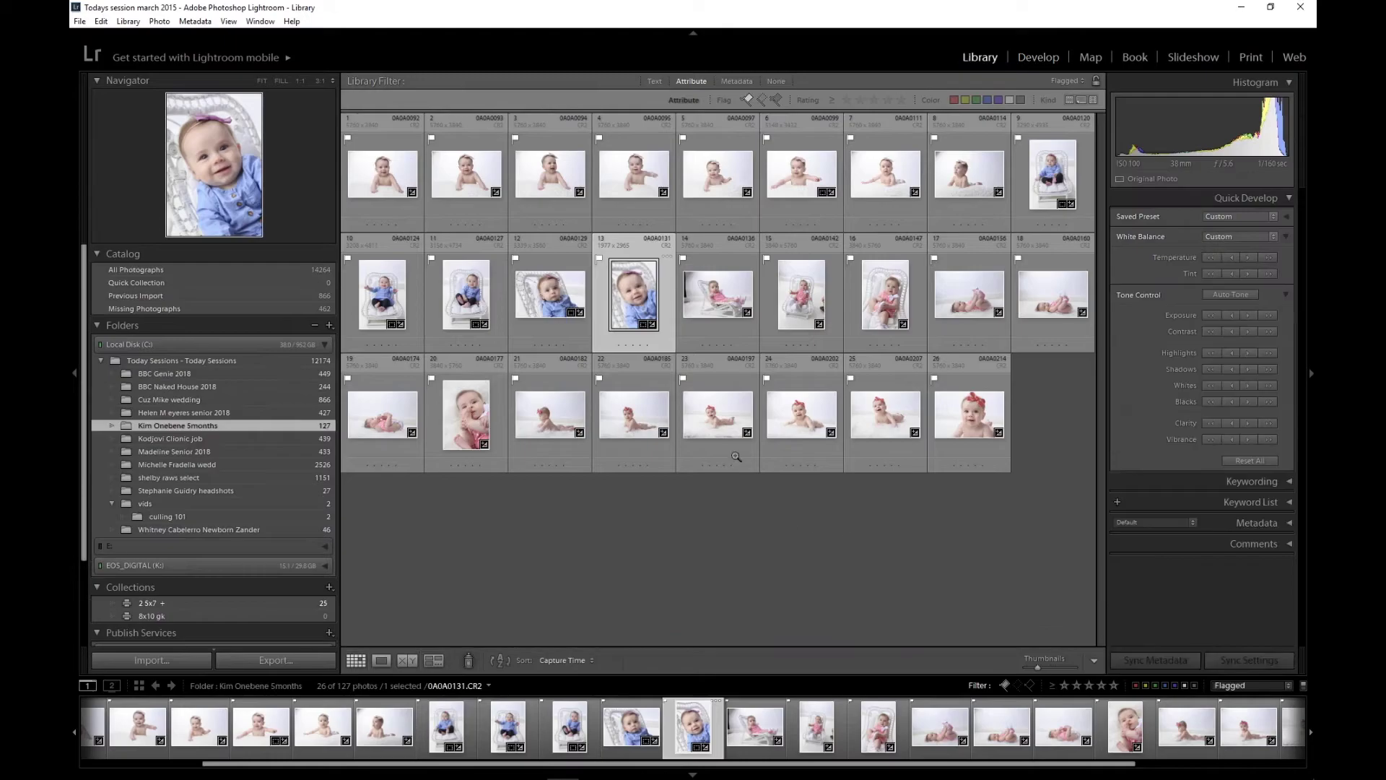
# - Crop photo 0A0A0136 tighter around the wicker chair, straighten it to a crop angle of about 2.18, and return to the grid
pyautogui.click(712, 306)
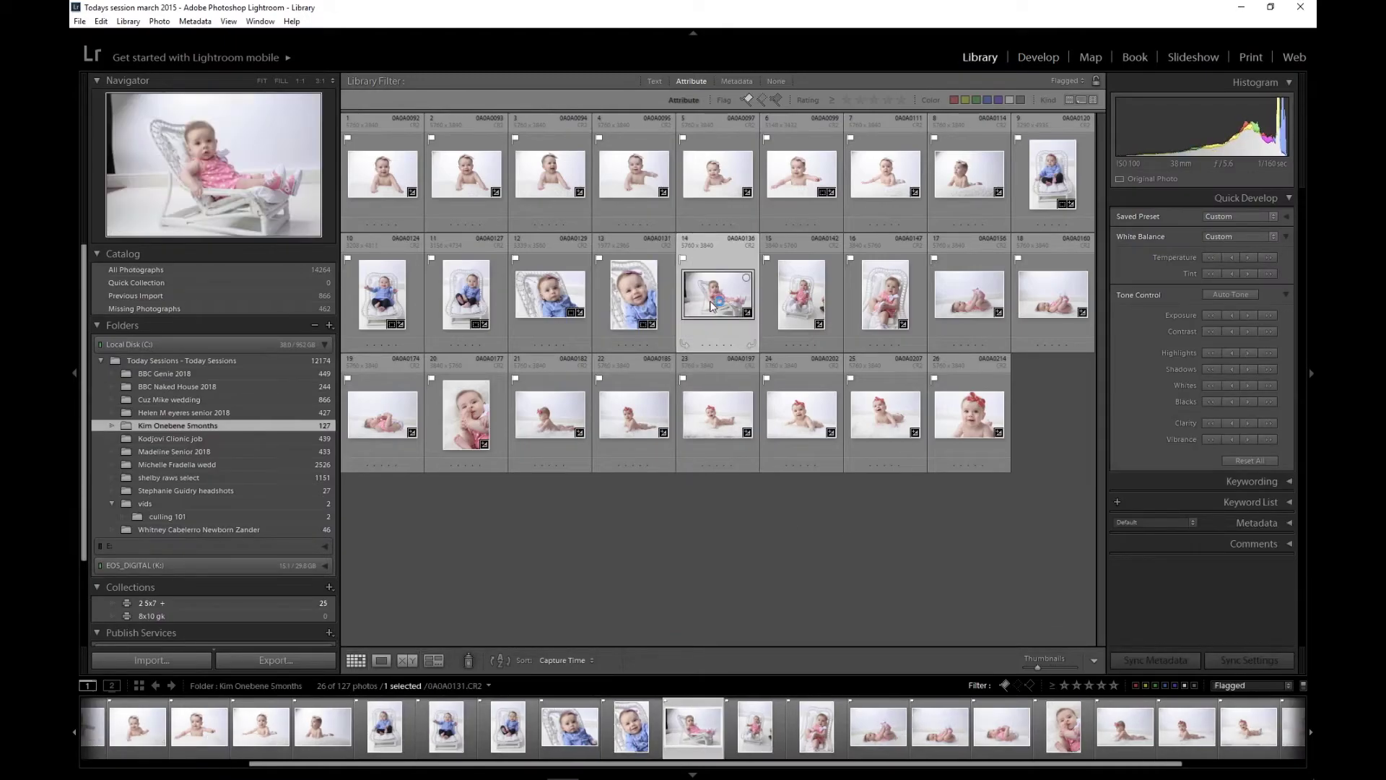
pyautogui.doubleClick(711, 305)
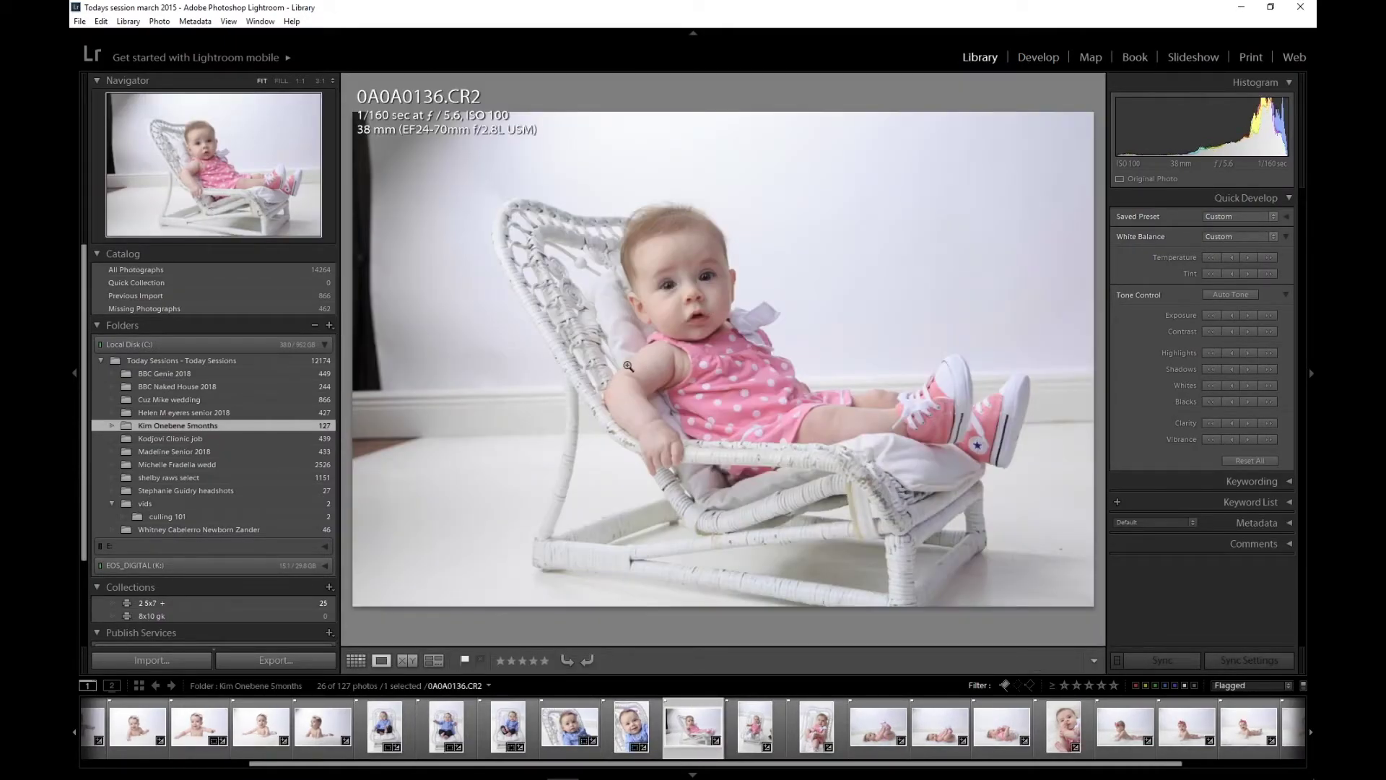
pyautogui.press('d')
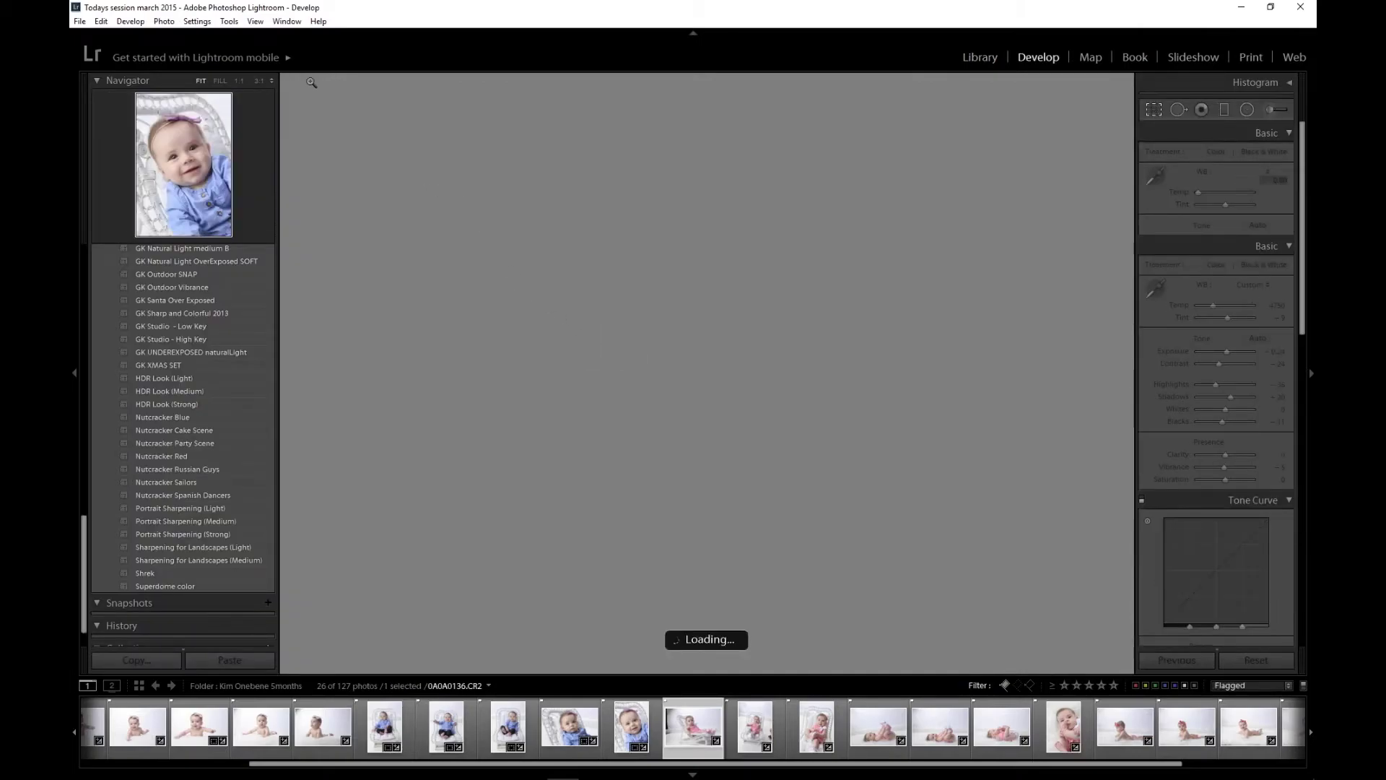
pyautogui.press('r')
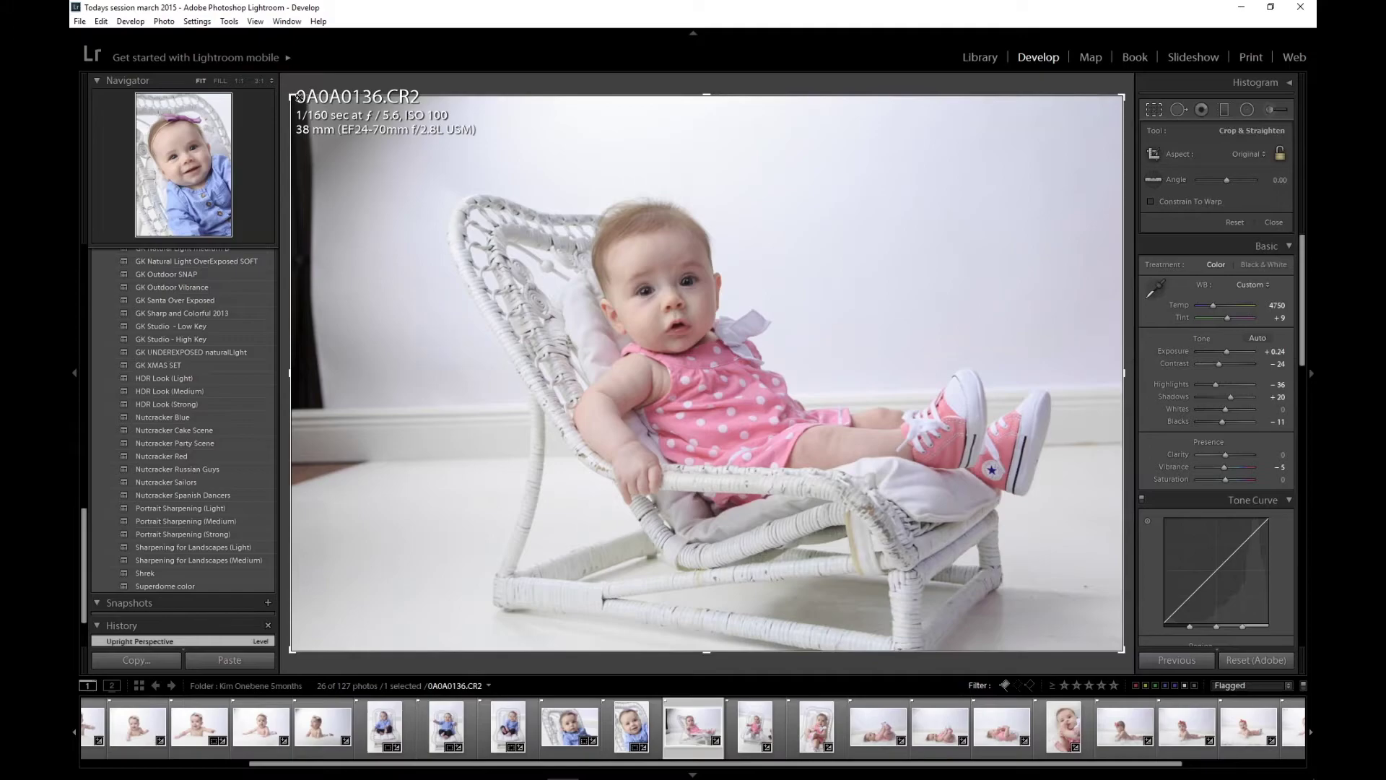
pyautogui.moveTo(293, 98); pyautogui.dragTo(372, 151)
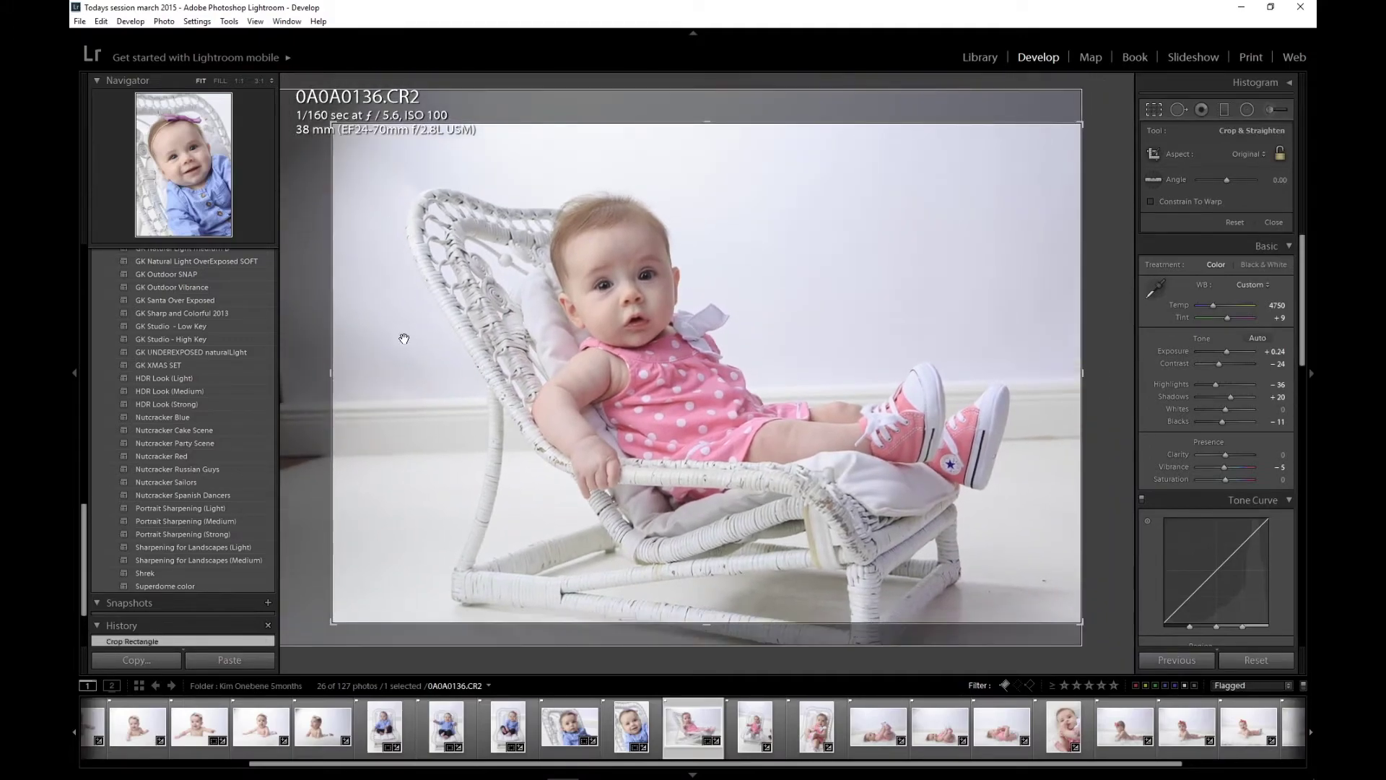
pyautogui.moveTo(322, 334); pyautogui.dragTo(322, 307)
pyautogui.moveTo(588, 383); pyautogui.dragTo(583, 388)
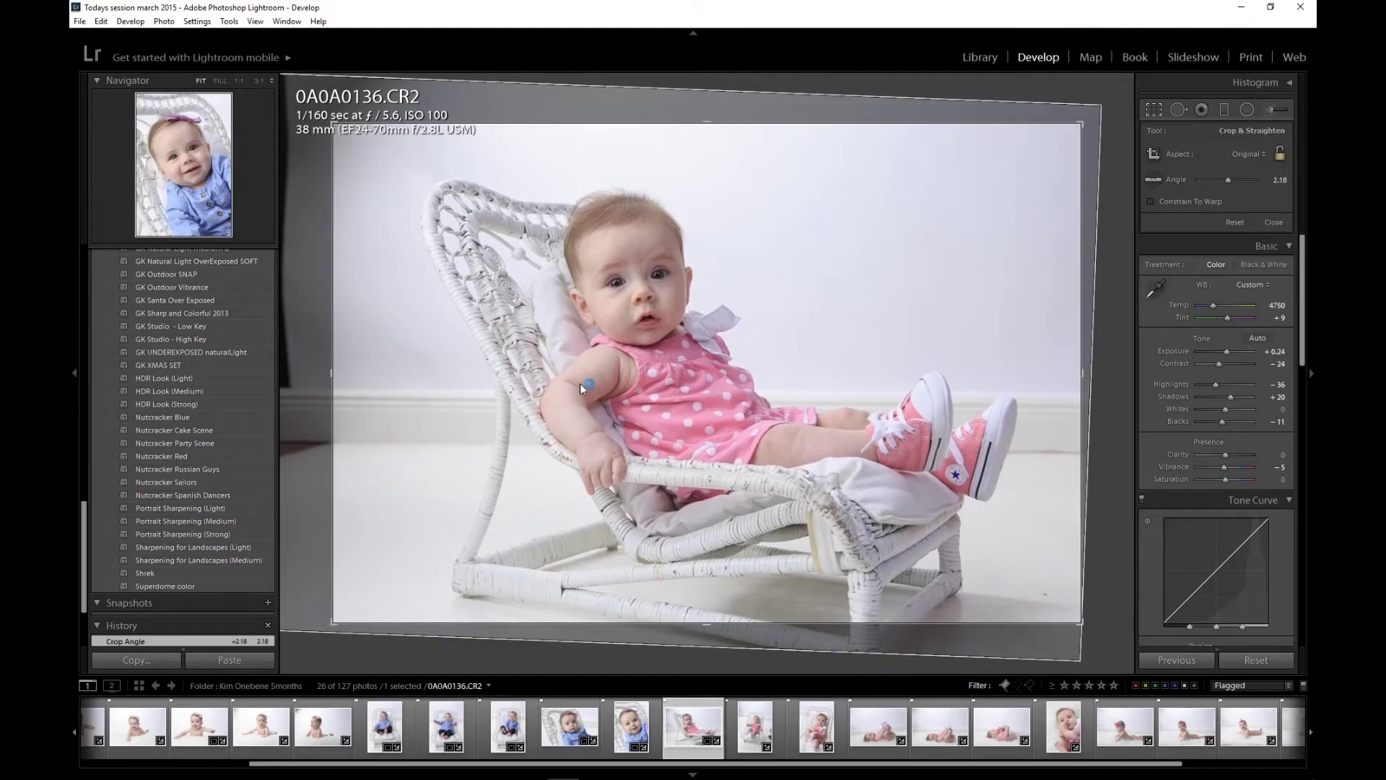
pyautogui.press('Return')
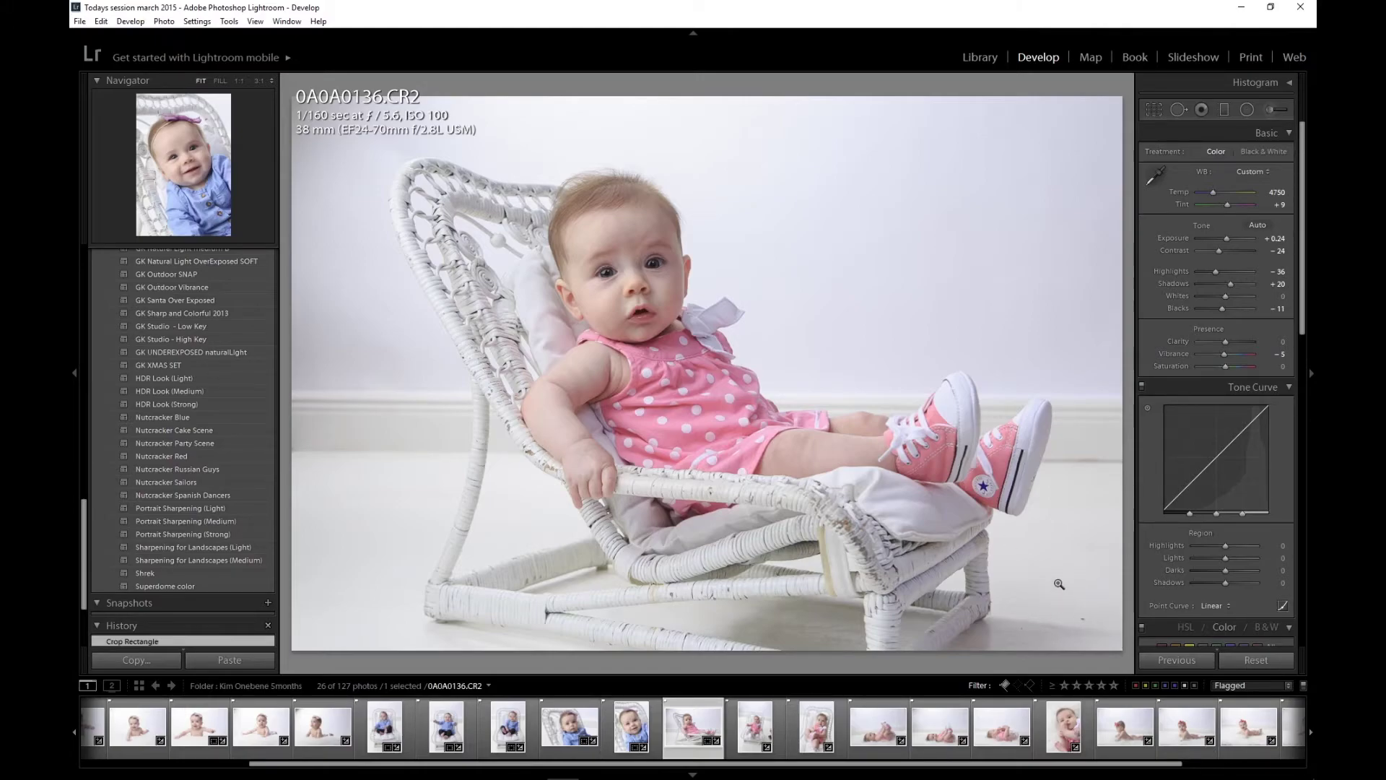
pyautogui.press('e')
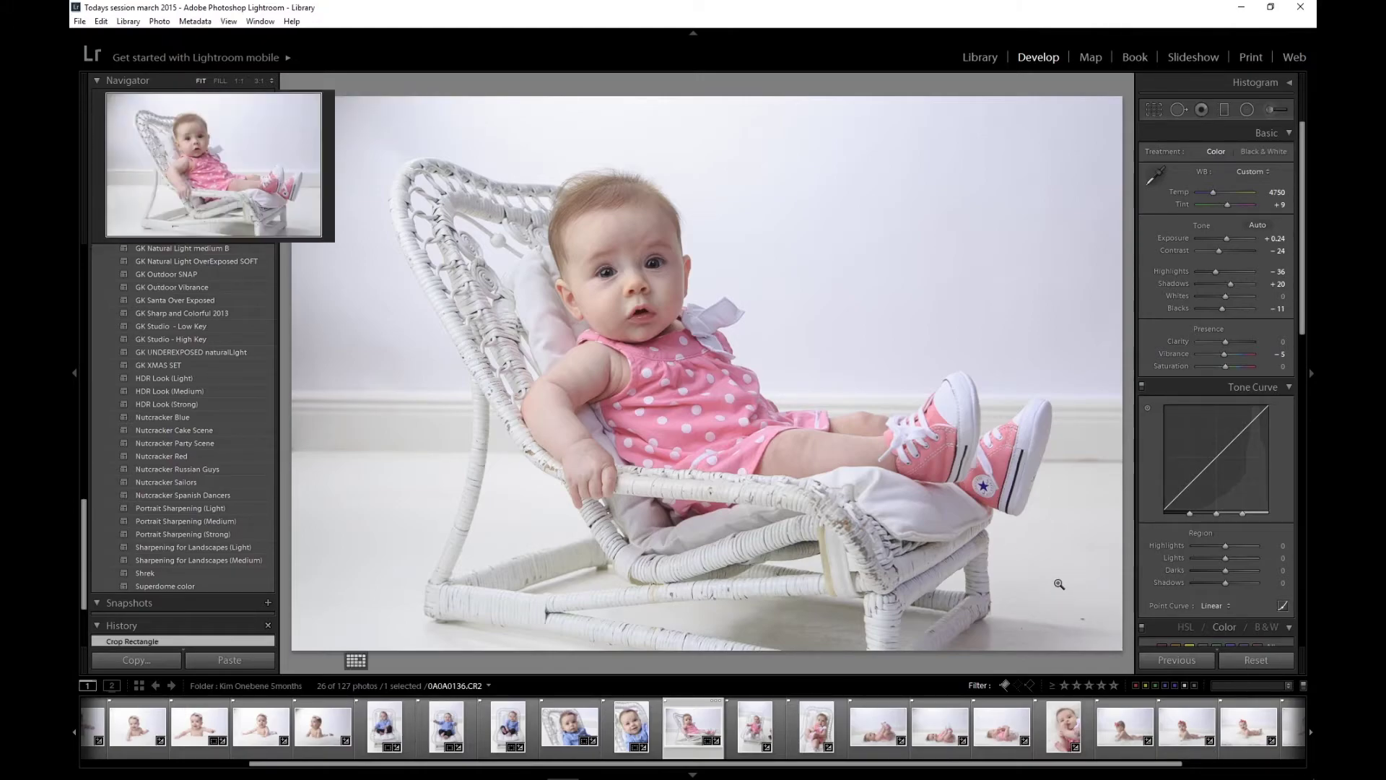
pyautogui.press('g')
# - Straighten photo 0A0A0142 to a crop angle of about -7.79 and crop it tighter around the chair, excluding the person beside it
pyautogui.click(803, 301)
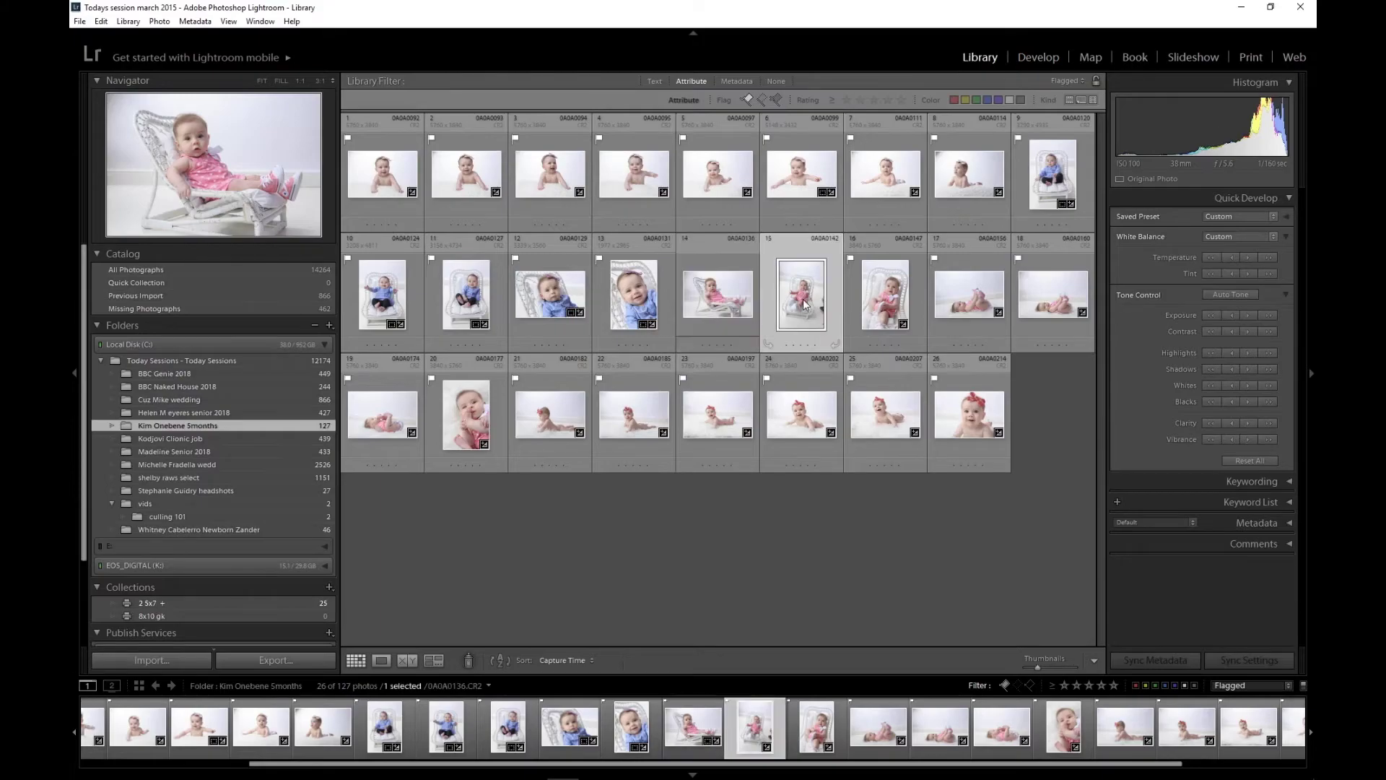
pyautogui.press('d')
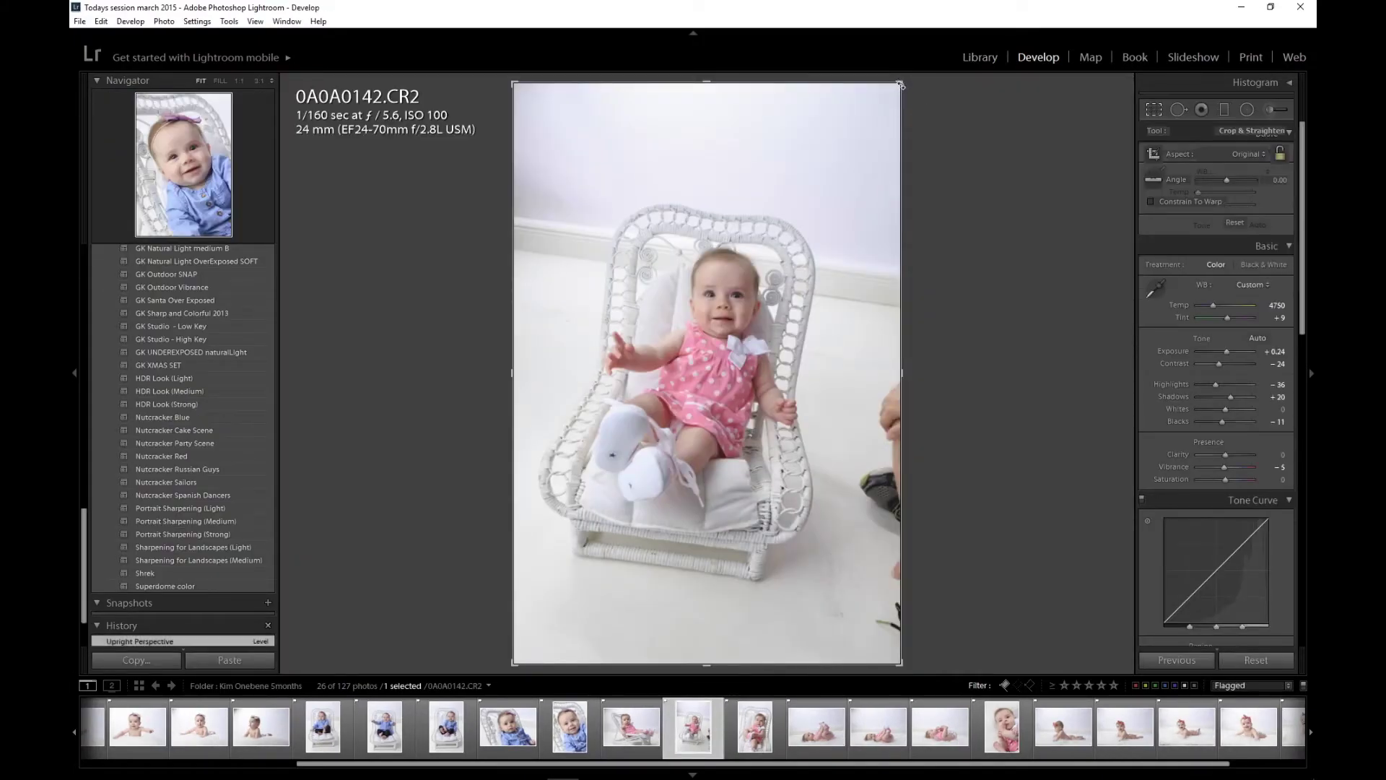
pyautogui.moveTo(898, 81); pyautogui.dragTo(861, 98)
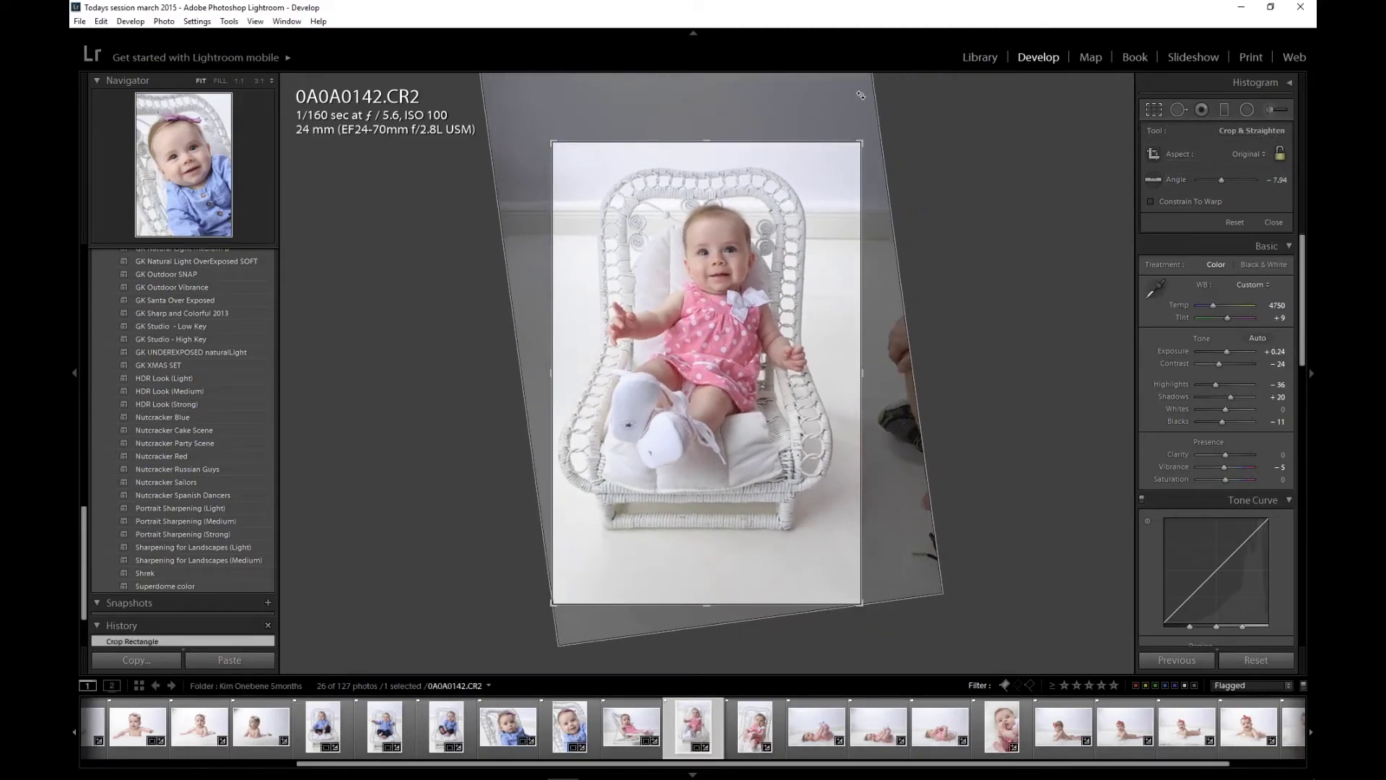
pyautogui.moveTo(706, 258); pyautogui.dragTo(721, 307)
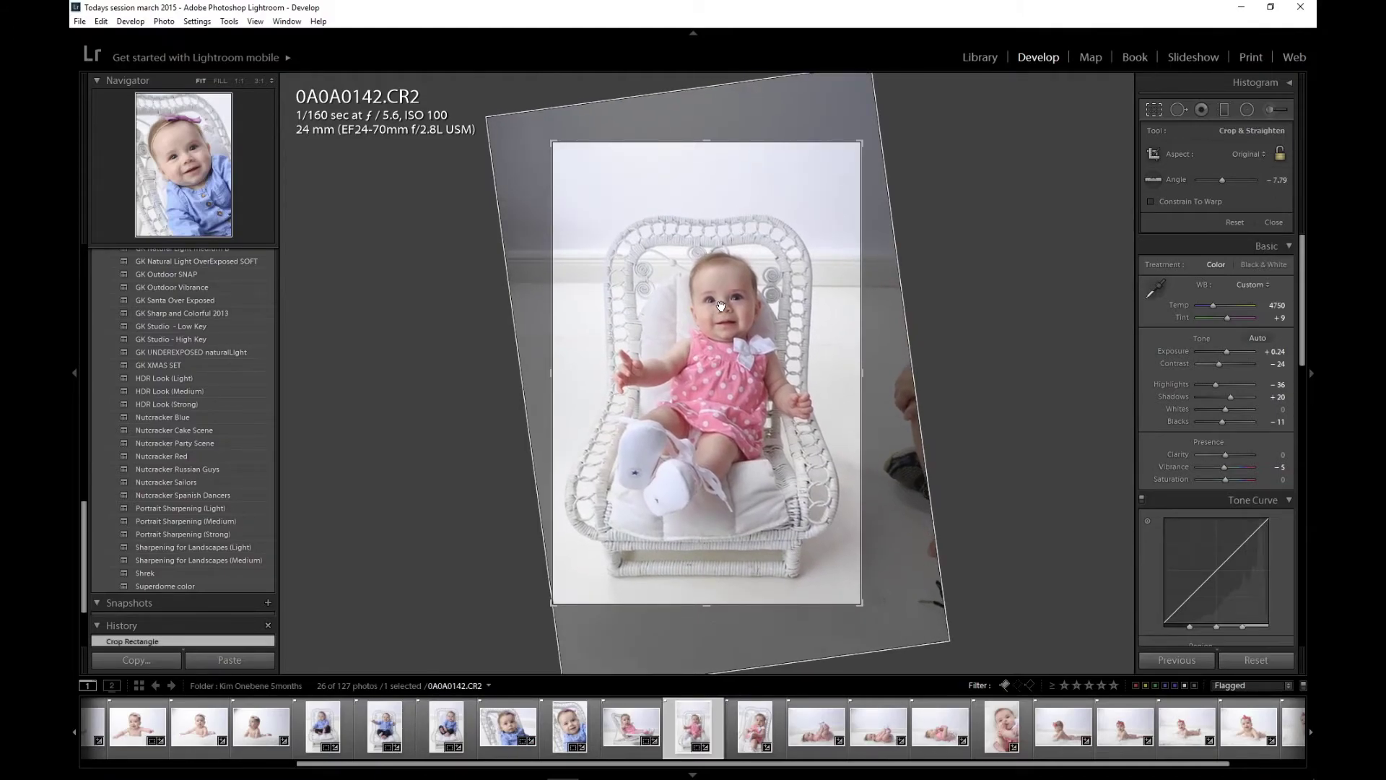
pyautogui.press('Return')
# - Straighten photo 0A0A0147 to a crop angle of about -5.77, crop it tighter around the chair back, and return to the grid
pyautogui.press('Right')
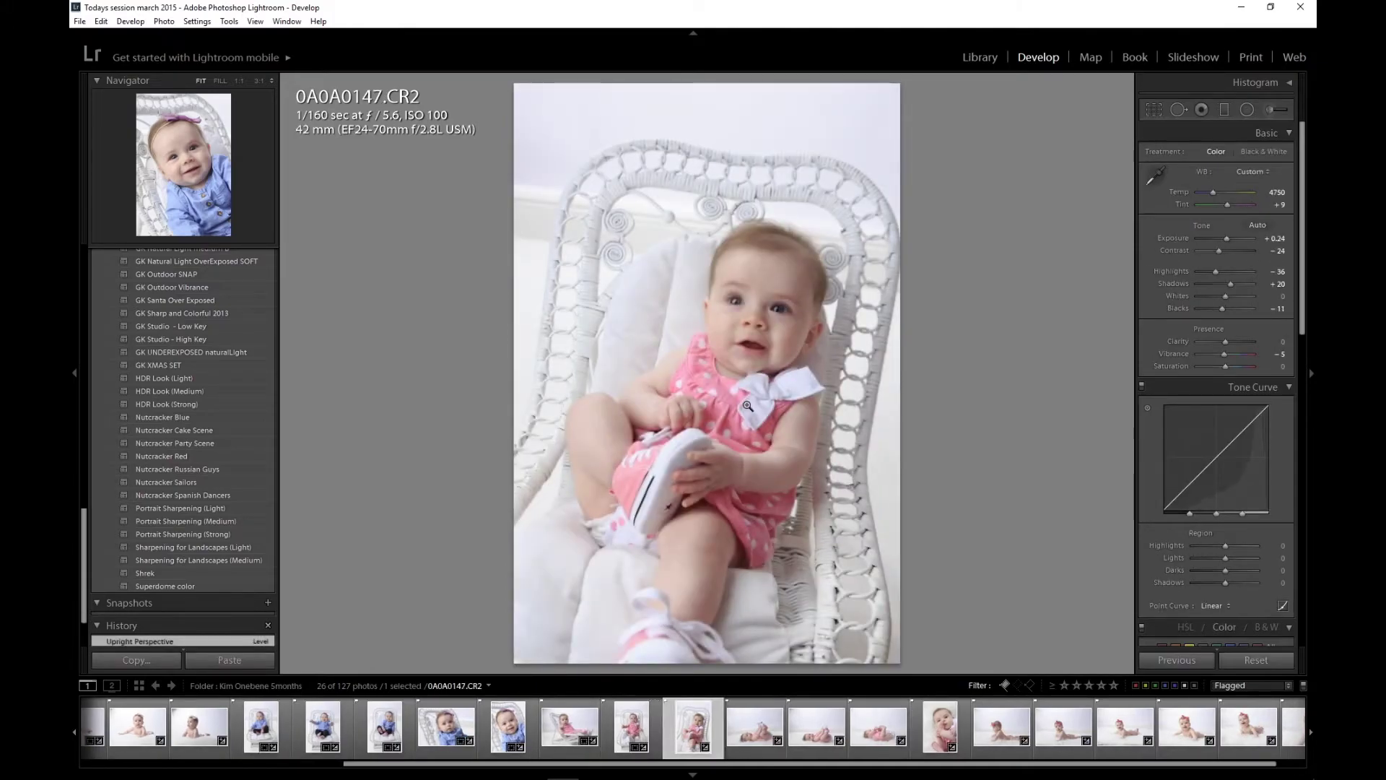
pyautogui.press('Right')
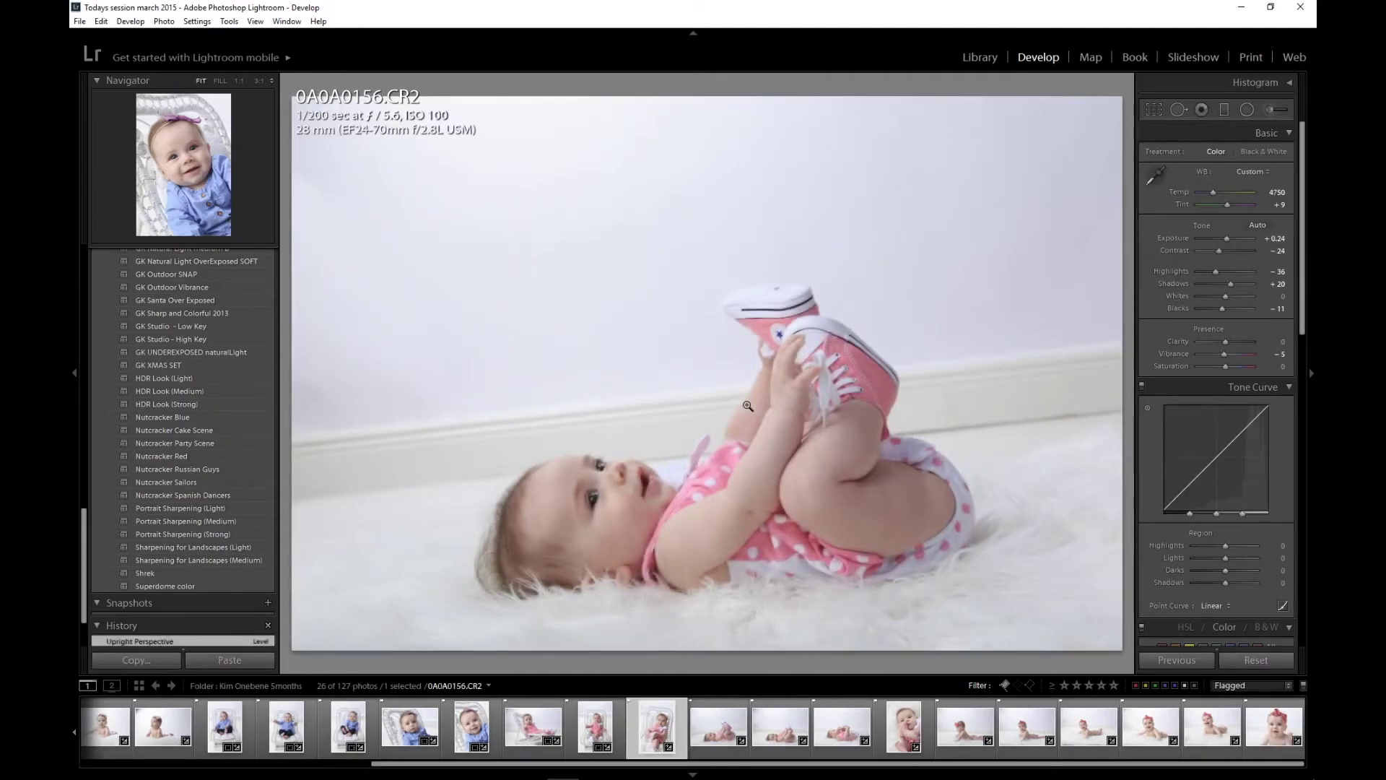
pyautogui.press('Left')
pyautogui.press('r')
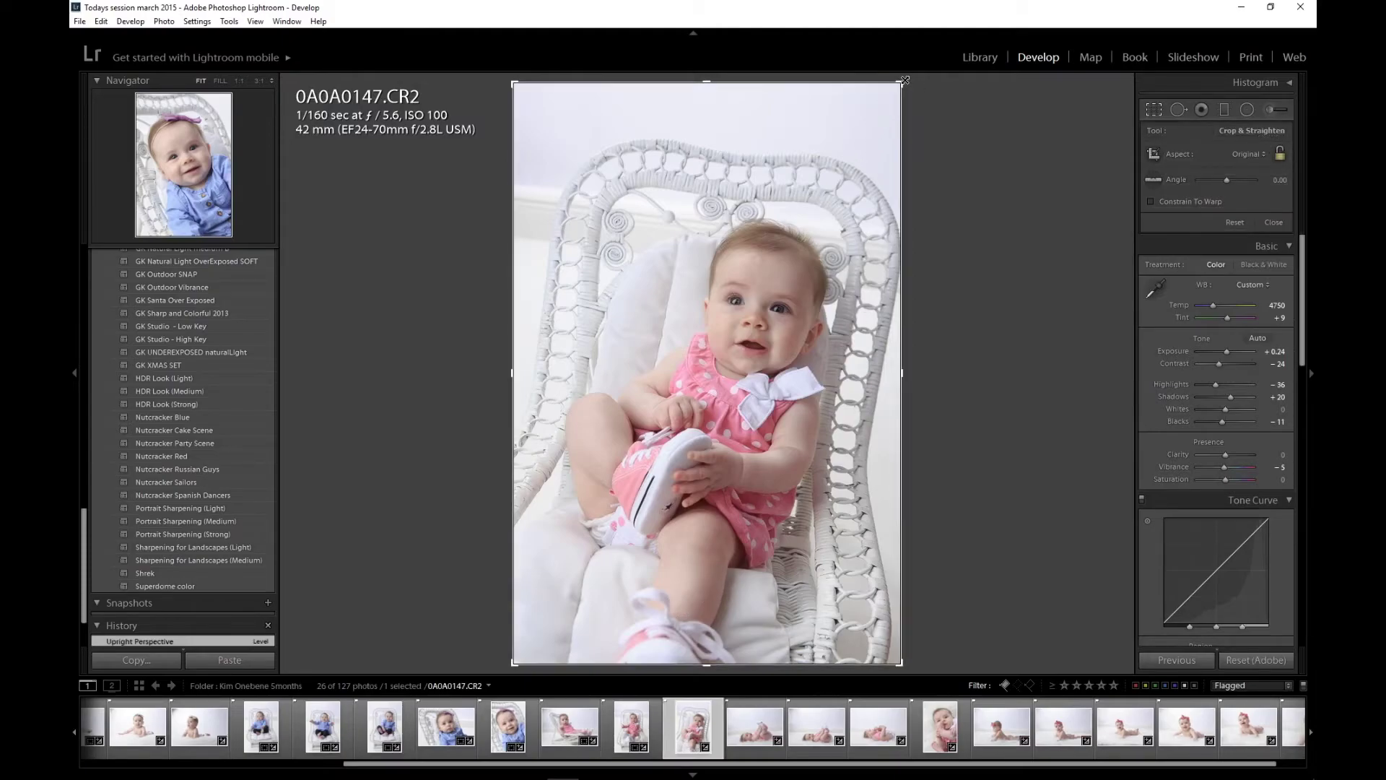
pyautogui.moveTo(898, 92); pyautogui.dragTo(878, 81)
pyautogui.moveTo(735, 262); pyautogui.dragTo(693, 302)
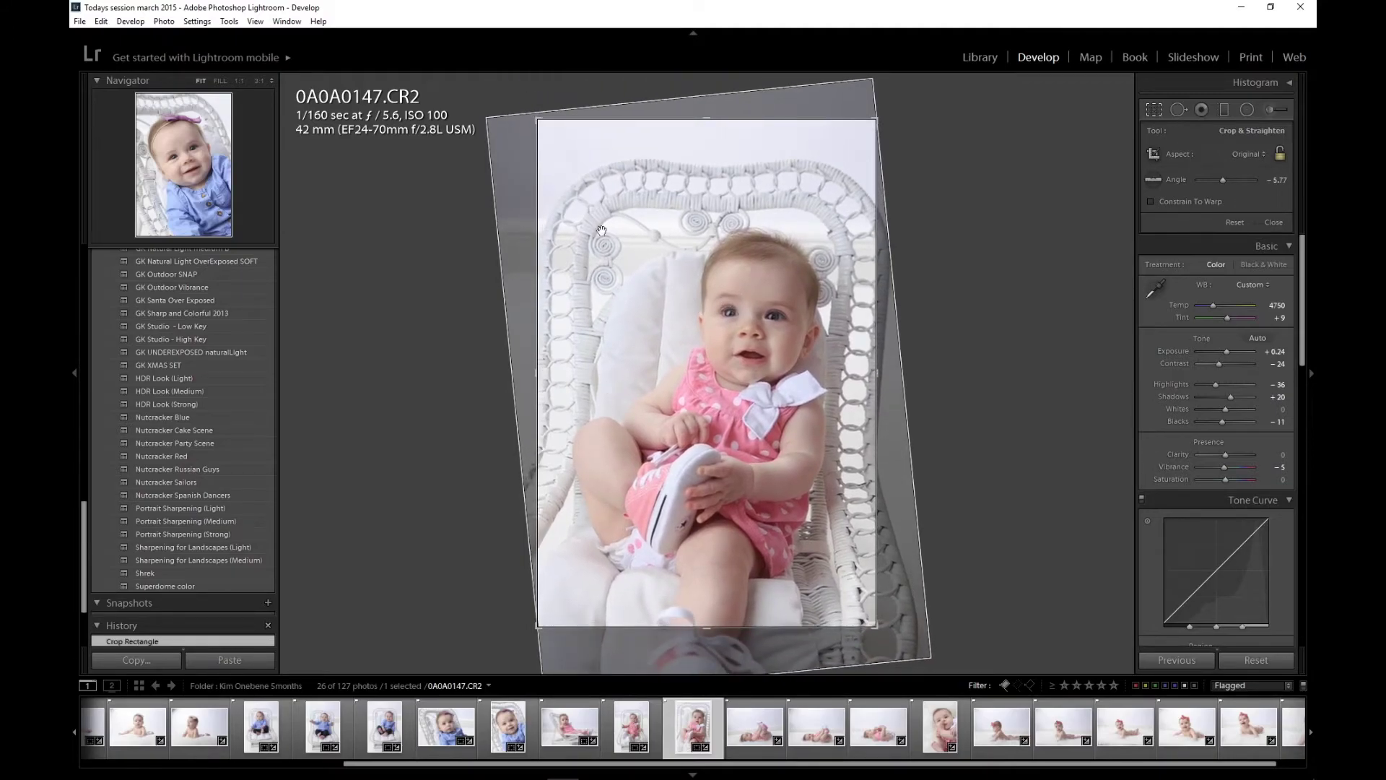
pyautogui.moveTo(540, 124); pyautogui.dragTo(556, 146)
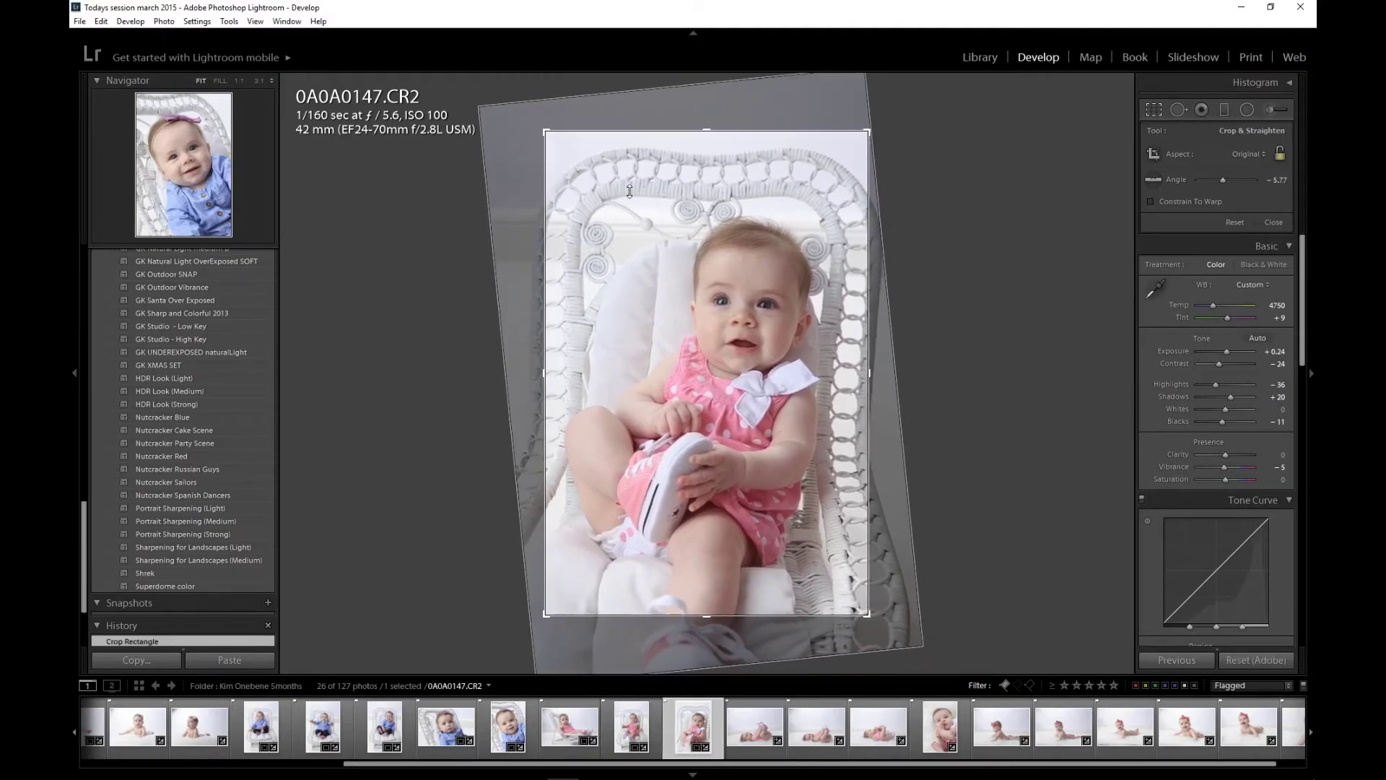
pyautogui.press('Return')
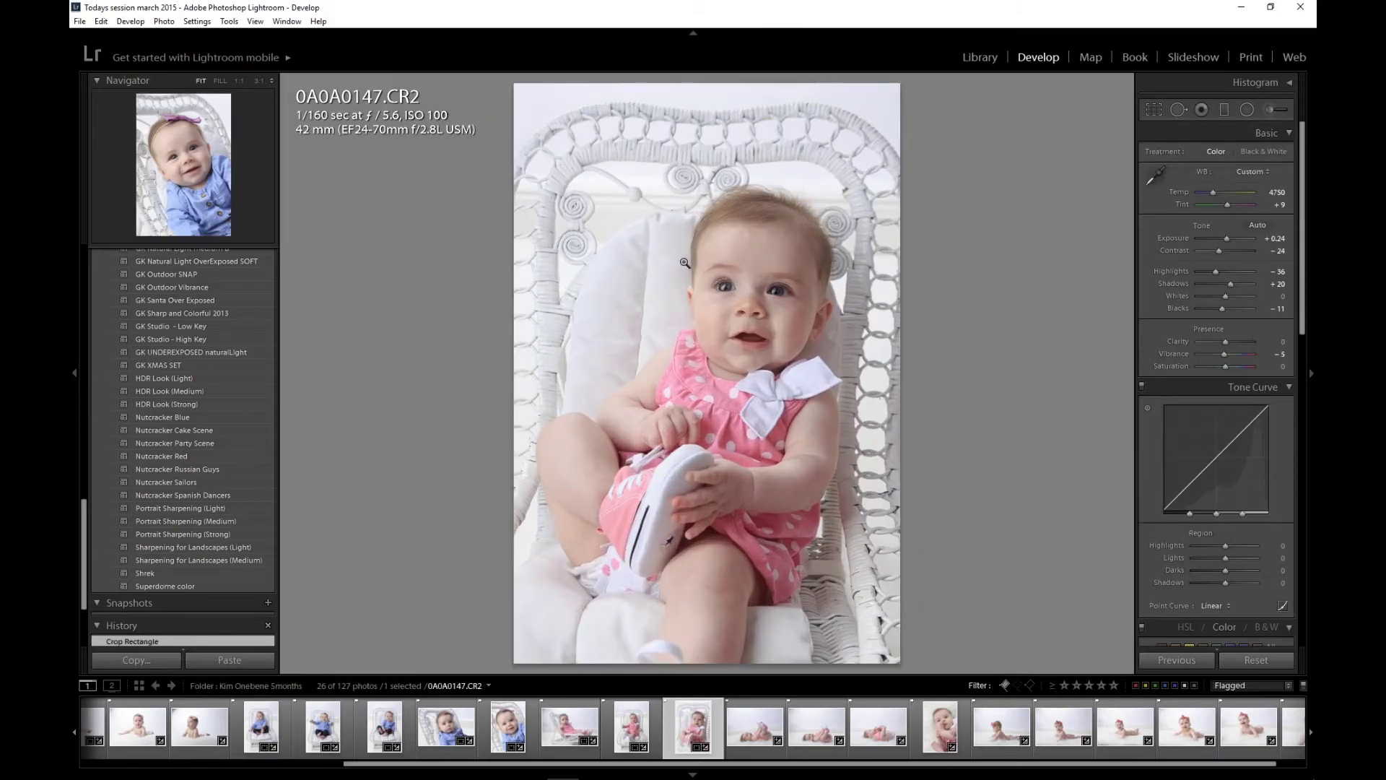
pyautogui.press('g')
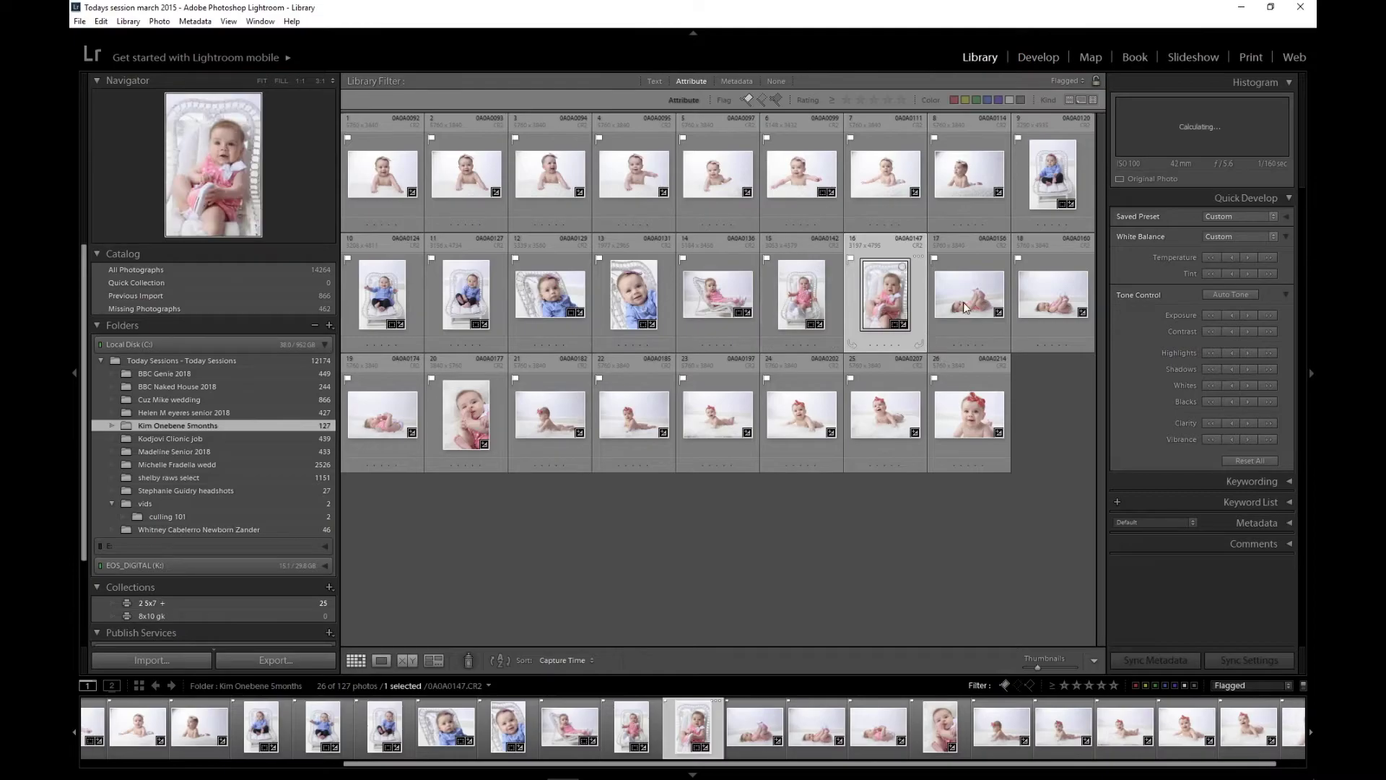
# - Straighten photo 0A0A0156 to a crop angle of about 5.23 and crop it tighter around the baby lying on the fur rug
pyautogui.click(965, 308)
pyautogui.press('d')
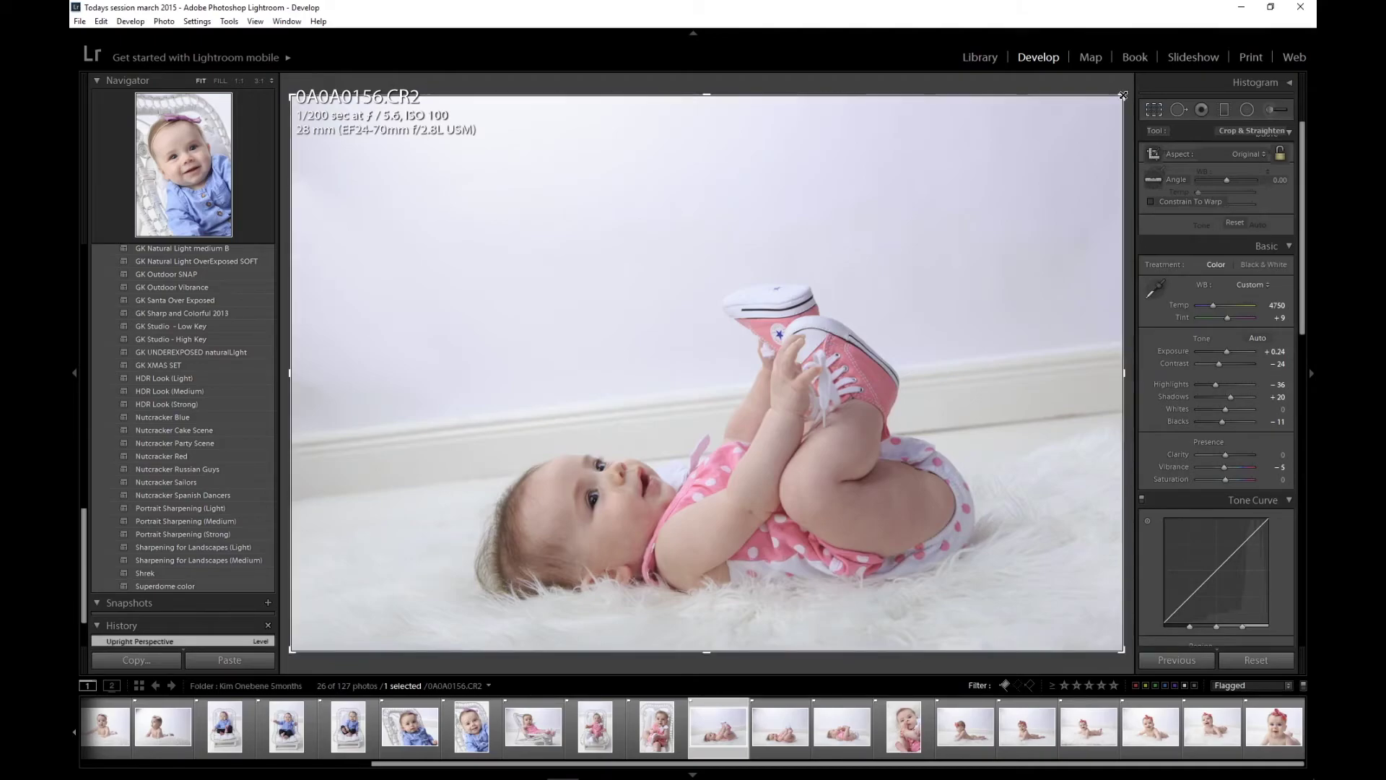
pyautogui.moveTo(1091, 140); pyautogui.dragTo(1098, 195)
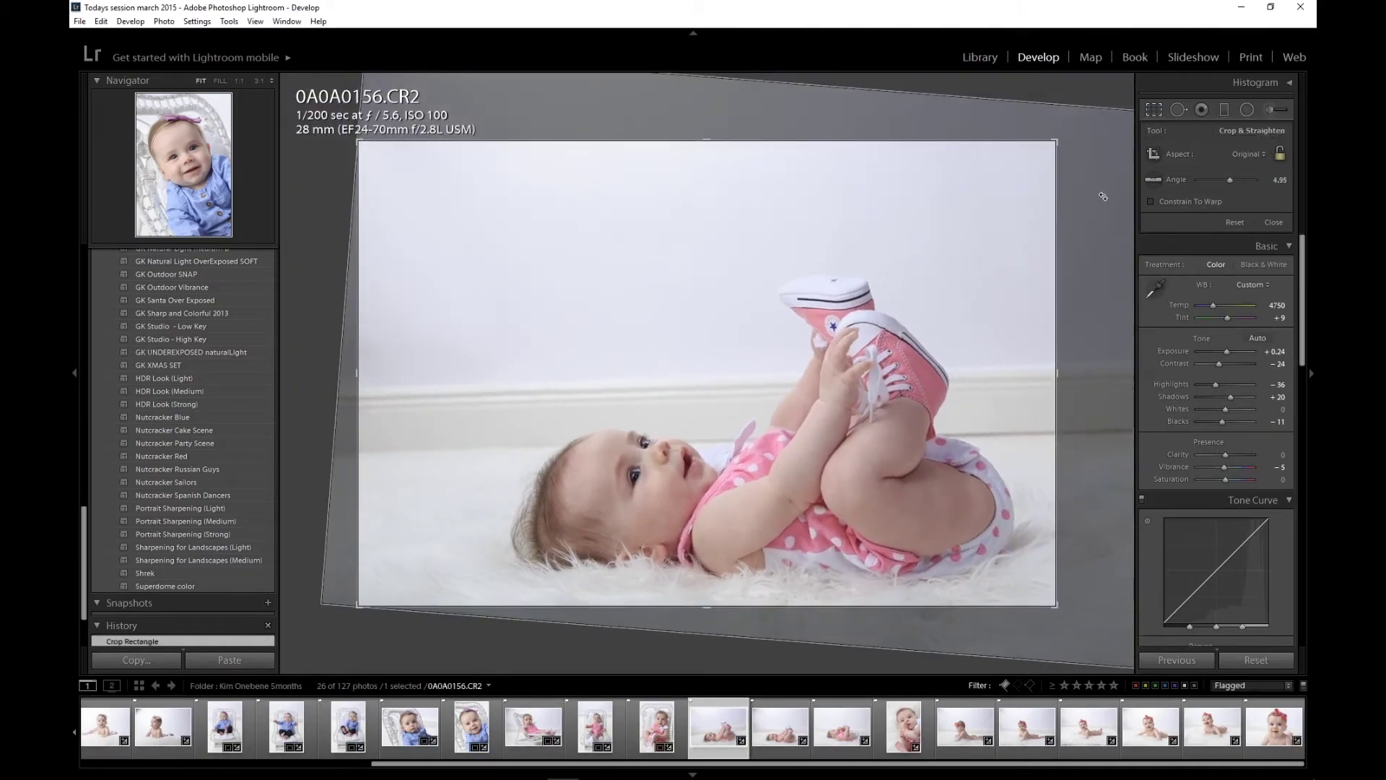
pyautogui.moveTo(845, 251)
pyautogui.mouseDown()
pyautogui.moveTo(808, 238)
pyautogui.moveTo(824, 240)
pyautogui.mouseUp()
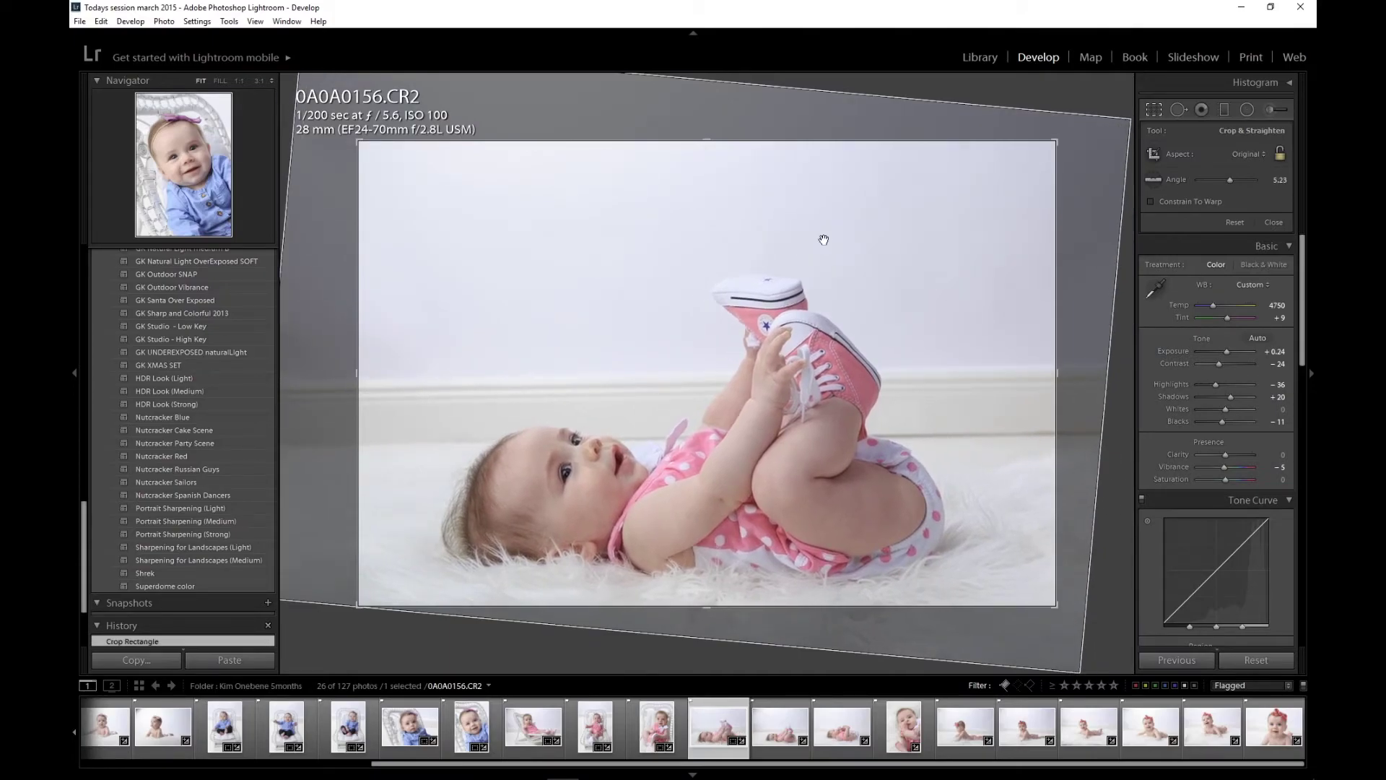
pyautogui.press('Return')
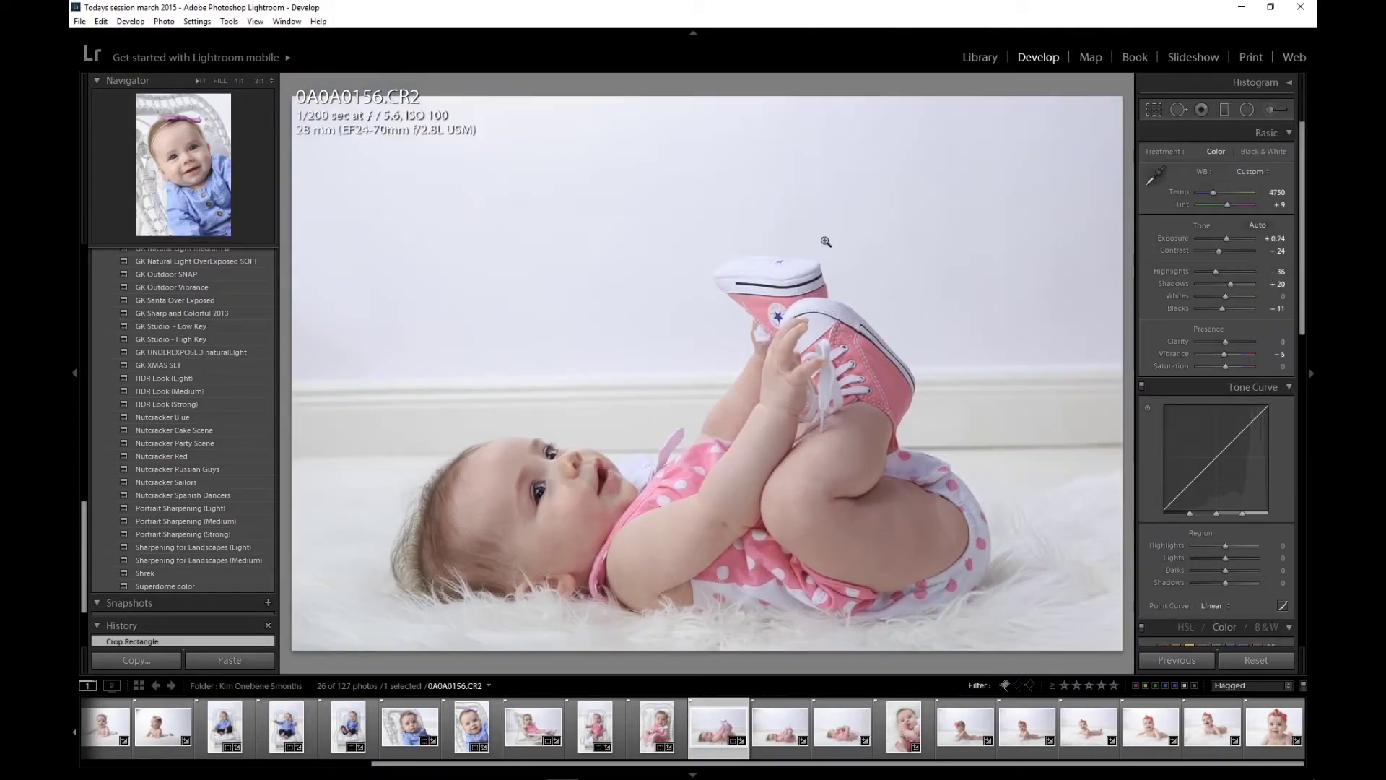
# - Crop photo 0A0A0160 slightly tighter around the baby holding the sneakers, keeping the original aspect ratio and shifting the framing sideways
pyautogui.press('Right')
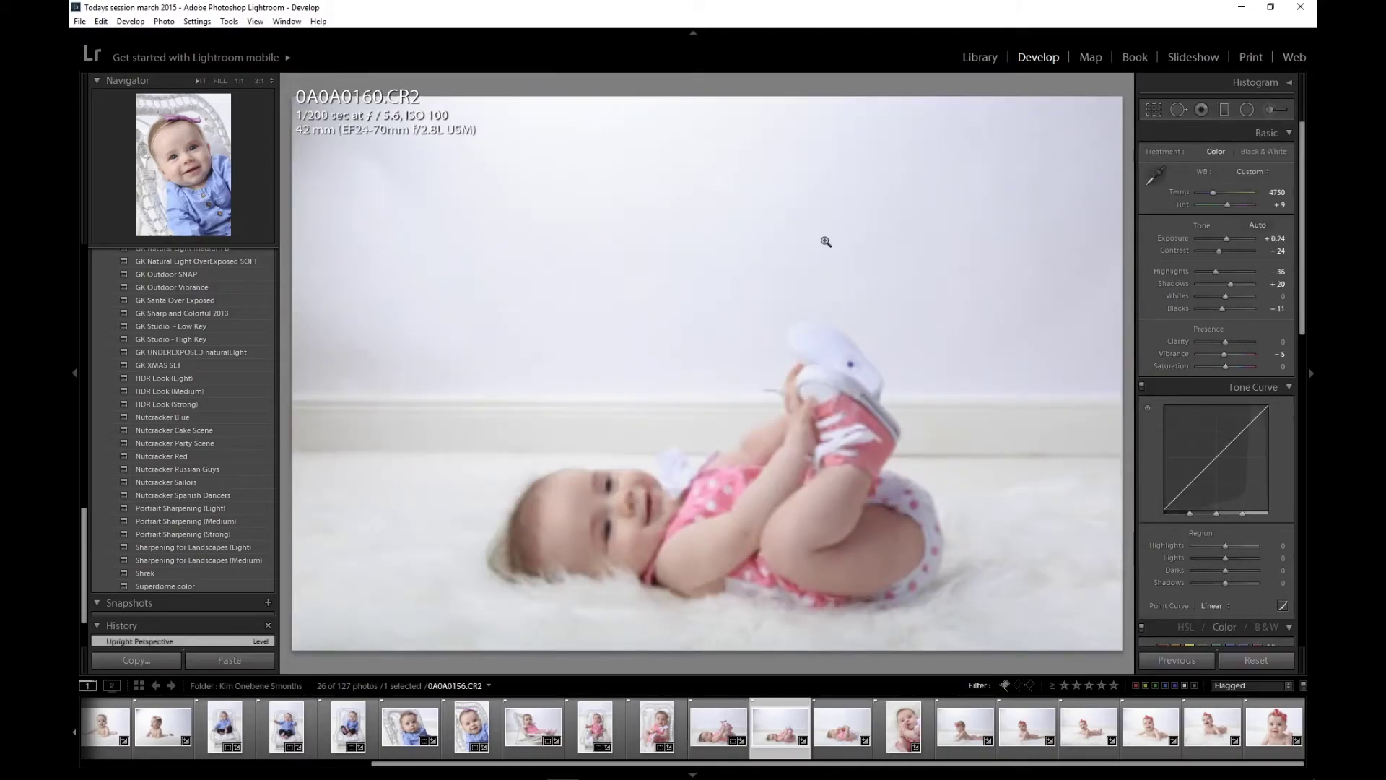
pyautogui.press('r')
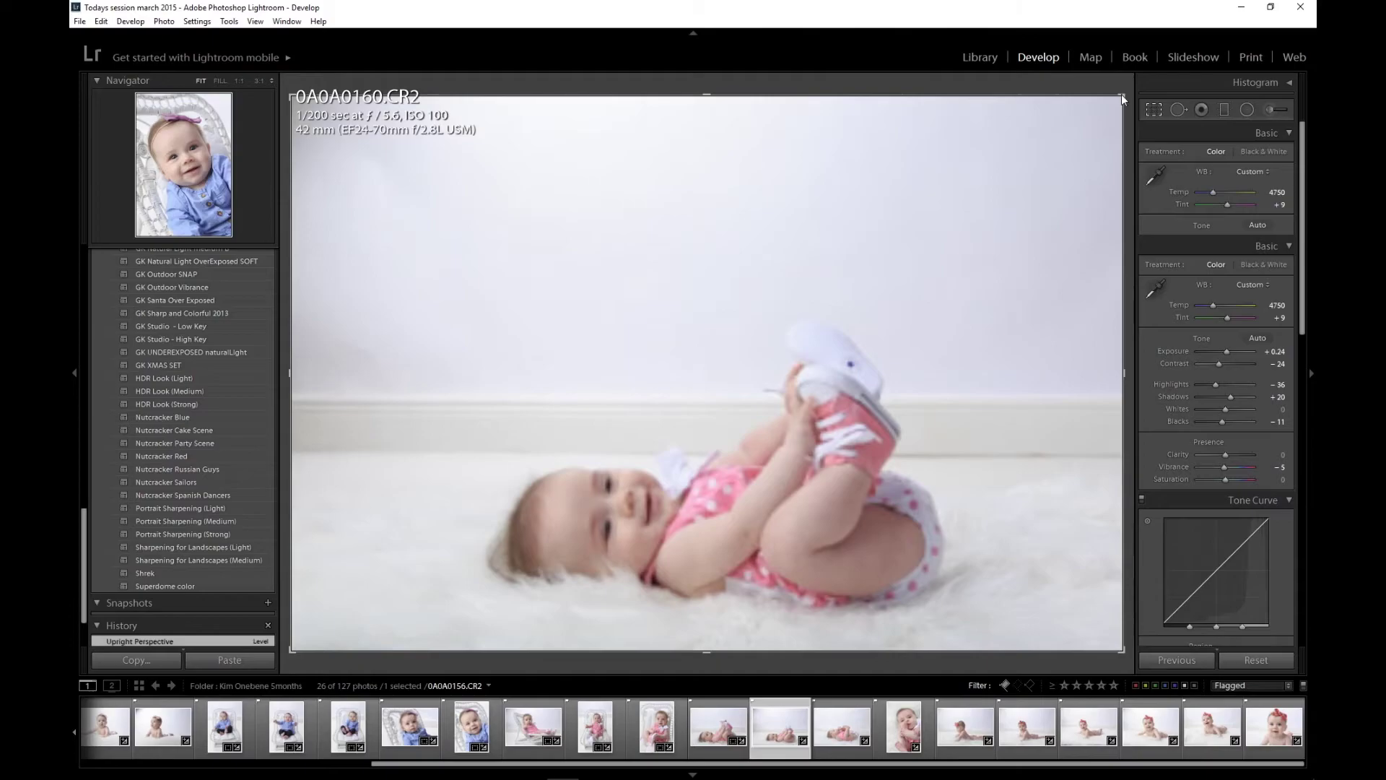
pyautogui.moveTo(1124, 95); pyautogui.dragTo(1116, 117)
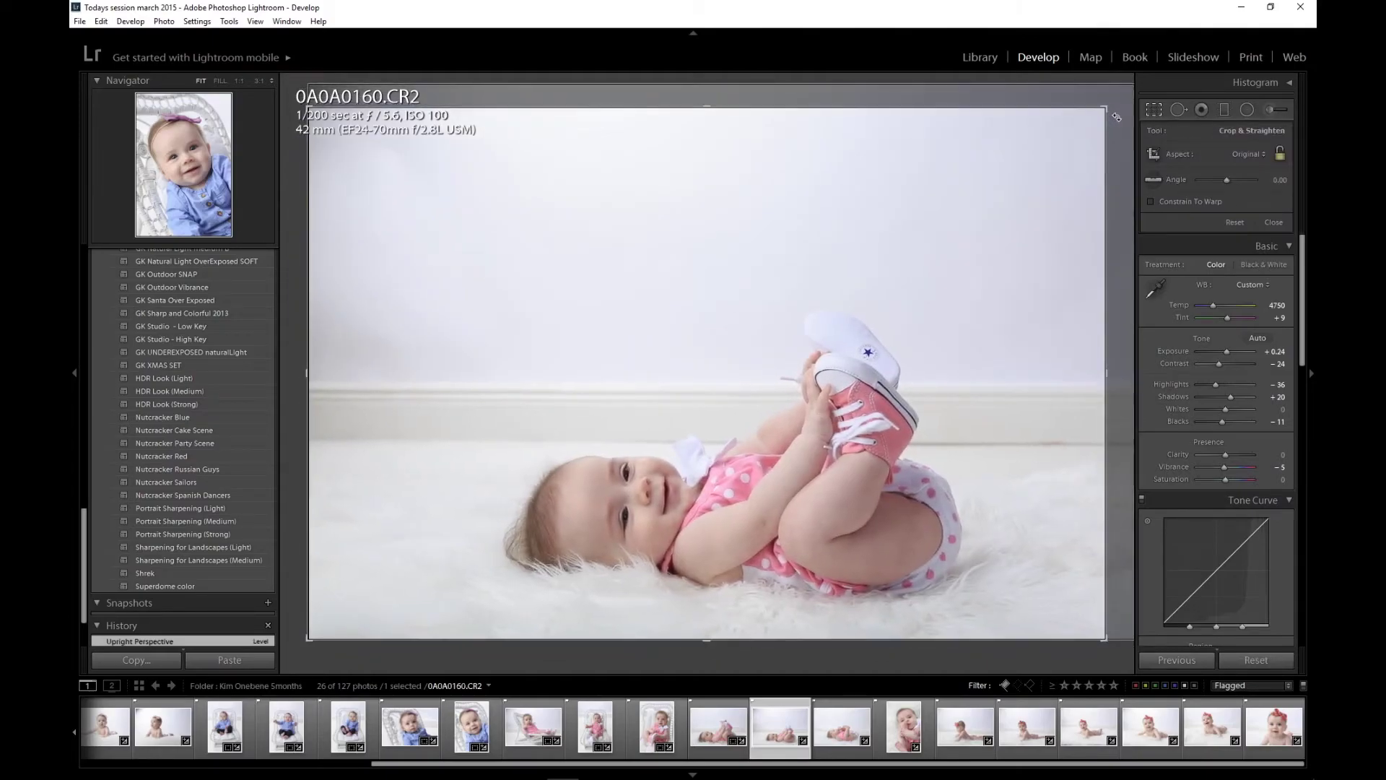
pyautogui.moveTo(965, 229); pyautogui.dragTo(930, 241)
pyautogui.press('Return')
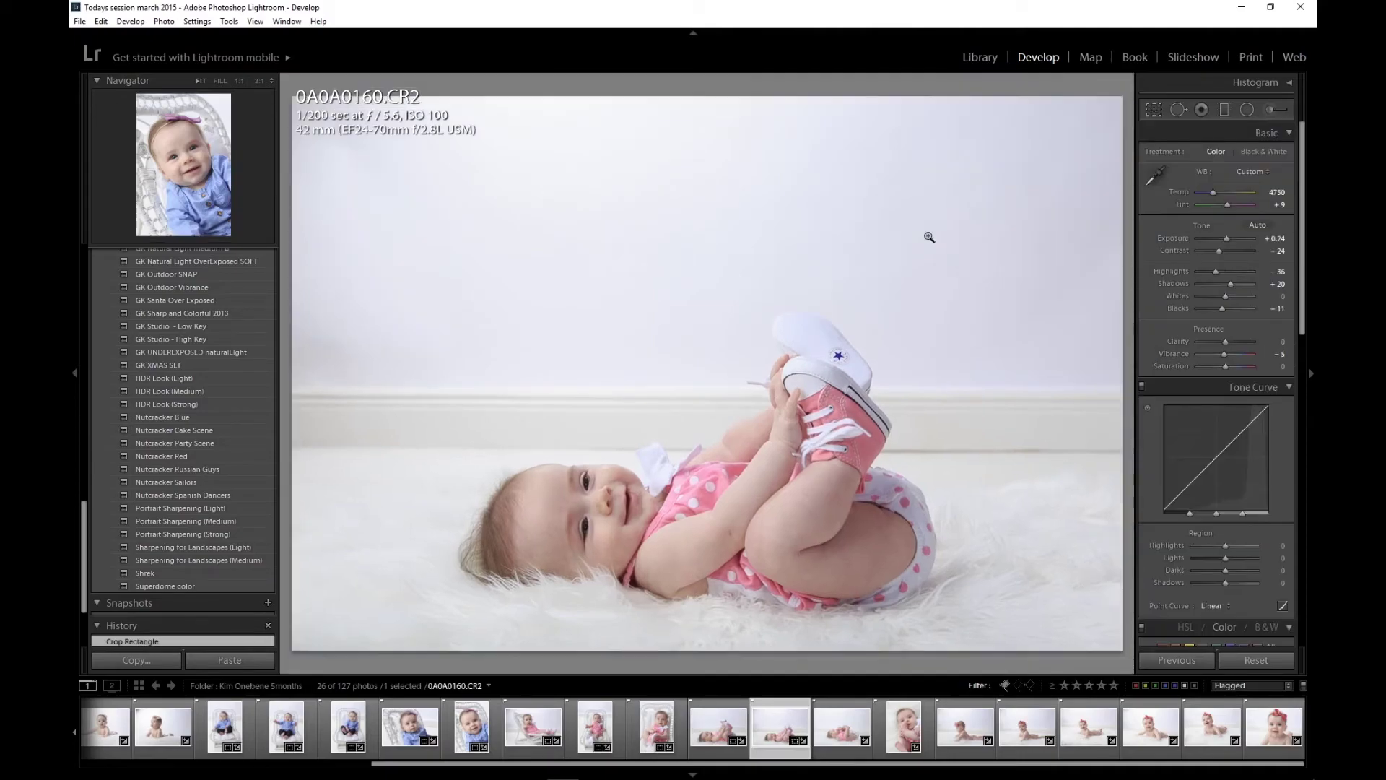
# - Straighten photo 0A0A0174 to a crop angle of about -4.00 and crop it tighter around the barefoot baby lying on the rug
pyautogui.press('Right')
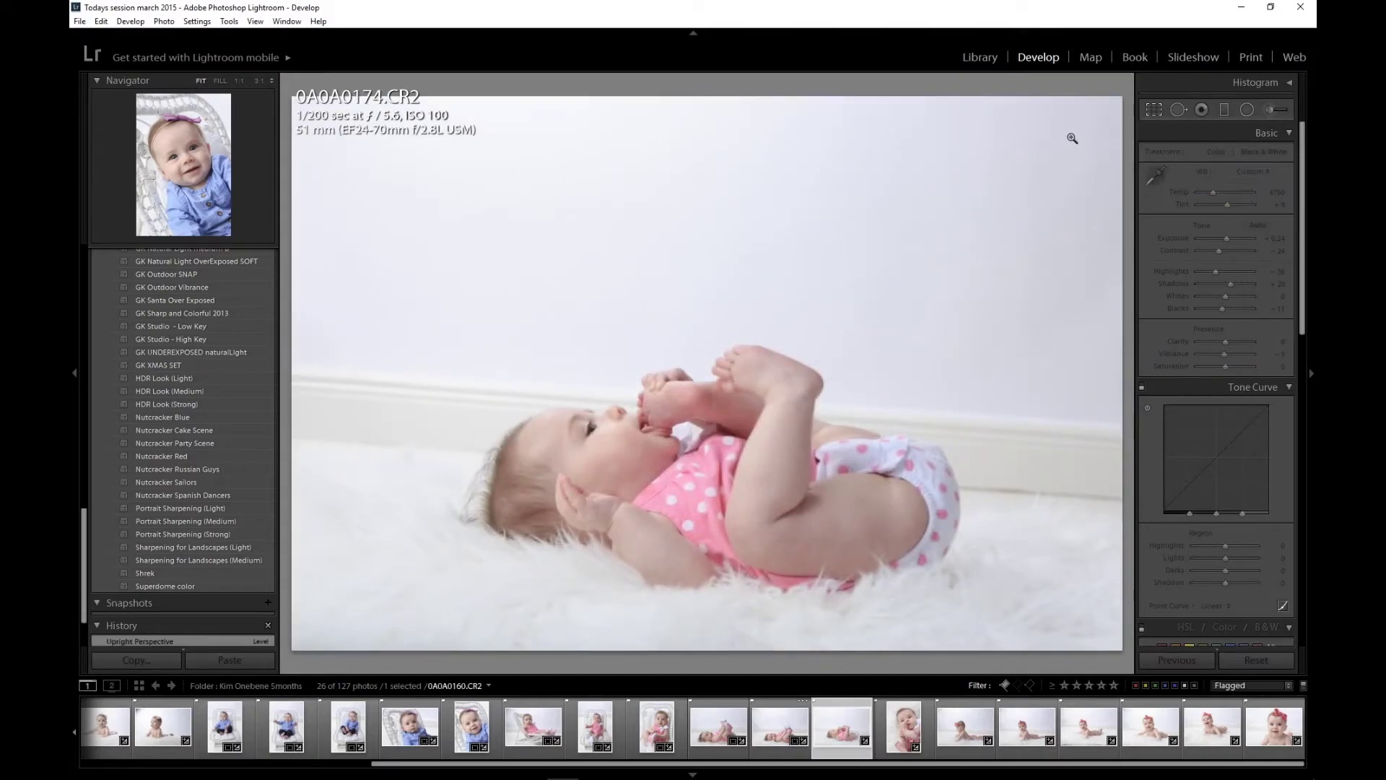
pyautogui.press('r')
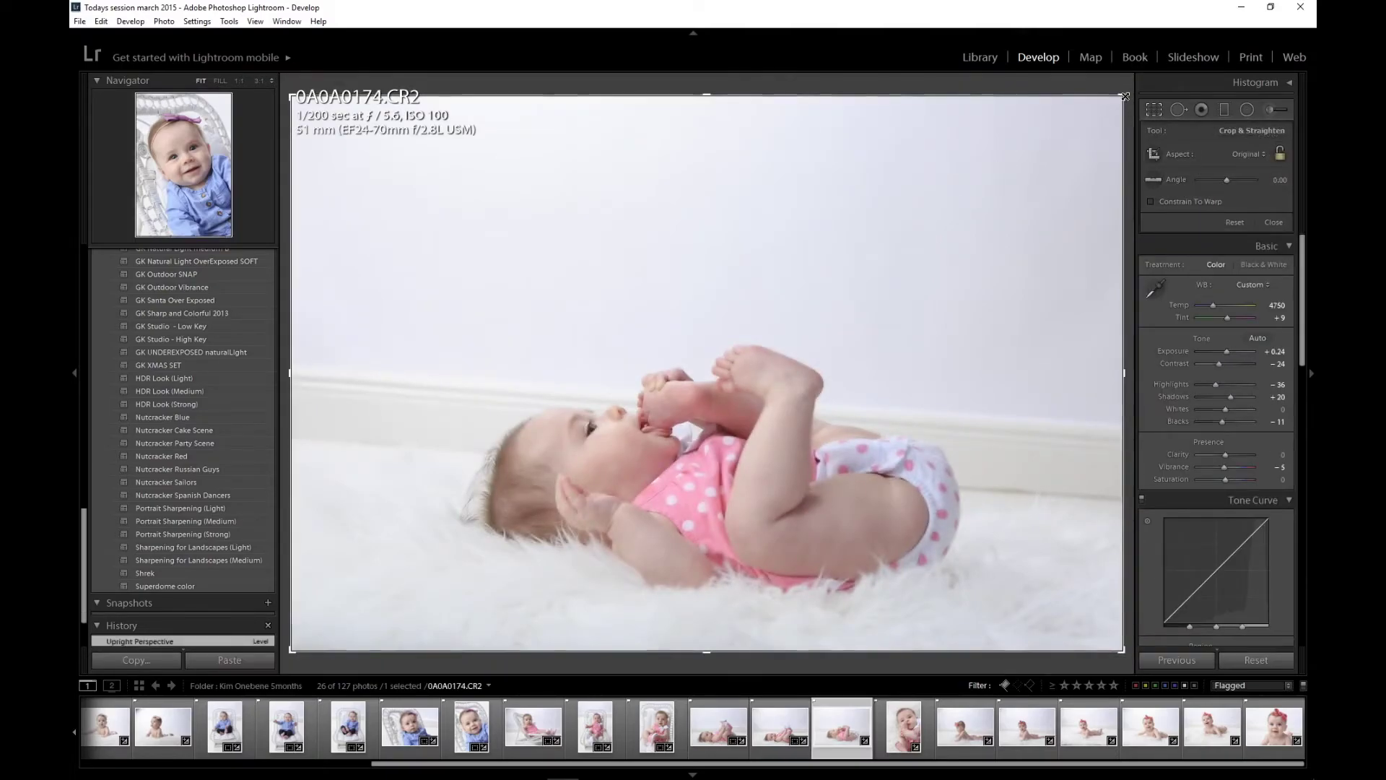
pyautogui.moveTo(1120, 97); pyautogui.dragTo(1071, 127)
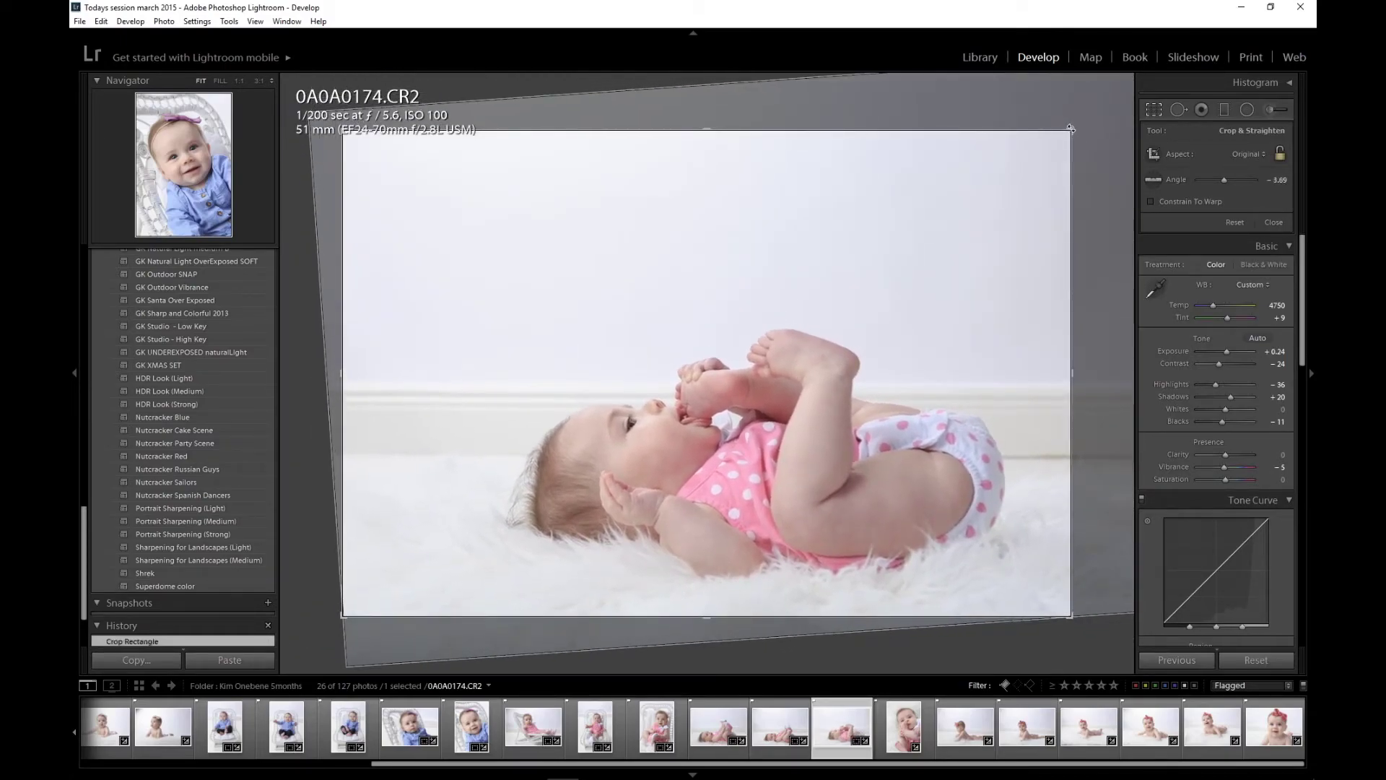
pyautogui.moveTo(928, 288); pyautogui.dragTo(881, 288)
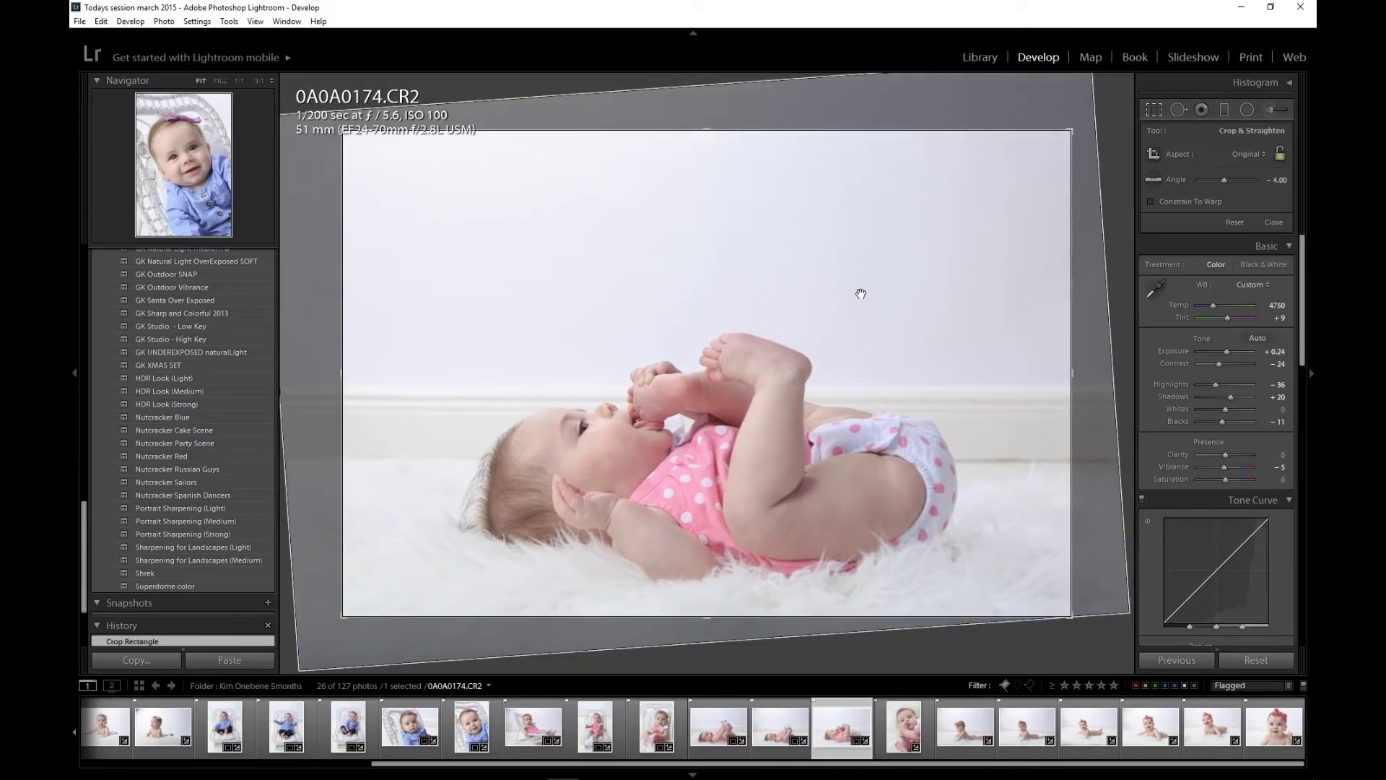
pyautogui.press('Return')
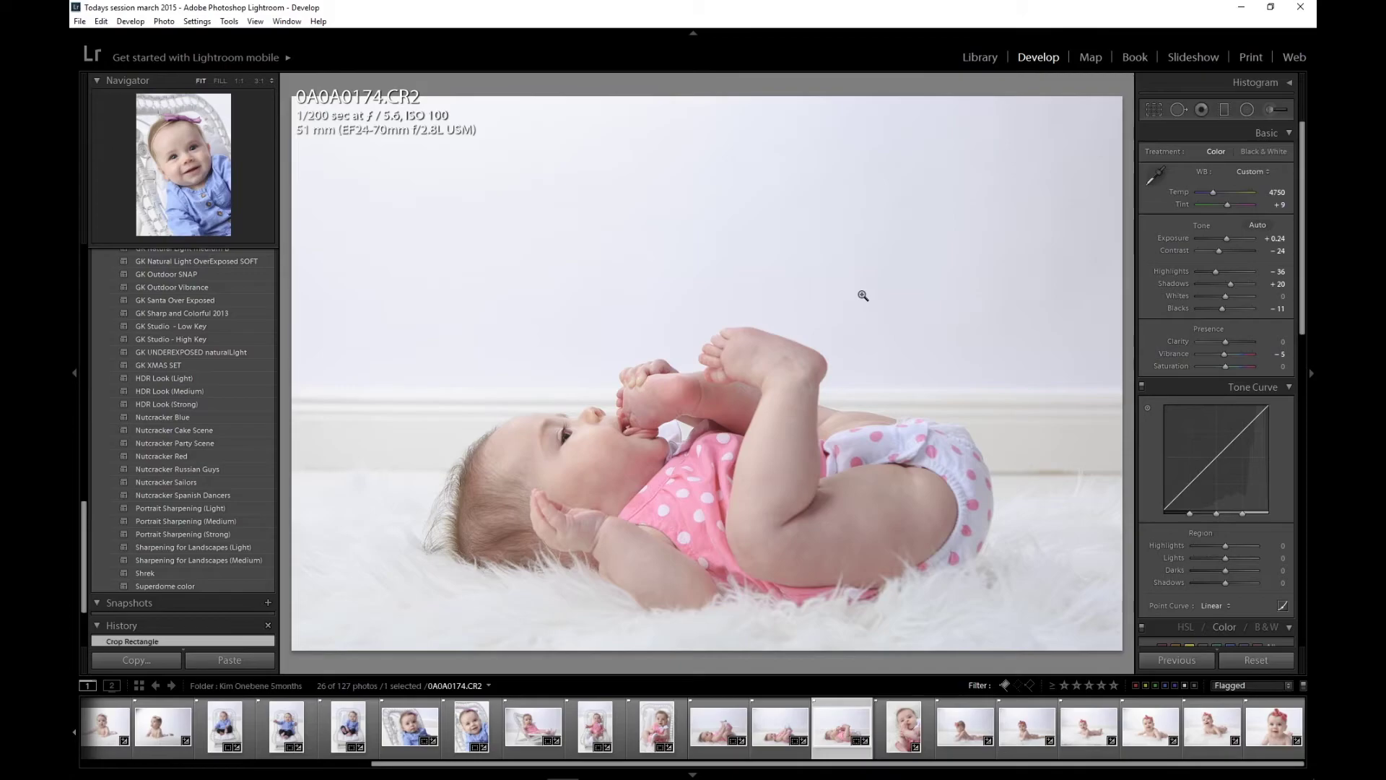
# - Skip the portrait close-up, then straighten photo 0A0A0182 to a crop angle of about -2.11 with a slightly tighter crop
pyautogui.press('Right')
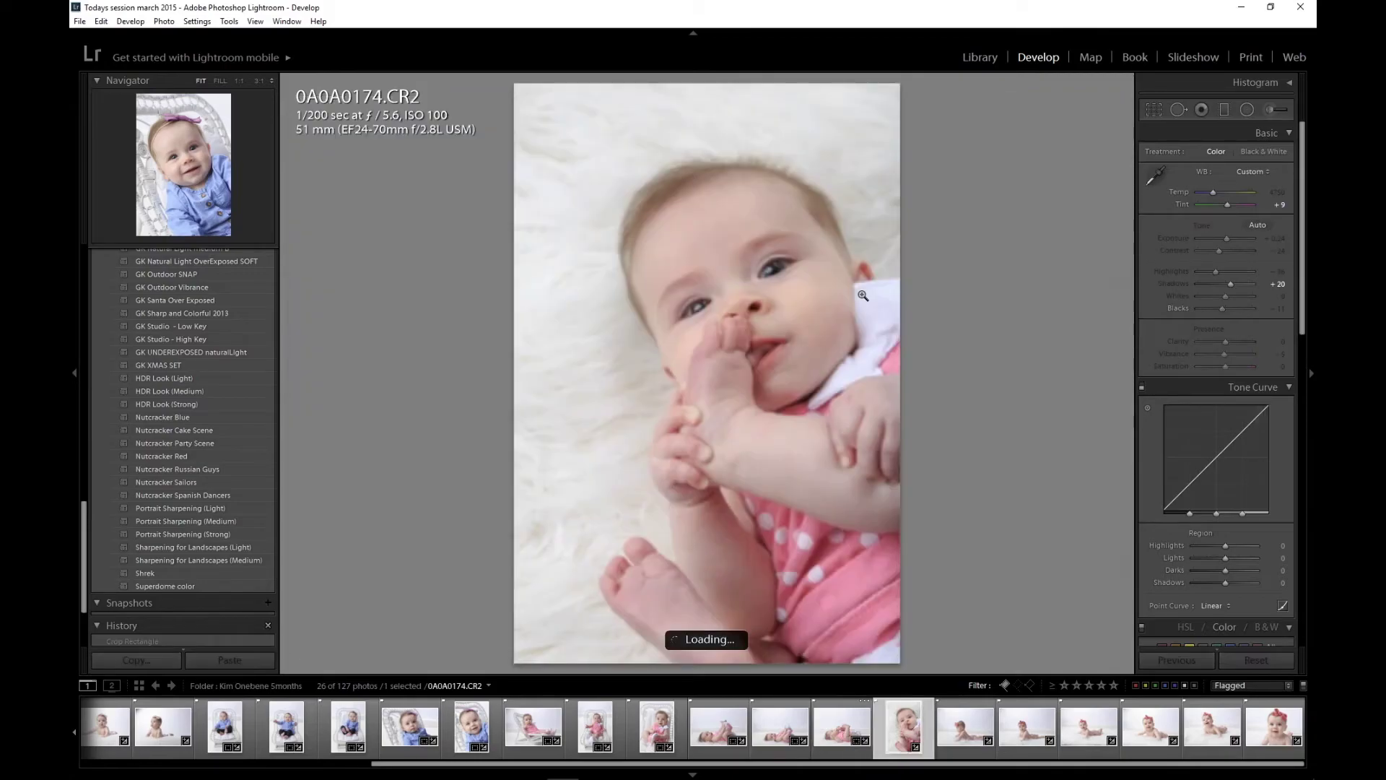
pyautogui.press('Right')
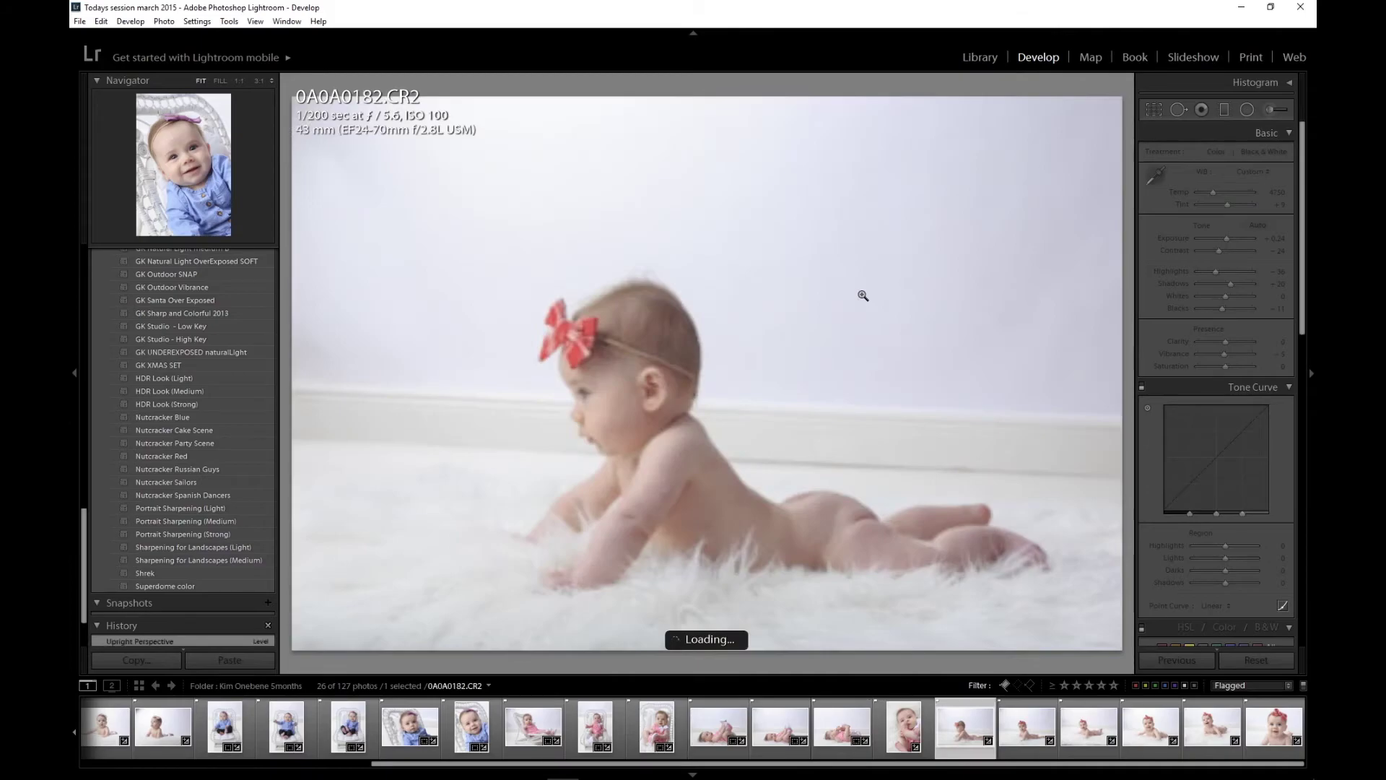
pyautogui.press('r')
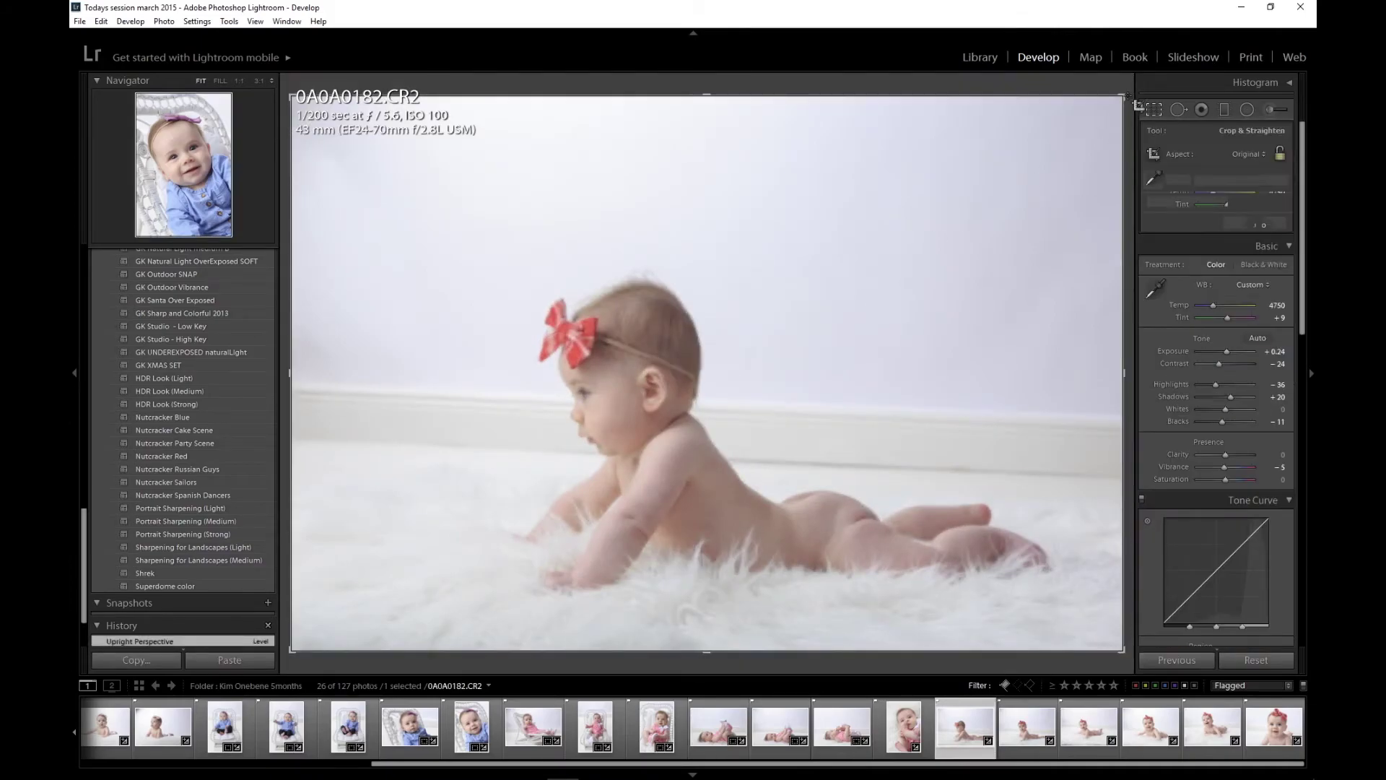
pyautogui.moveTo(1122, 96); pyautogui.dragTo(930, 242)
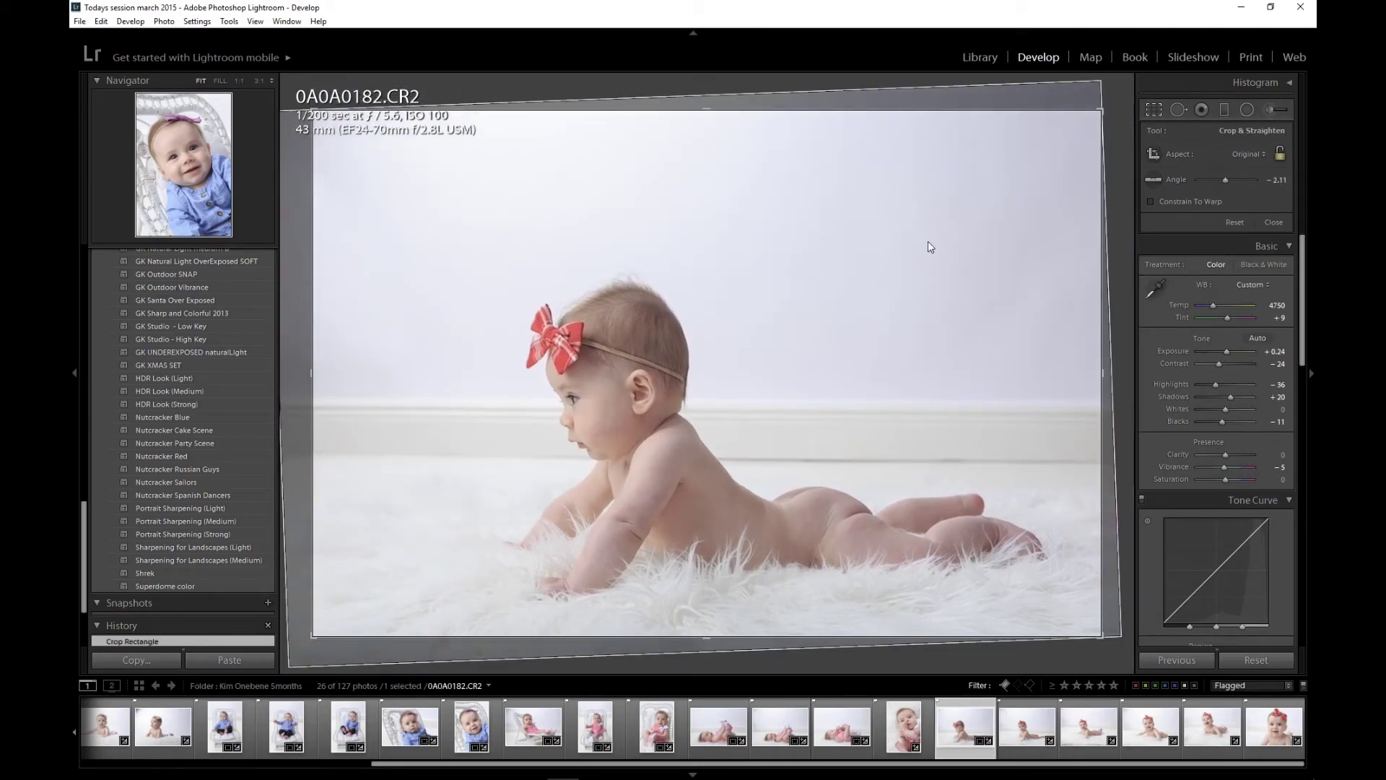
pyautogui.press('Return')
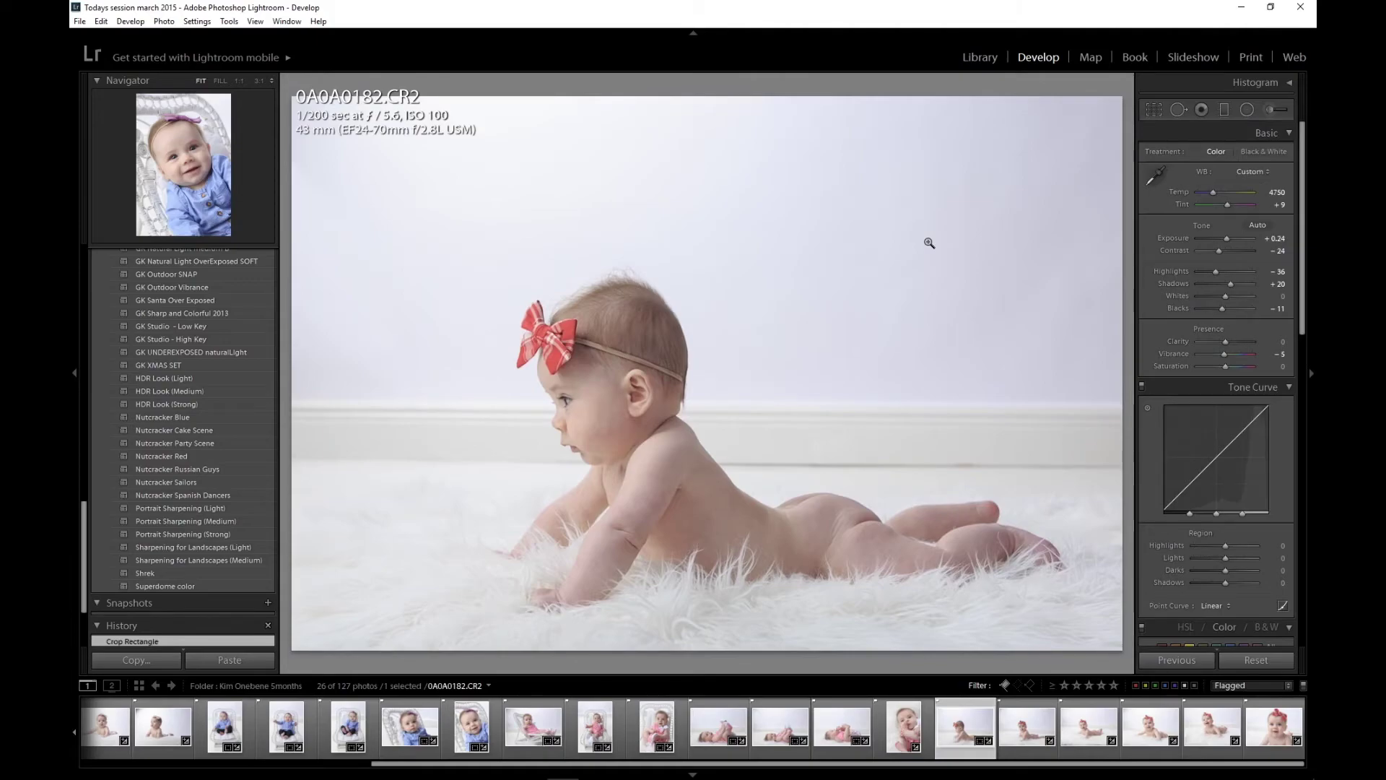
# - Straighten photo 0A0A0185 to a crop angle of about -2.41 and crop it tighter around the baby with the red bow
pyautogui.press('Right')
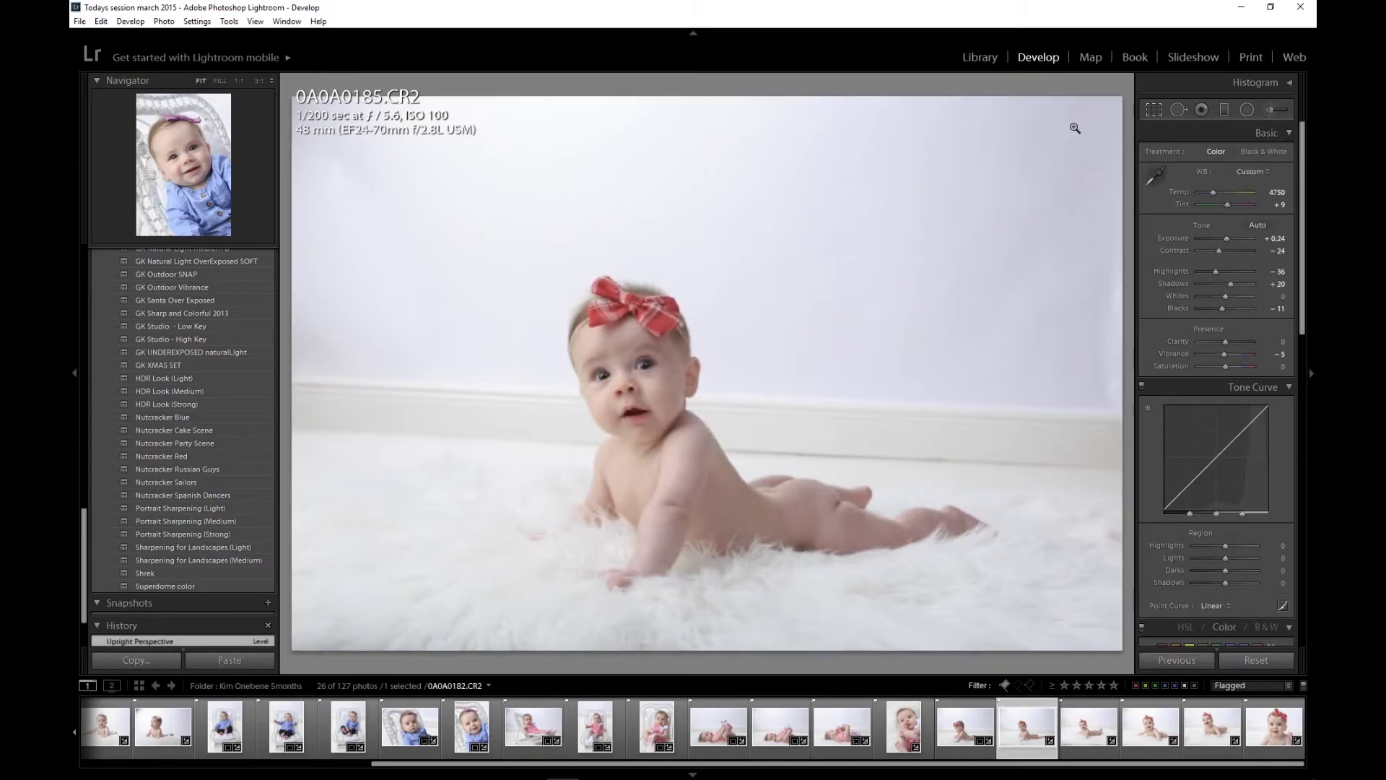
pyautogui.press('r')
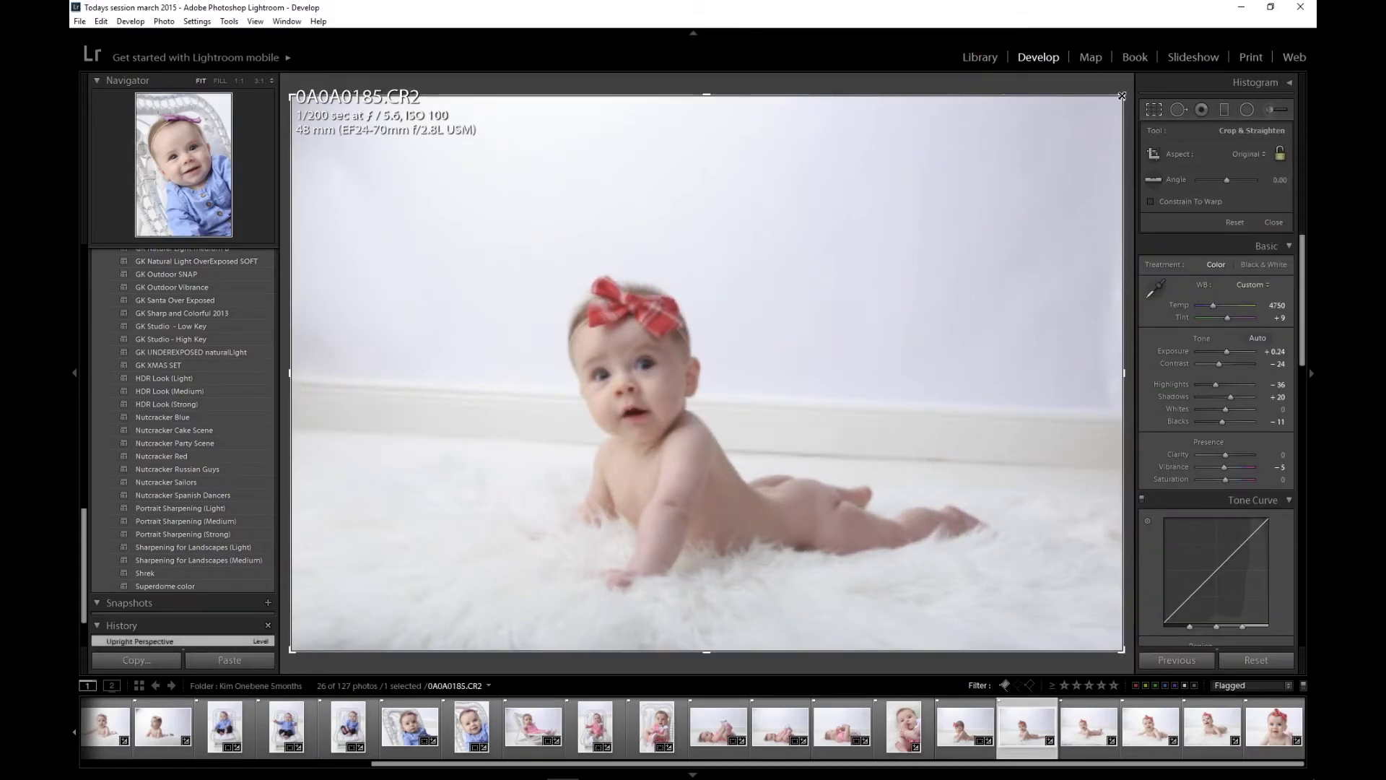
pyautogui.moveTo(1121, 95); pyautogui.dragTo(1084, 115)
pyautogui.moveTo(928, 266); pyautogui.dragTo(832, 276)
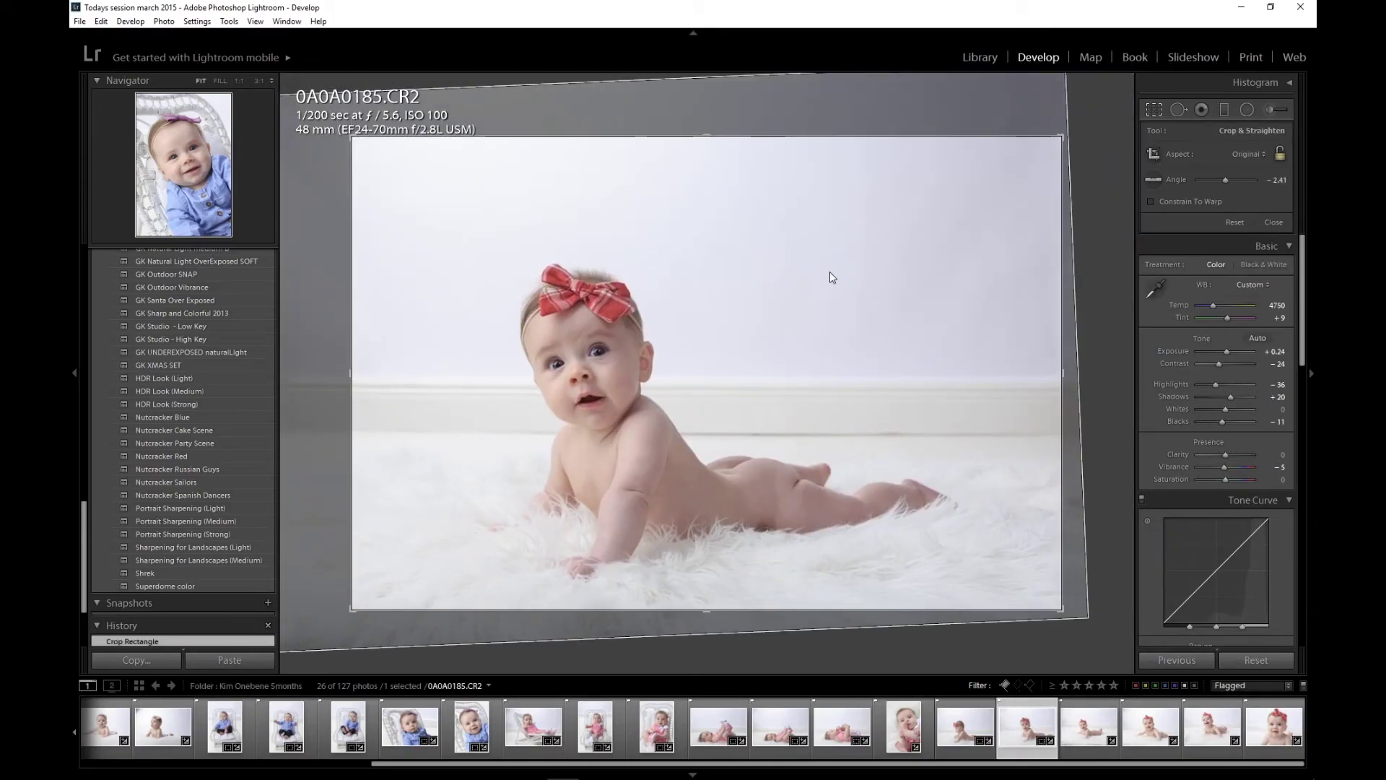
pyautogui.press('Return')
# - Crop photo 0A0A0197 tighter around the smiling baby, excluding the rug's lower edge, and straighten it to a crop angle of about -1.79
pyautogui.press('Right')
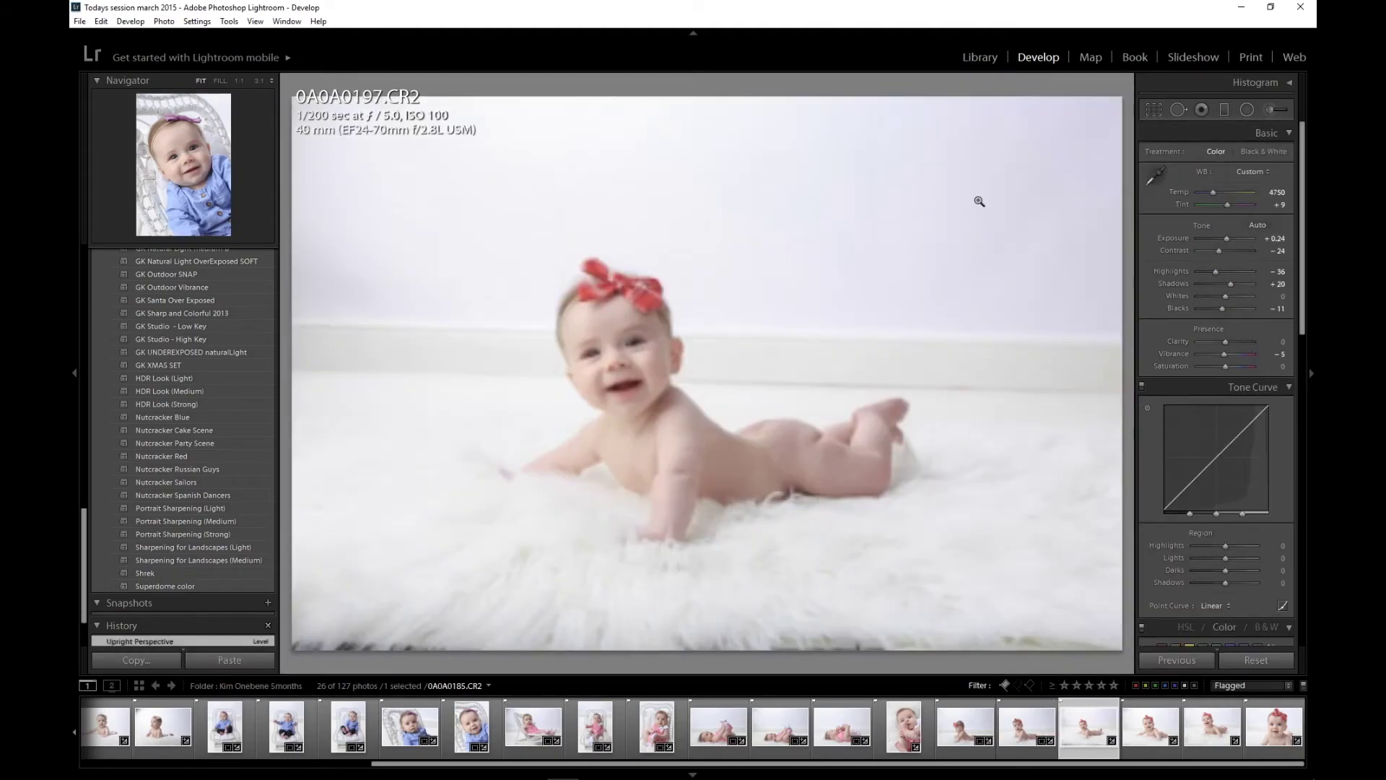
pyautogui.press('r')
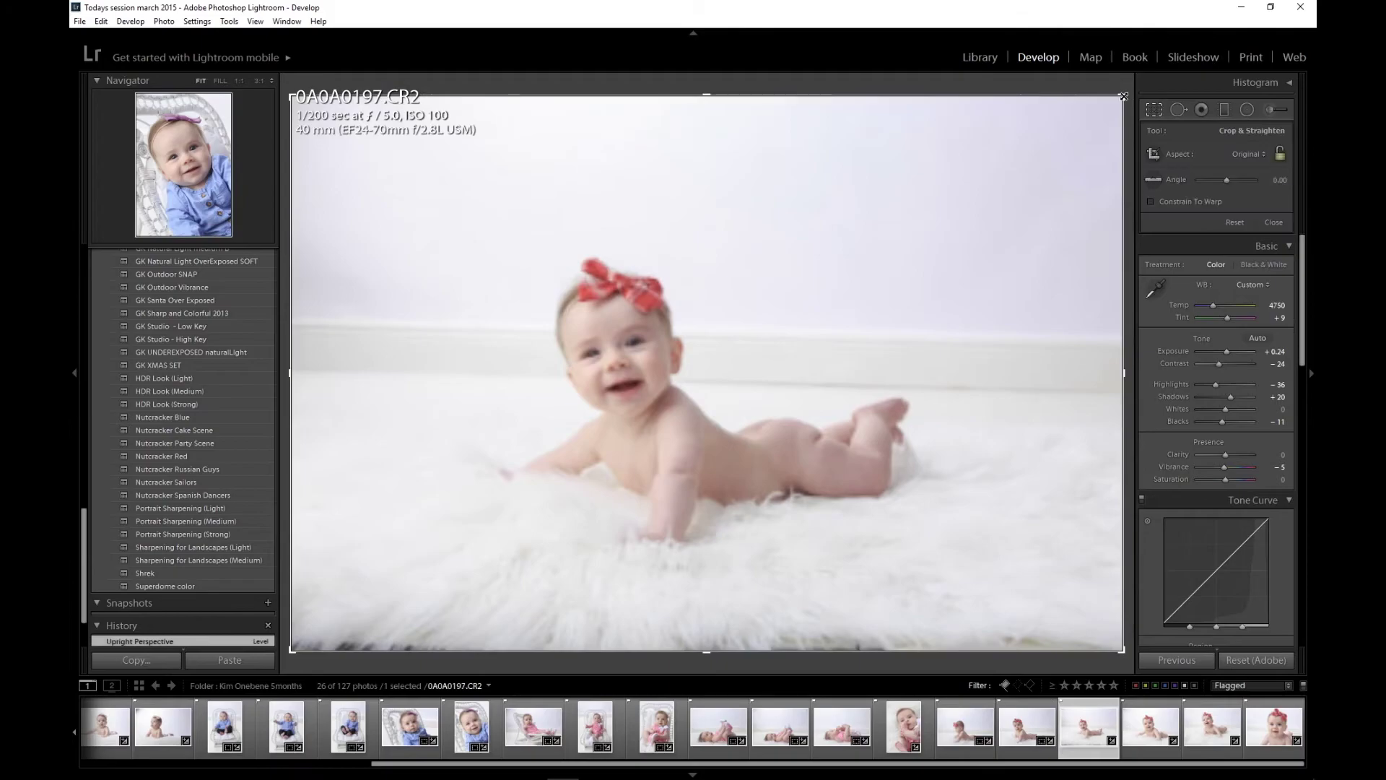
pyautogui.moveTo(1123, 97); pyautogui.dragTo(1035, 150)
pyautogui.moveTo(790, 288); pyautogui.dragTo(777, 335)
pyautogui.moveTo(1053, 351); pyautogui.dragTo(1058, 386)
pyautogui.moveTo(852, 367); pyautogui.dragTo(817, 369)
pyautogui.moveTo(1025, 378); pyautogui.dragTo(1057, 380)
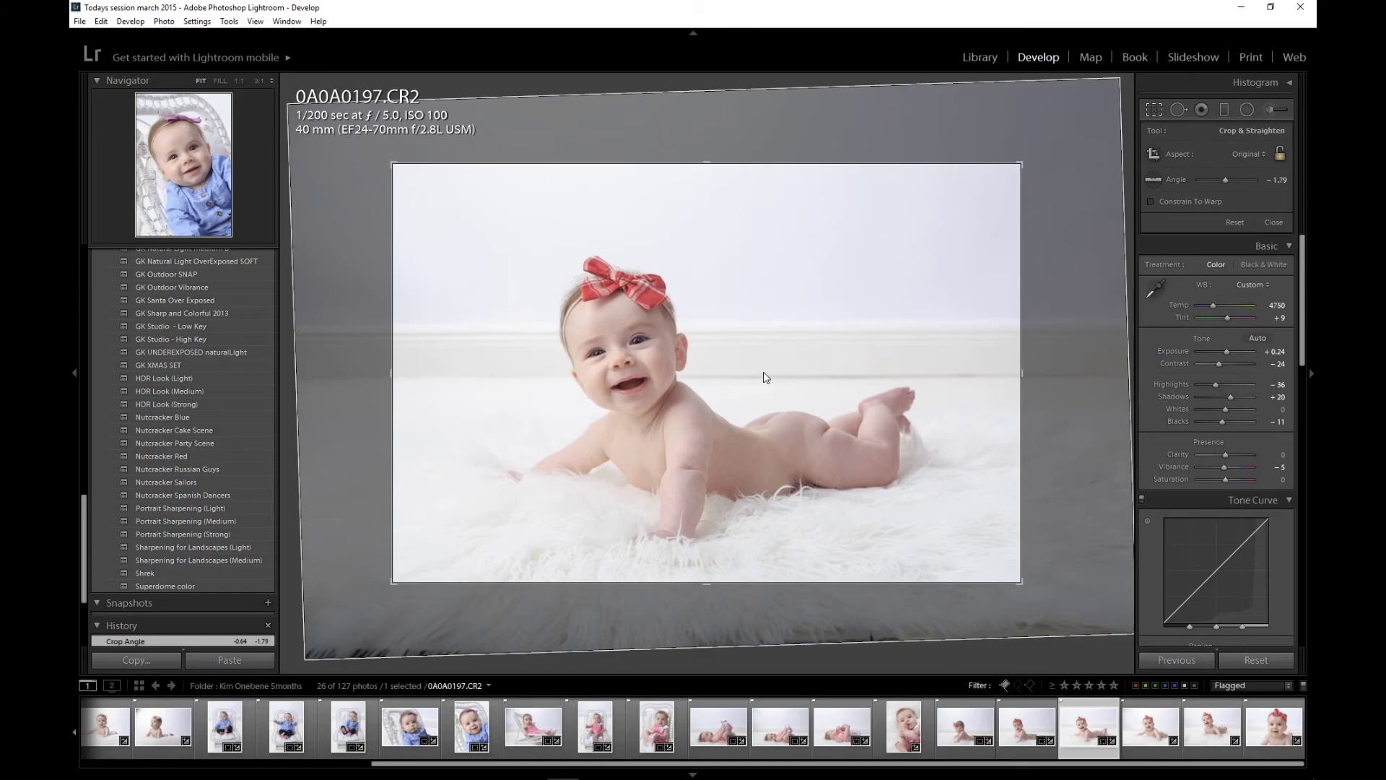
pyautogui.press('Return')
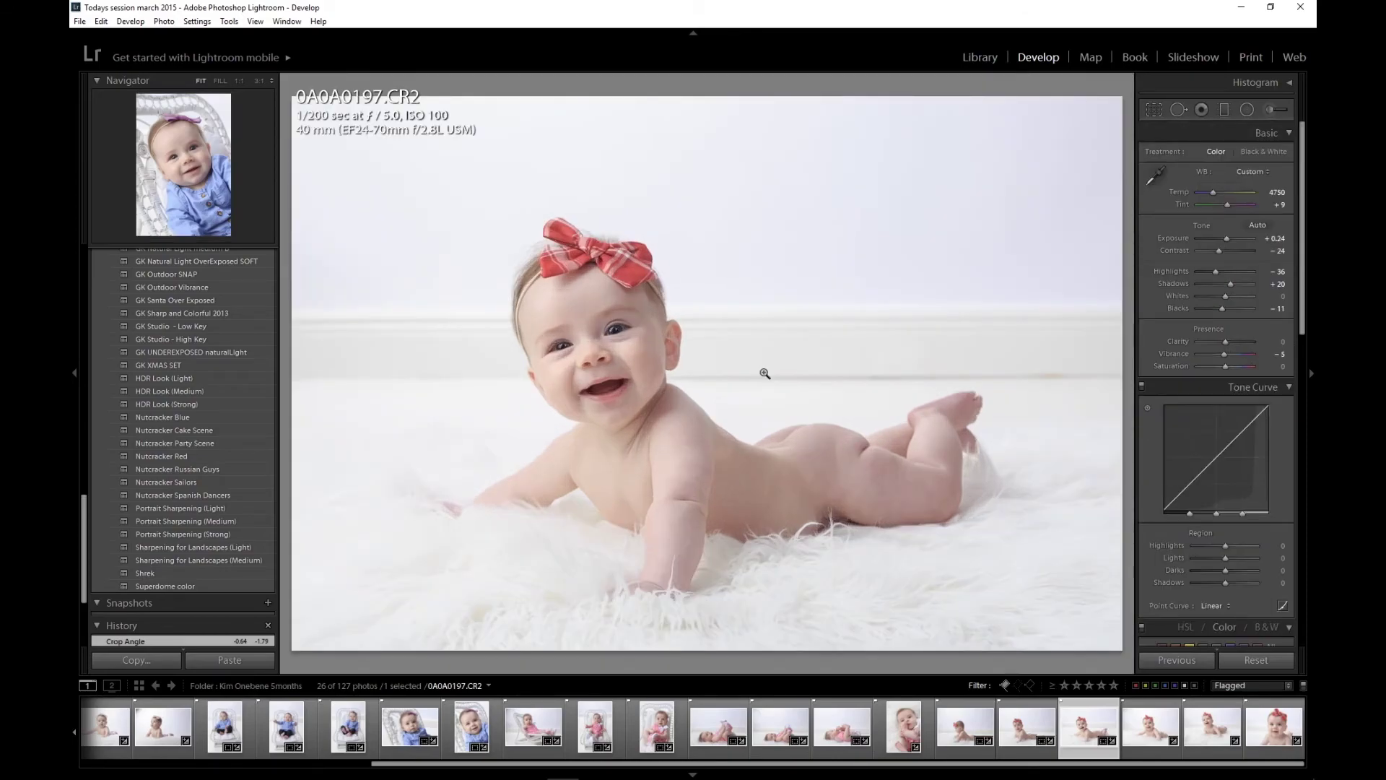
# - Straighten photo 0A0A0202 to a crop angle of about -3.99 and crop it tighter around the baby propped on both arms
pyautogui.press('Right')
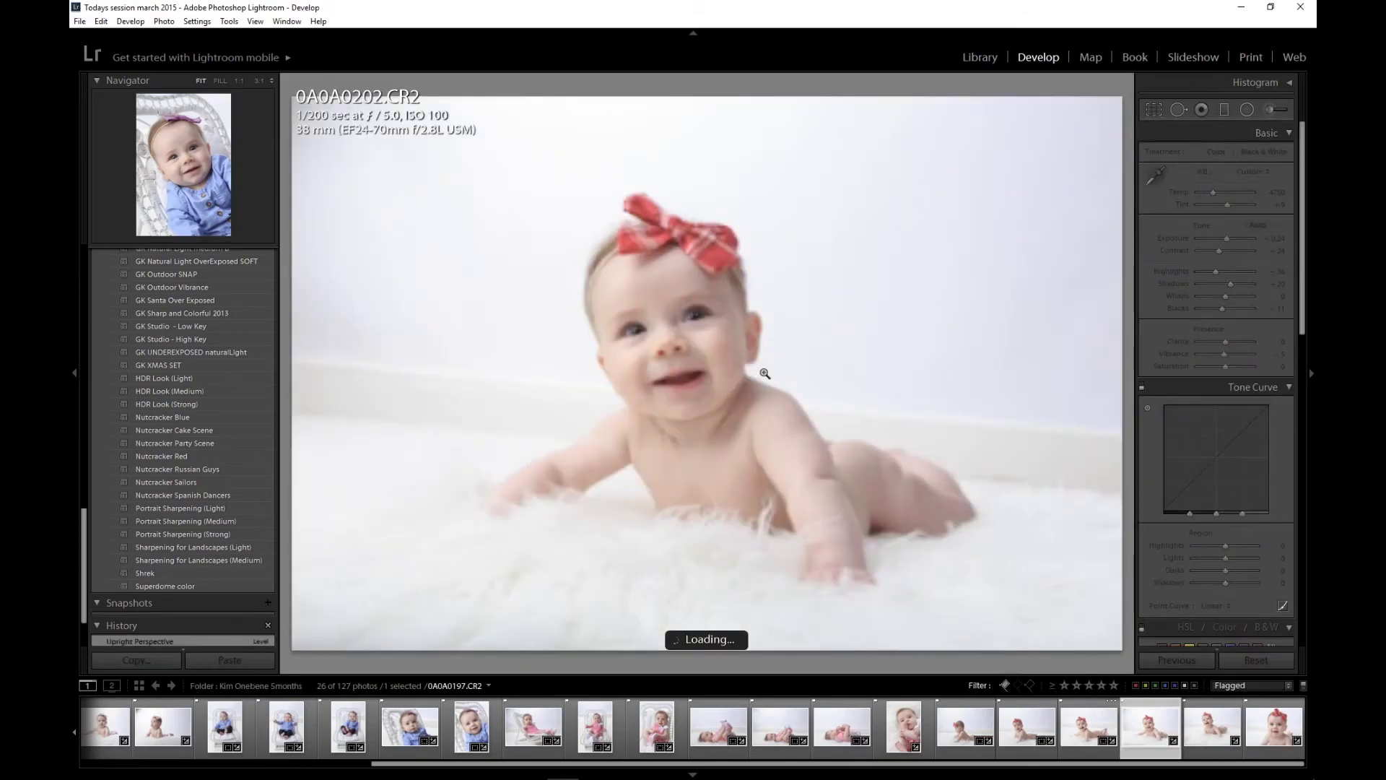
pyautogui.press('r')
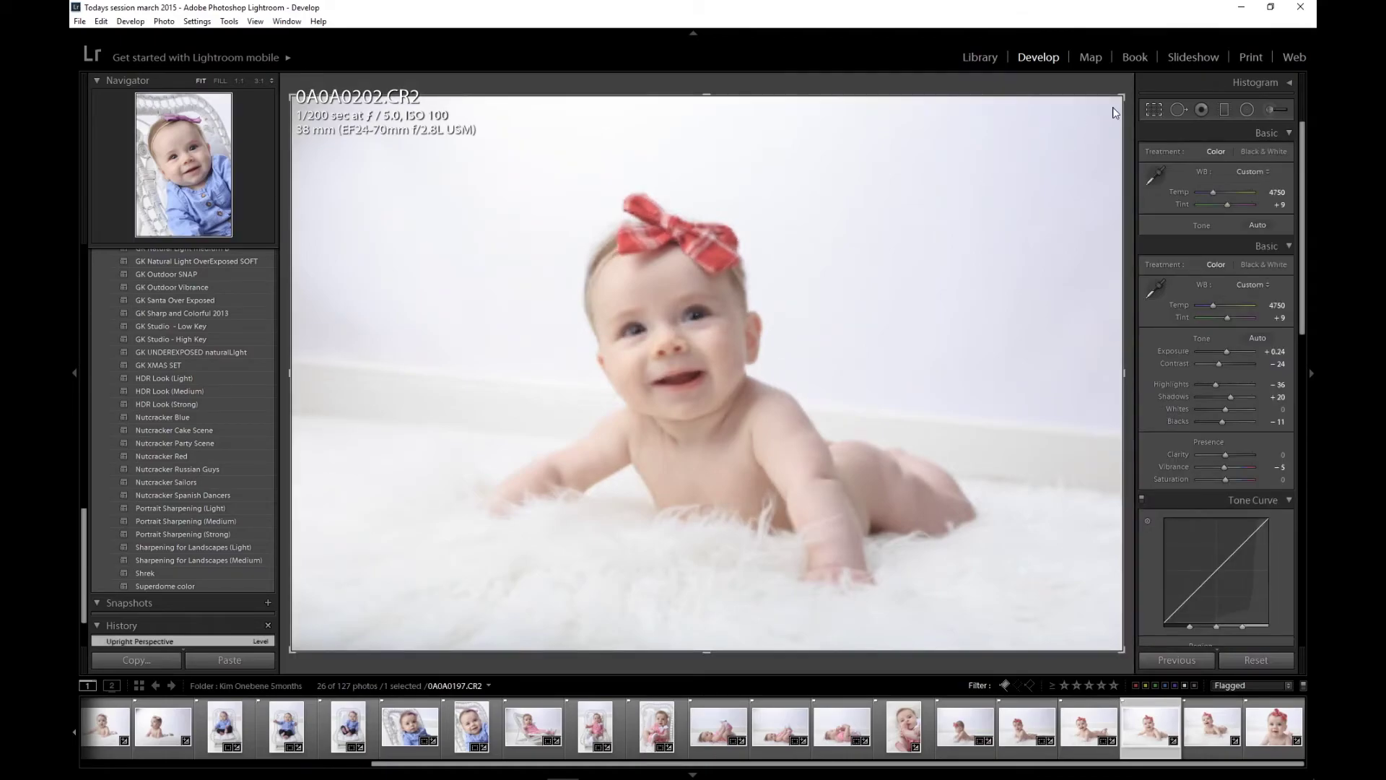
pyautogui.moveTo(1122, 97); pyautogui.dragTo(1093, 93)
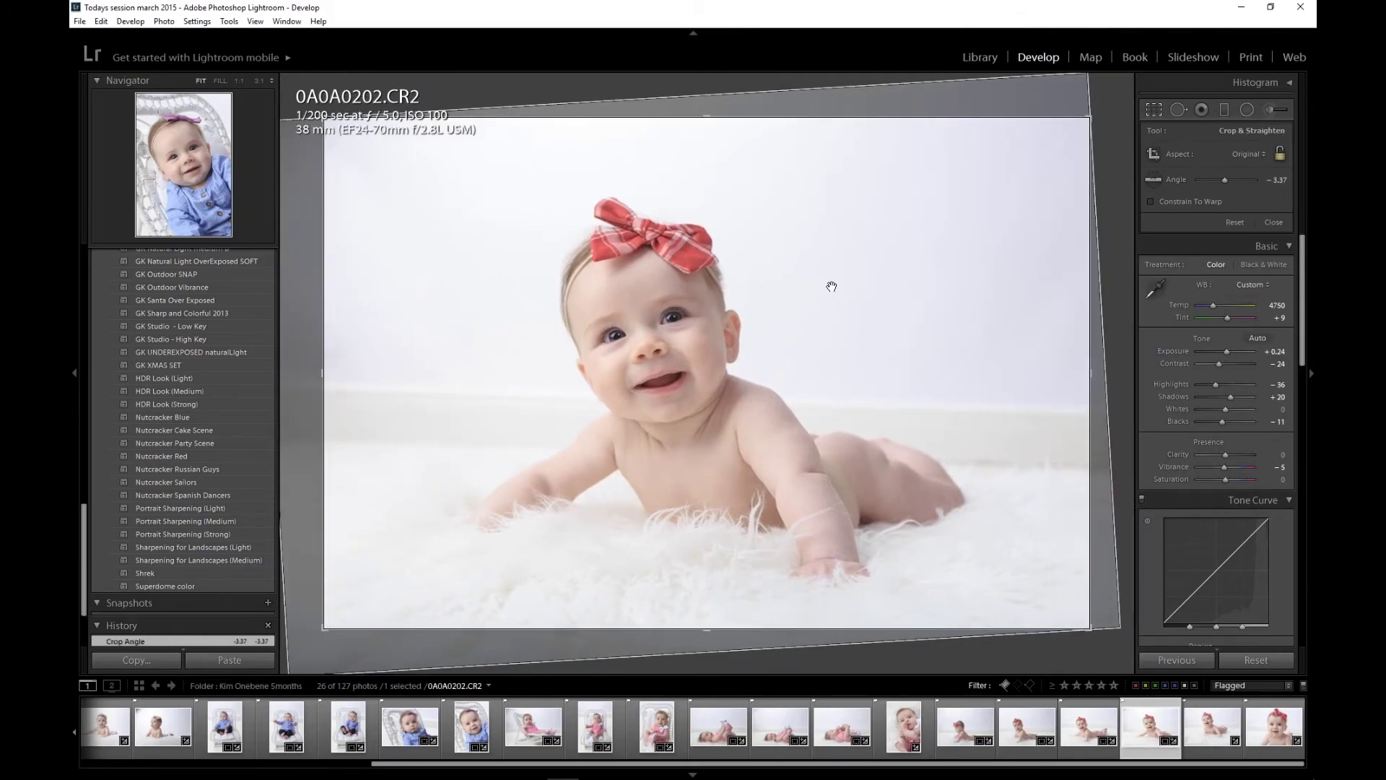
pyautogui.press('Return')
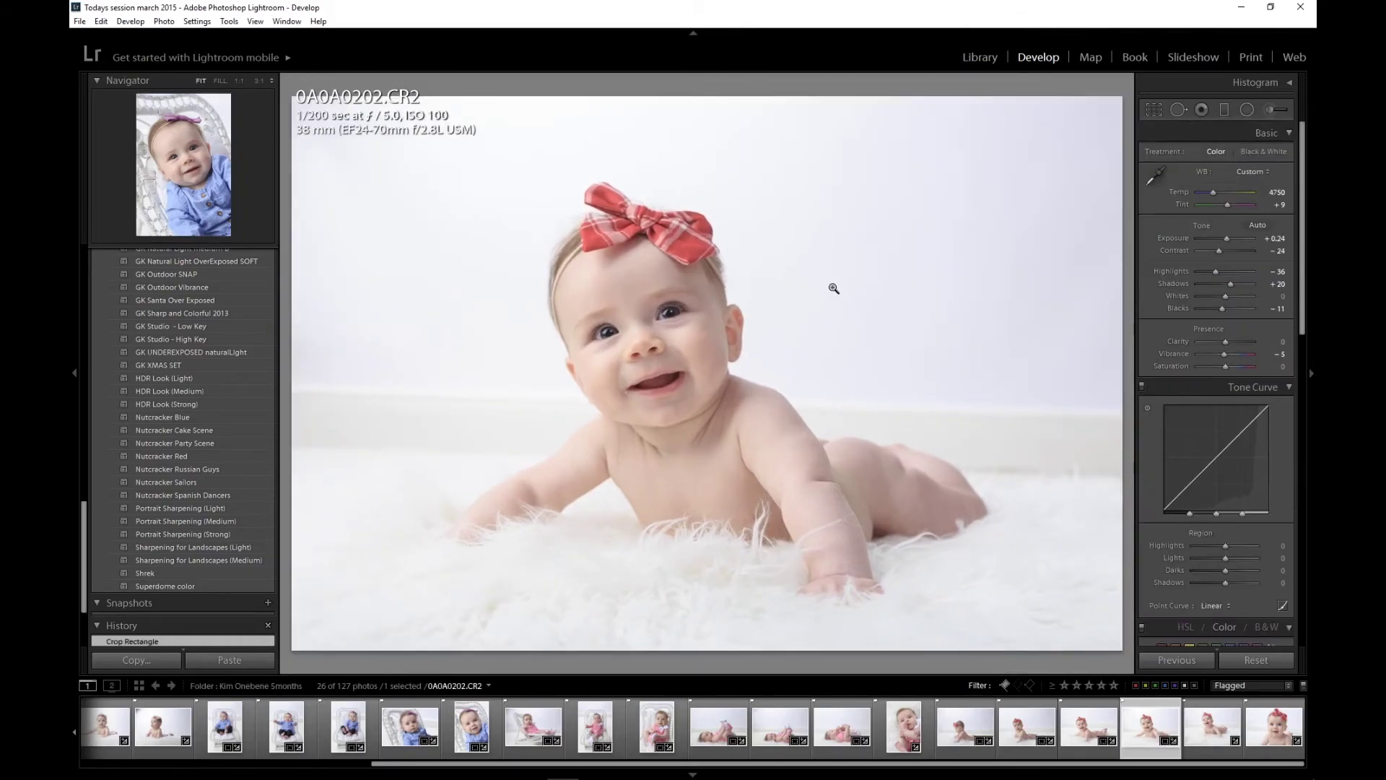
pyautogui.press('r')
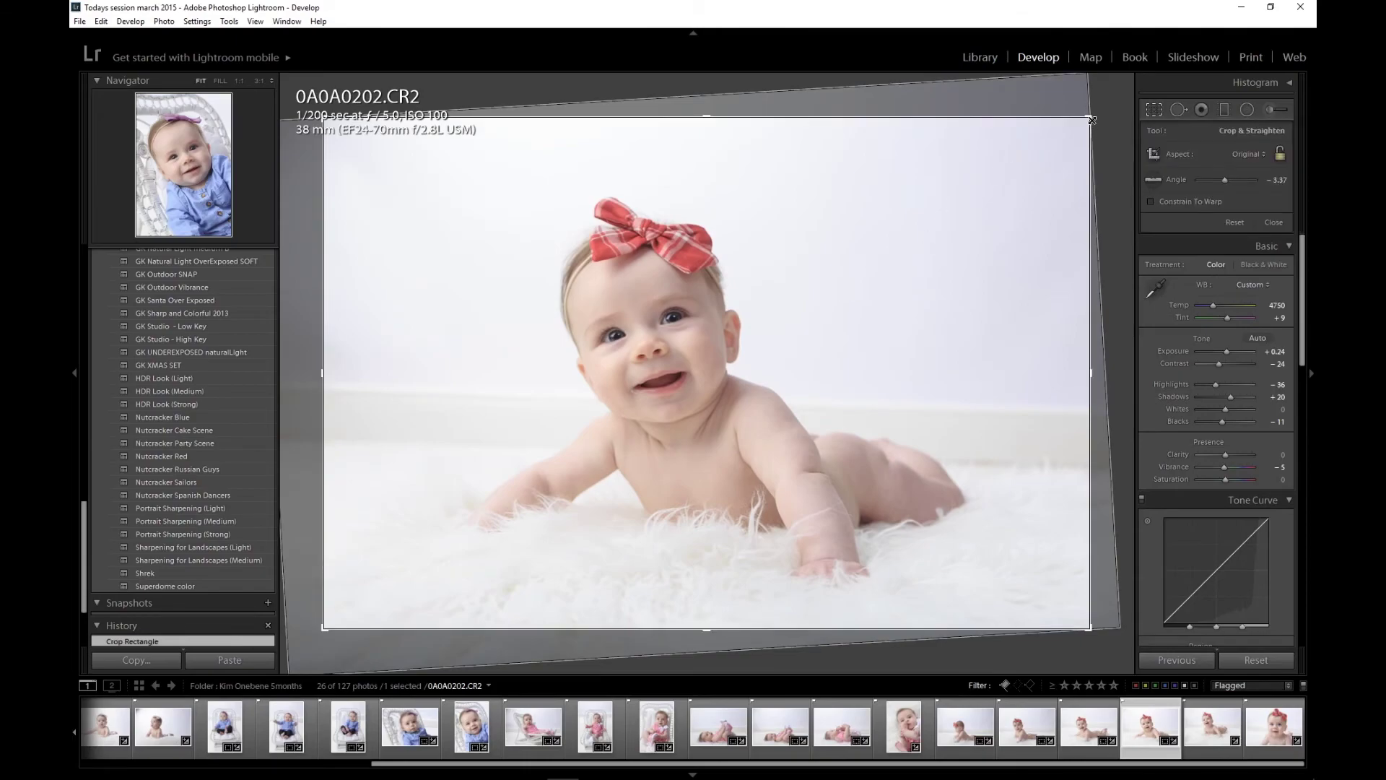
pyautogui.moveTo(1090, 117); pyautogui.dragTo(1089, 152)
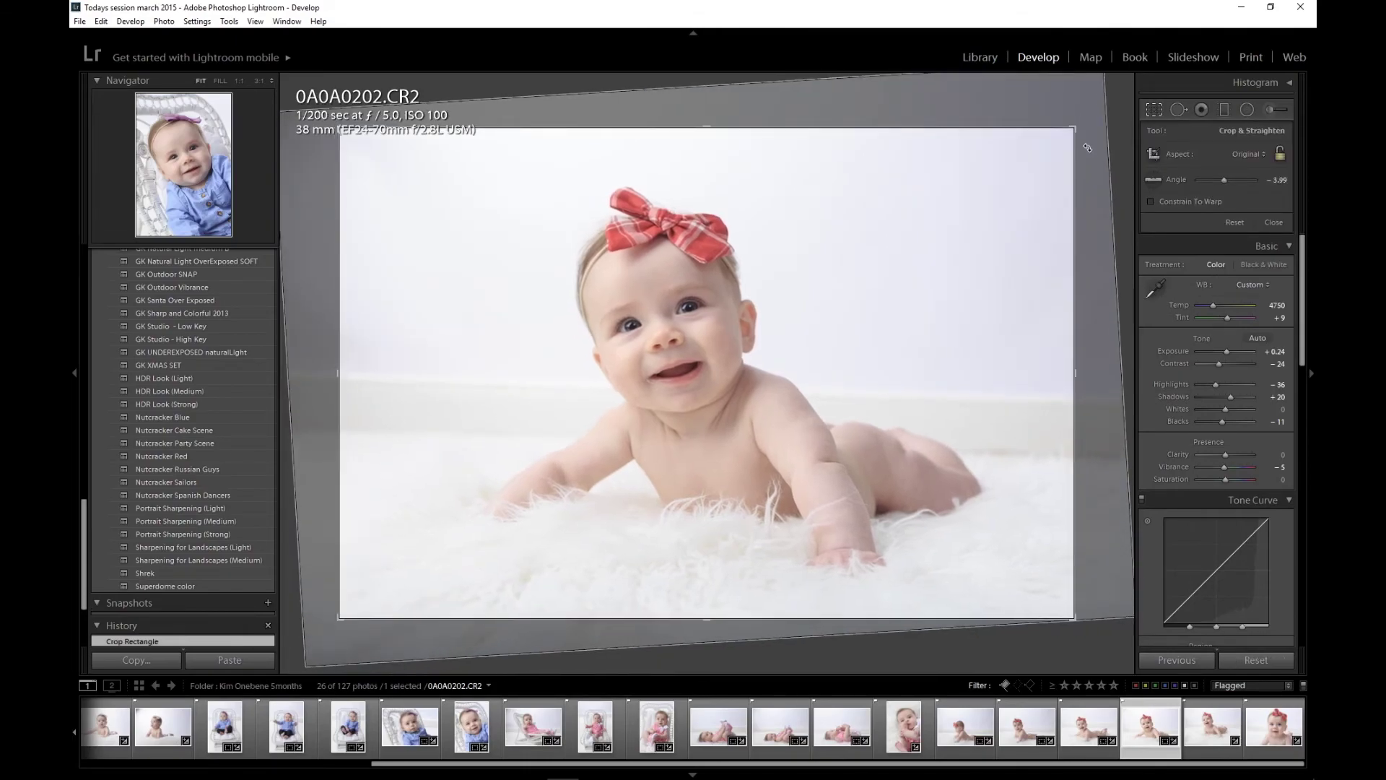
pyautogui.press('r')
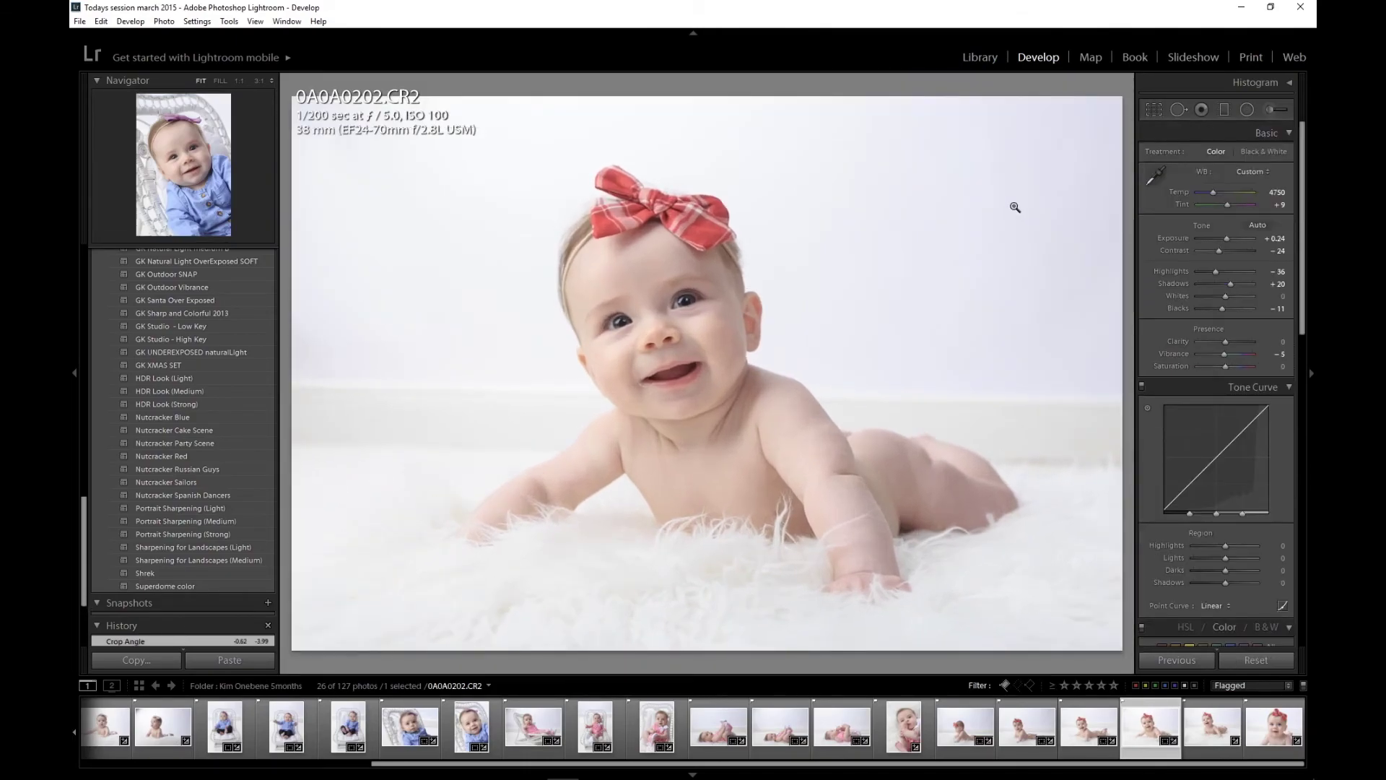
# - Crop photo 0A0A0207 tighter around the laughing baby, straighten it to a crop angle of about 0.62, and return to the grid
pyautogui.press('Right')
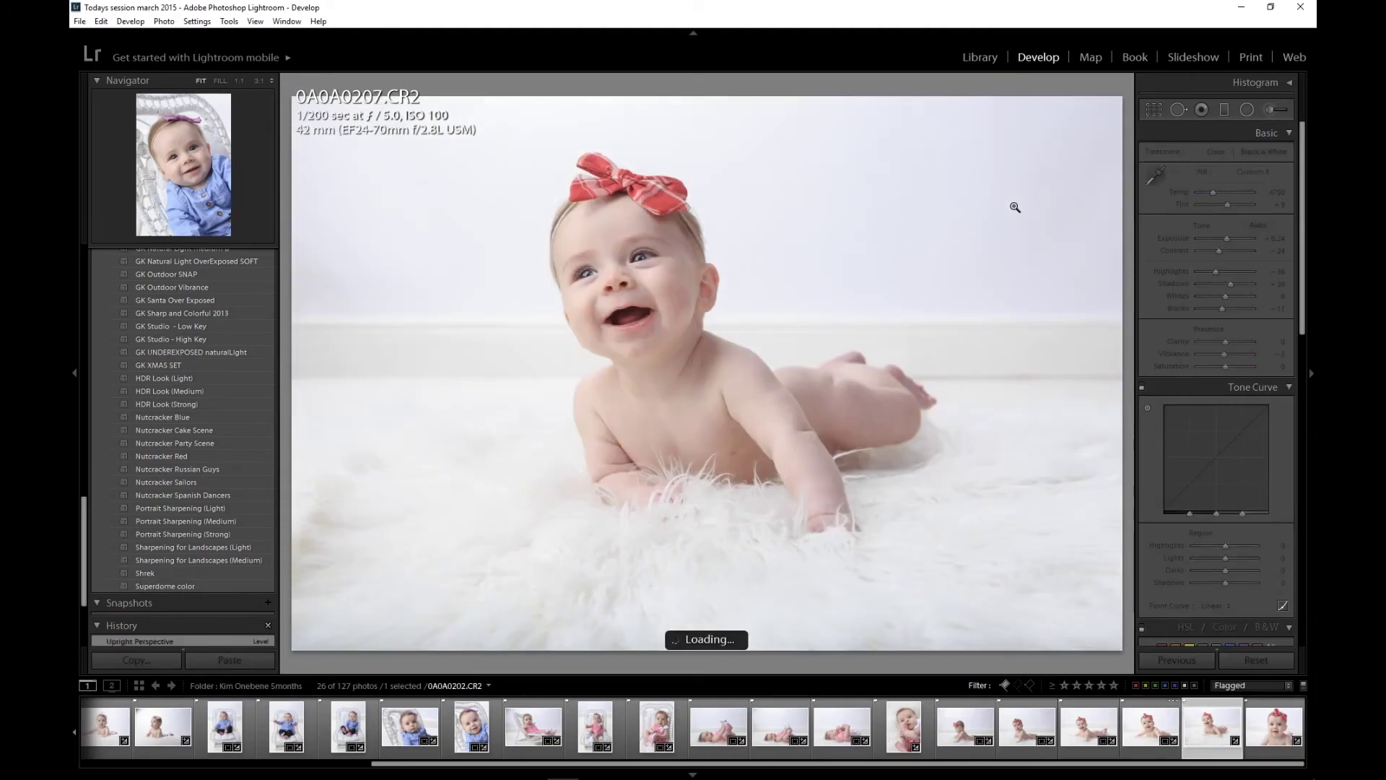
pyautogui.press('r')
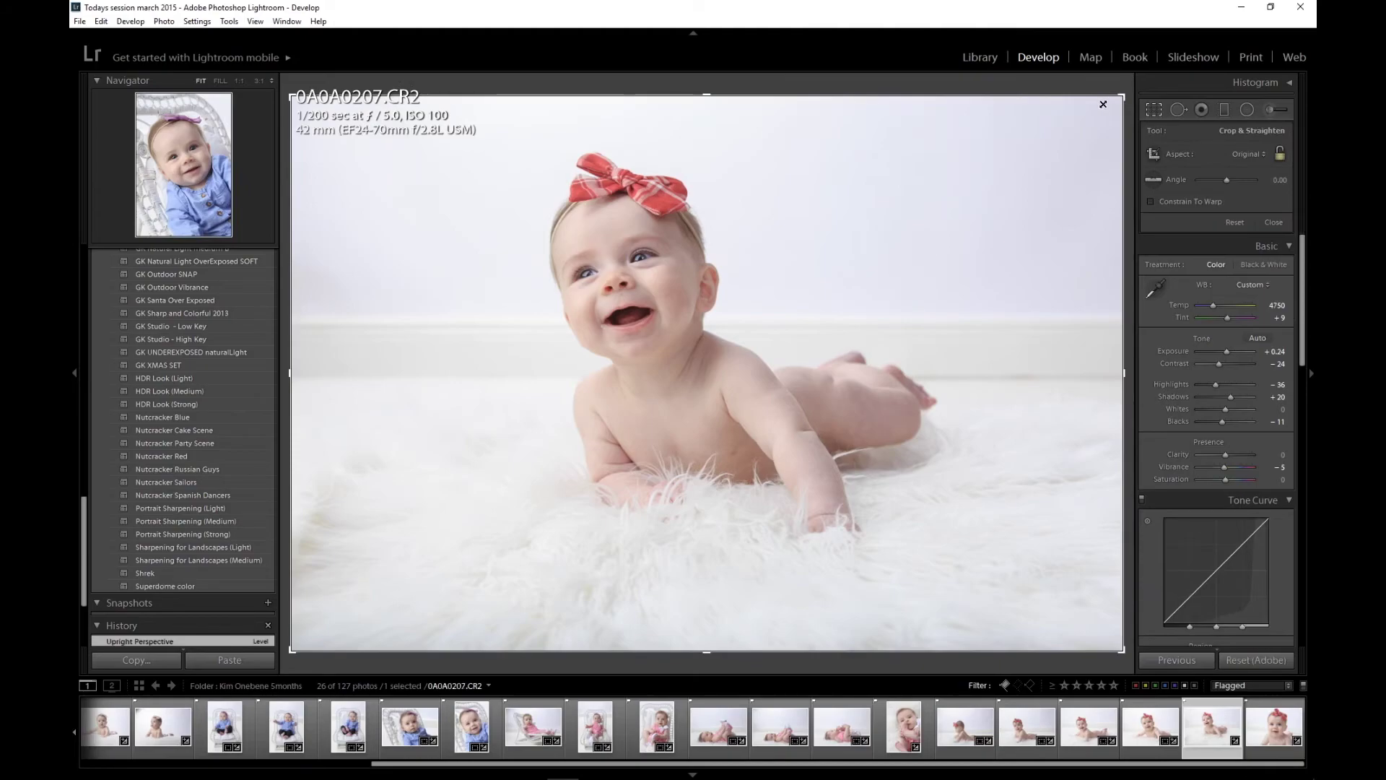
pyautogui.moveTo(1104, 103); pyautogui.dragTo(1043, 140)
pyautogui.moveTo(775, 343)
pyautogui.mouseDown()
pyautogui.moveTo(795, 344)
pyautogui.moveTo(783, 351)
pyautogui.mouseUp()
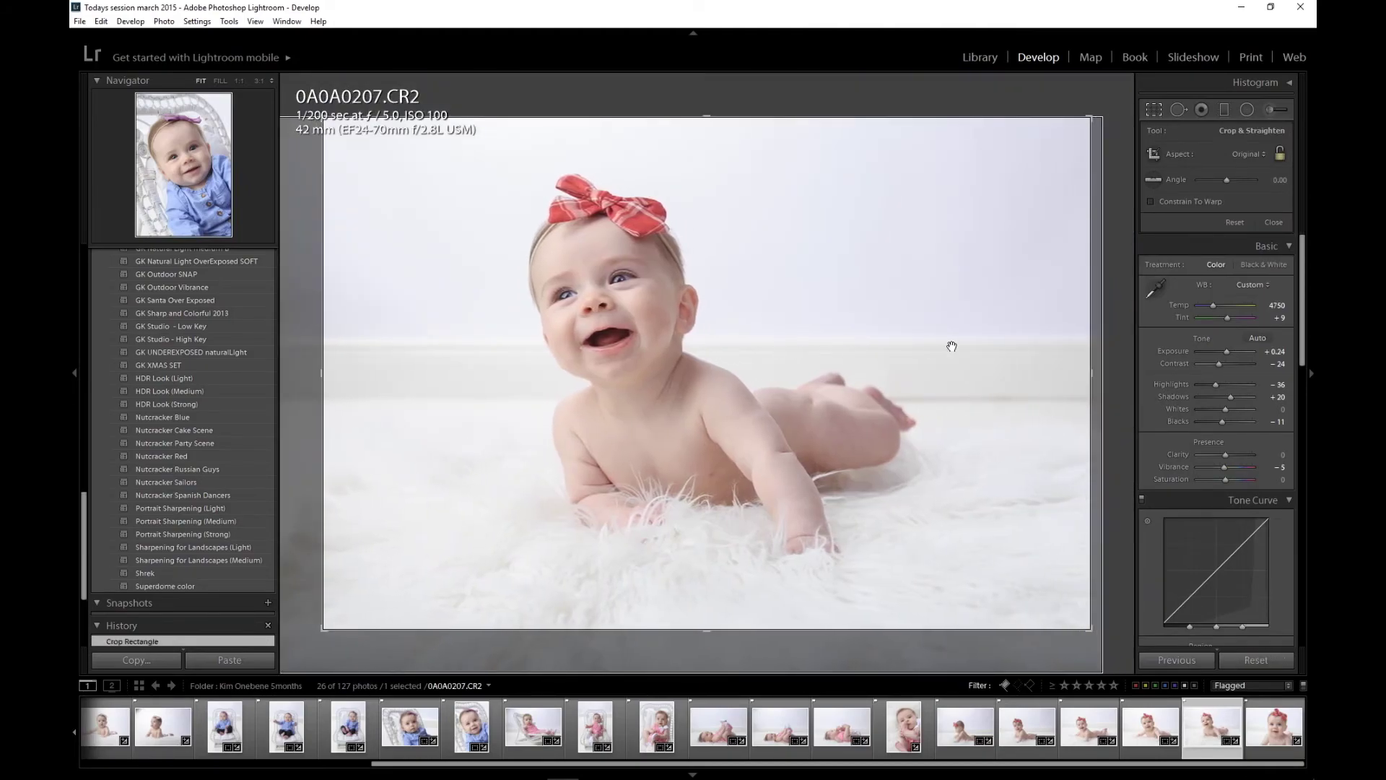
pyautogui.moveTo(295, 401); pyautogui.dragTo(296, 403)
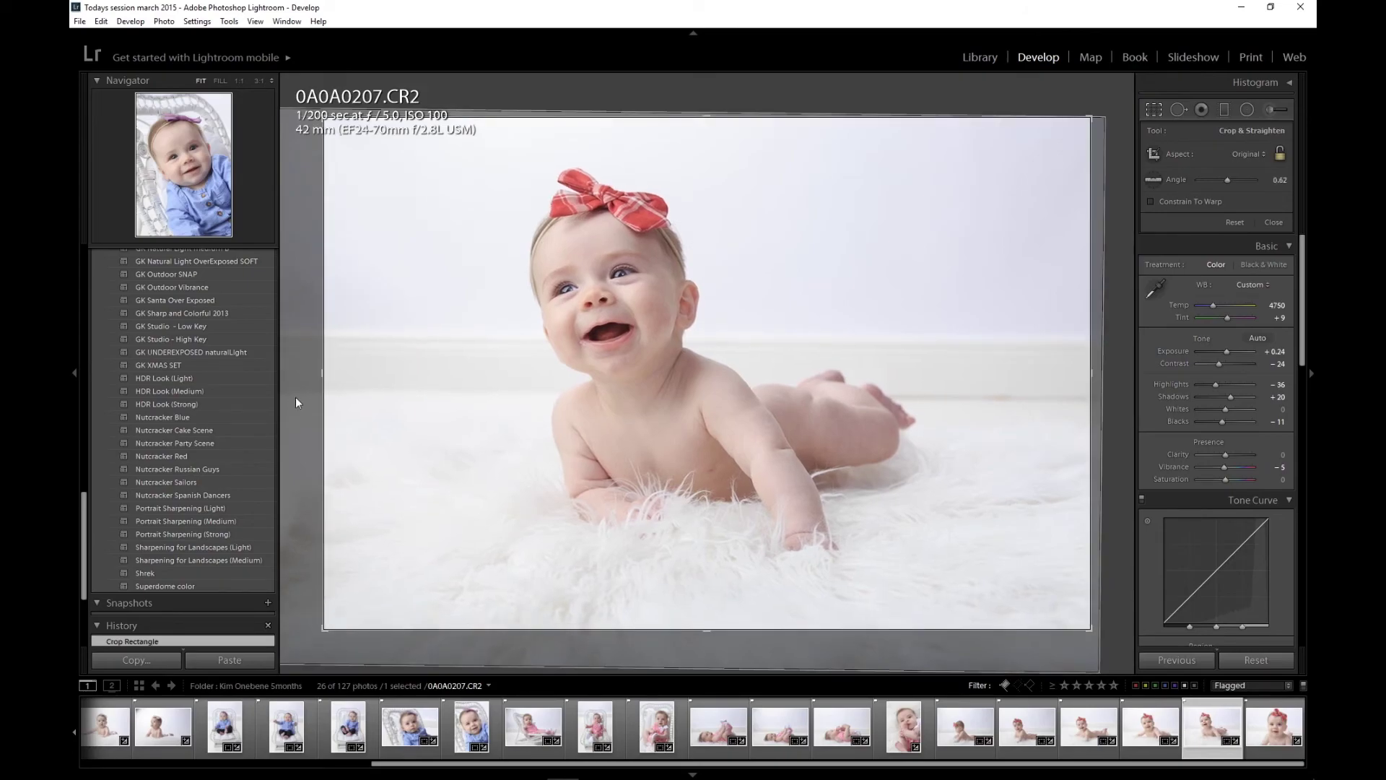
pyautogui.moveTo(325, 628); pyautogui.dragTo(342, 618)
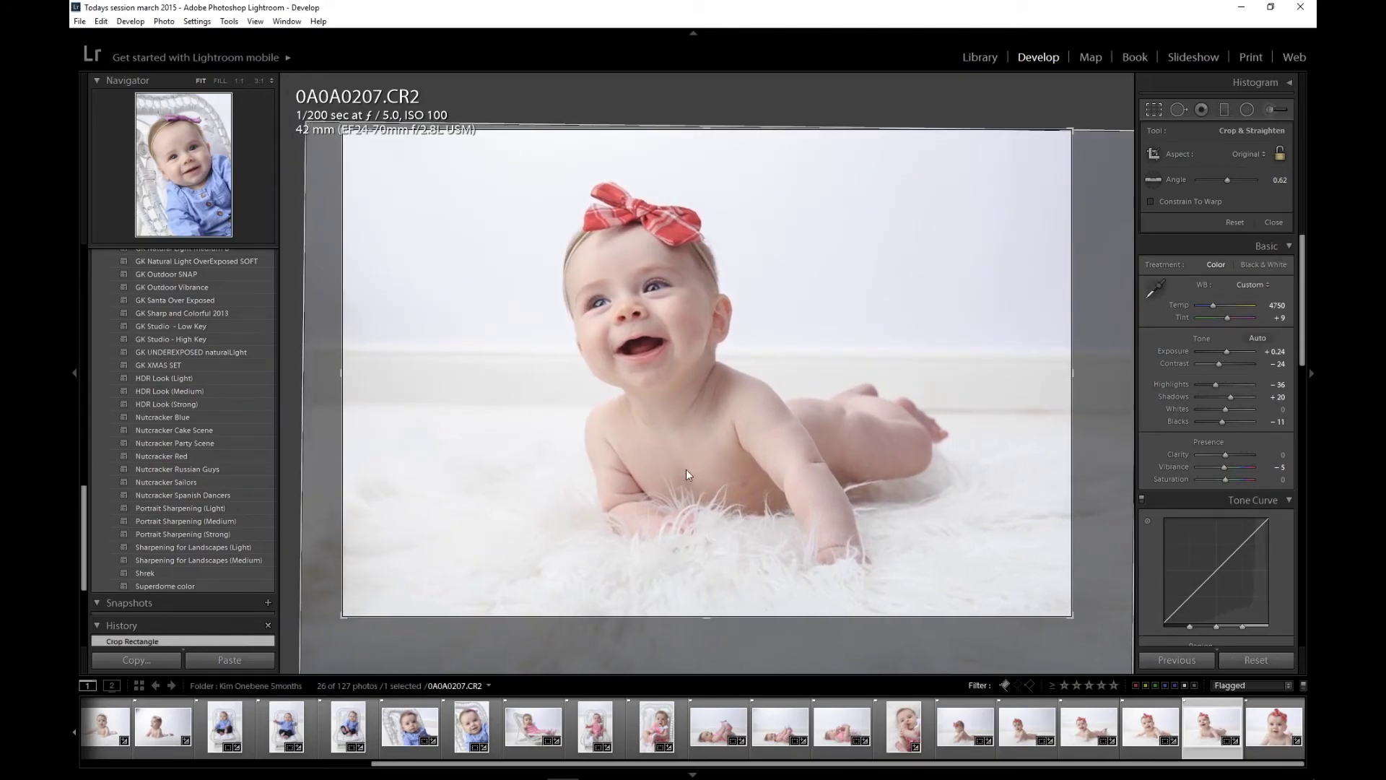
pyautogui.press('Return')
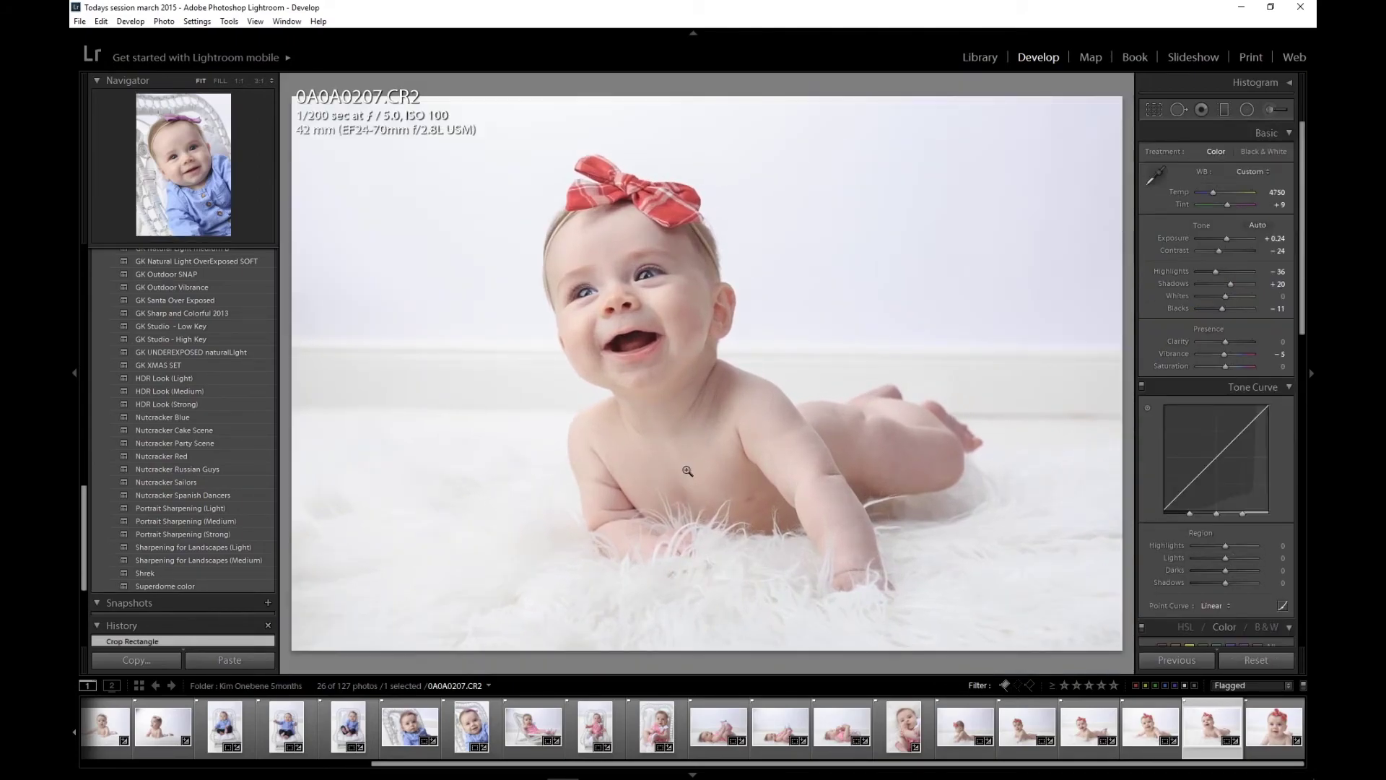
pyautogui.press('g')
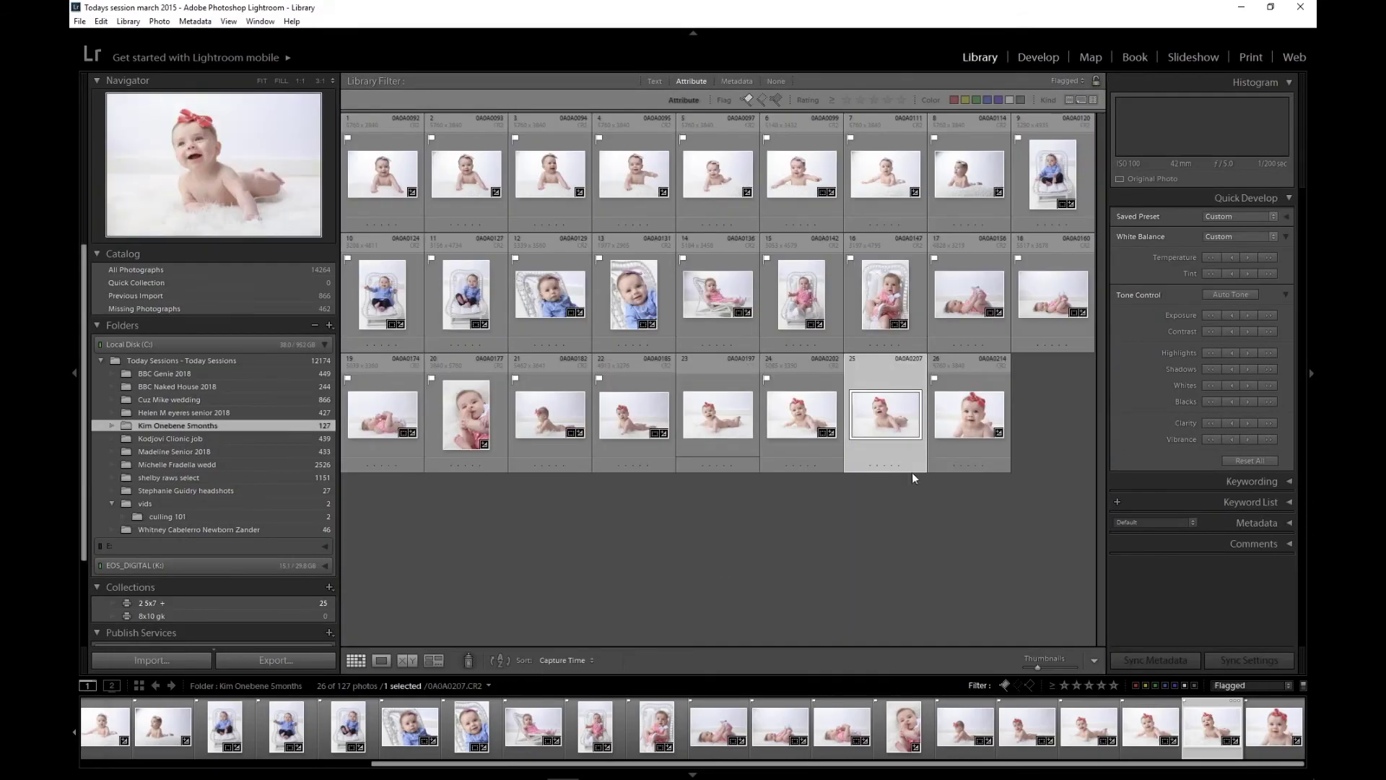
# - Straighten photo 0A0A0214, the close-up of the baby with the red plaid bow, to a crop angle of about -3.26, and return to the grid
pyautogui.click(961, 421)
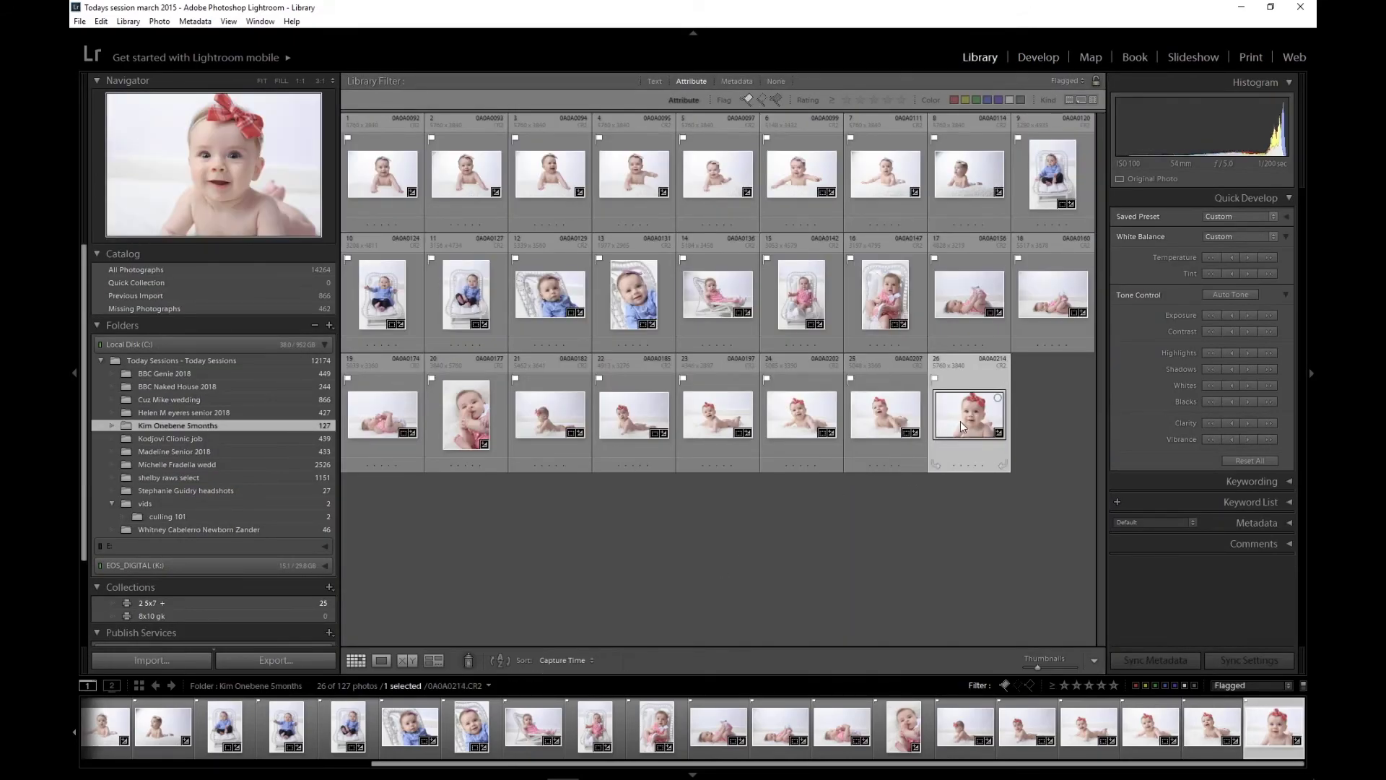
pyautogui.press('d')
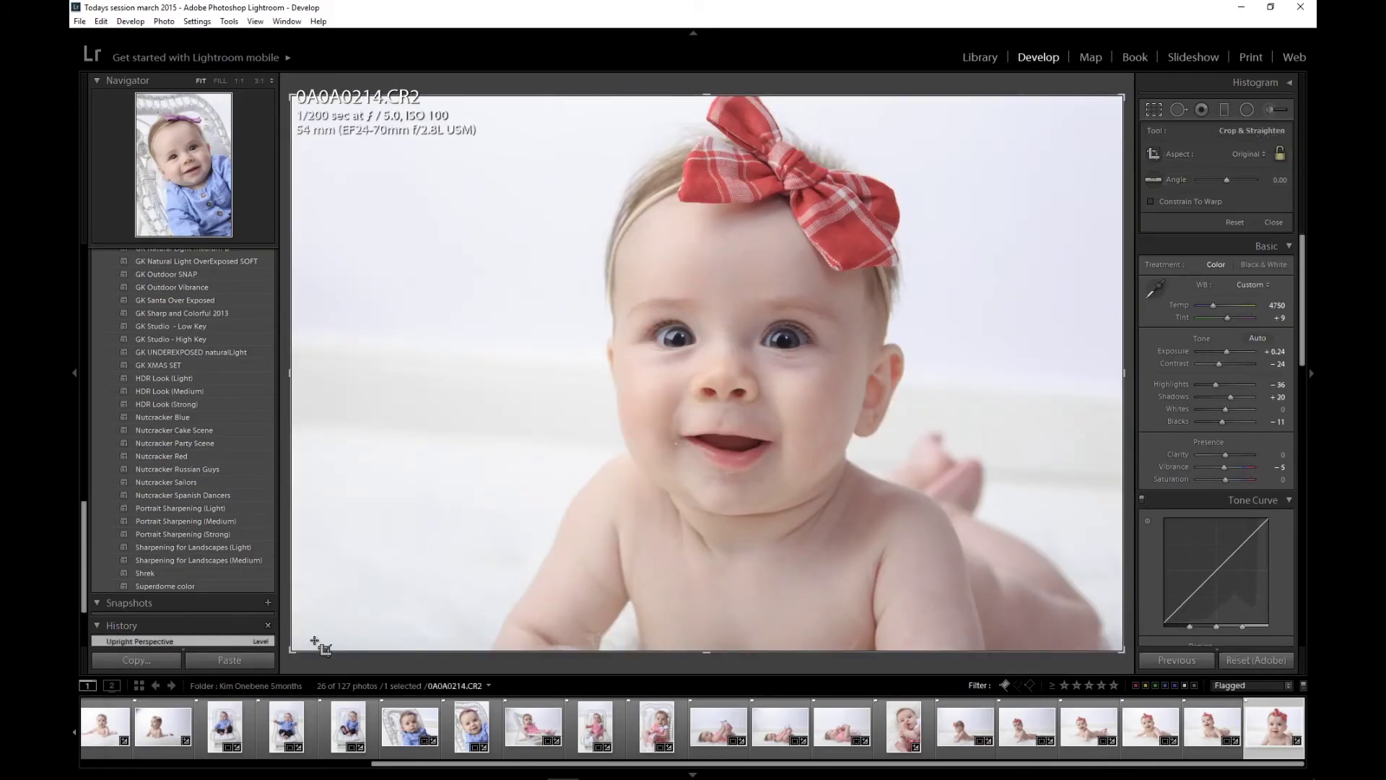
pyautogui.moveTo(315, 643); pyautogui.dragTo(288, 614)
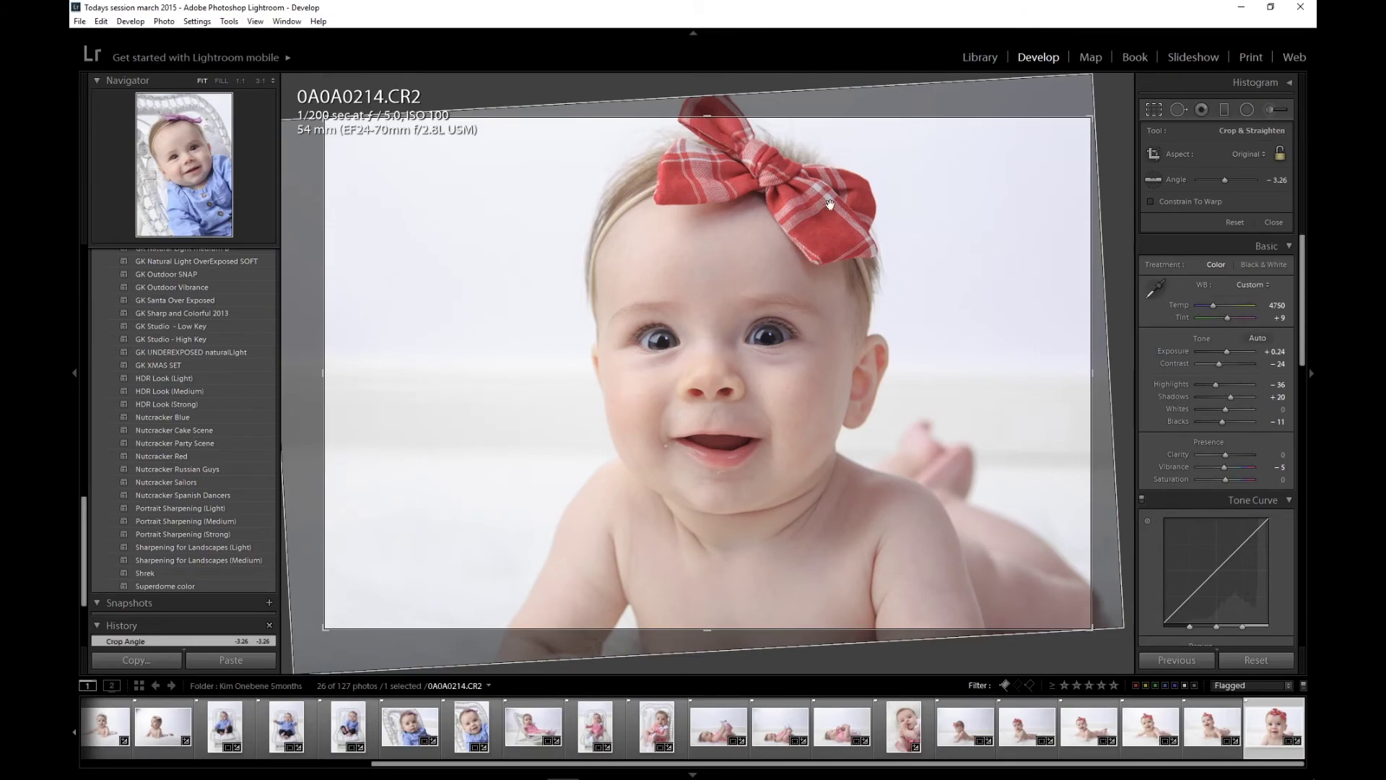
pyautogui.press('Return')
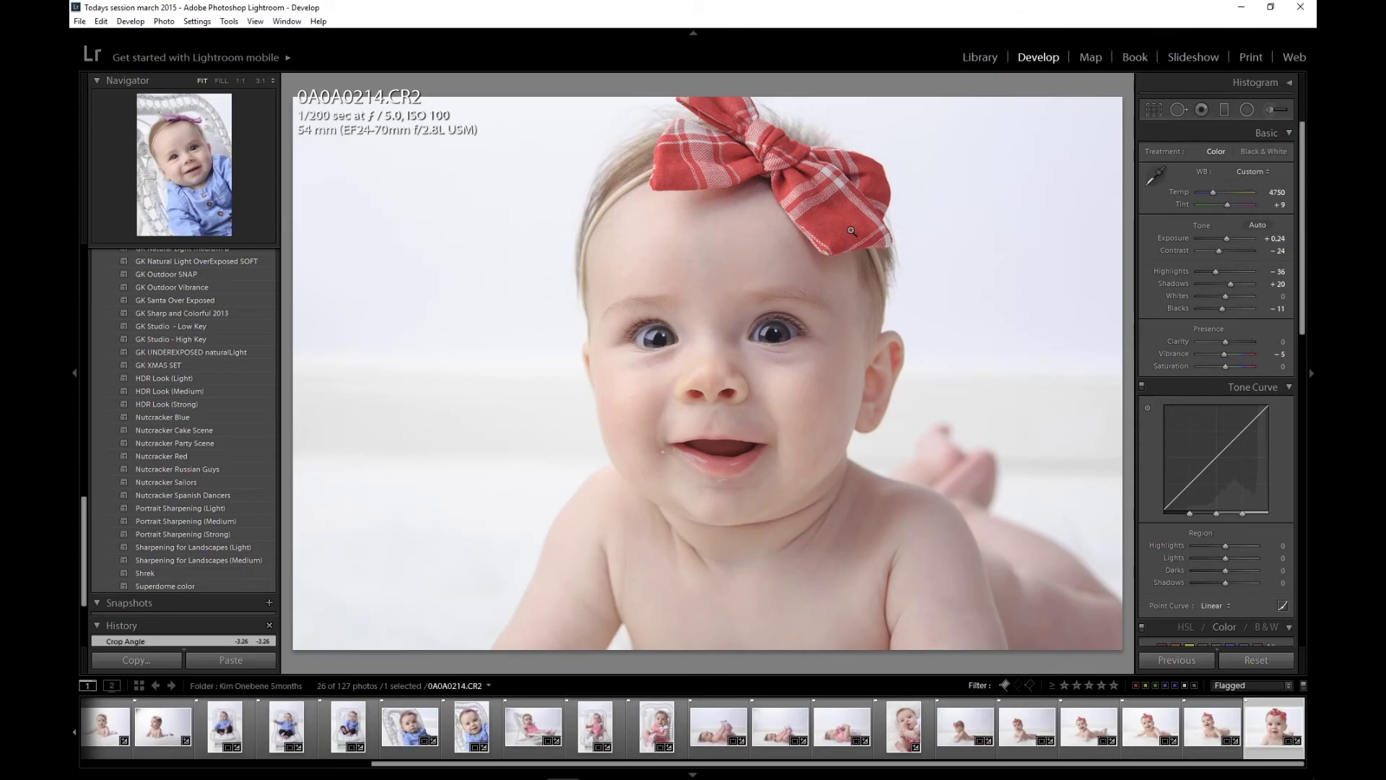
pyautogui.press('g')
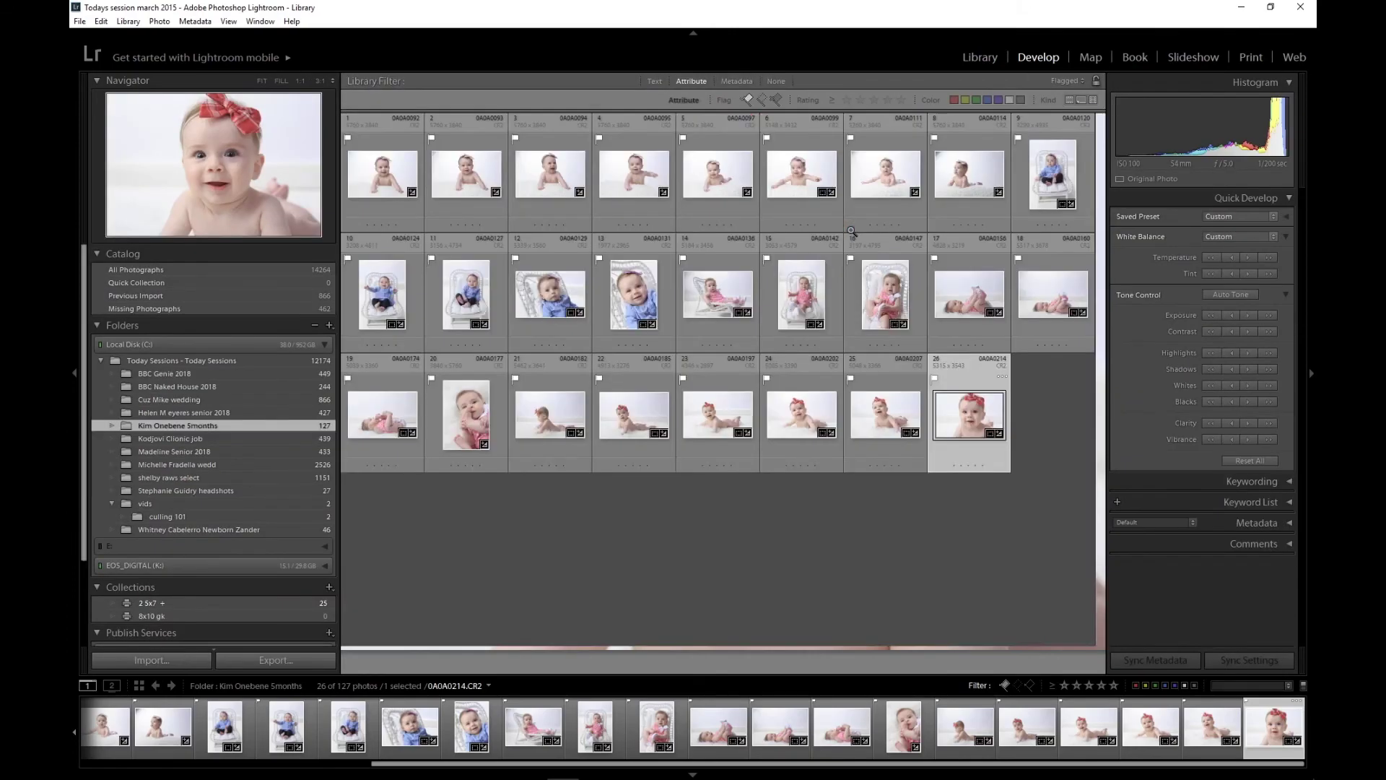
pyautogui.moveTo(850, 230)
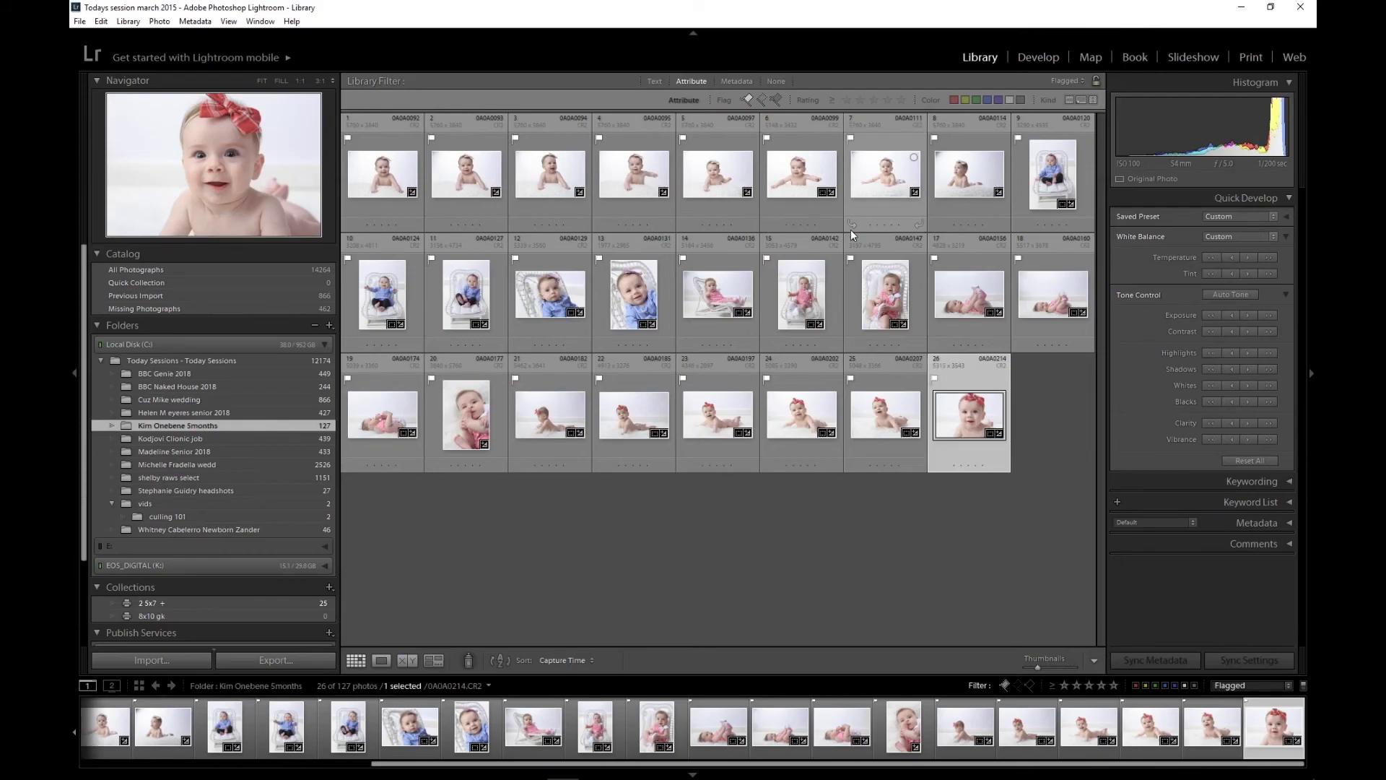